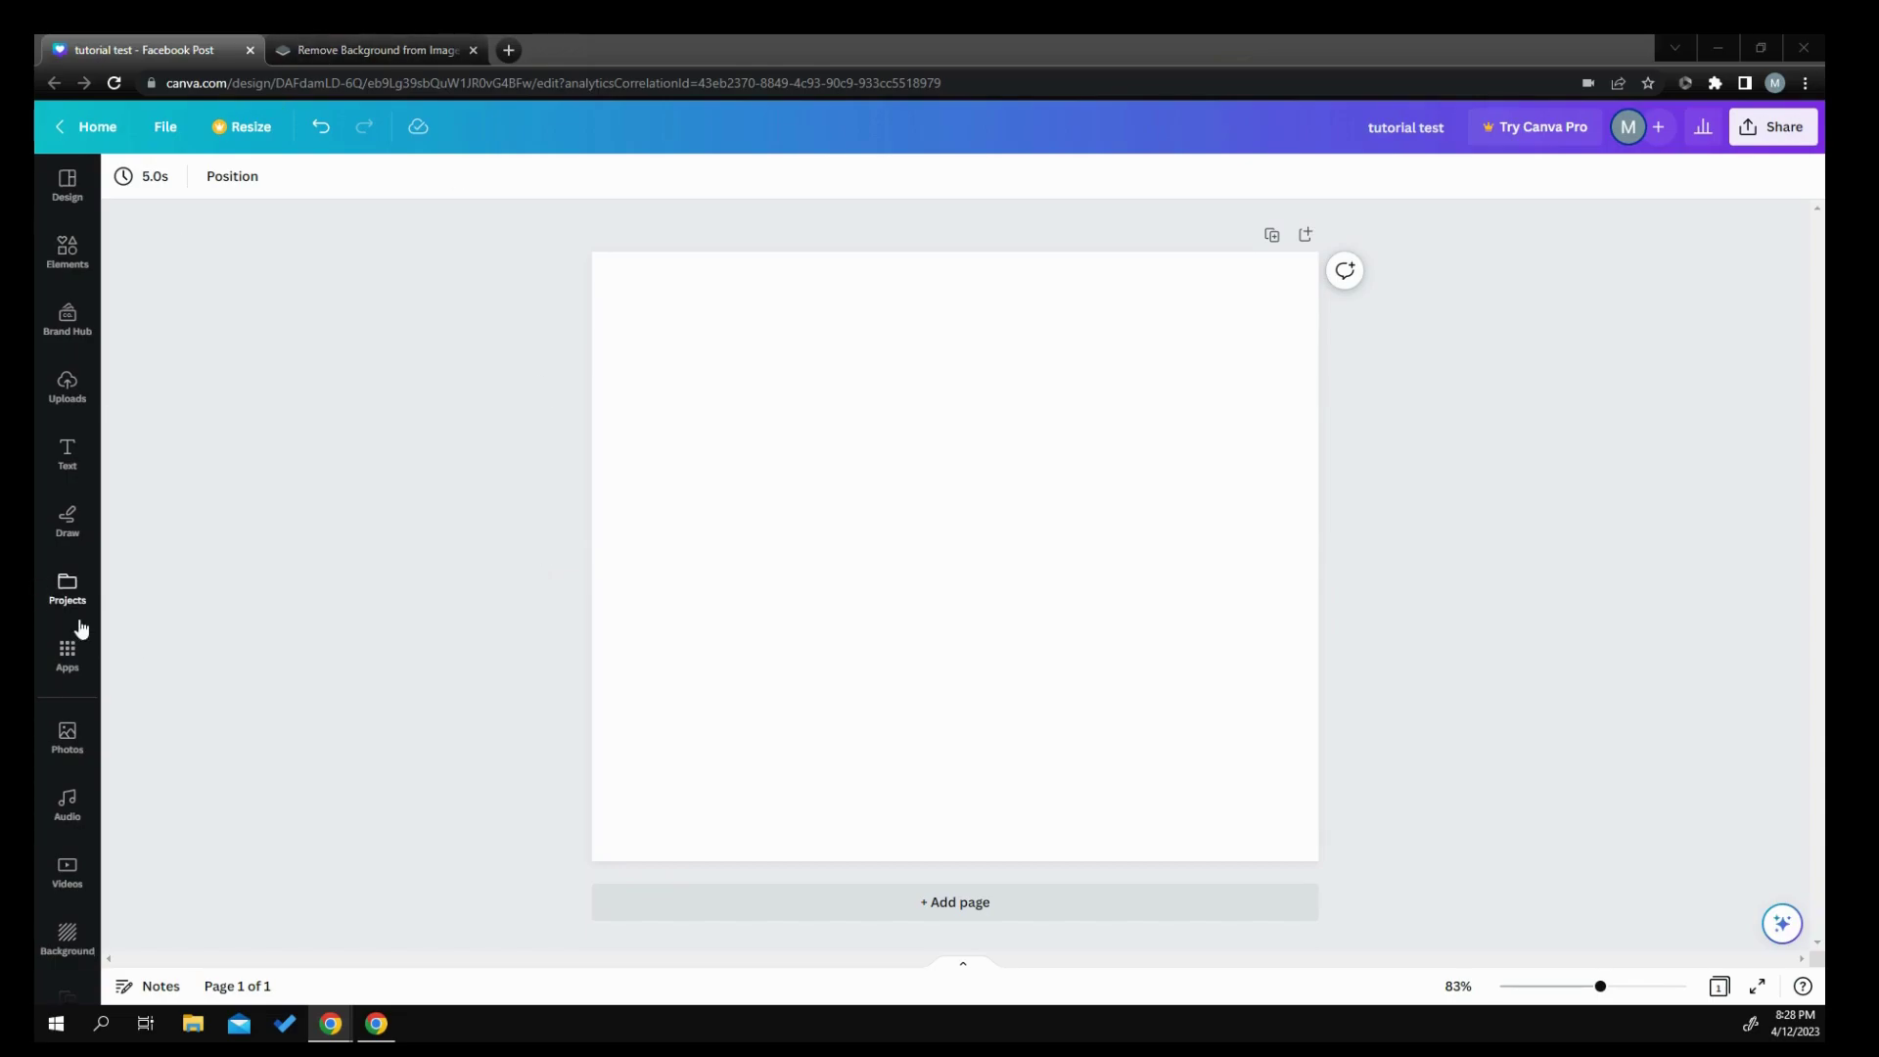
Step: Set the stock photo of a woman painting a wall as the page background
scroll(69, 631, down, 1)
click(66, 654)
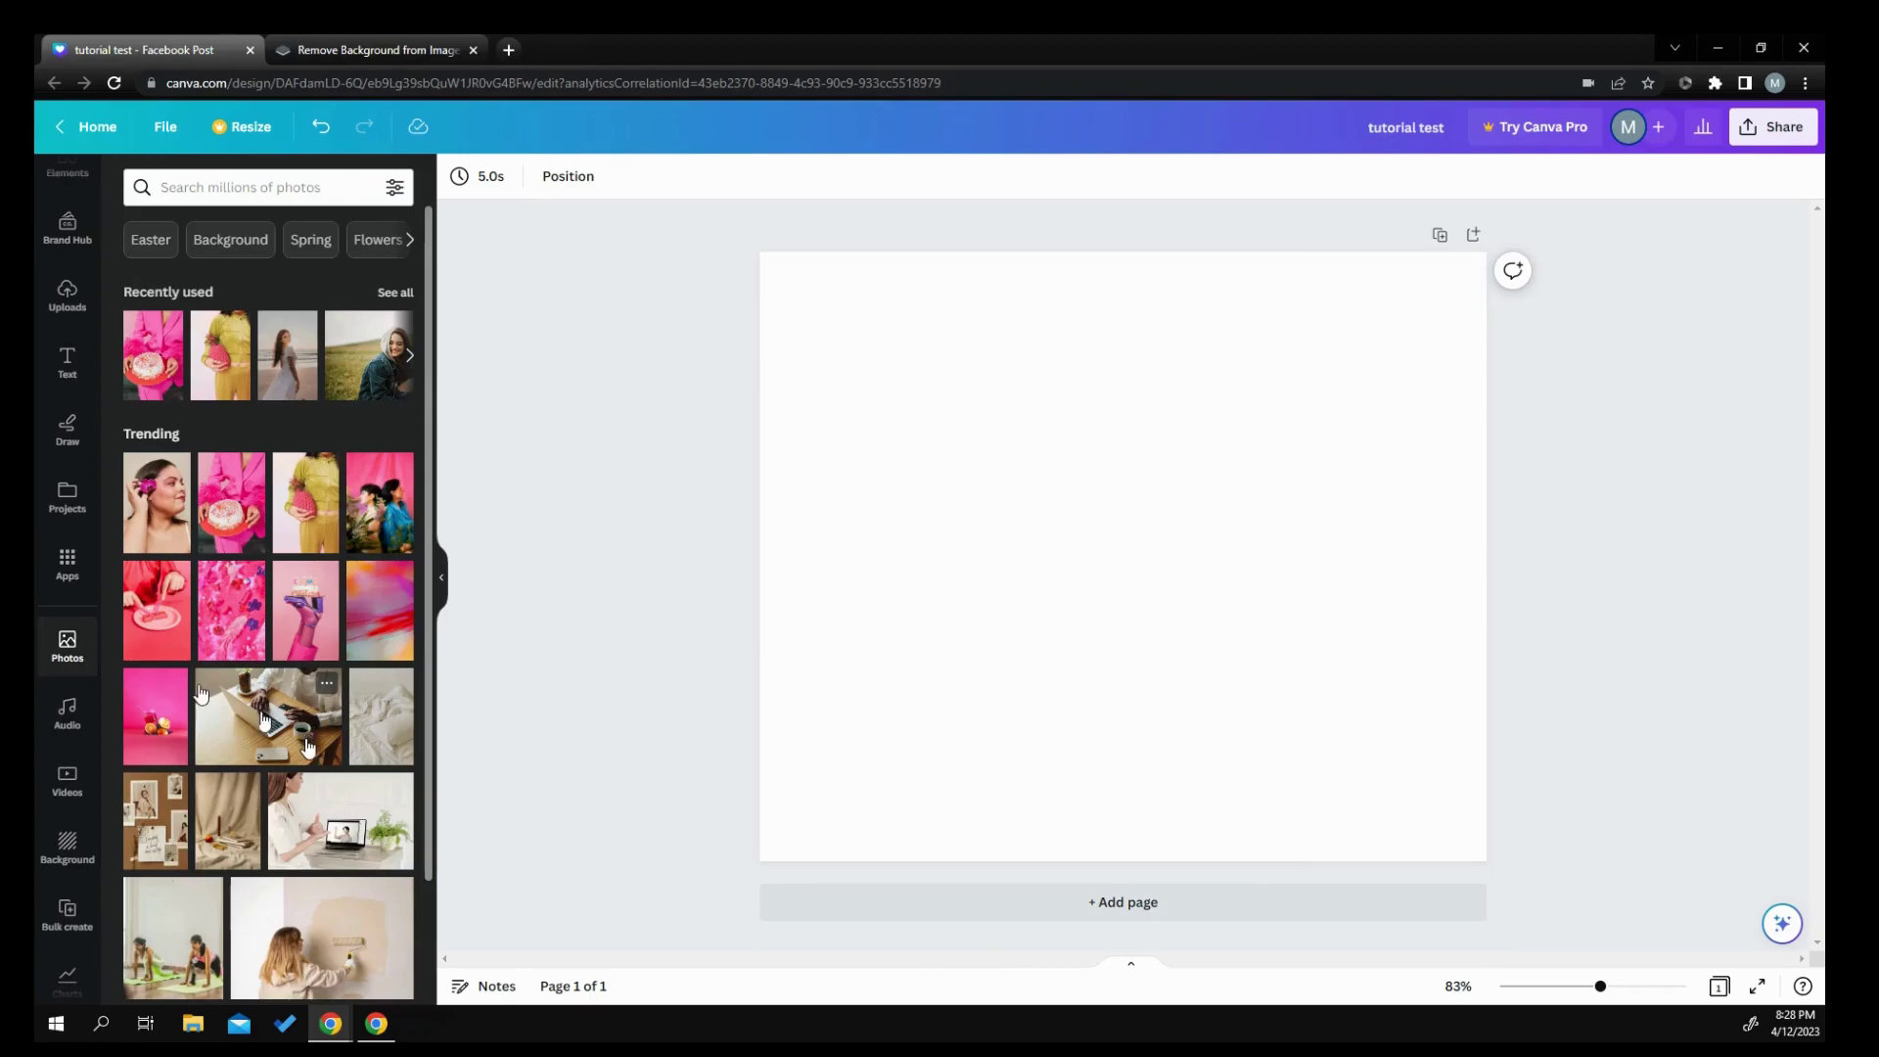
click(311, 939)
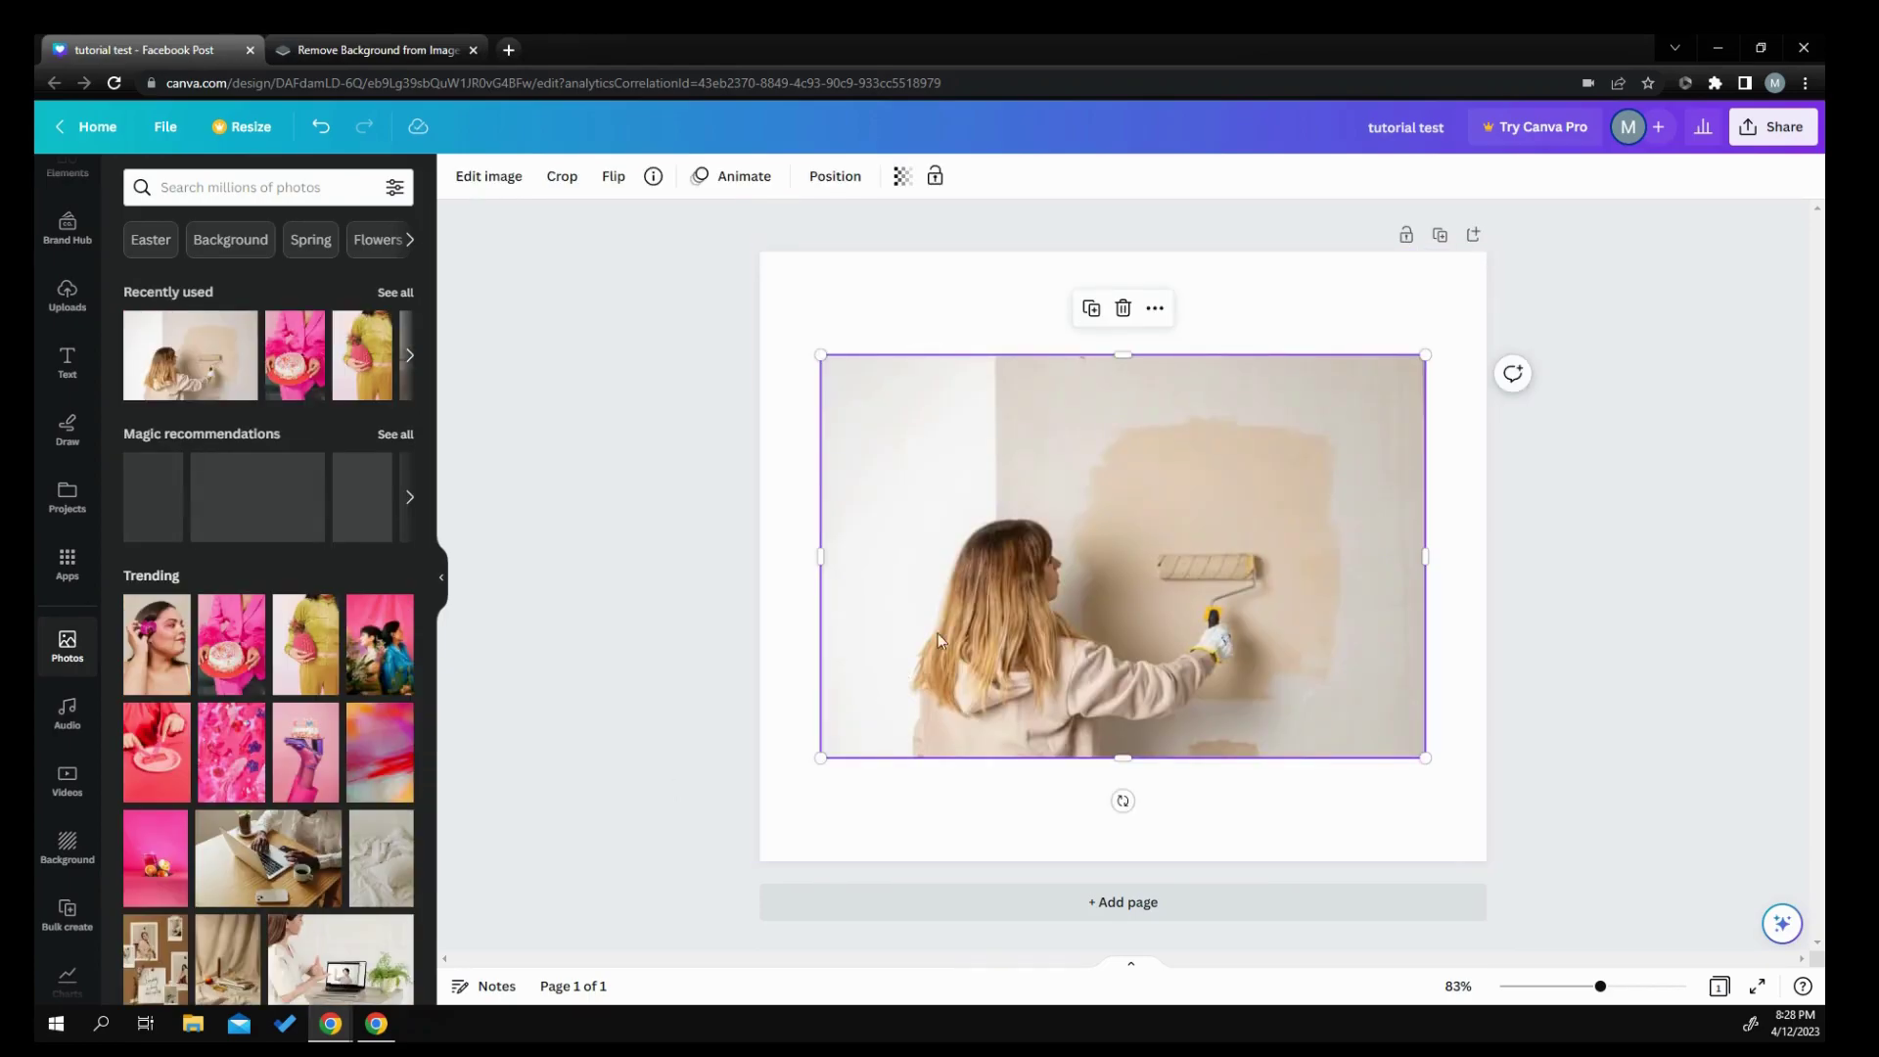
click(1155, 309)
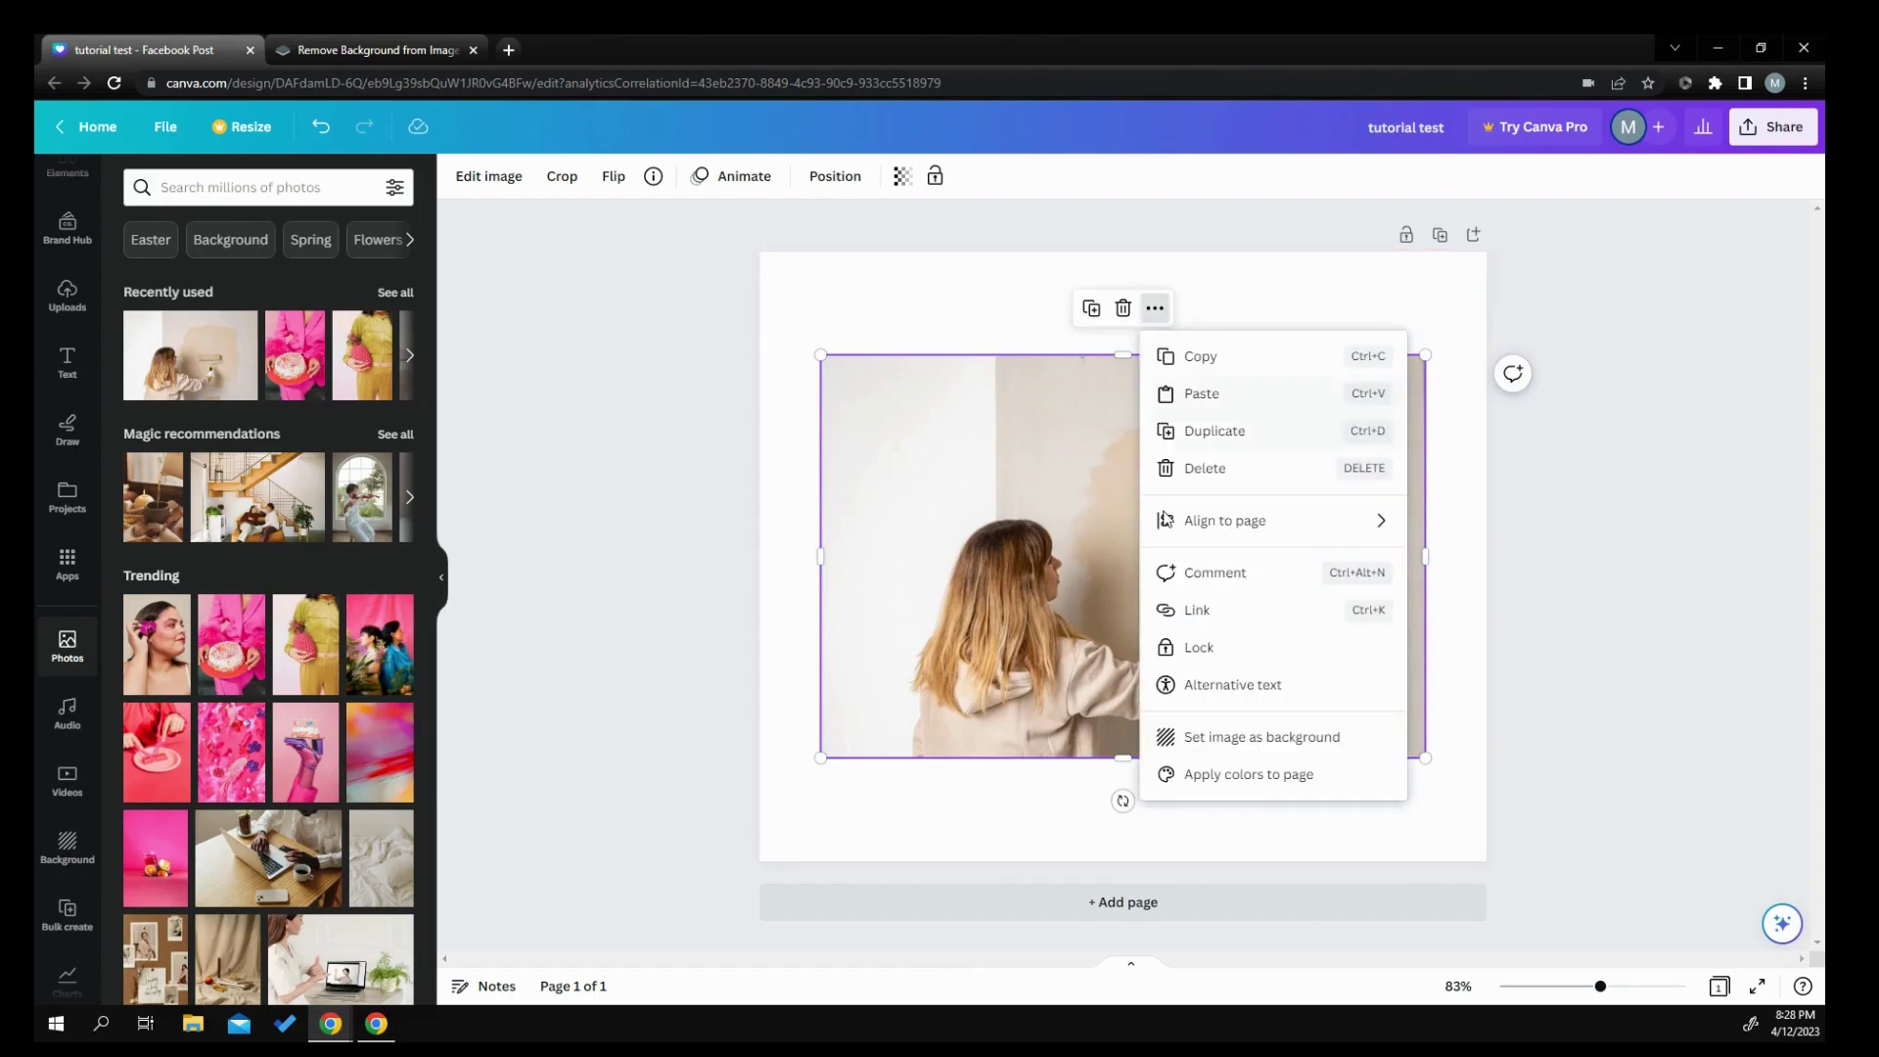
click(1215, 747)
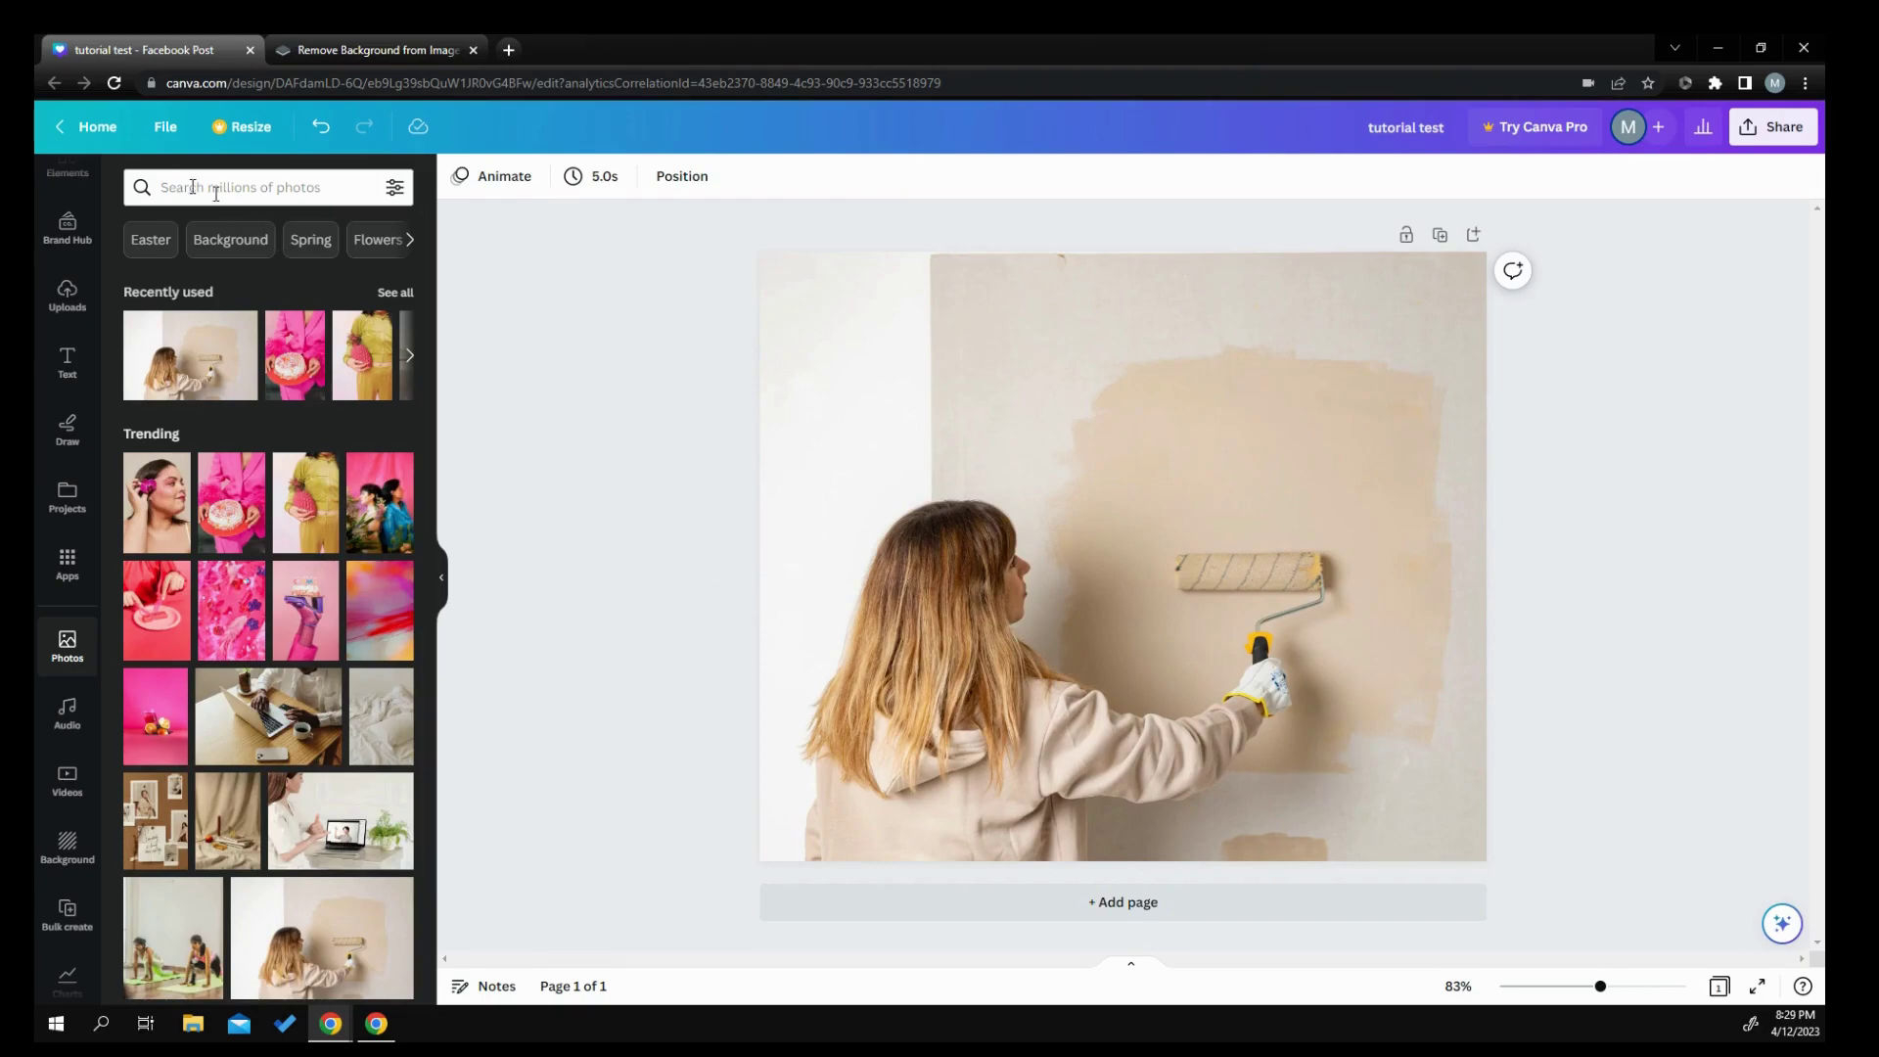
Step: Search the Elements library for 'ink blot'
scroll(73, 293, up, 1)
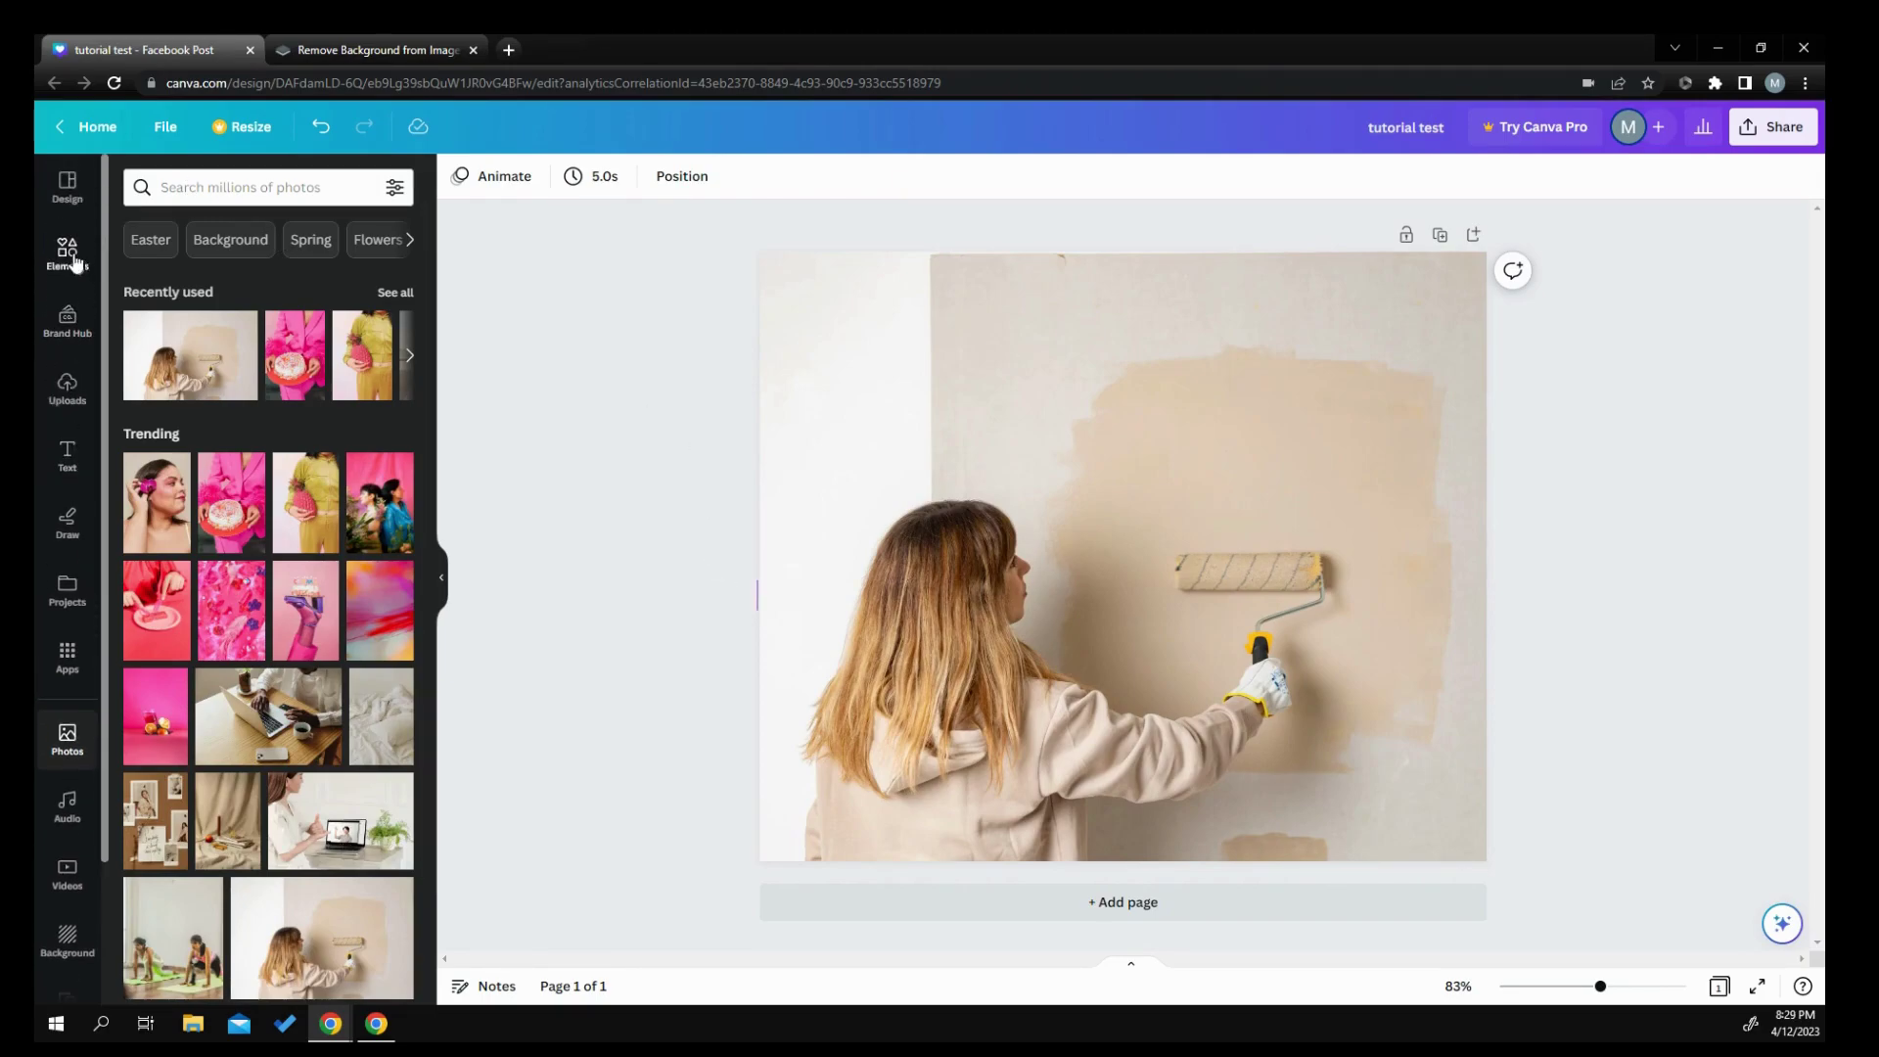
click(64, 249)
click(257, 190)
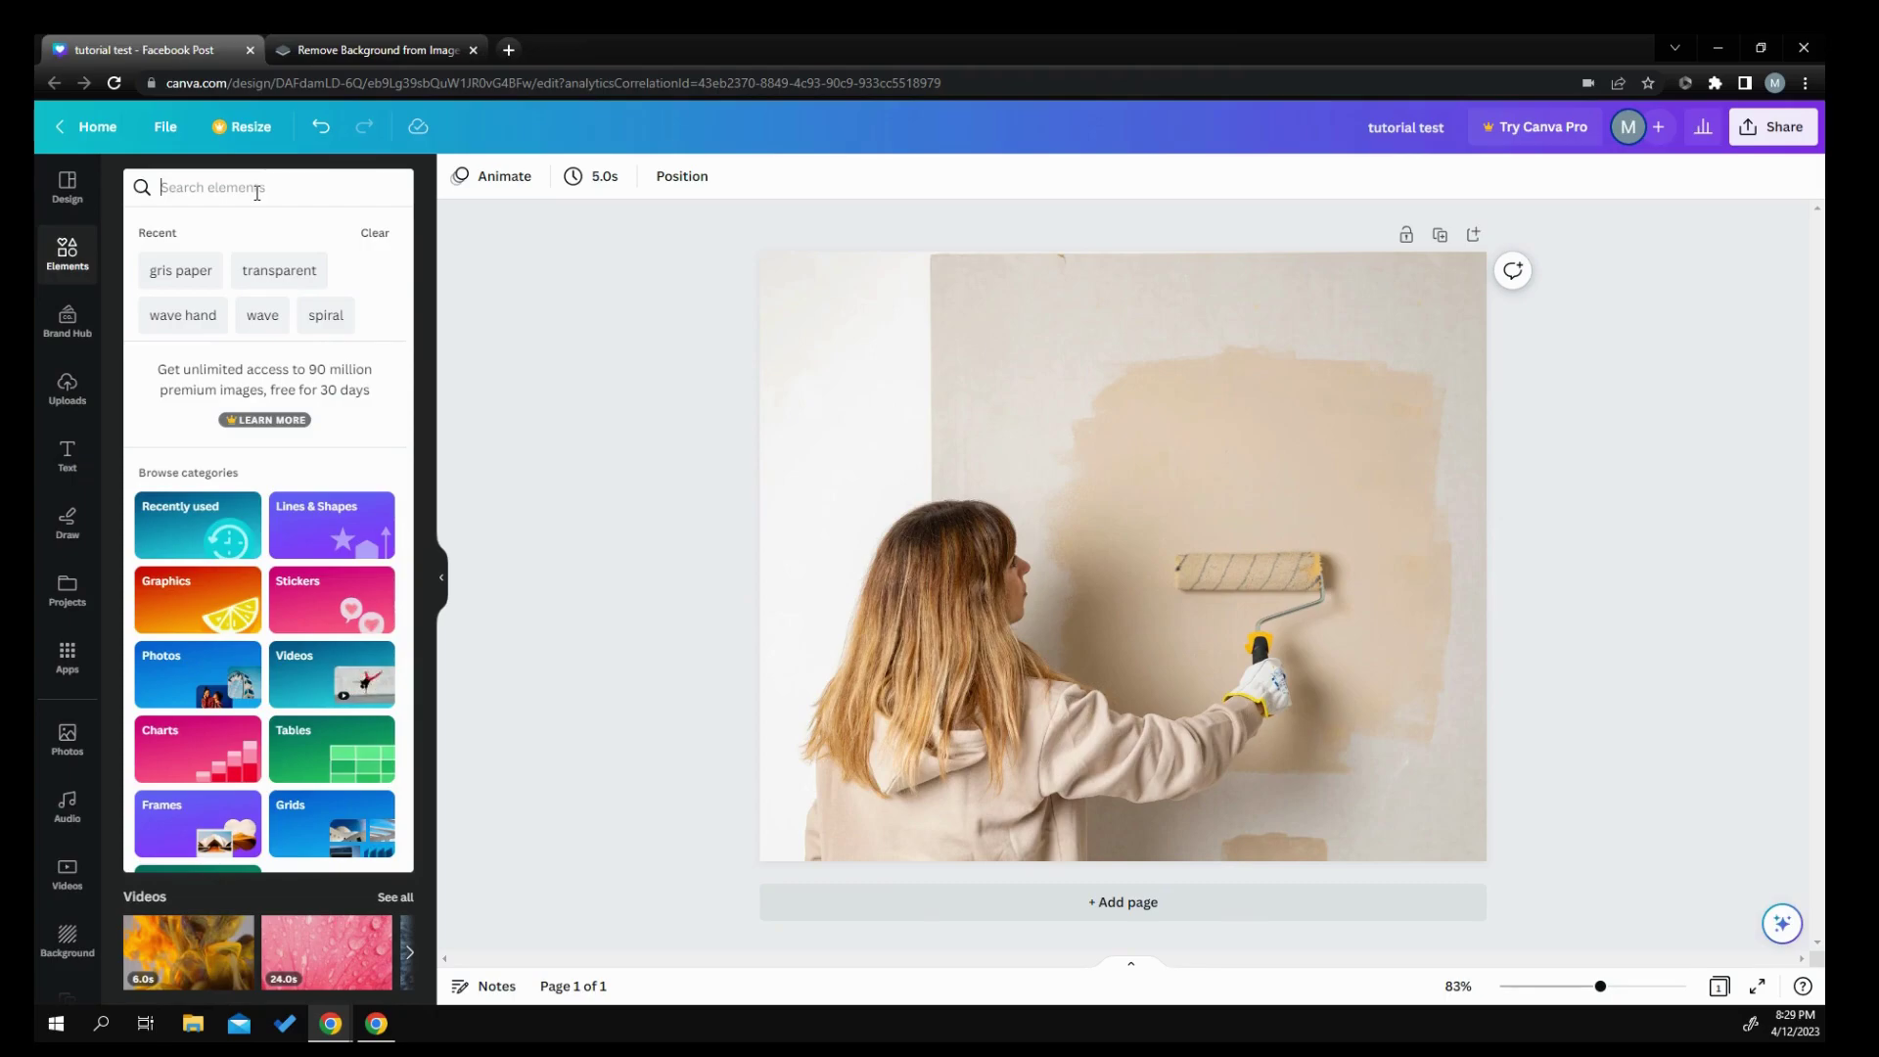
text(ink)
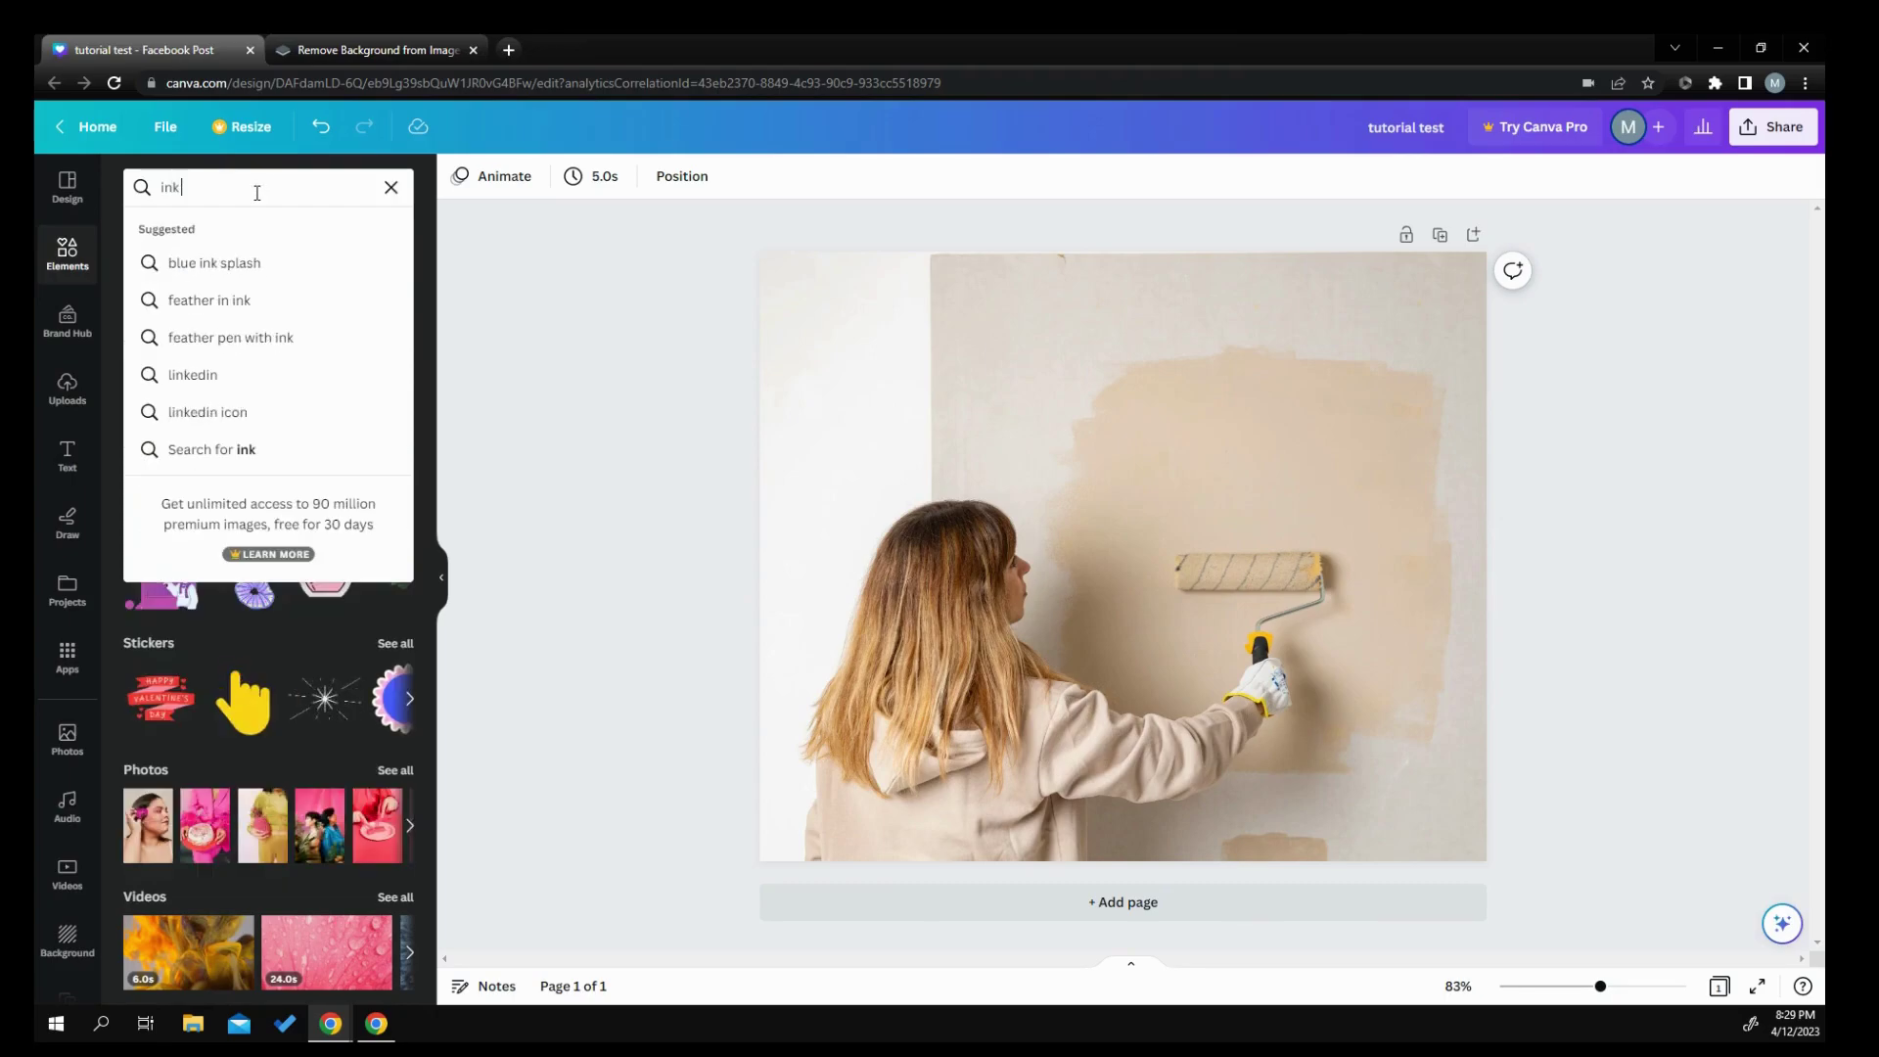
text( b;ot)
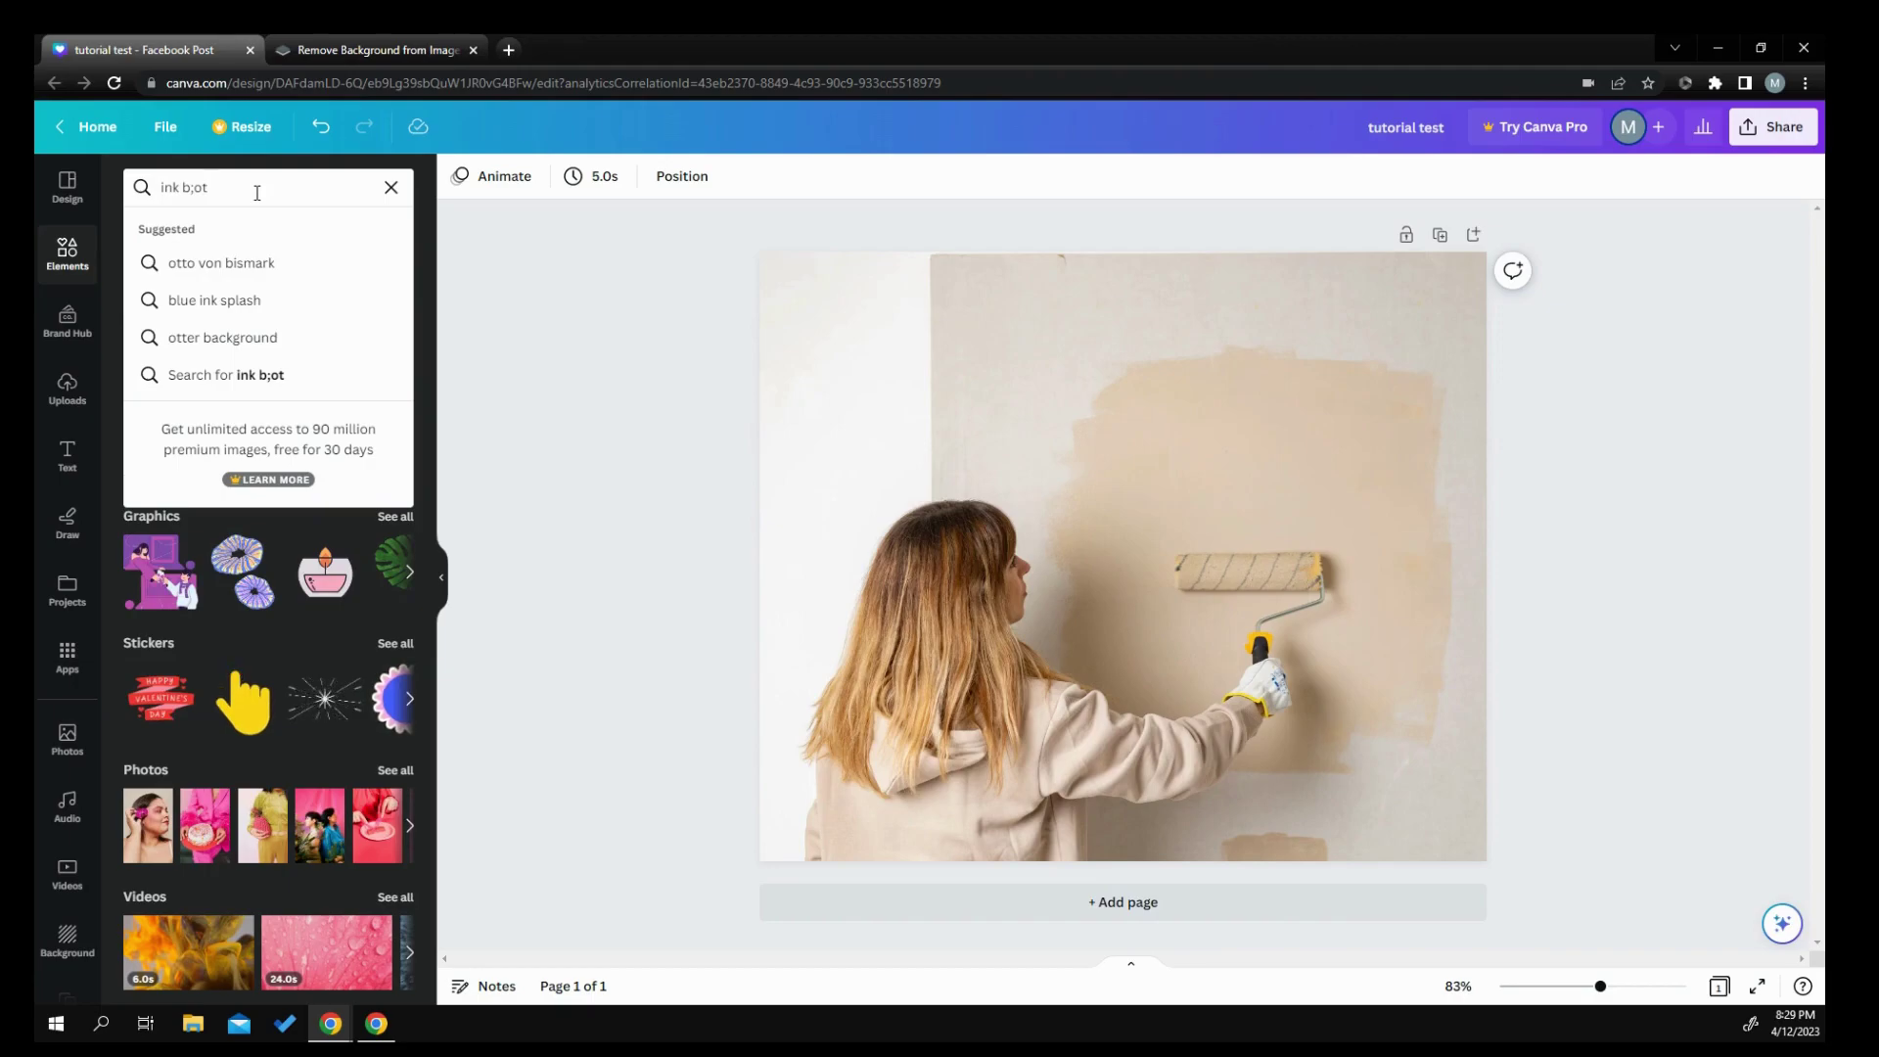
key(BackSpace)
key(BackSpace)
key(BackSpace)
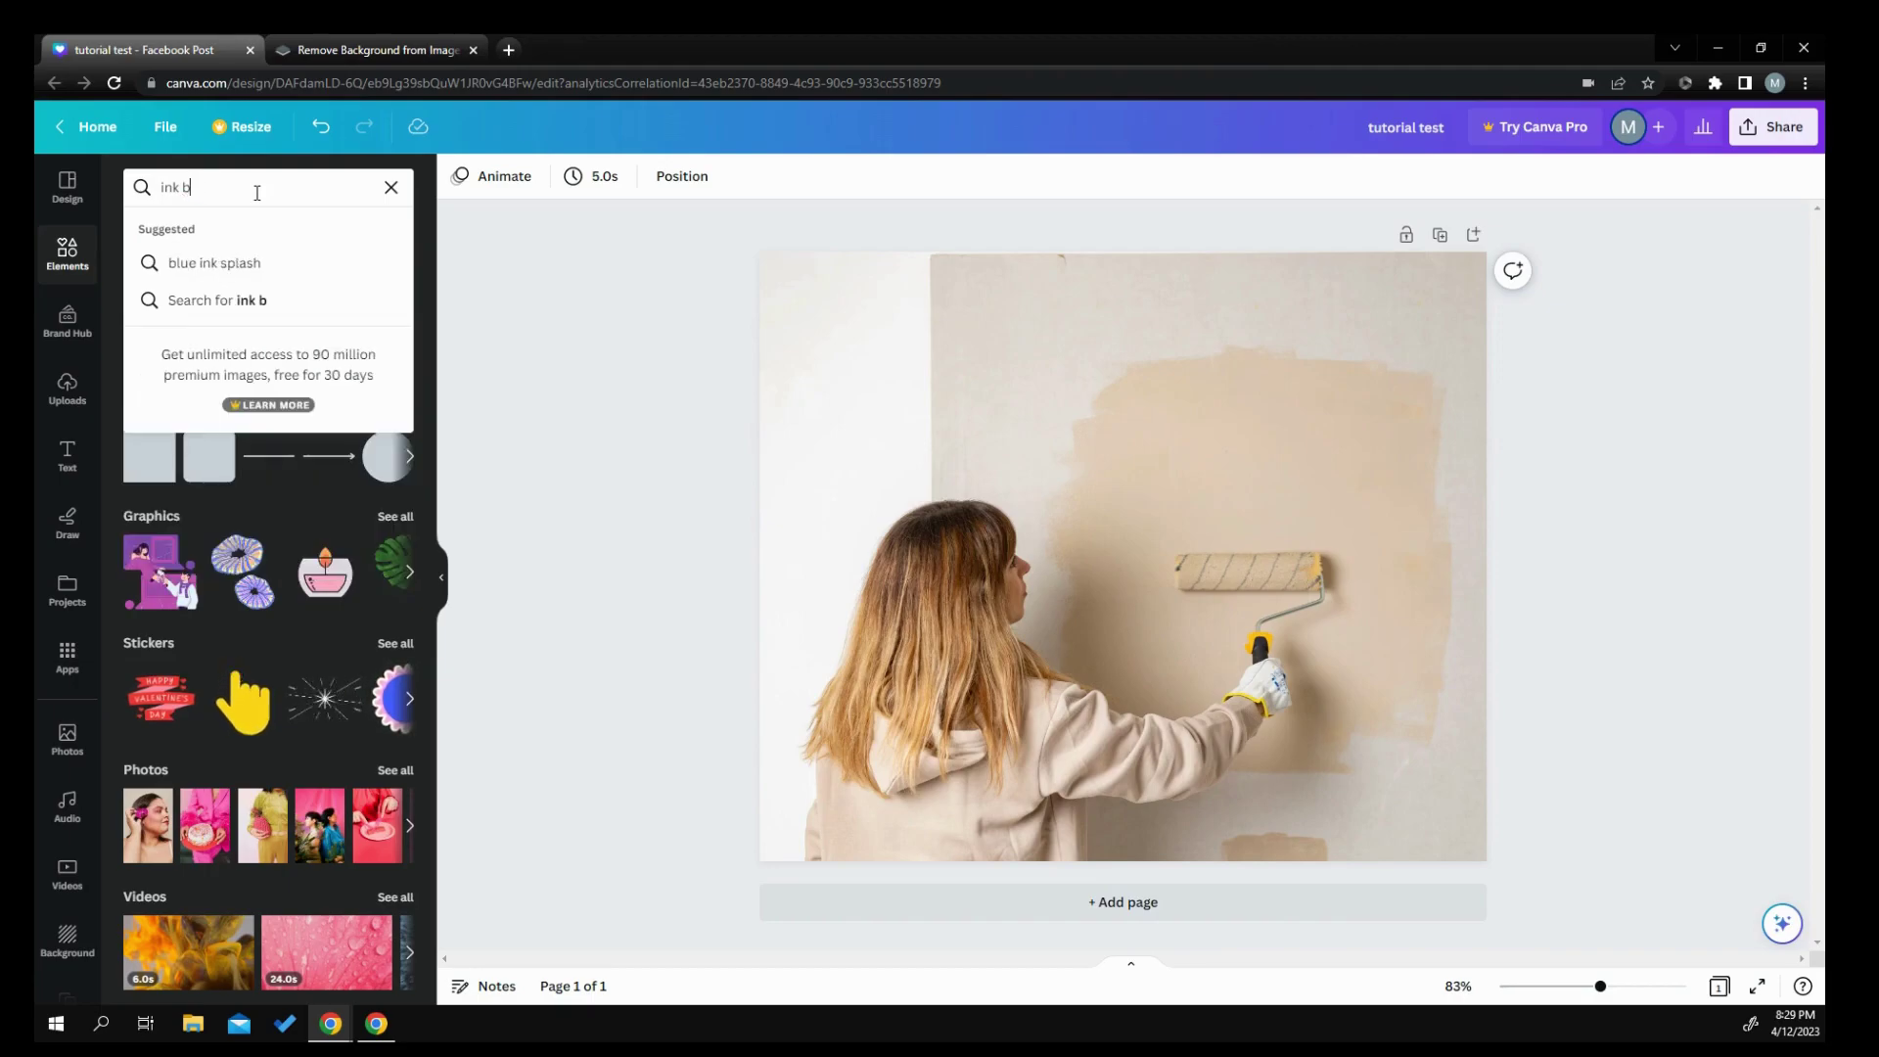
text(lot)
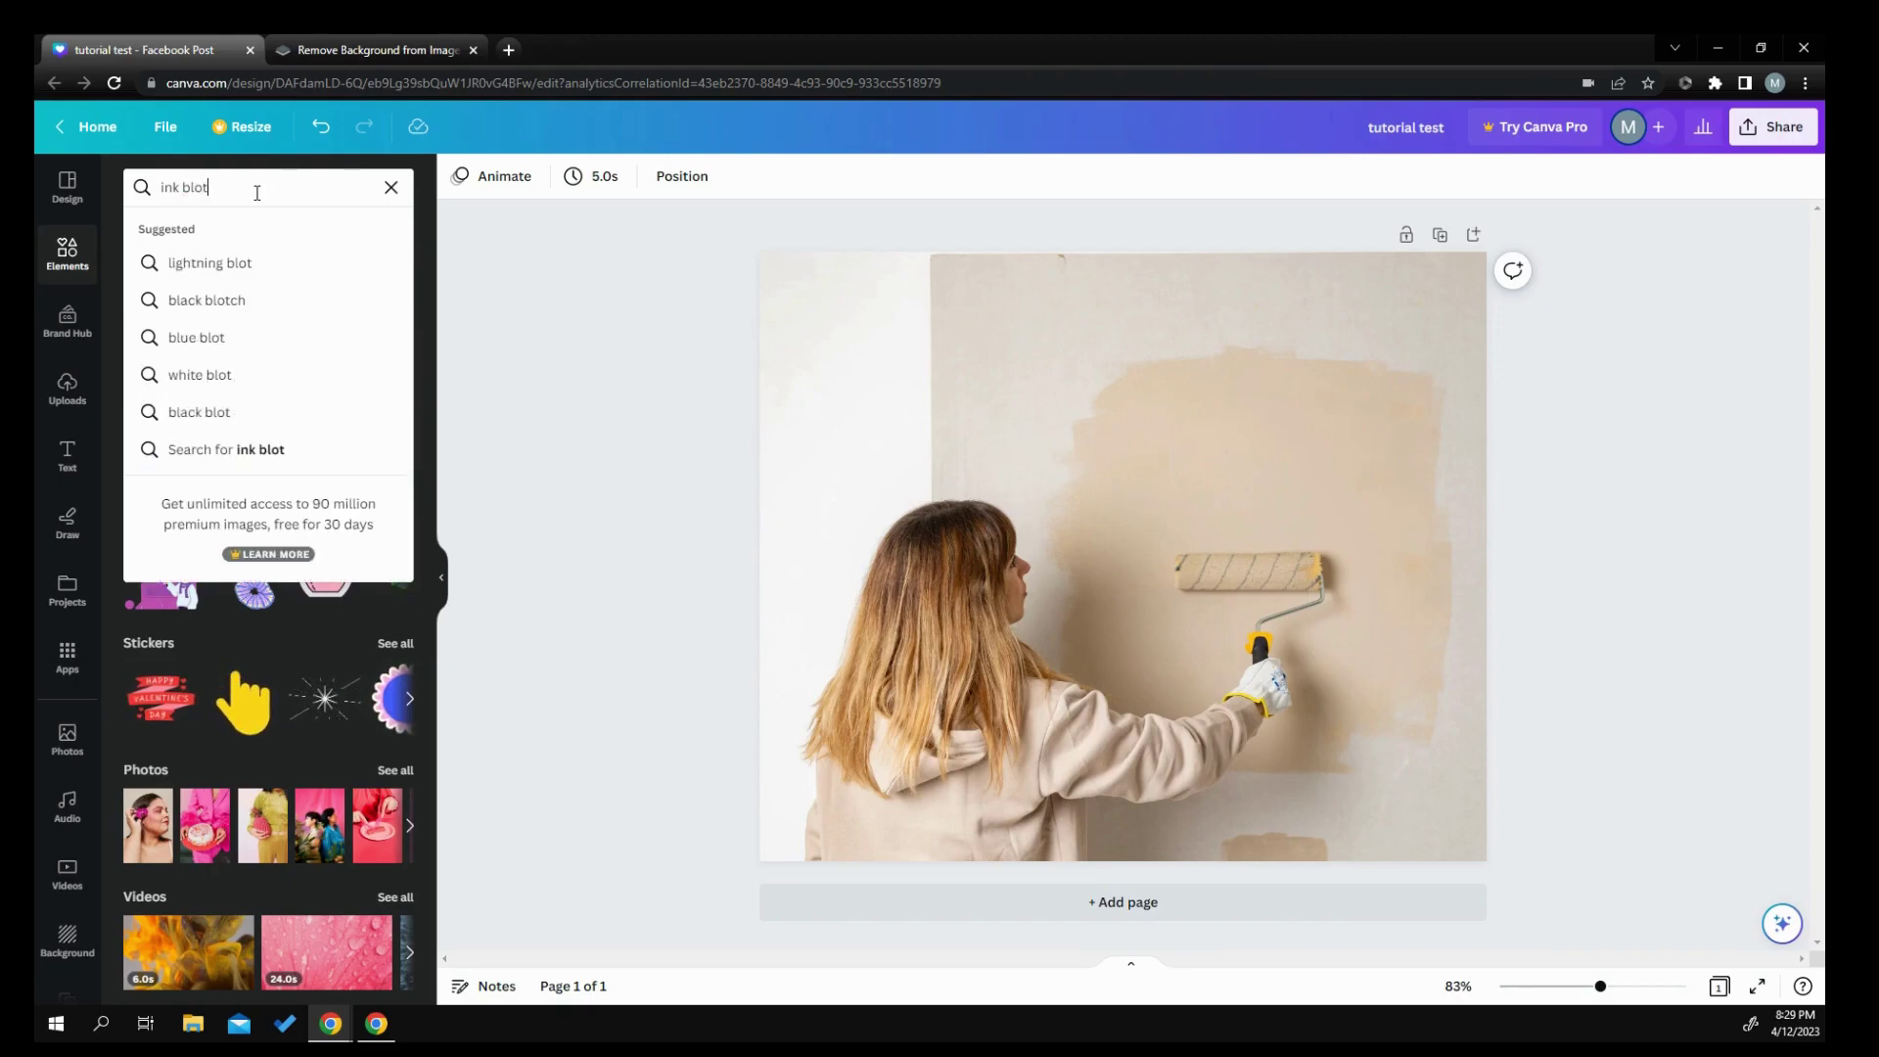
key(Return)
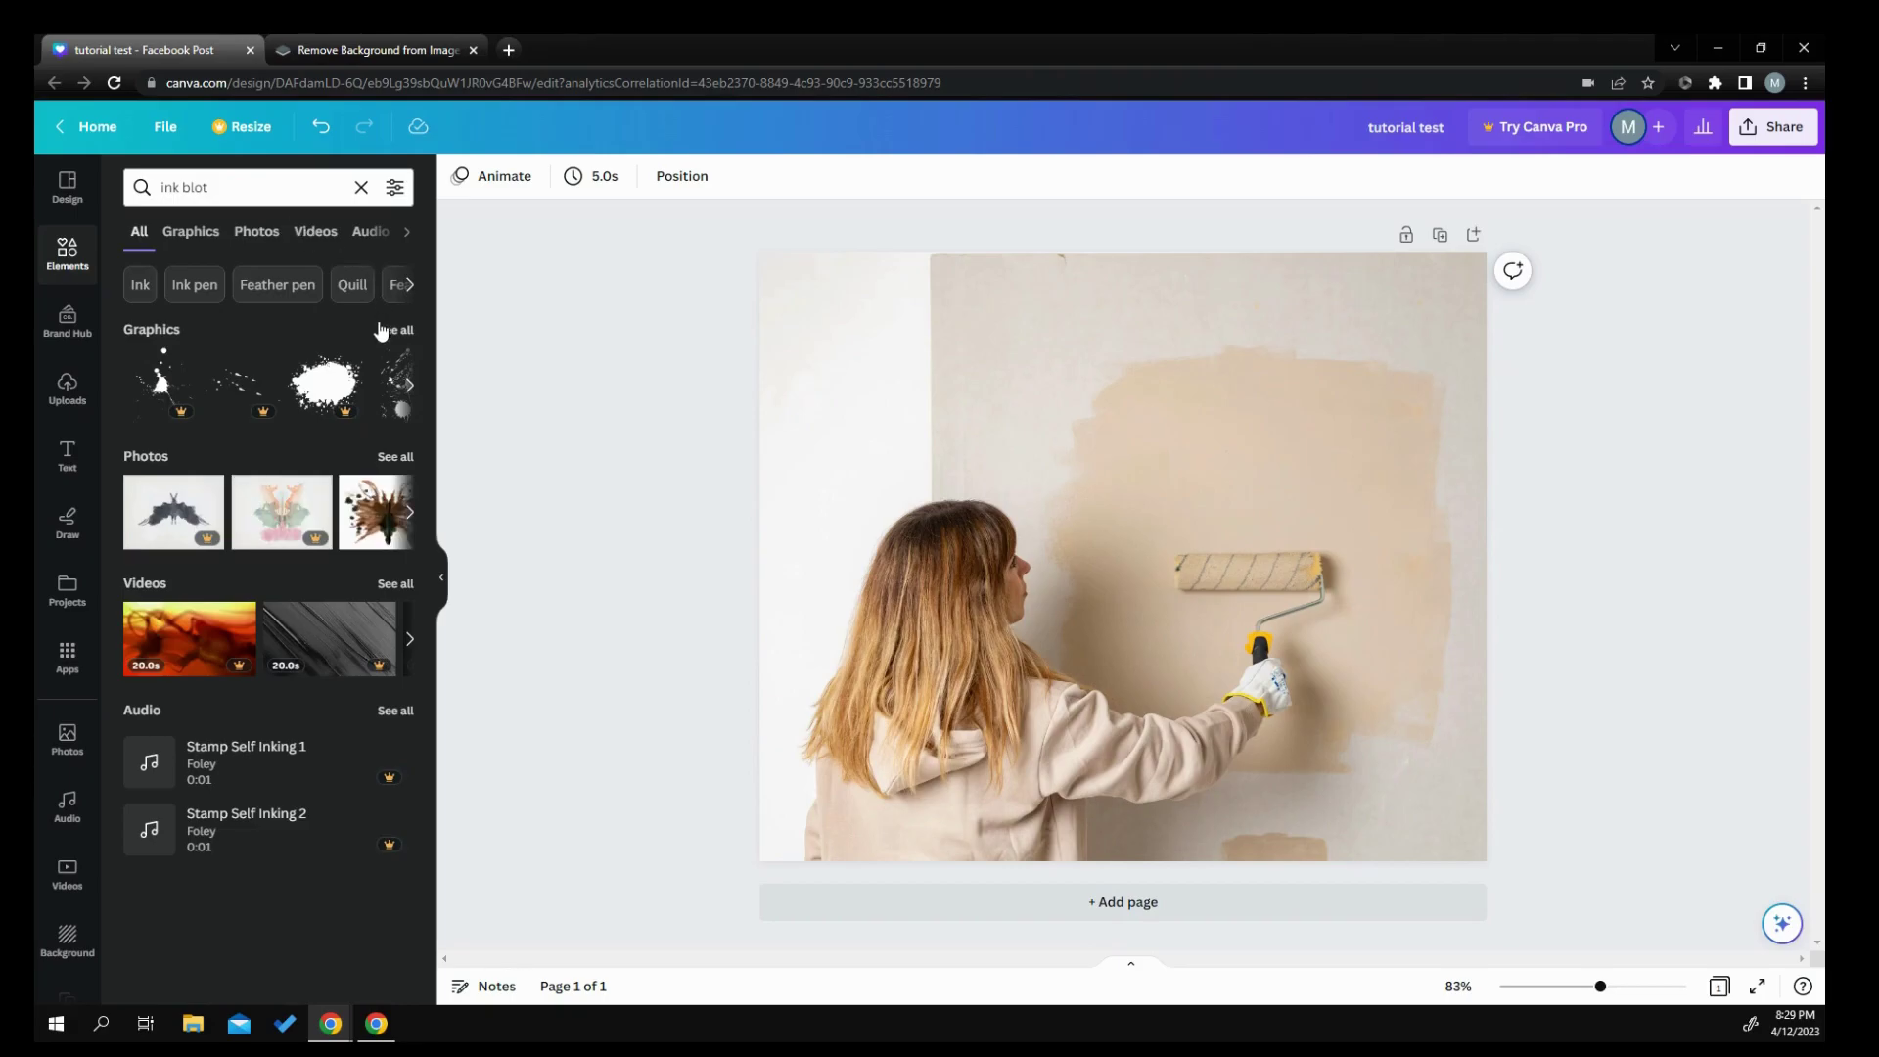
Step: Show all ink blot graphics results and scroll down through the blot shapes
click(390, 331)
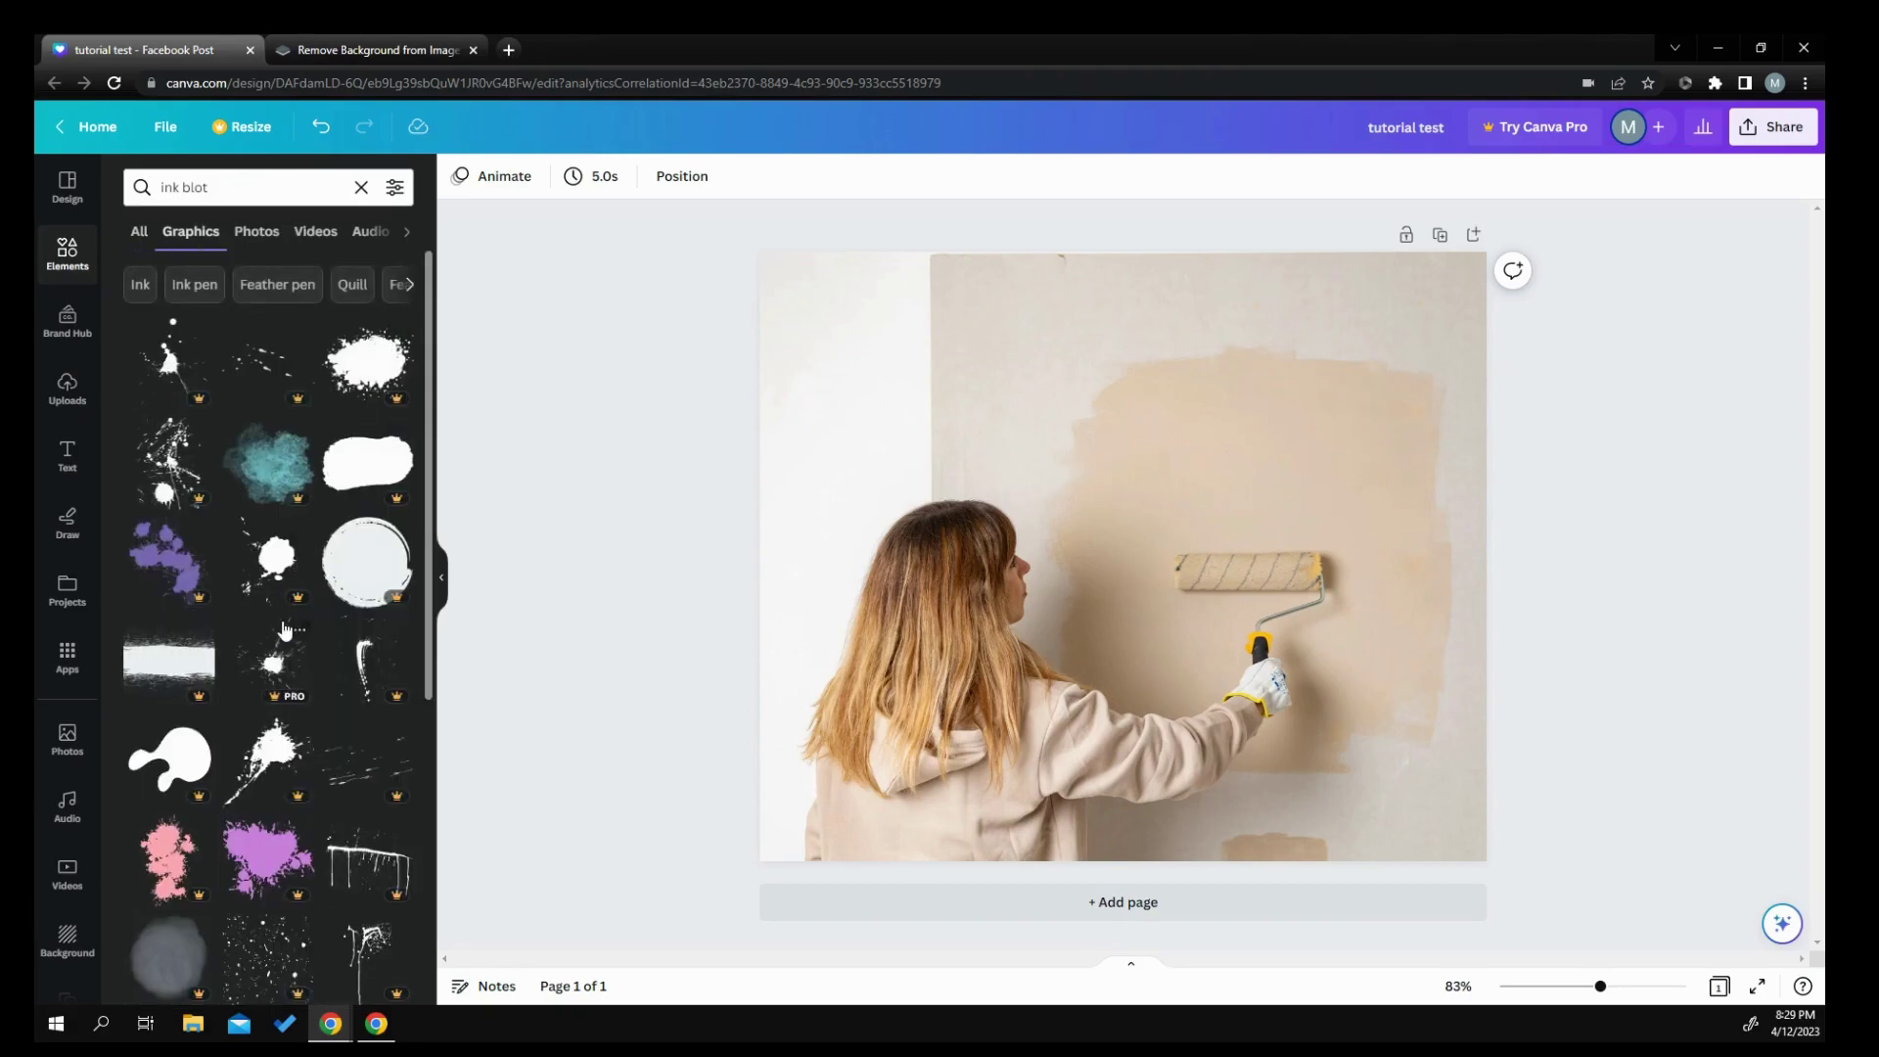
scroll(250, 473, down, 2)
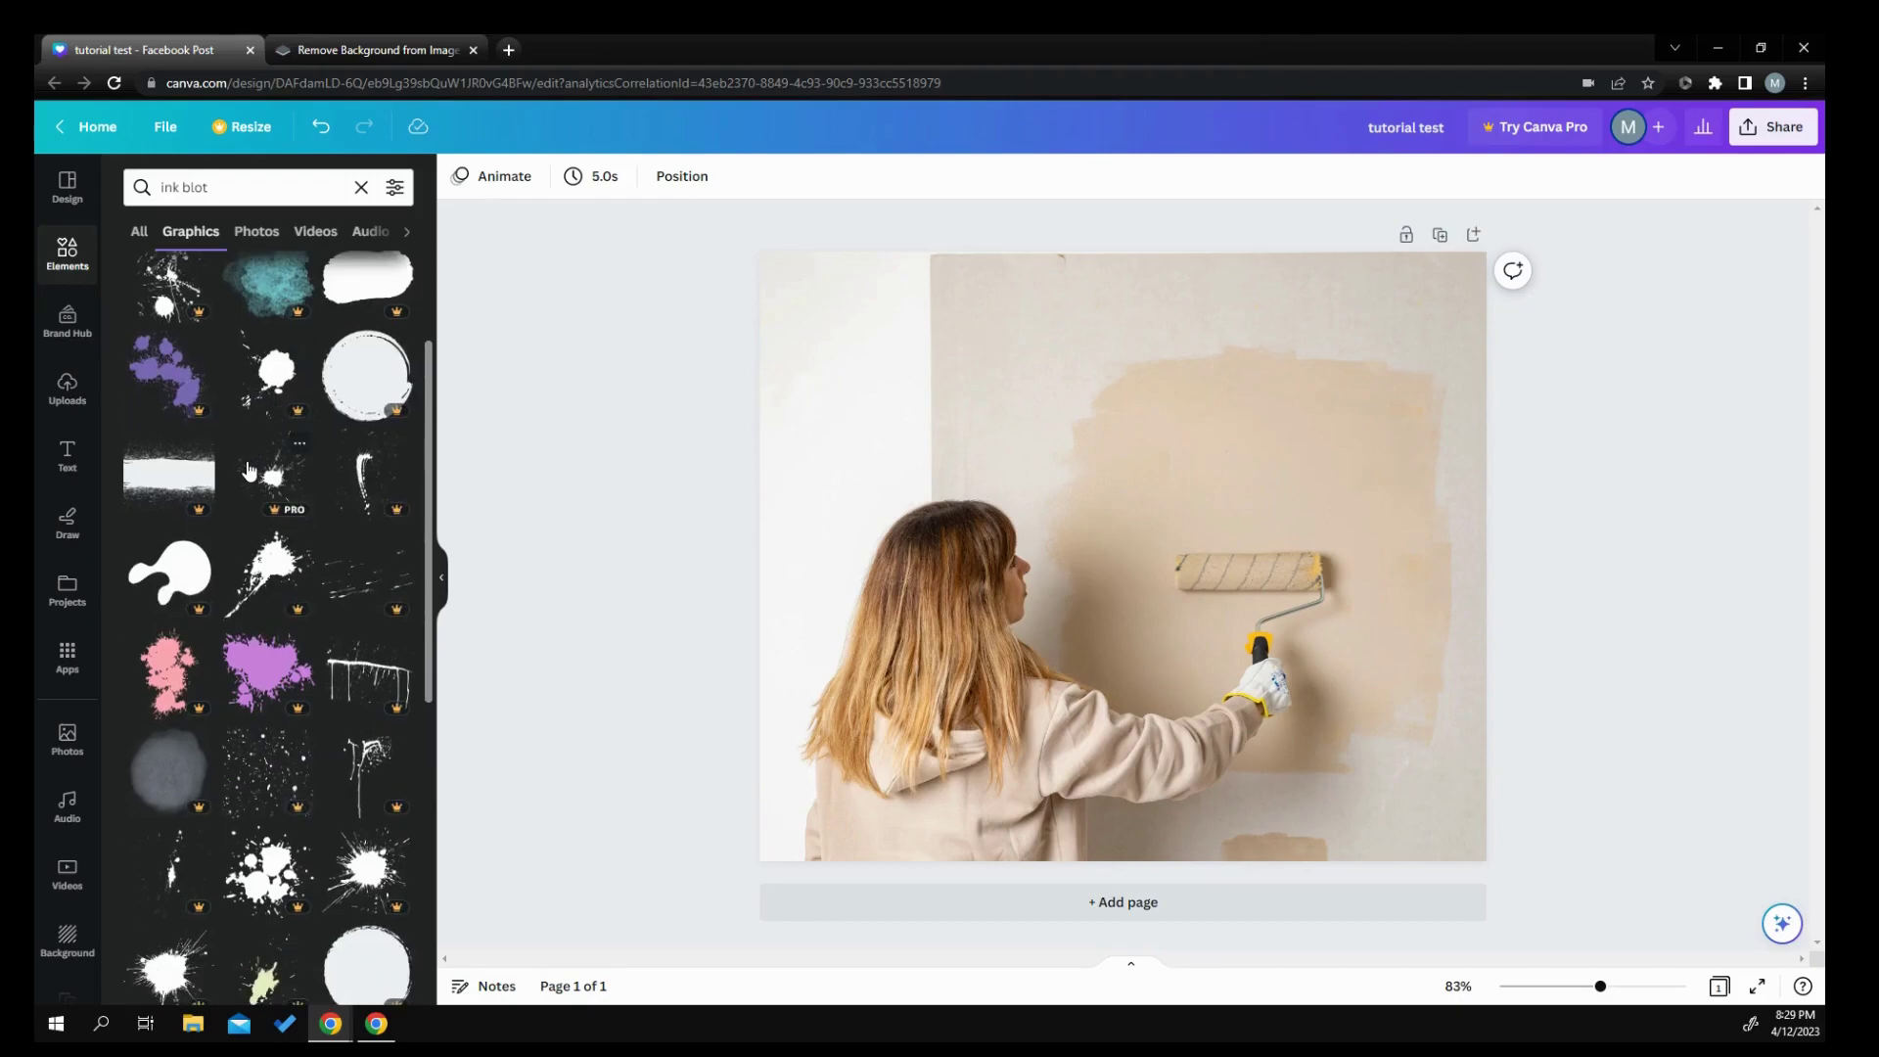
scroll(249, 473, down, 5)
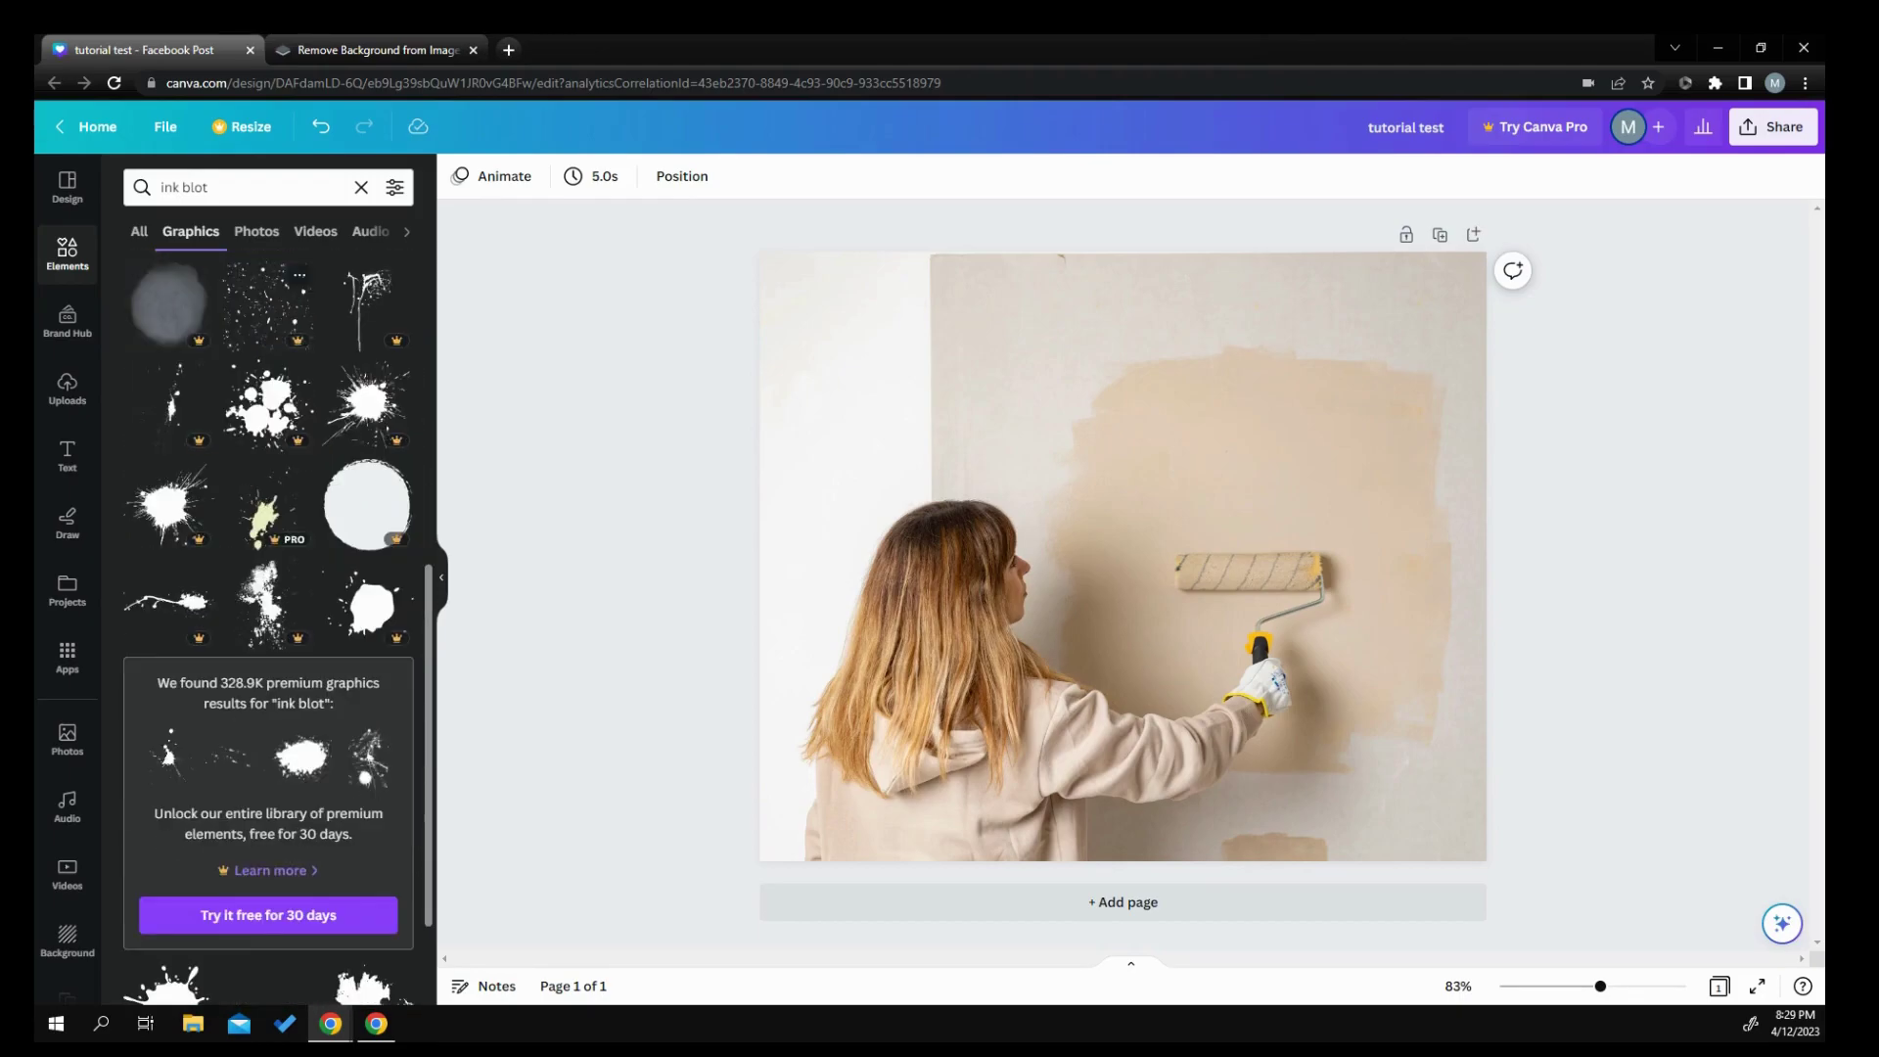
scroll(245, 470, down, 6)
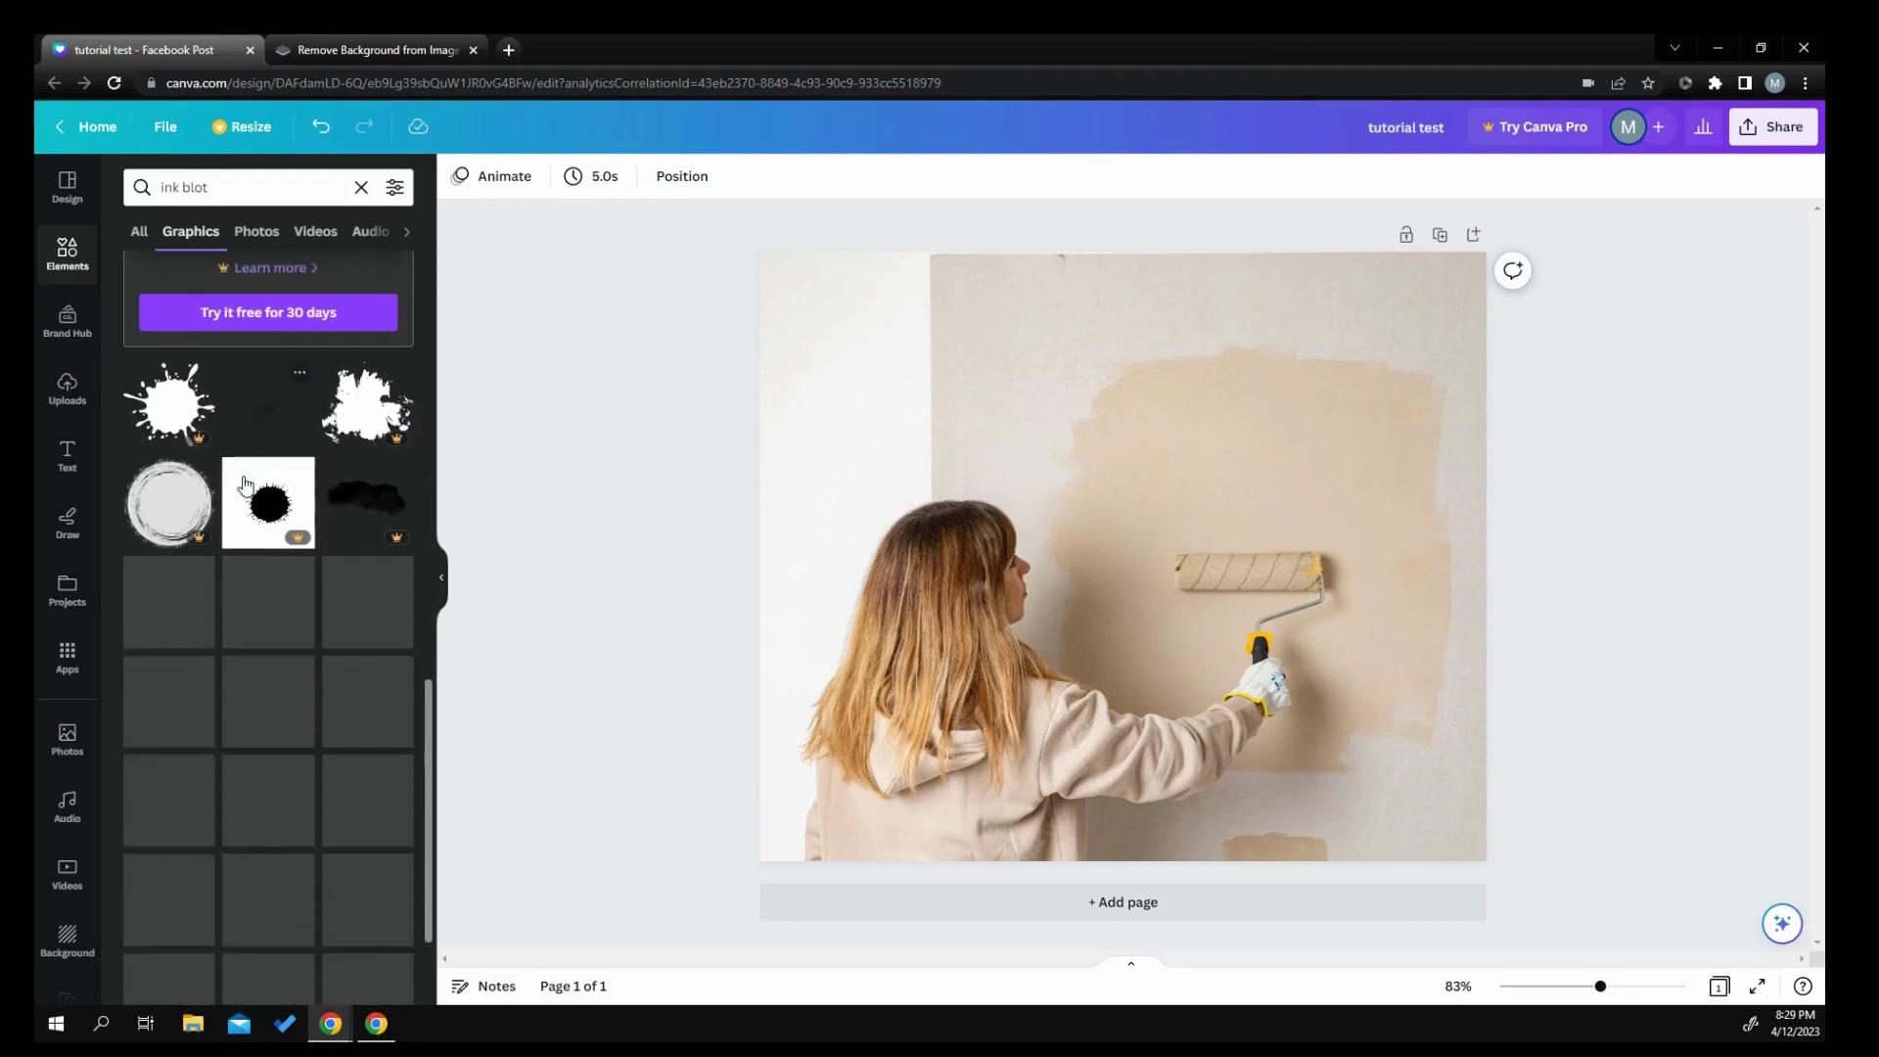
scroll(245, 483, down, 5)
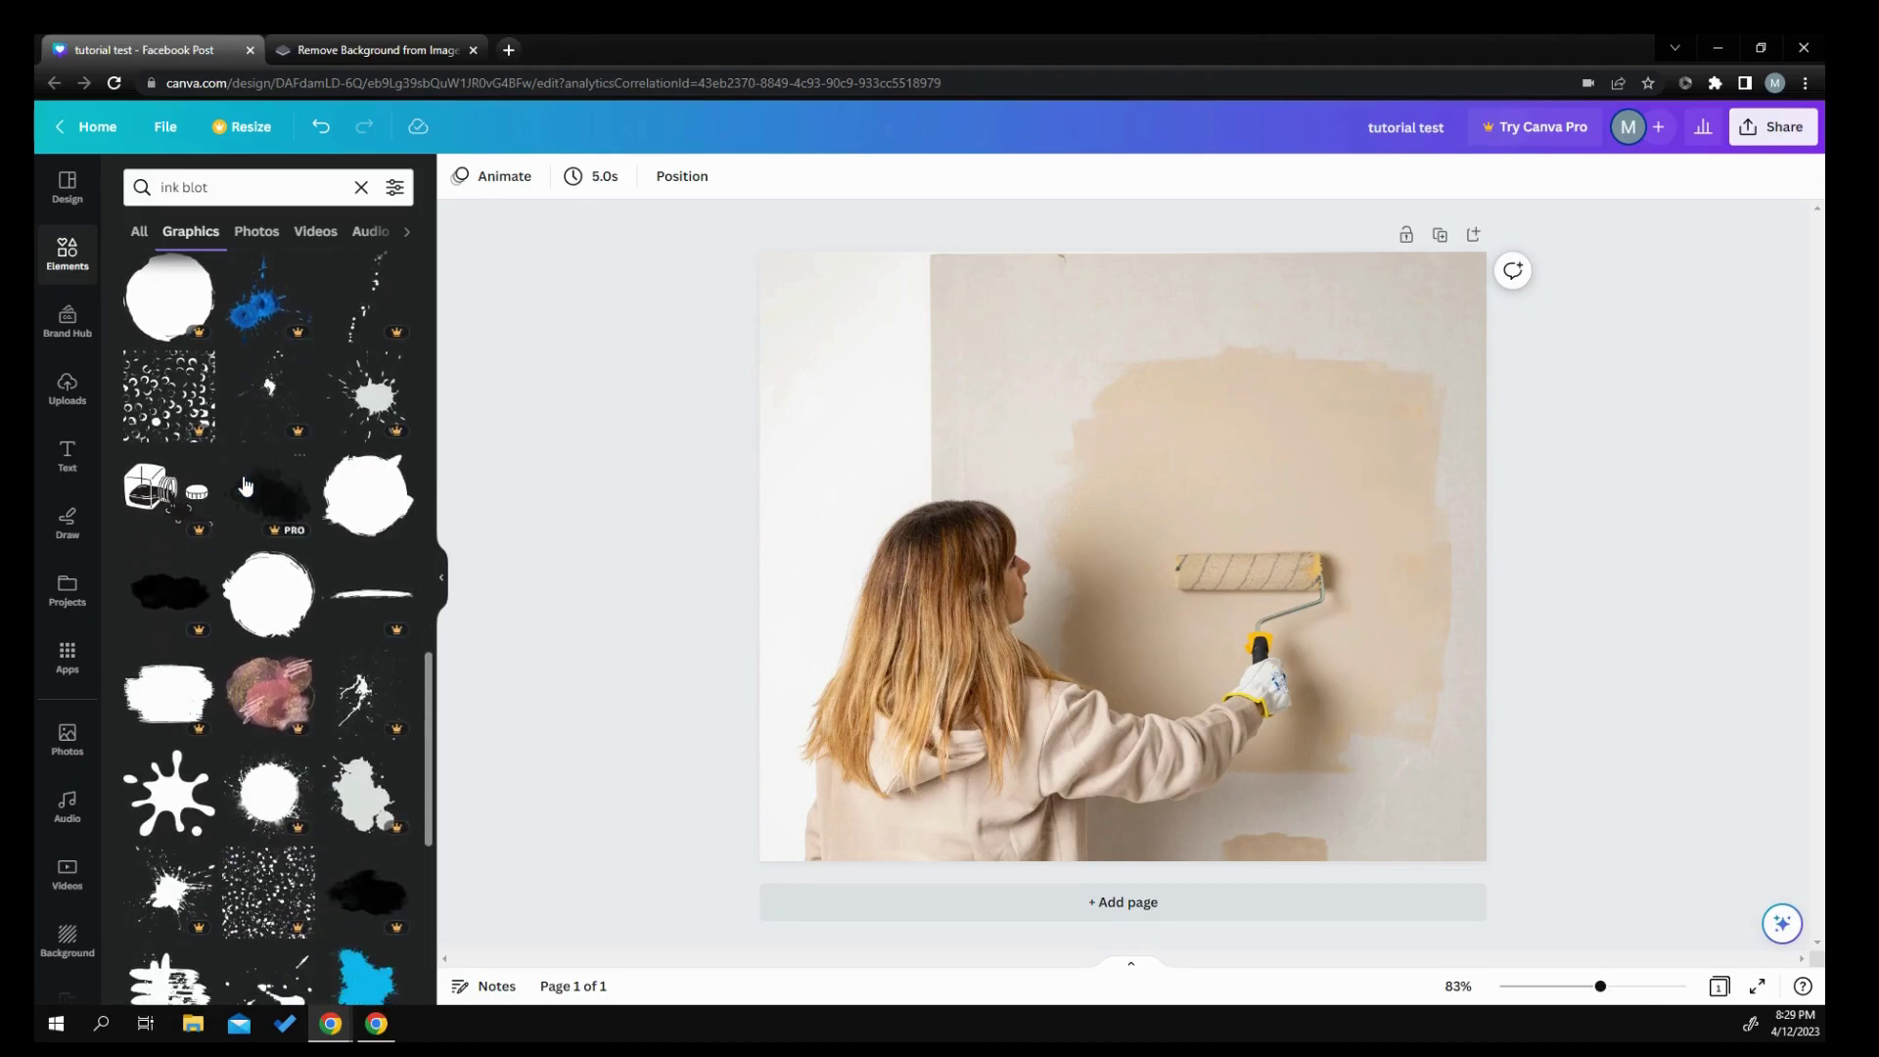
Step: Add the black ink blot and enlarge it to about 488 × 439 over the painted patch
click(244, 488)
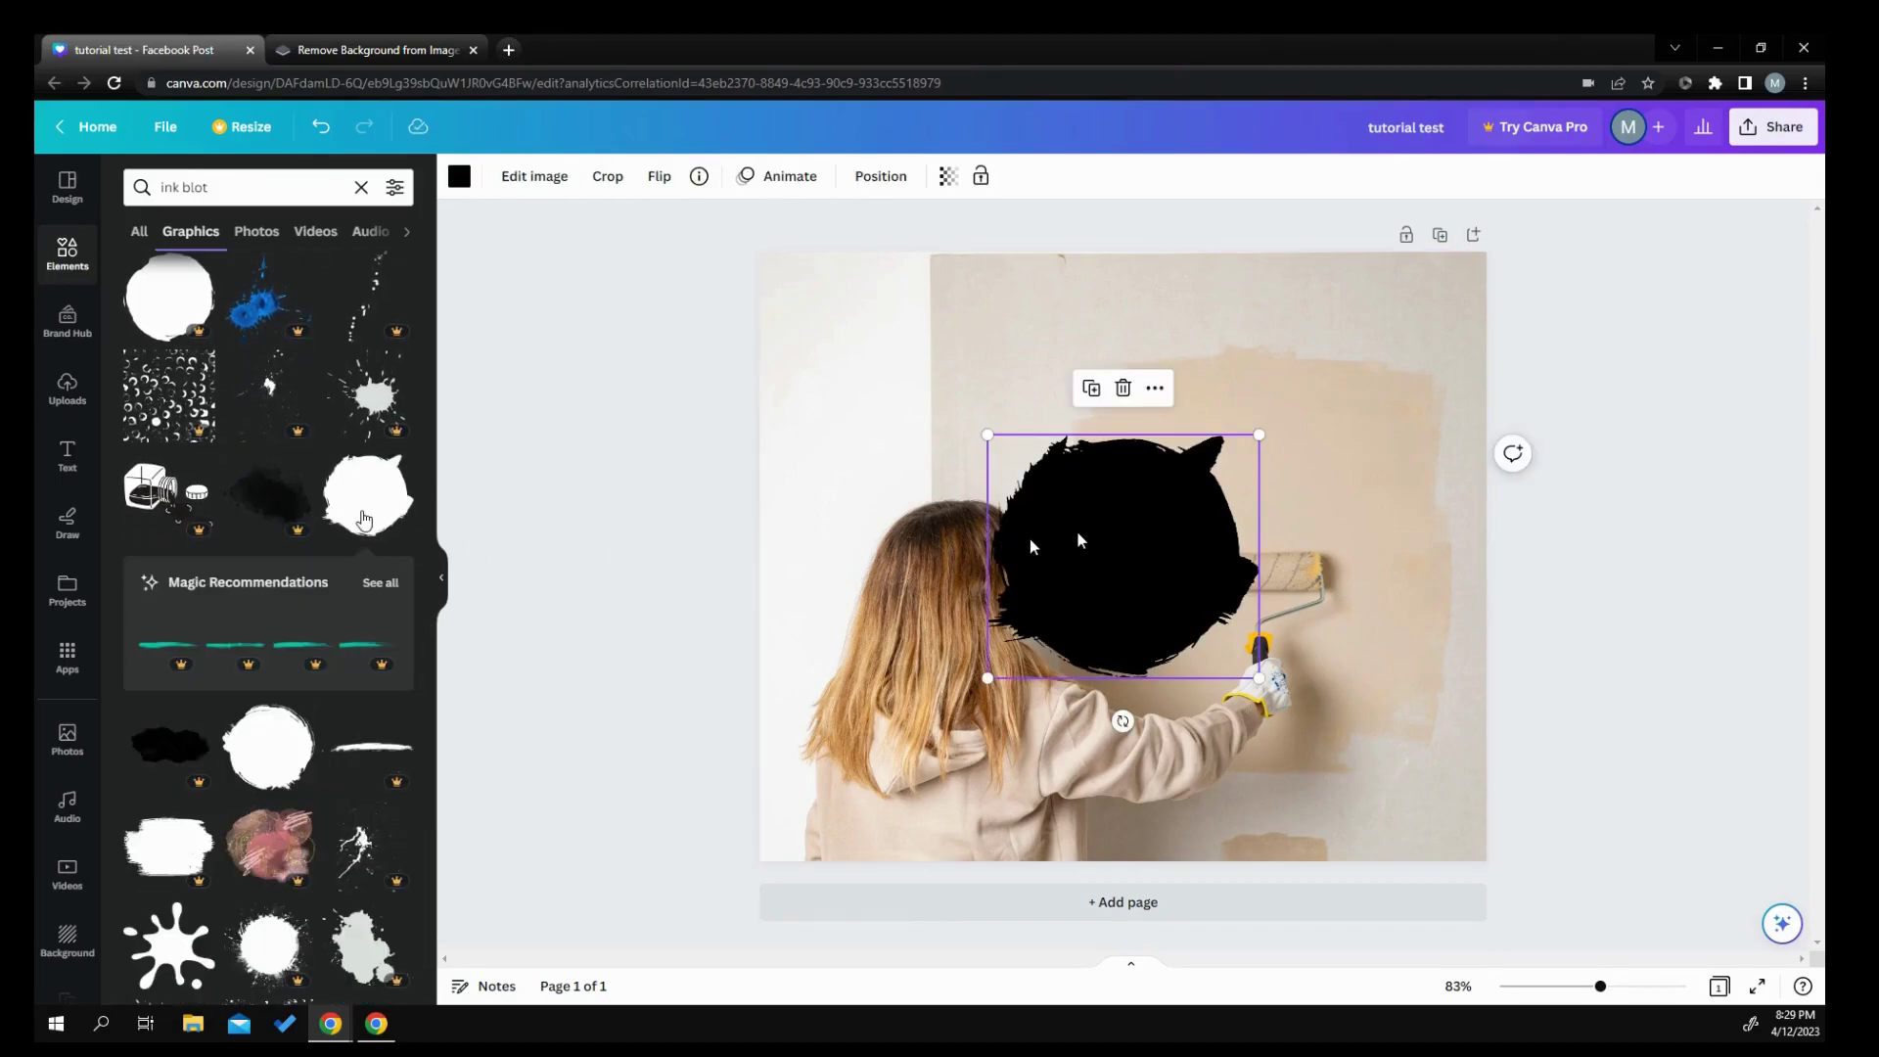
drag(1089, 490, 1088, 534)
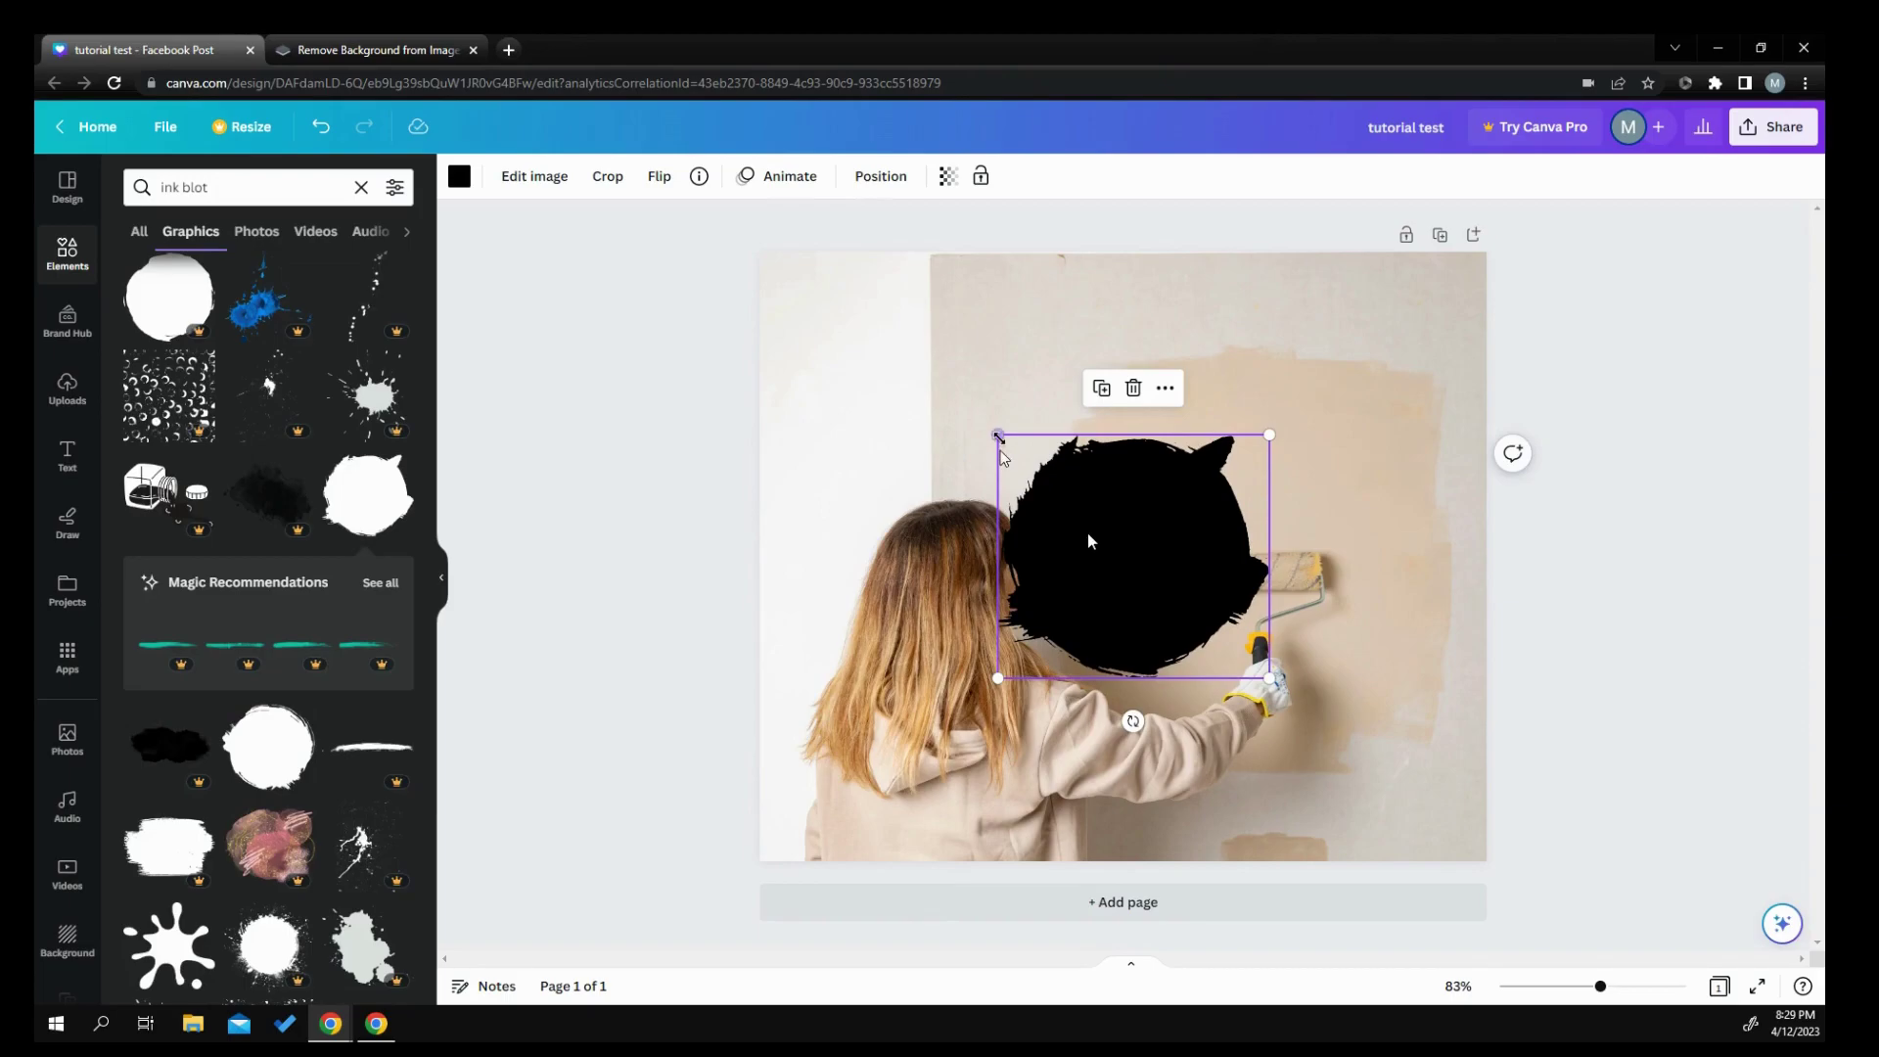
drag(995, 433, 940, 386)
mouse_move(1124, 537)
mouse_down()
mouse_move(1259, 571)
mouse_move(1262, 538)
mouse_up()
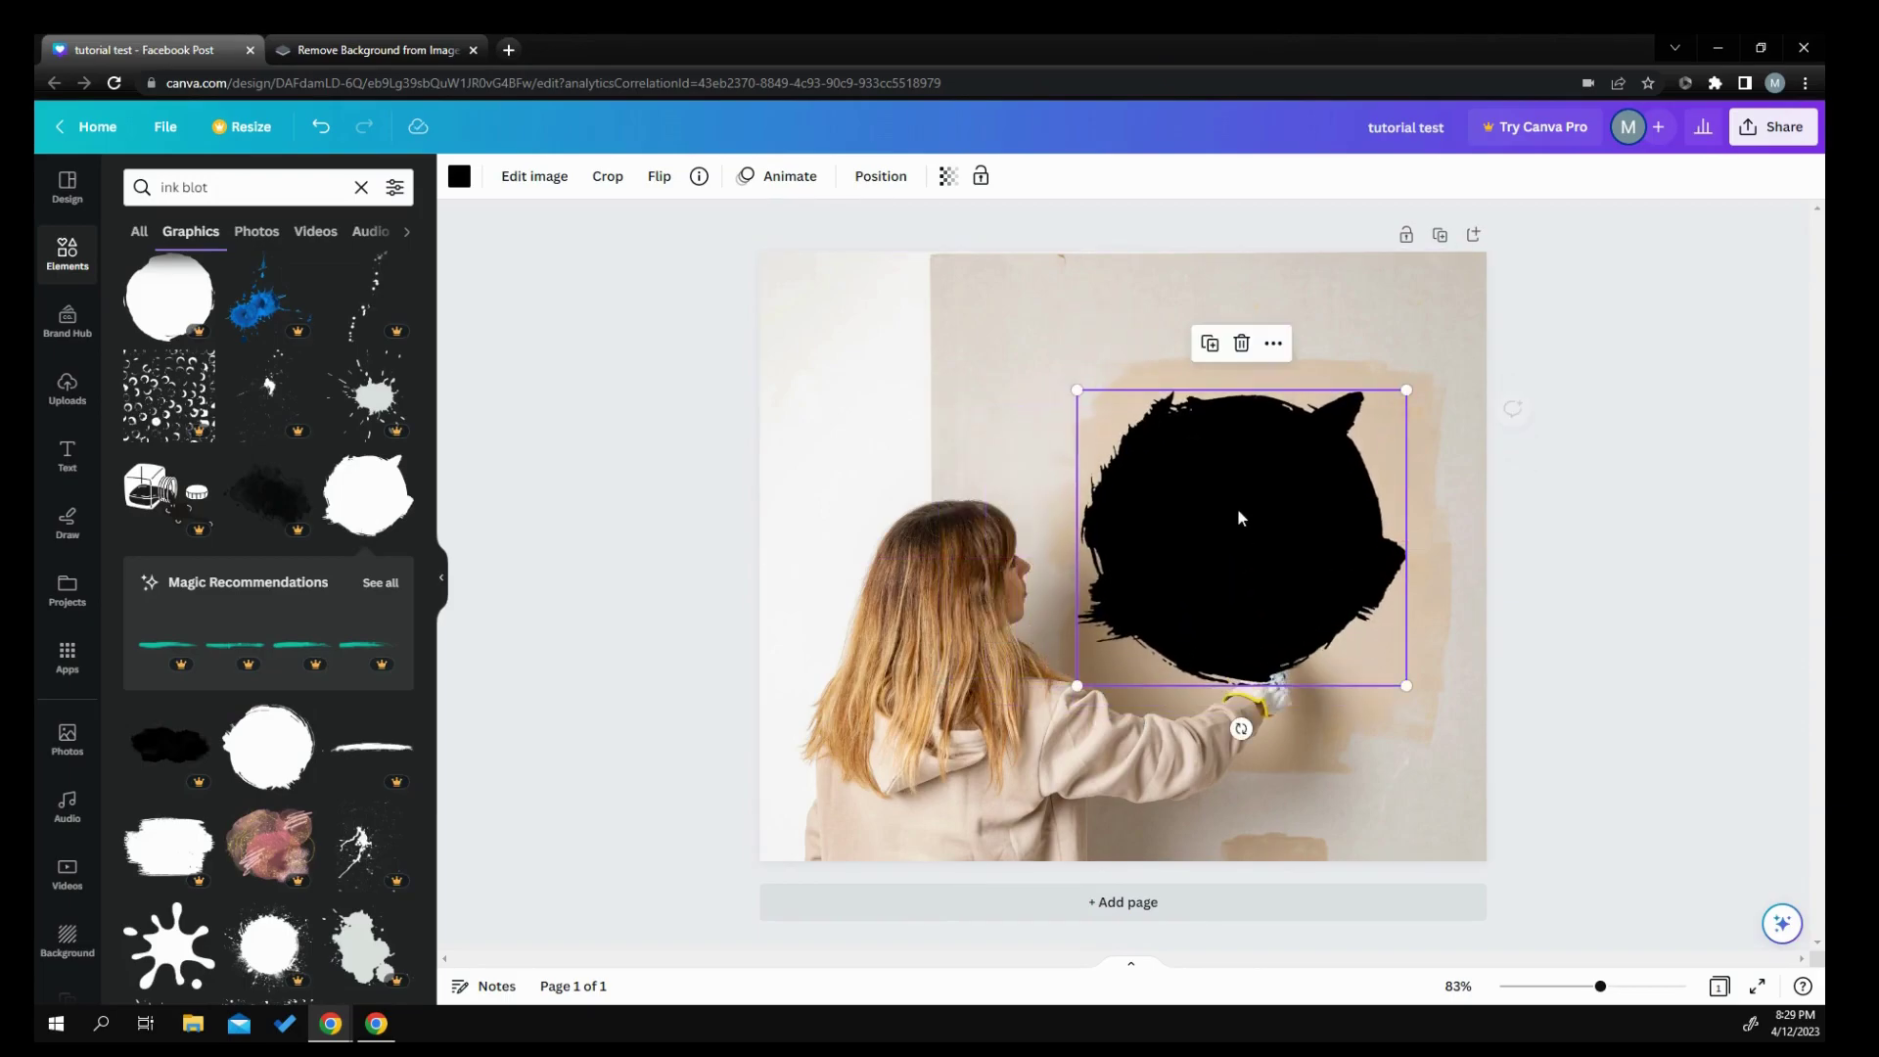
drag(1077, 389, 1042, 358)
drag(1406, 359, 1420, 346)
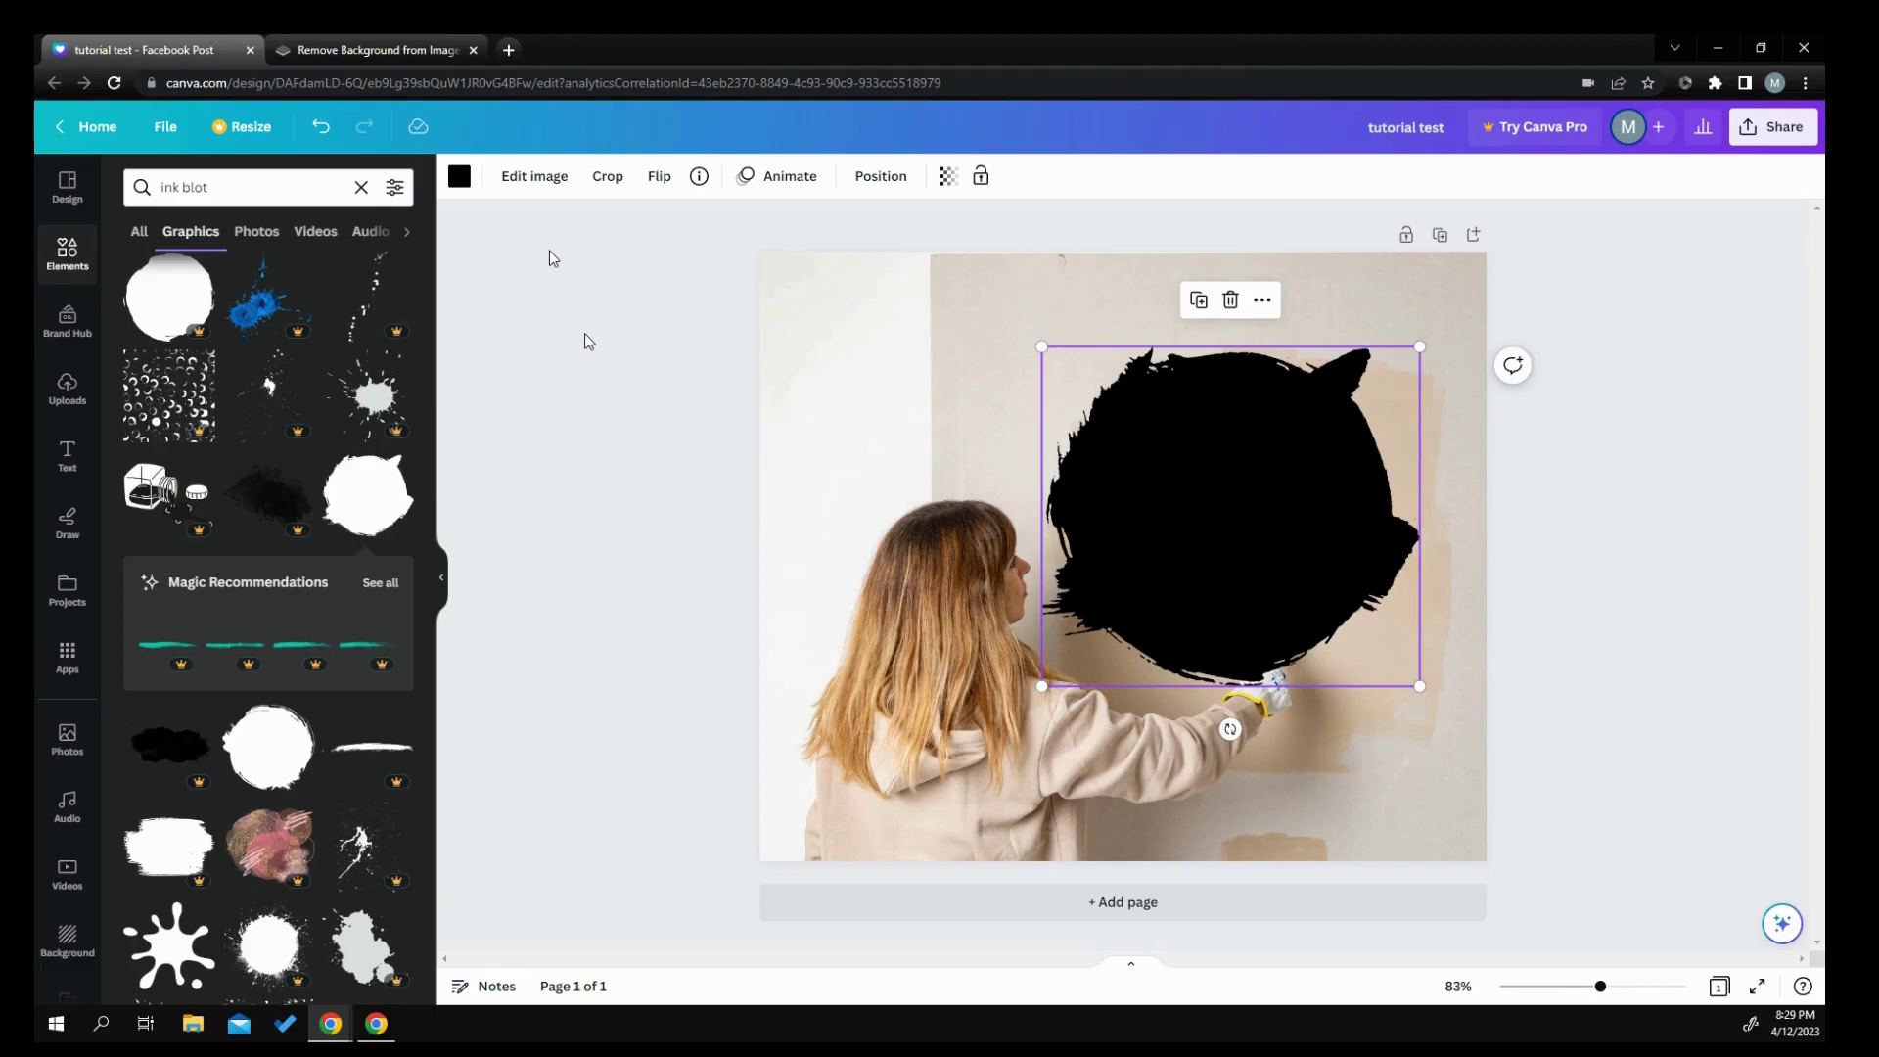
Step: Download the design as PNG 'tutorial test (6).png' and switch to the remove.bg tab
click(405, 49)
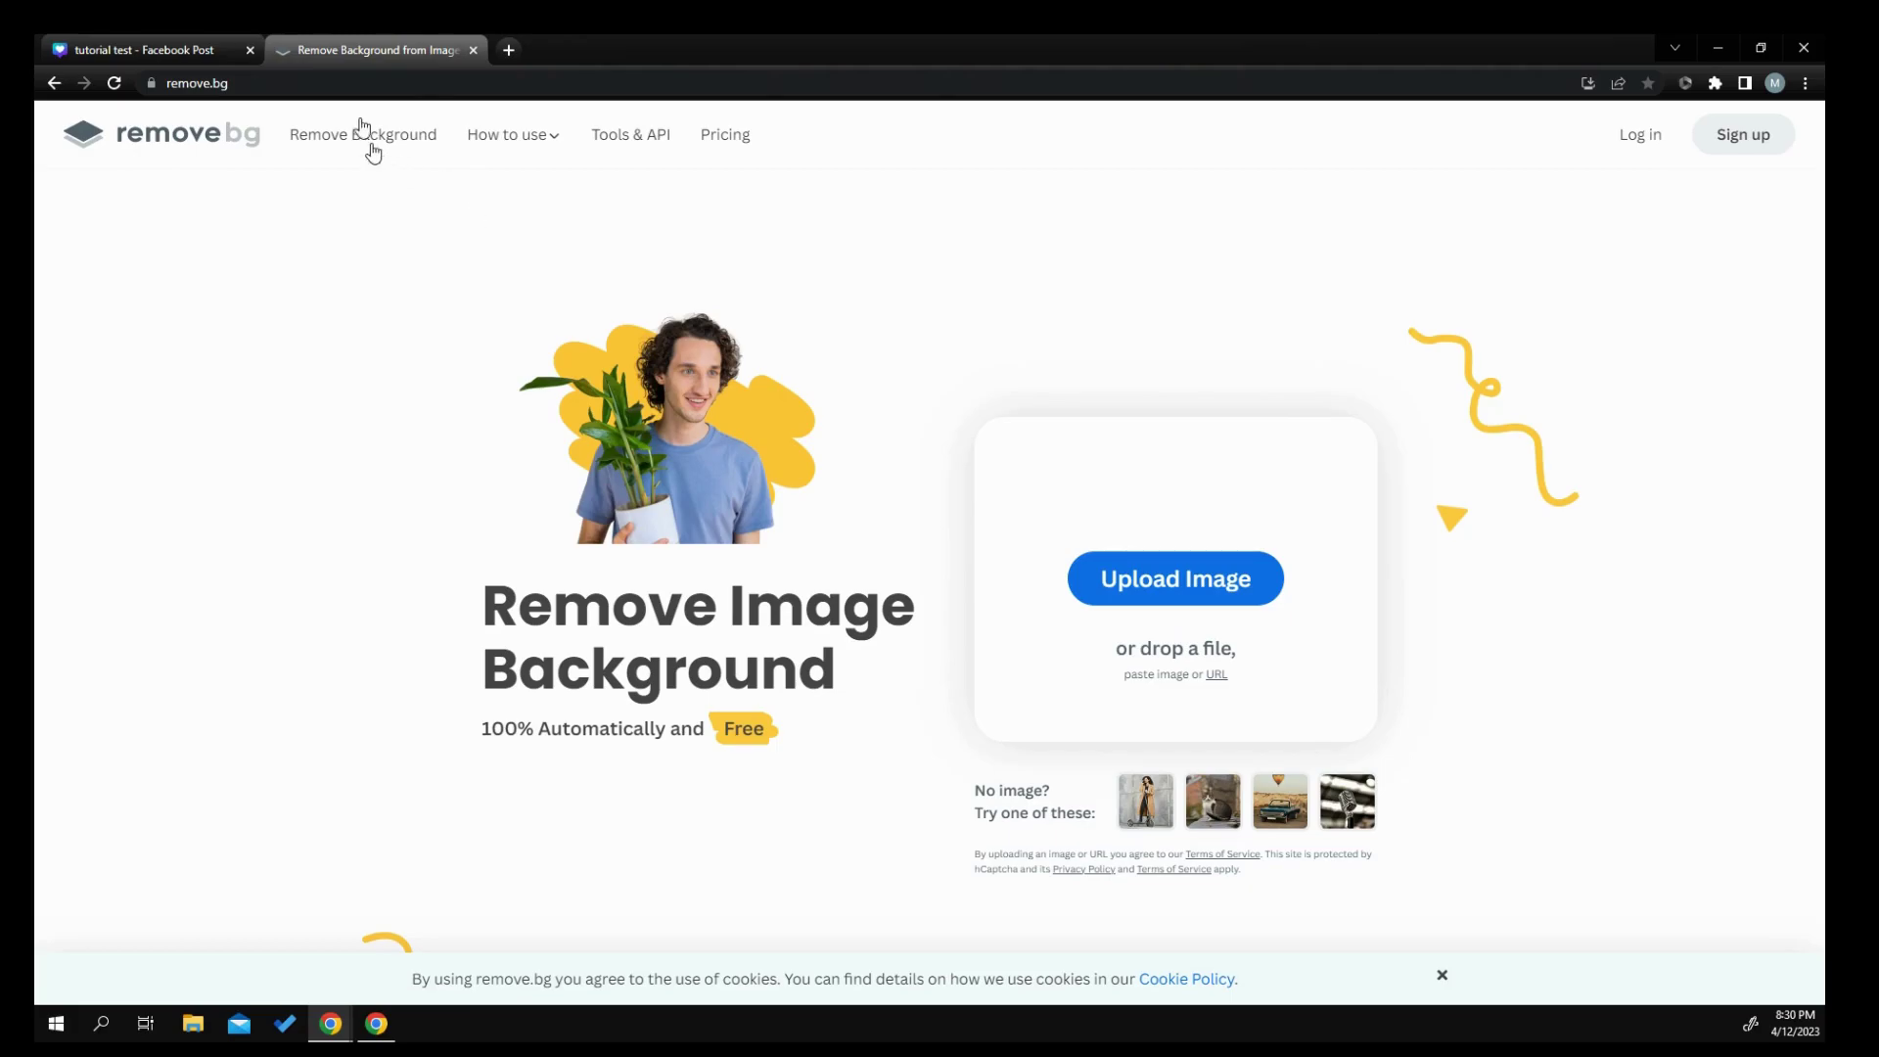
click(138, 49)
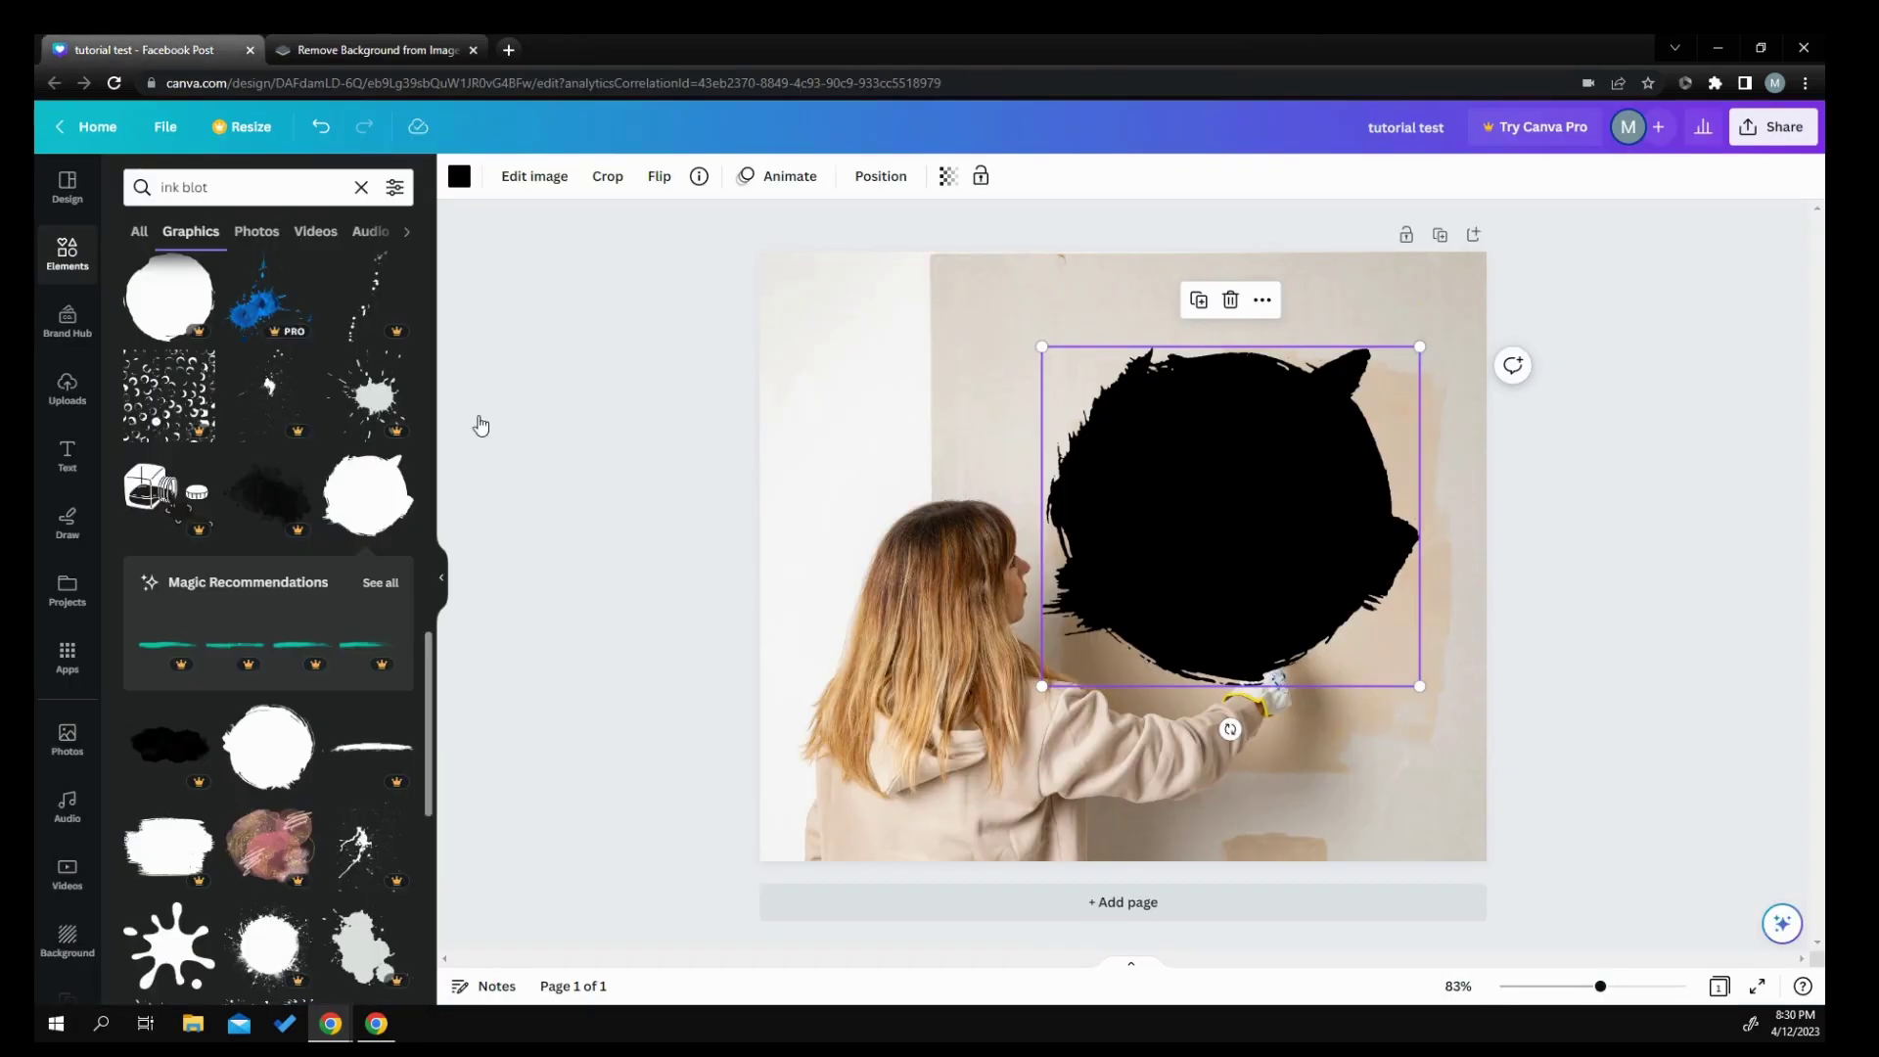
click(165, 128)
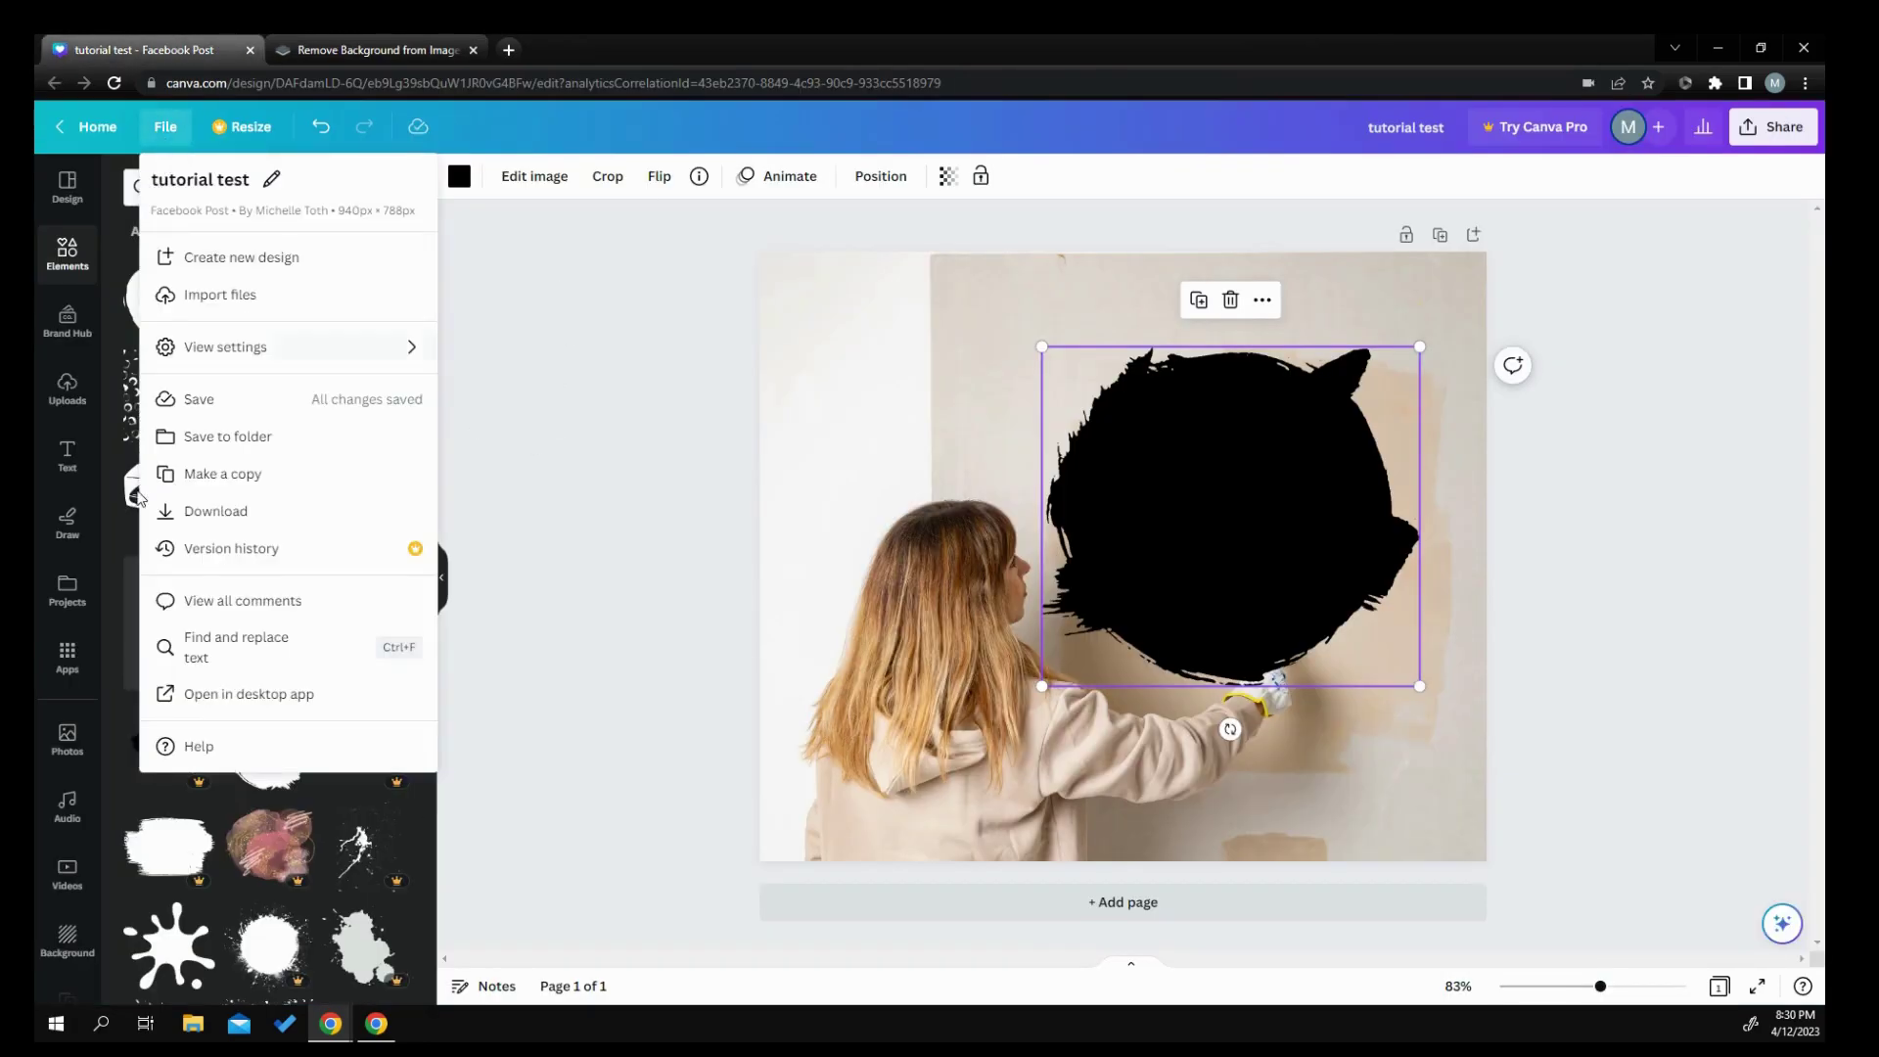
click(181, 523)
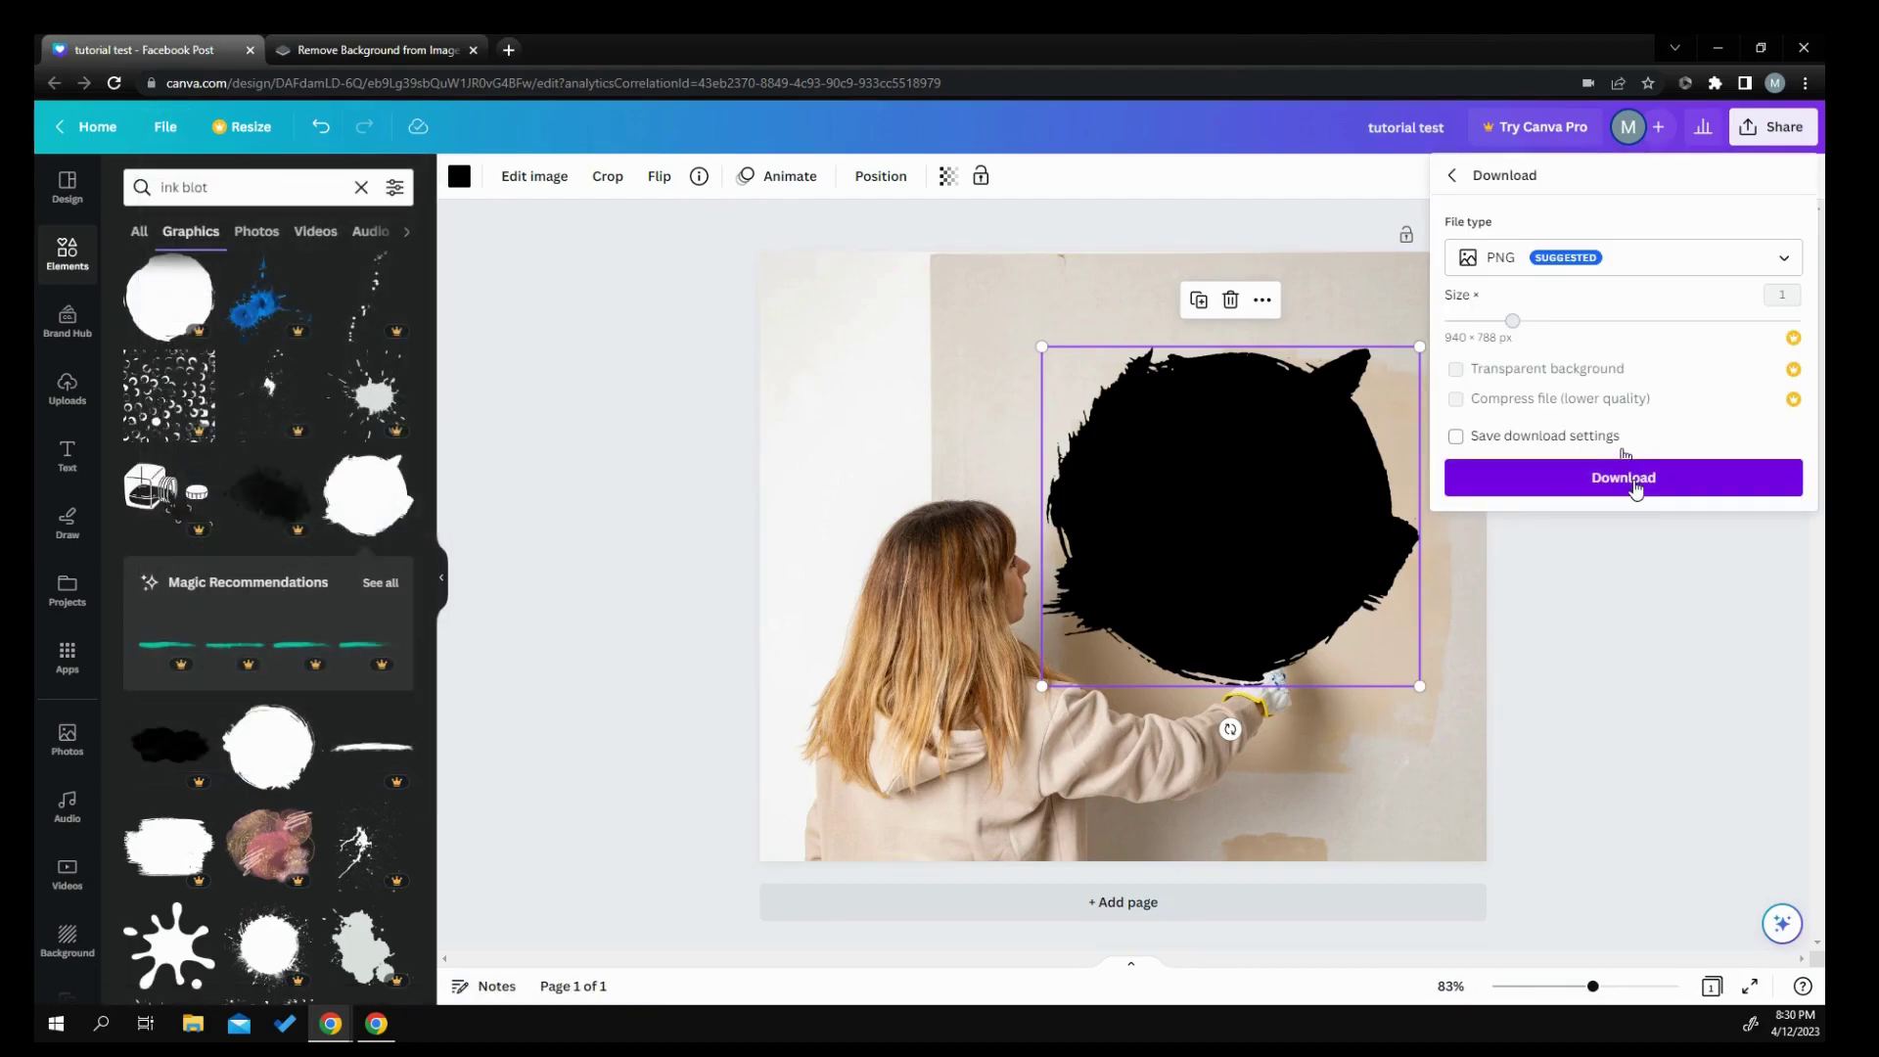
click(1635, 485)
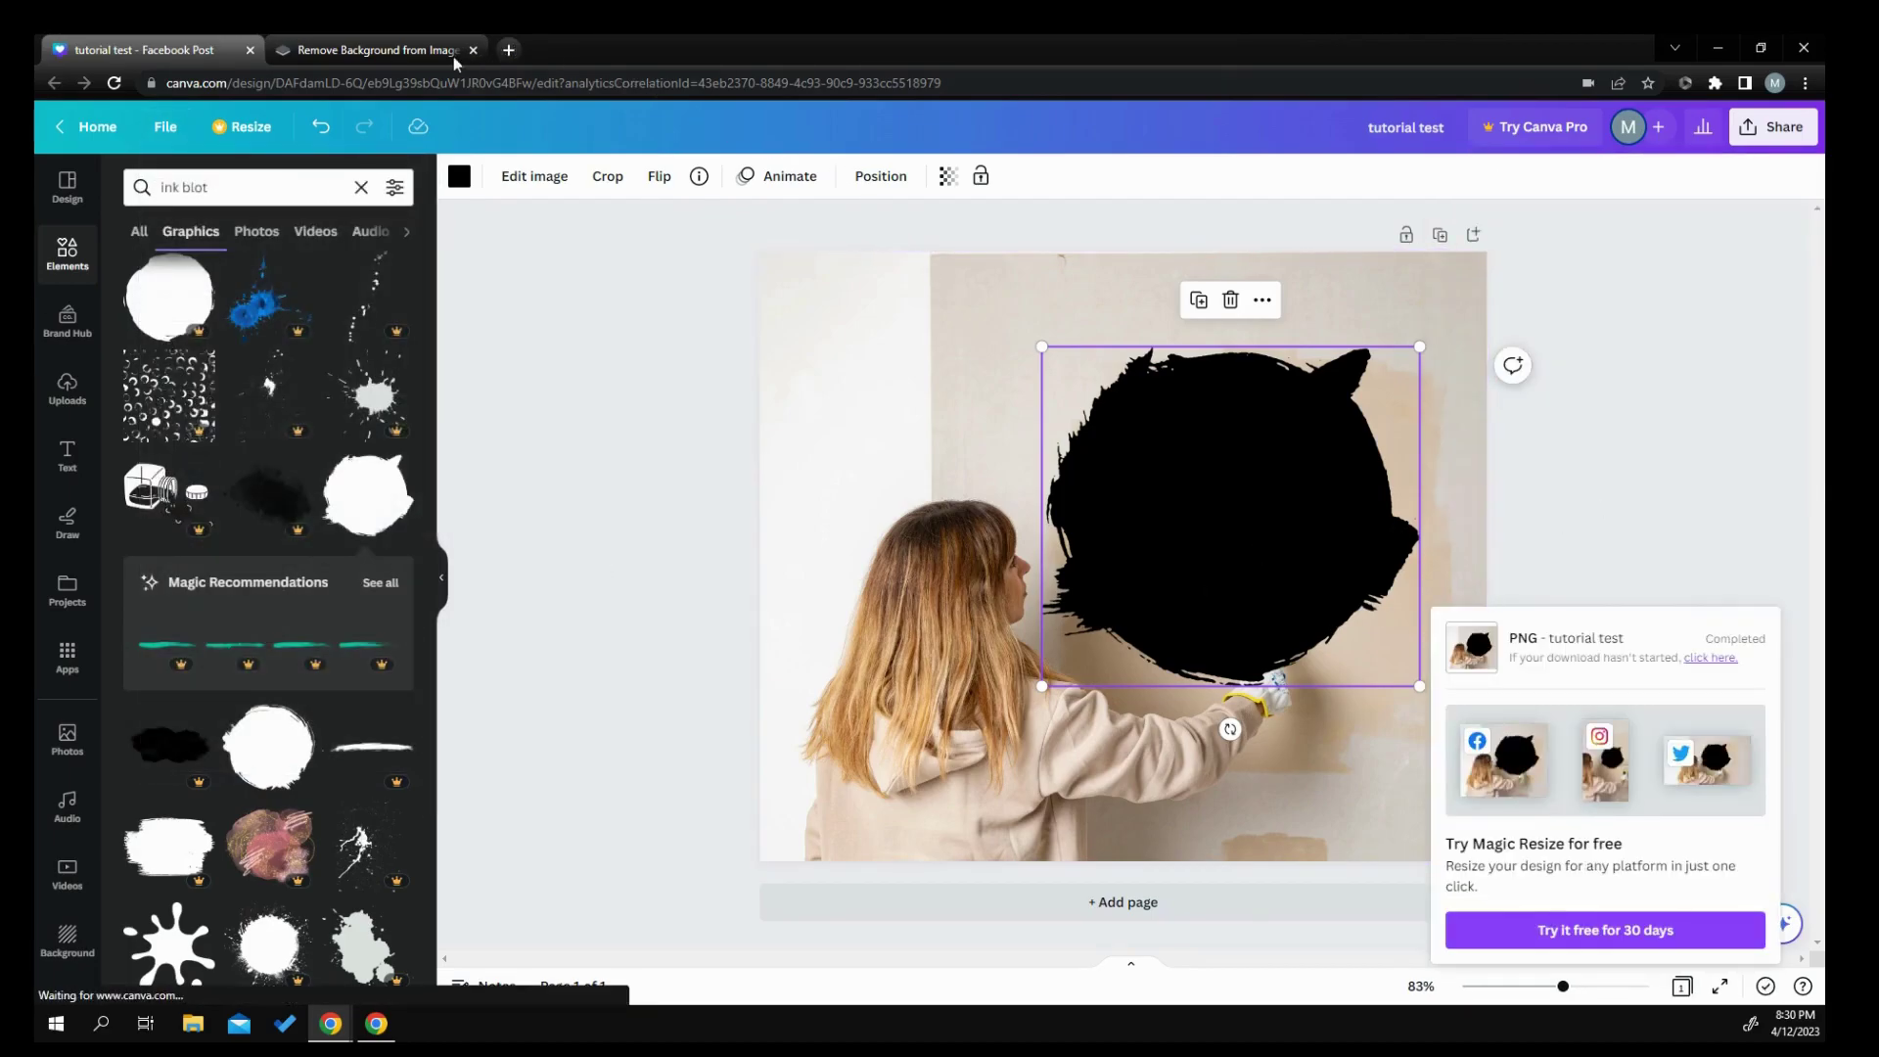
click(399, 51)
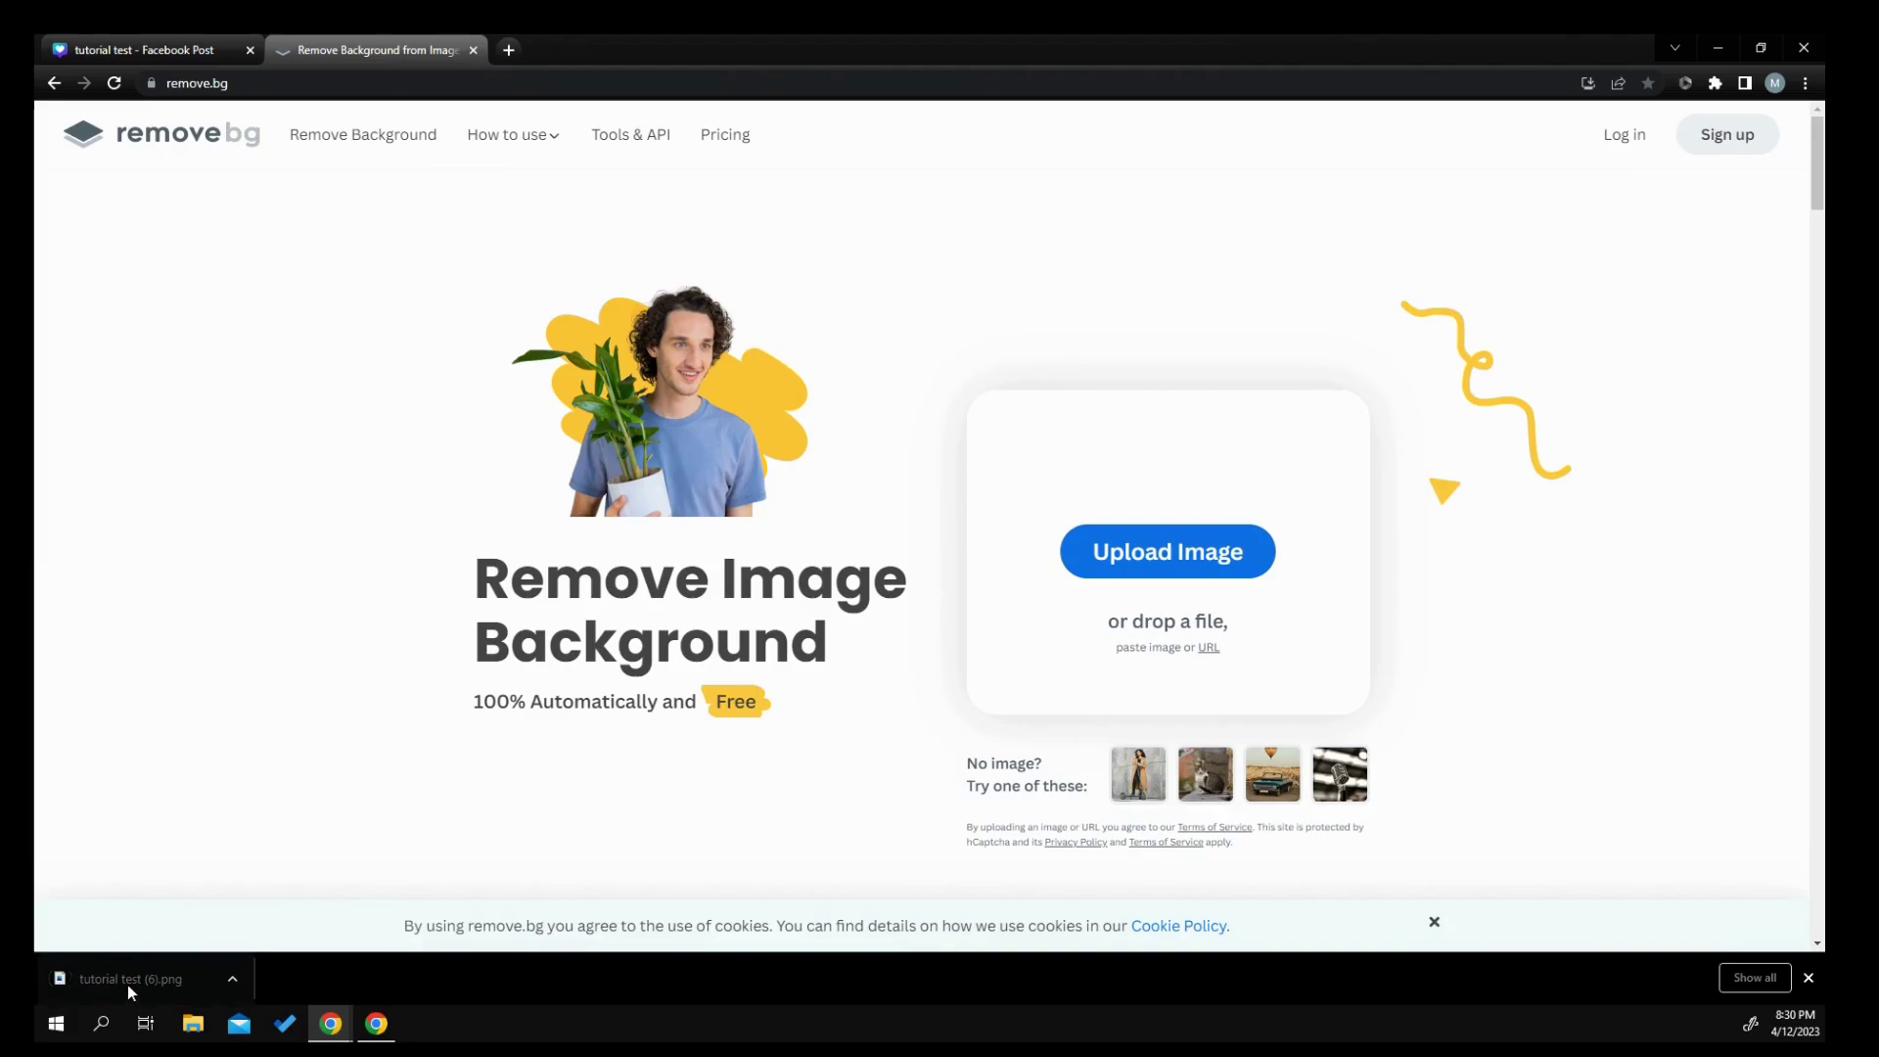
Step: Upload tutorial test (6).png to remove.bg to cut out its background
drag(127, 985, 924, 738)
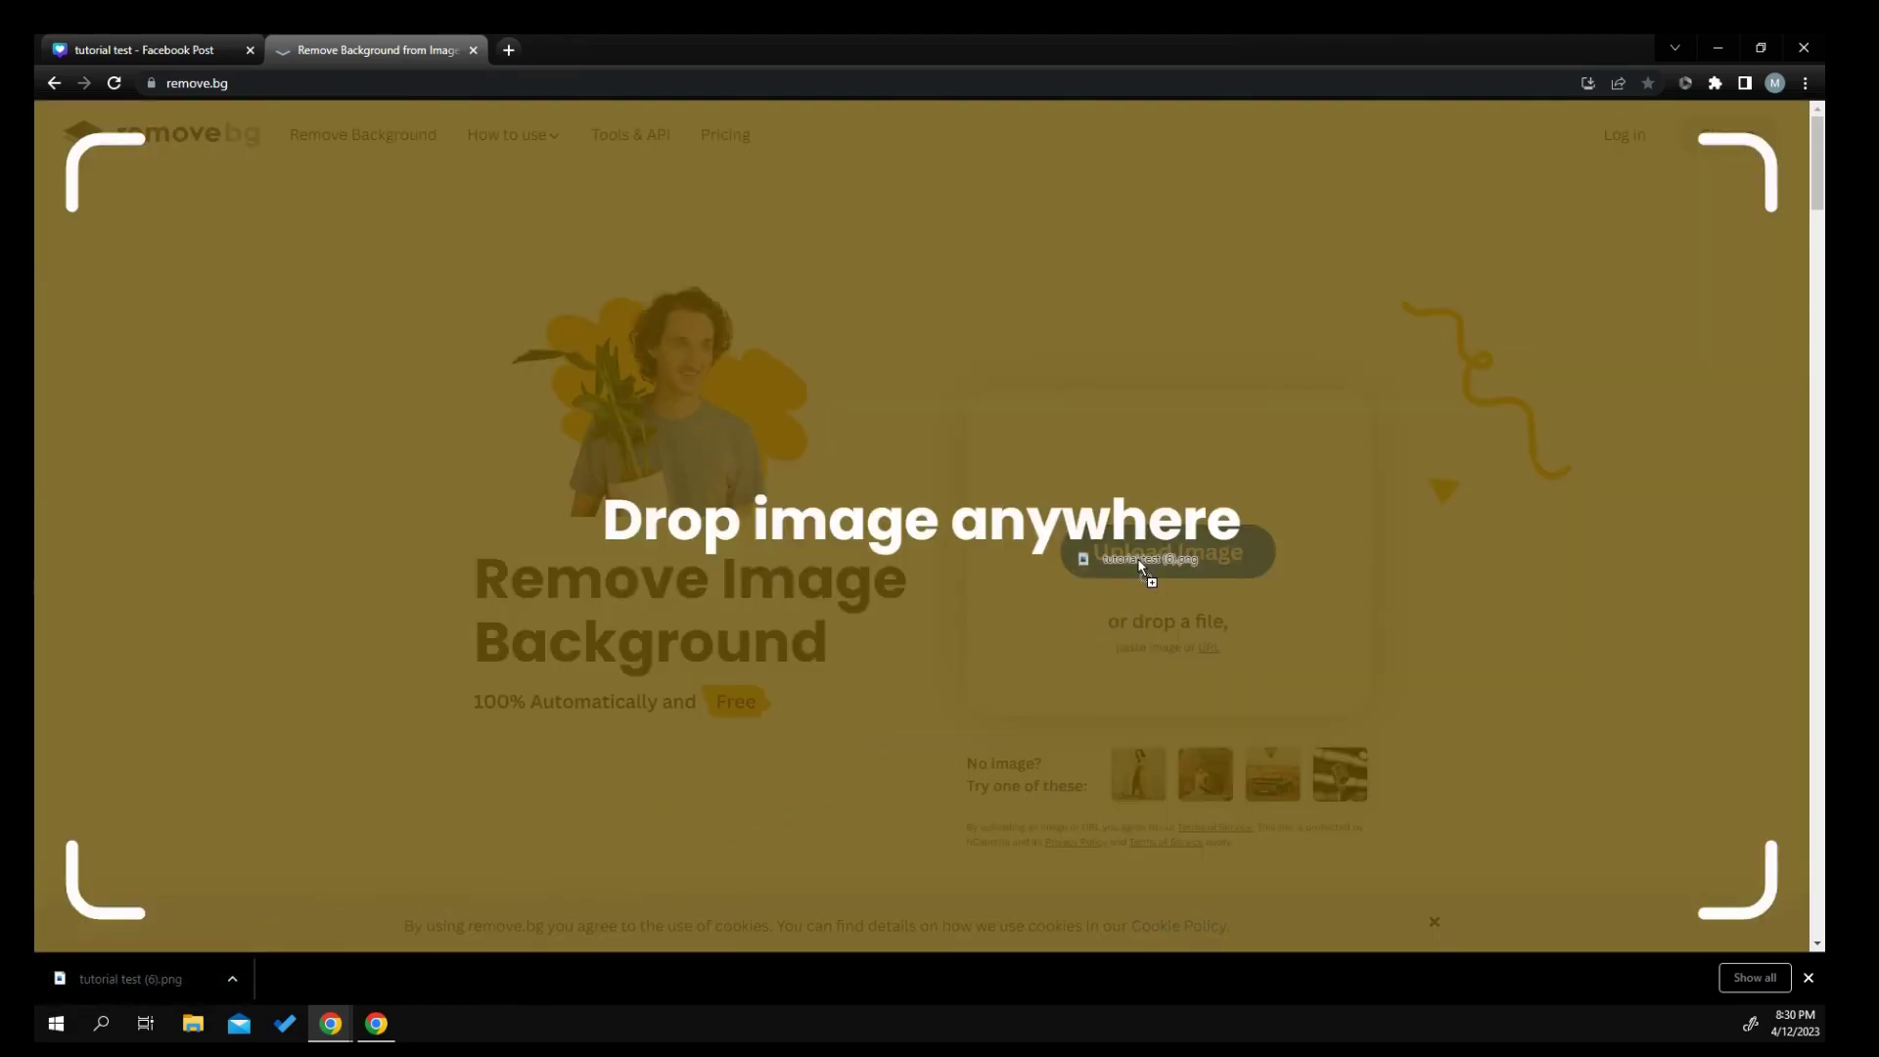
drag(1137, 558, 1138, 560)
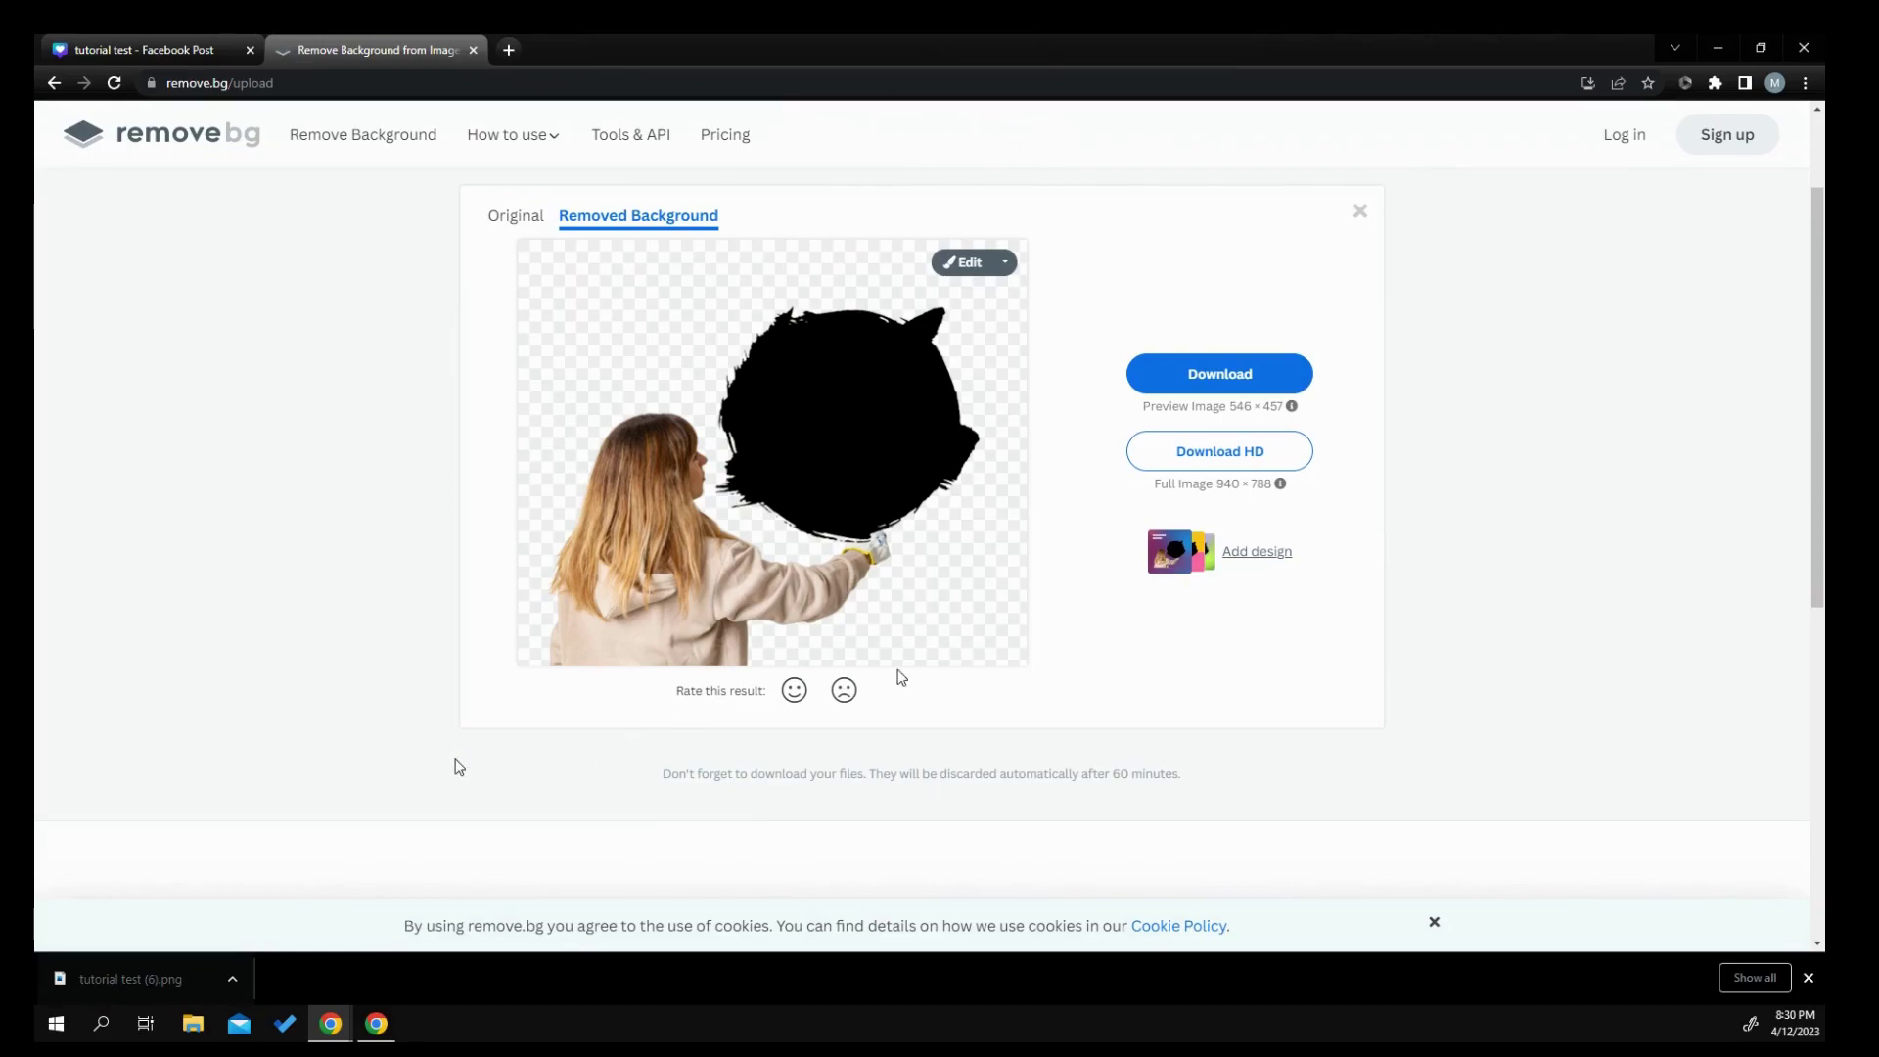
Step: With the Restore brush, paint the wall back in around the woman, from her hair to her arm
click(970, 263)
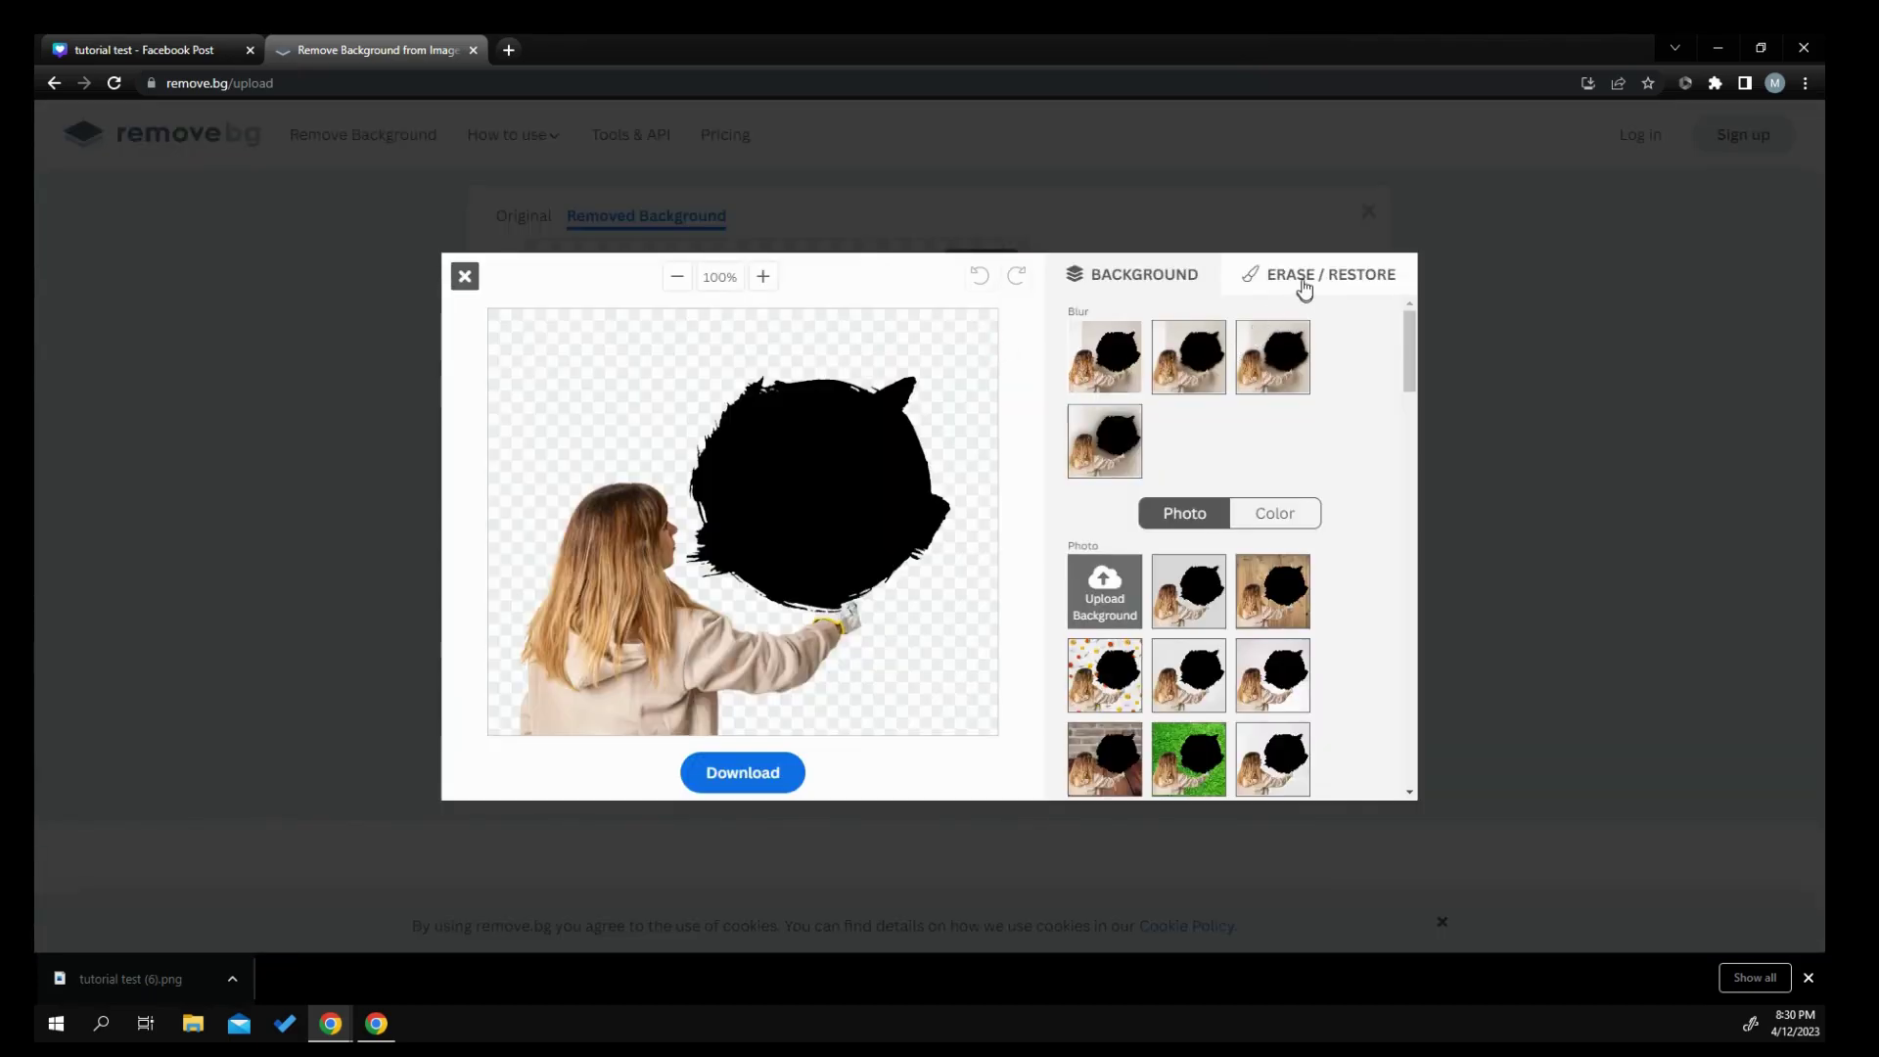
click(1305, 287)
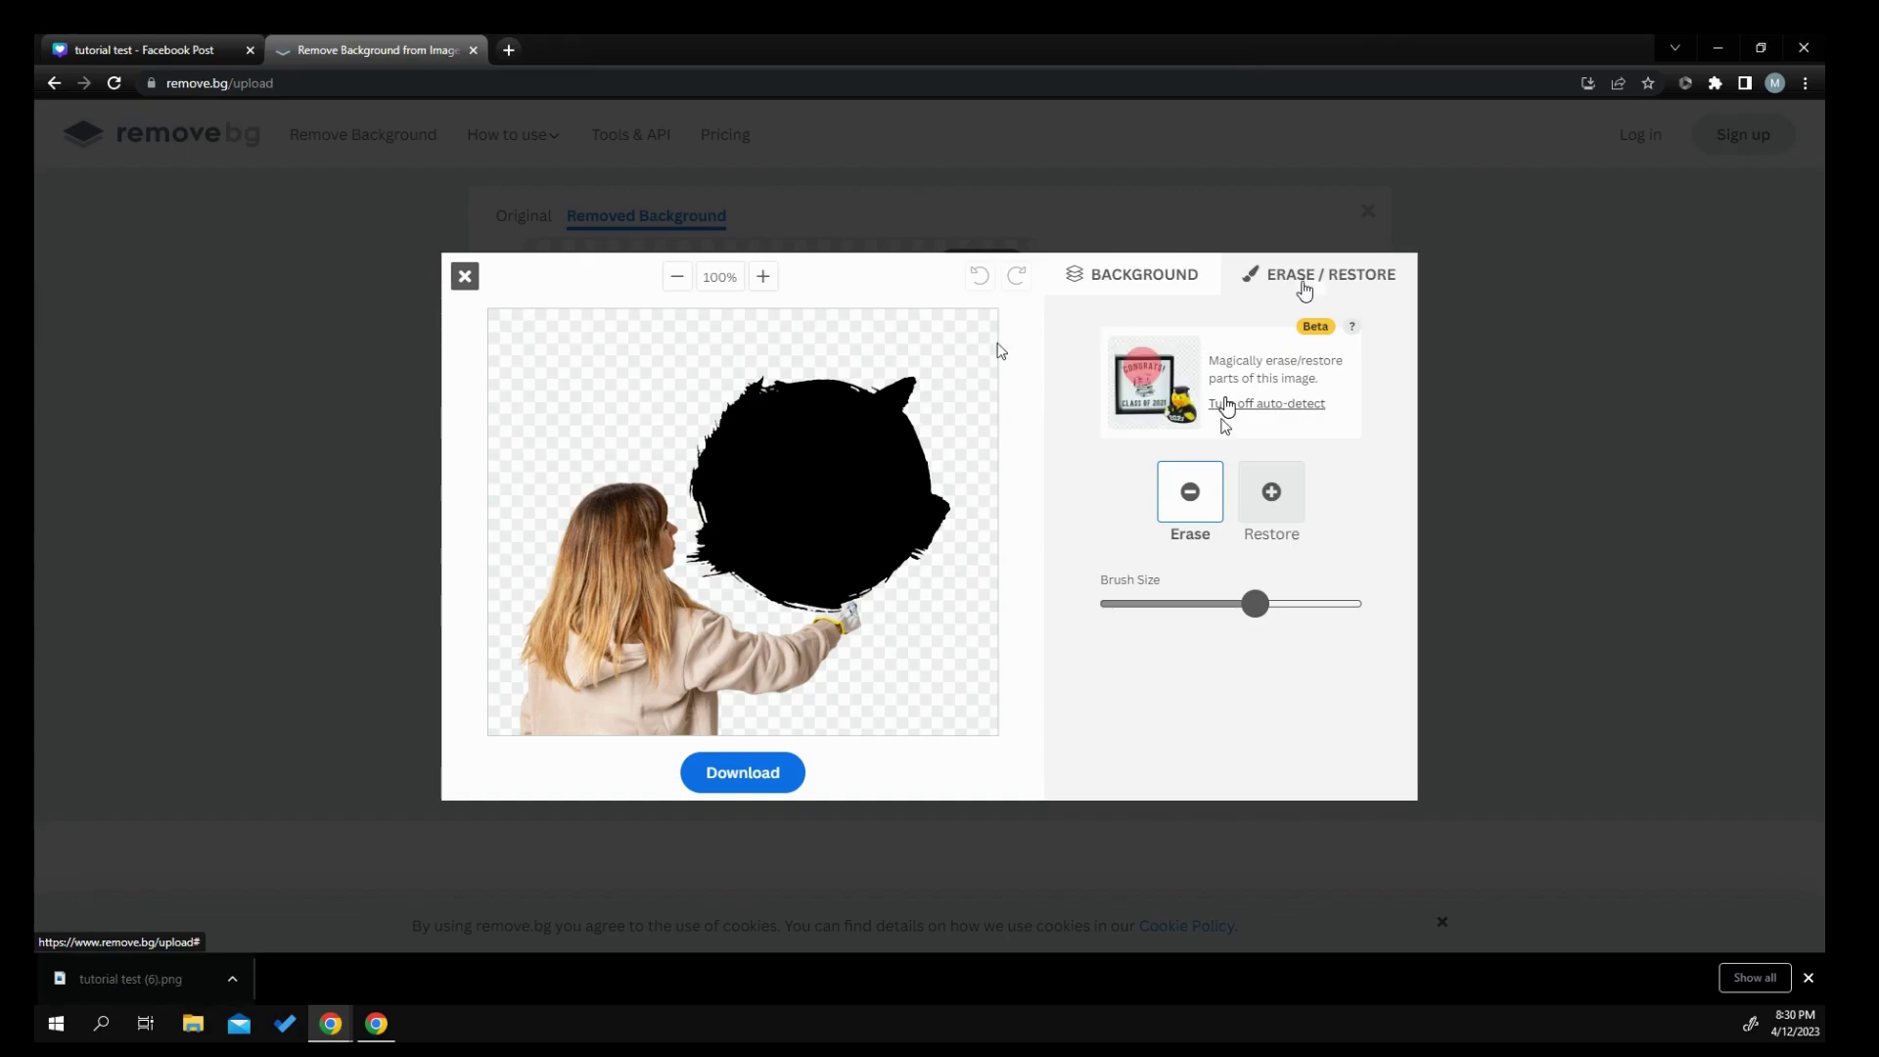
click(1265, 503)
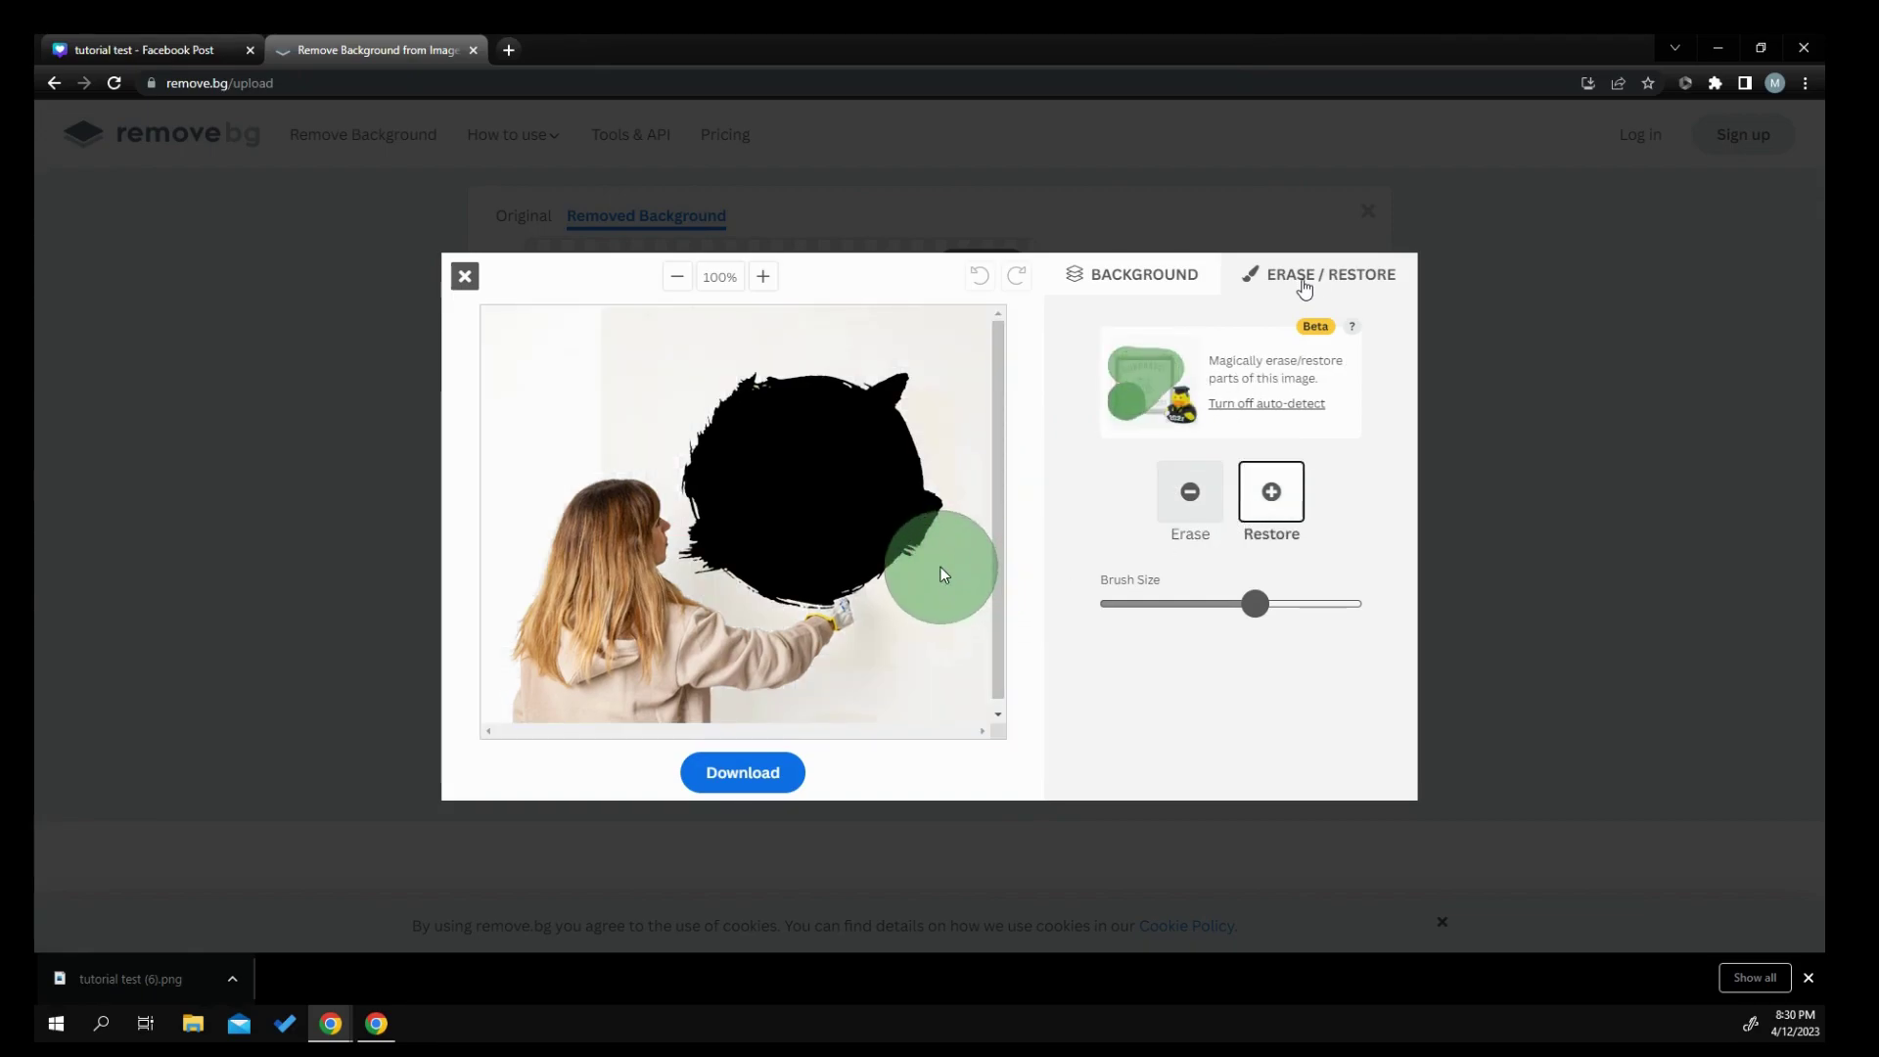
mouse_move(946, 580)
mouse_down()
mouse_move(905, 650)
mouse_move(735, 704)
mouse_move(976, 690)
mouse_move(1007, 585)
mouse_move(1001, 499)
mouse_move(987, 365)
mouse_move(940, 325)
mouse_move(759, 319)
mouse_move(617, 345)
mouse_move(539, 390)
mouse_move(537, 371)
mouse_move(539, 409)
mouse_move(610, 421)
mouse_move(548, 465)
mouse_move(602, 517)
mouse_up()
mouse_move(619, 599)
mouse_down()
mouse_move(683, 638)
mouse_move(668, 681)
mouse_move(576, 699)
mouse_move(527, 660)
mouse_move(516, 580)
mouse_move(490, 674)
mouse_move(565, 601)
mouse_up()
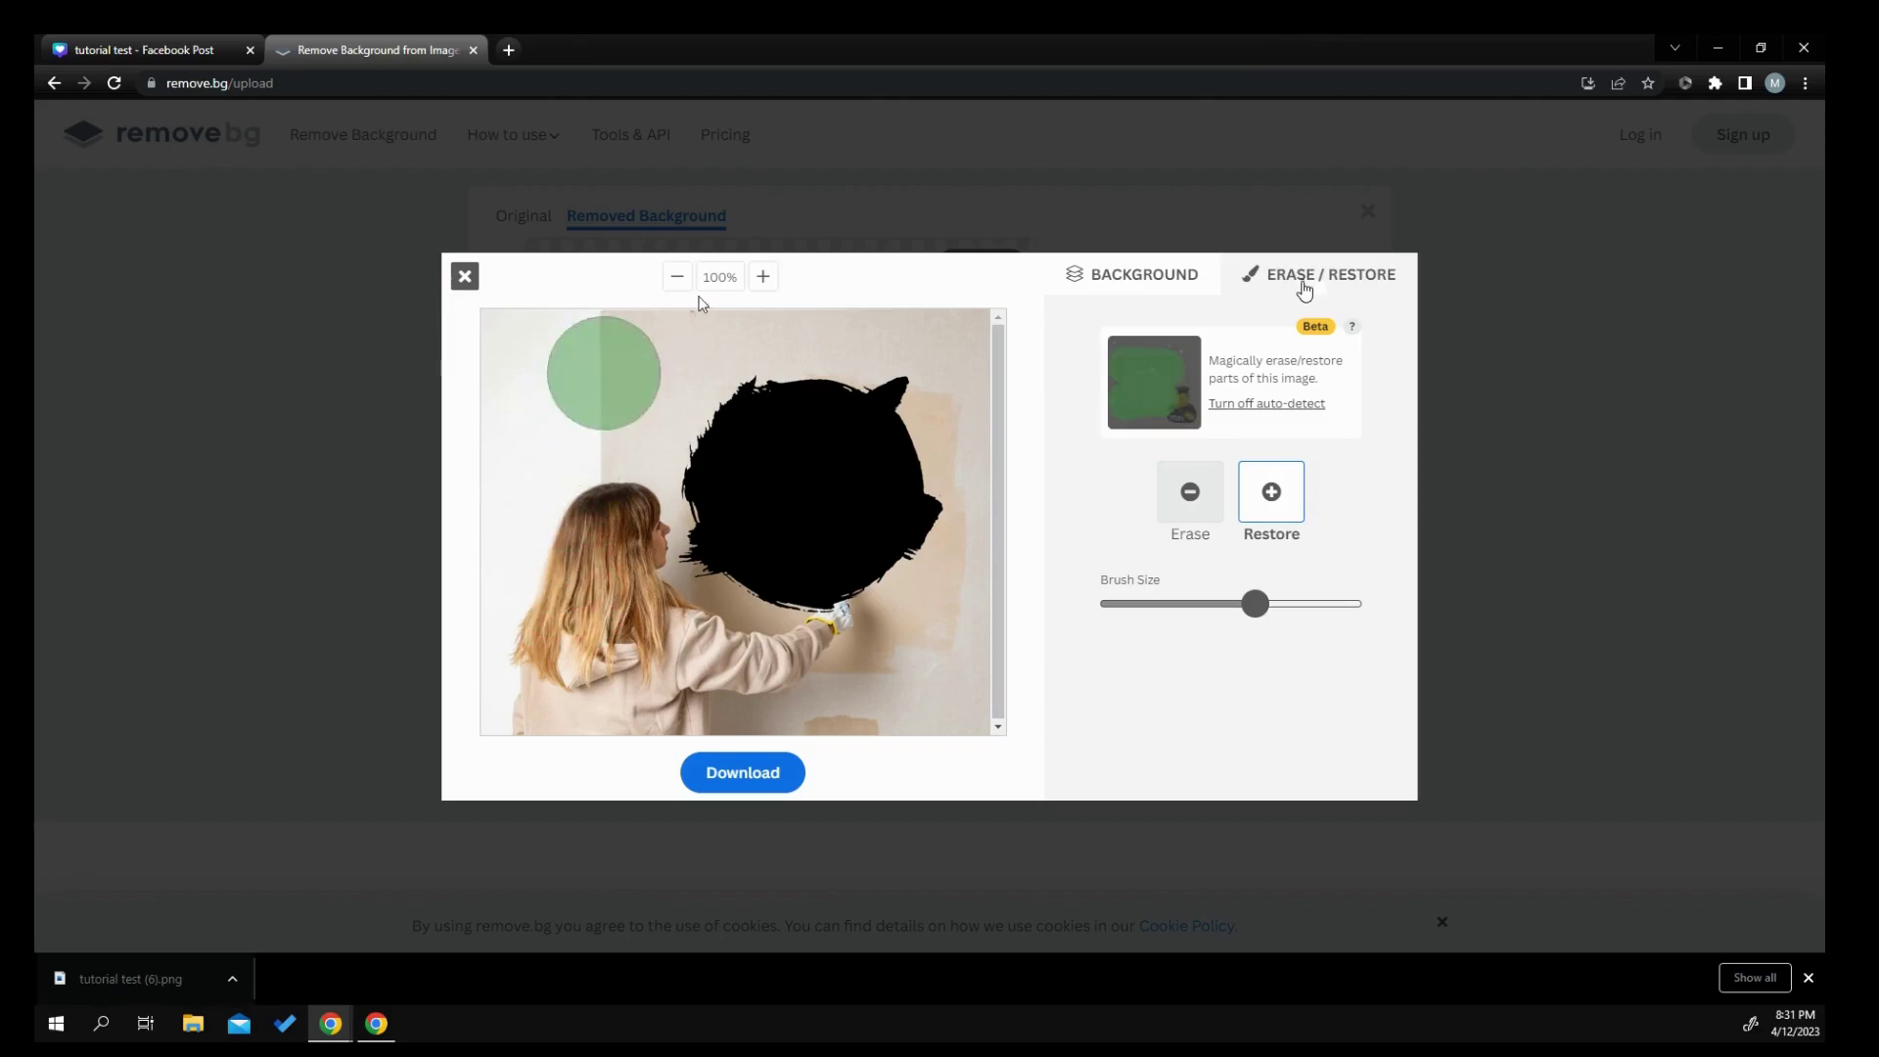
Step: Erase the black ink blot, restore the woman's back and arm, and download the image
click(1184, 499)
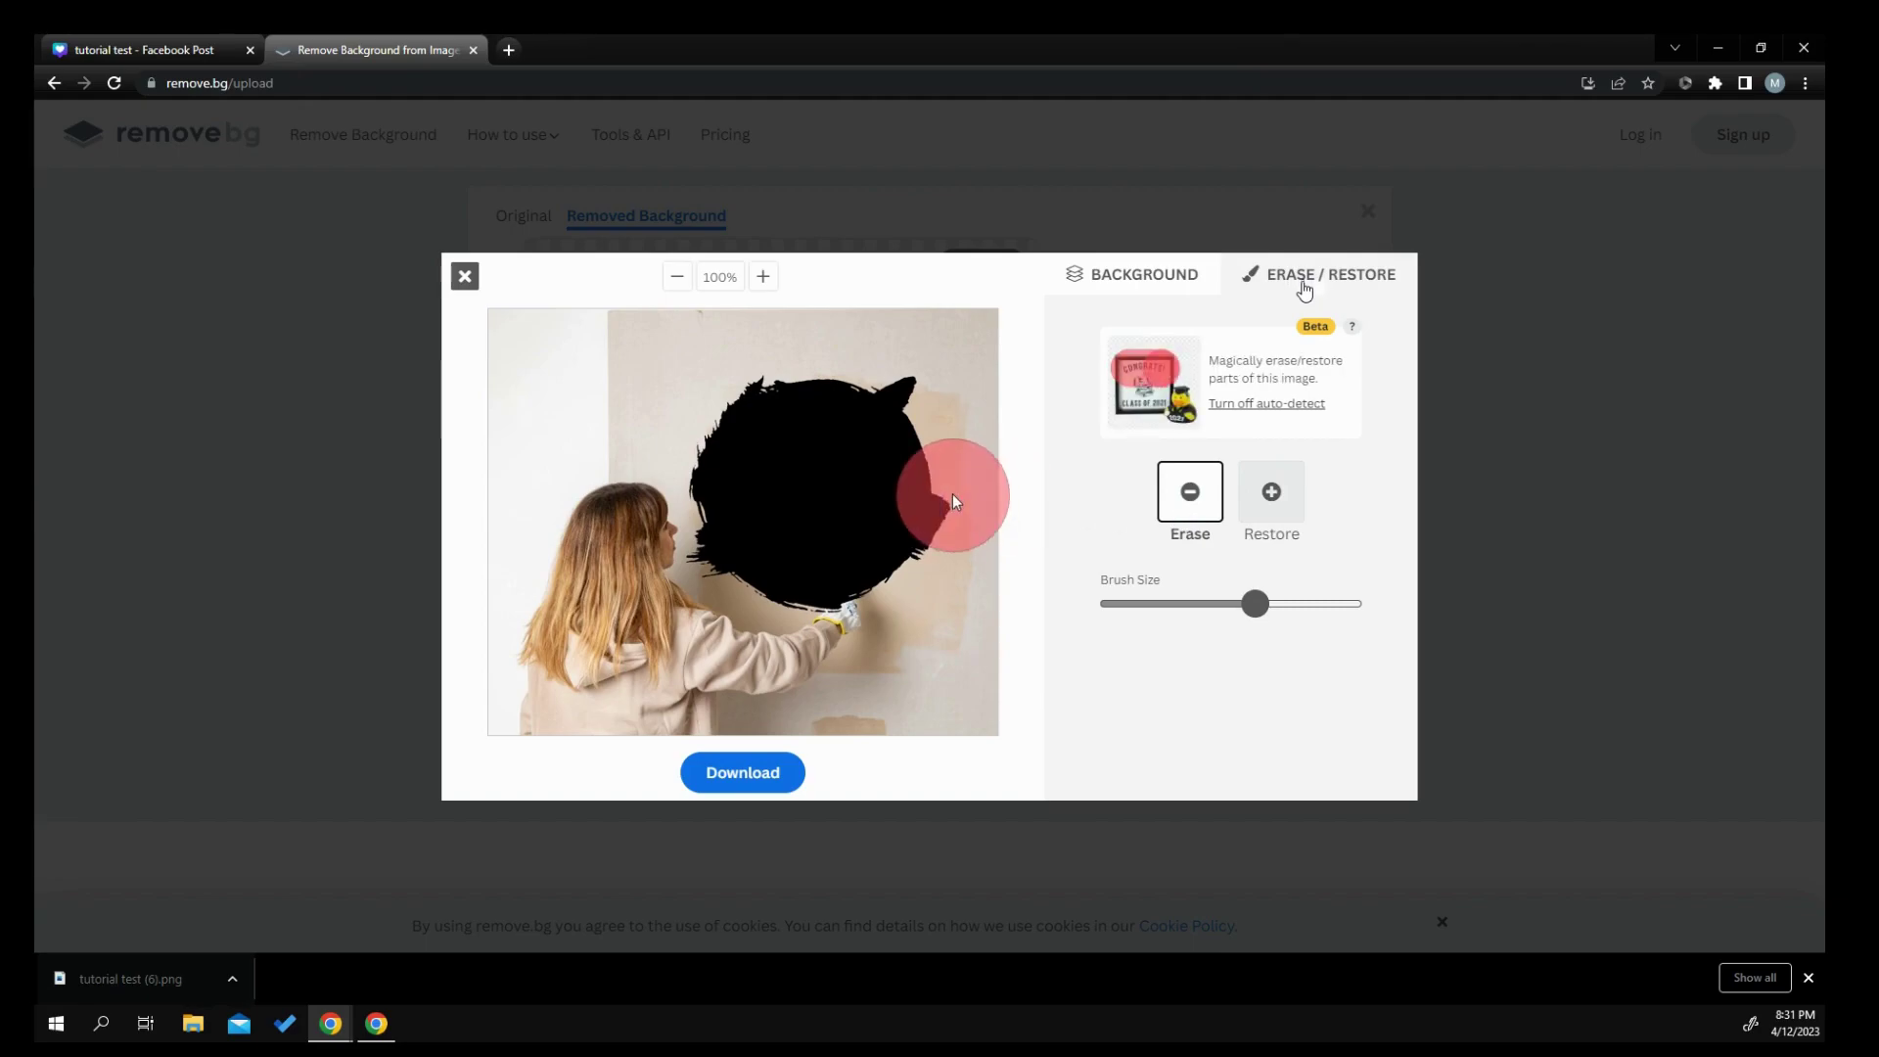
mouse_move(868, 504)
mouse_down()
mouse_move(845, 419)
mouse_move(759, 432)
mouse_move(737, 446)
mouse_move(722, 531)
mouse_move(740, 560)
mouse_move(796, 575)
mouse_move(878, 544)
mouse_move(885, 527)
mouse_move(808, 491)
mouse_up()
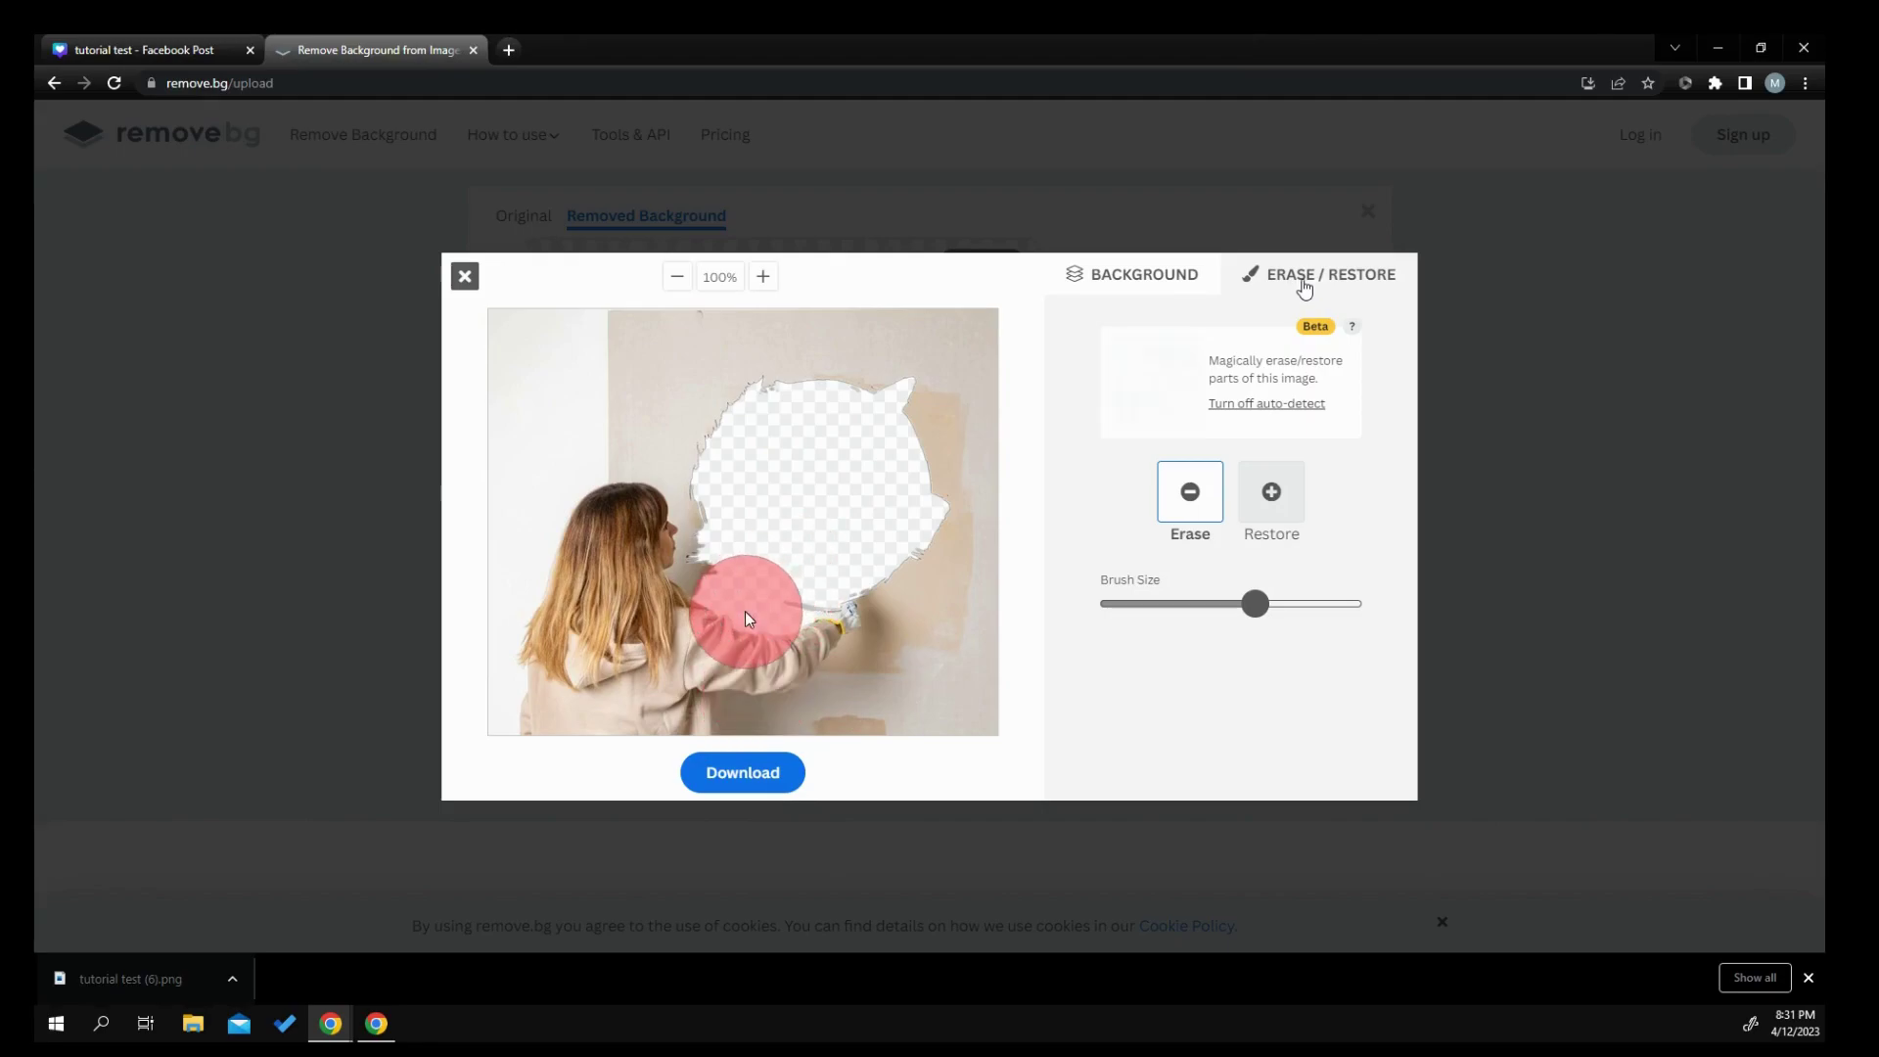
click(1290, 516)
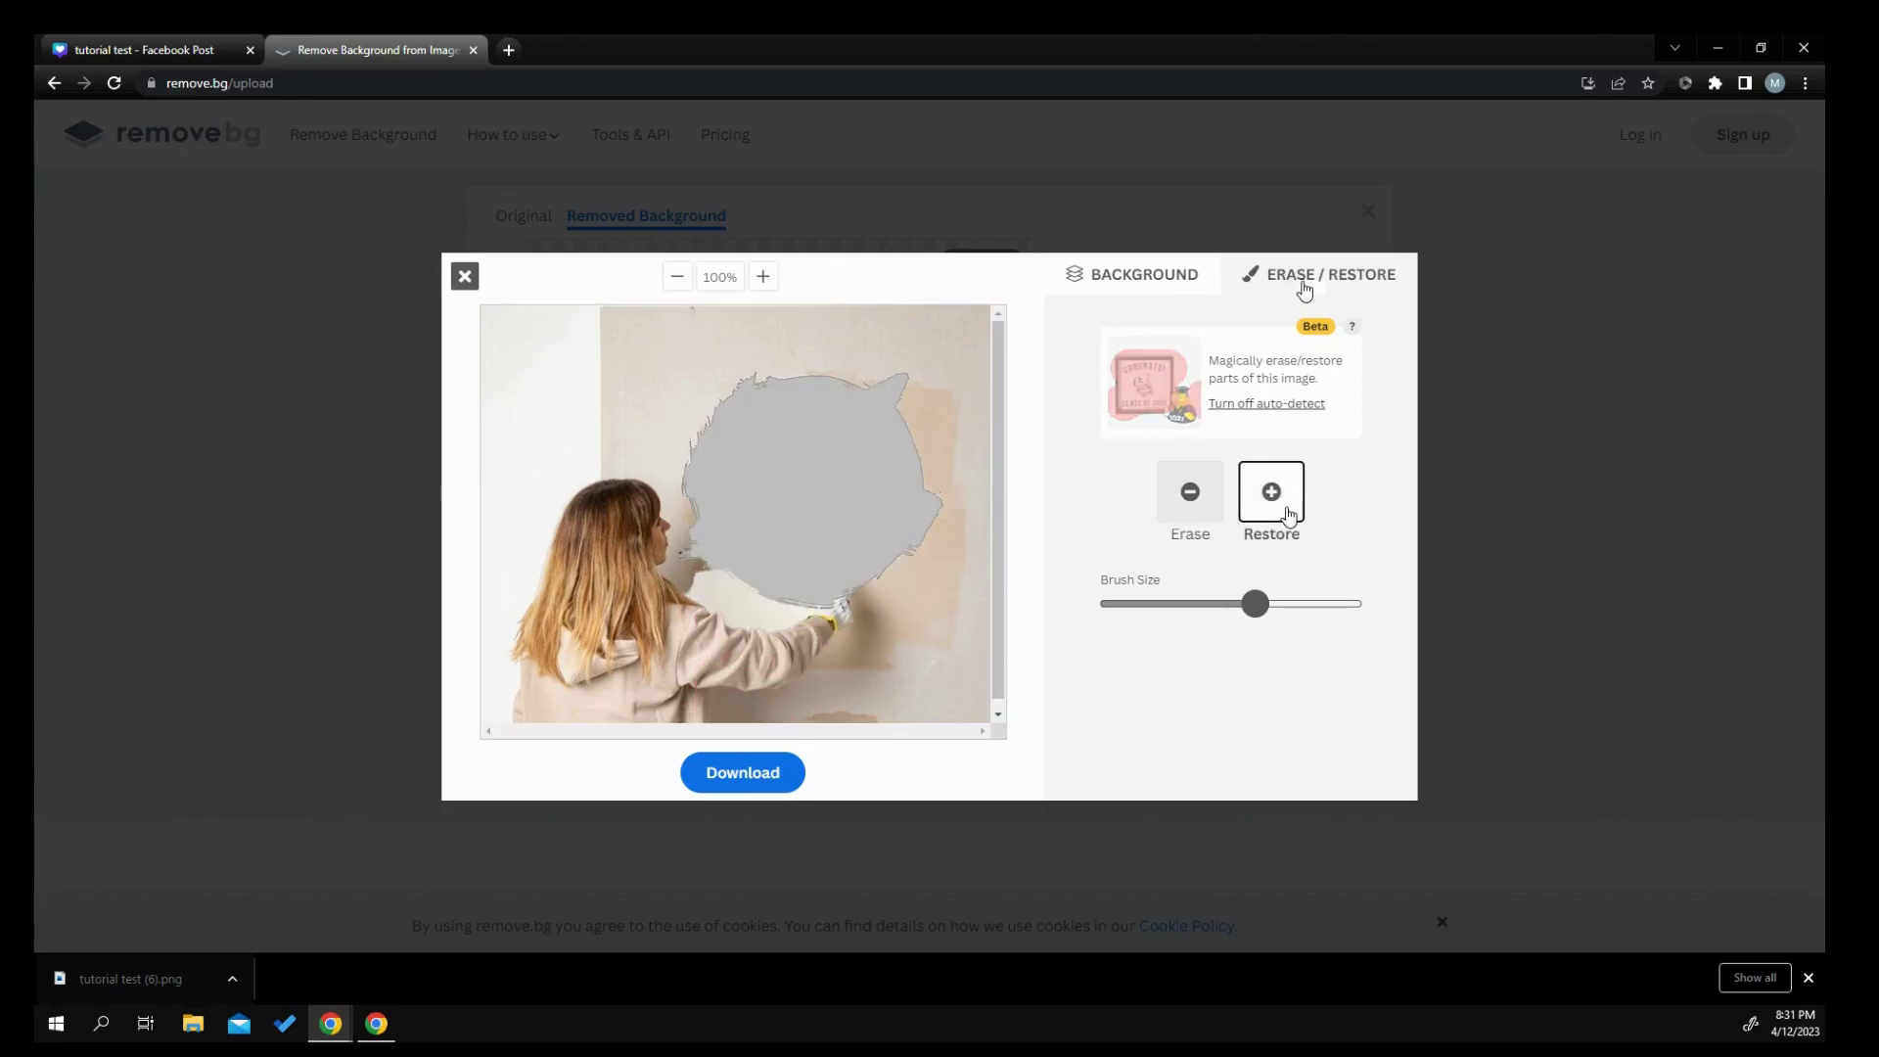
click(691, 633)
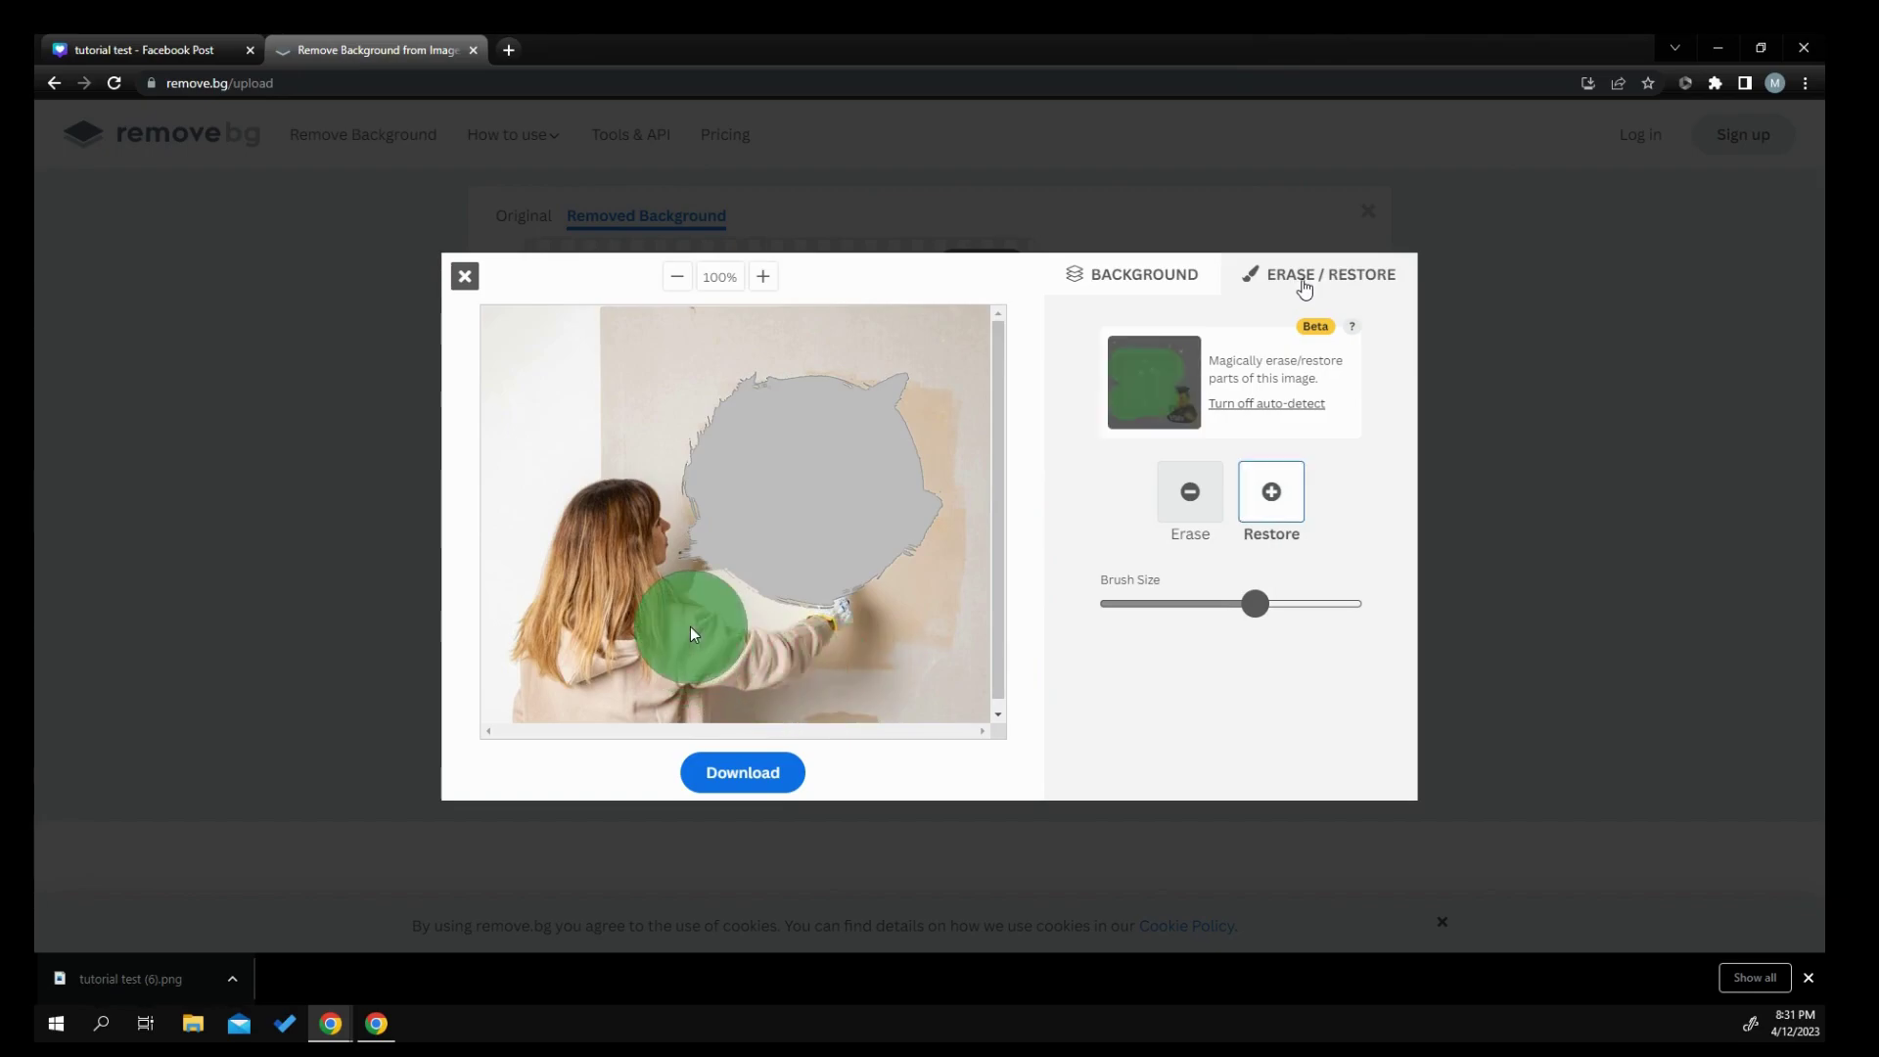
drag(736, 644, 777, 665)
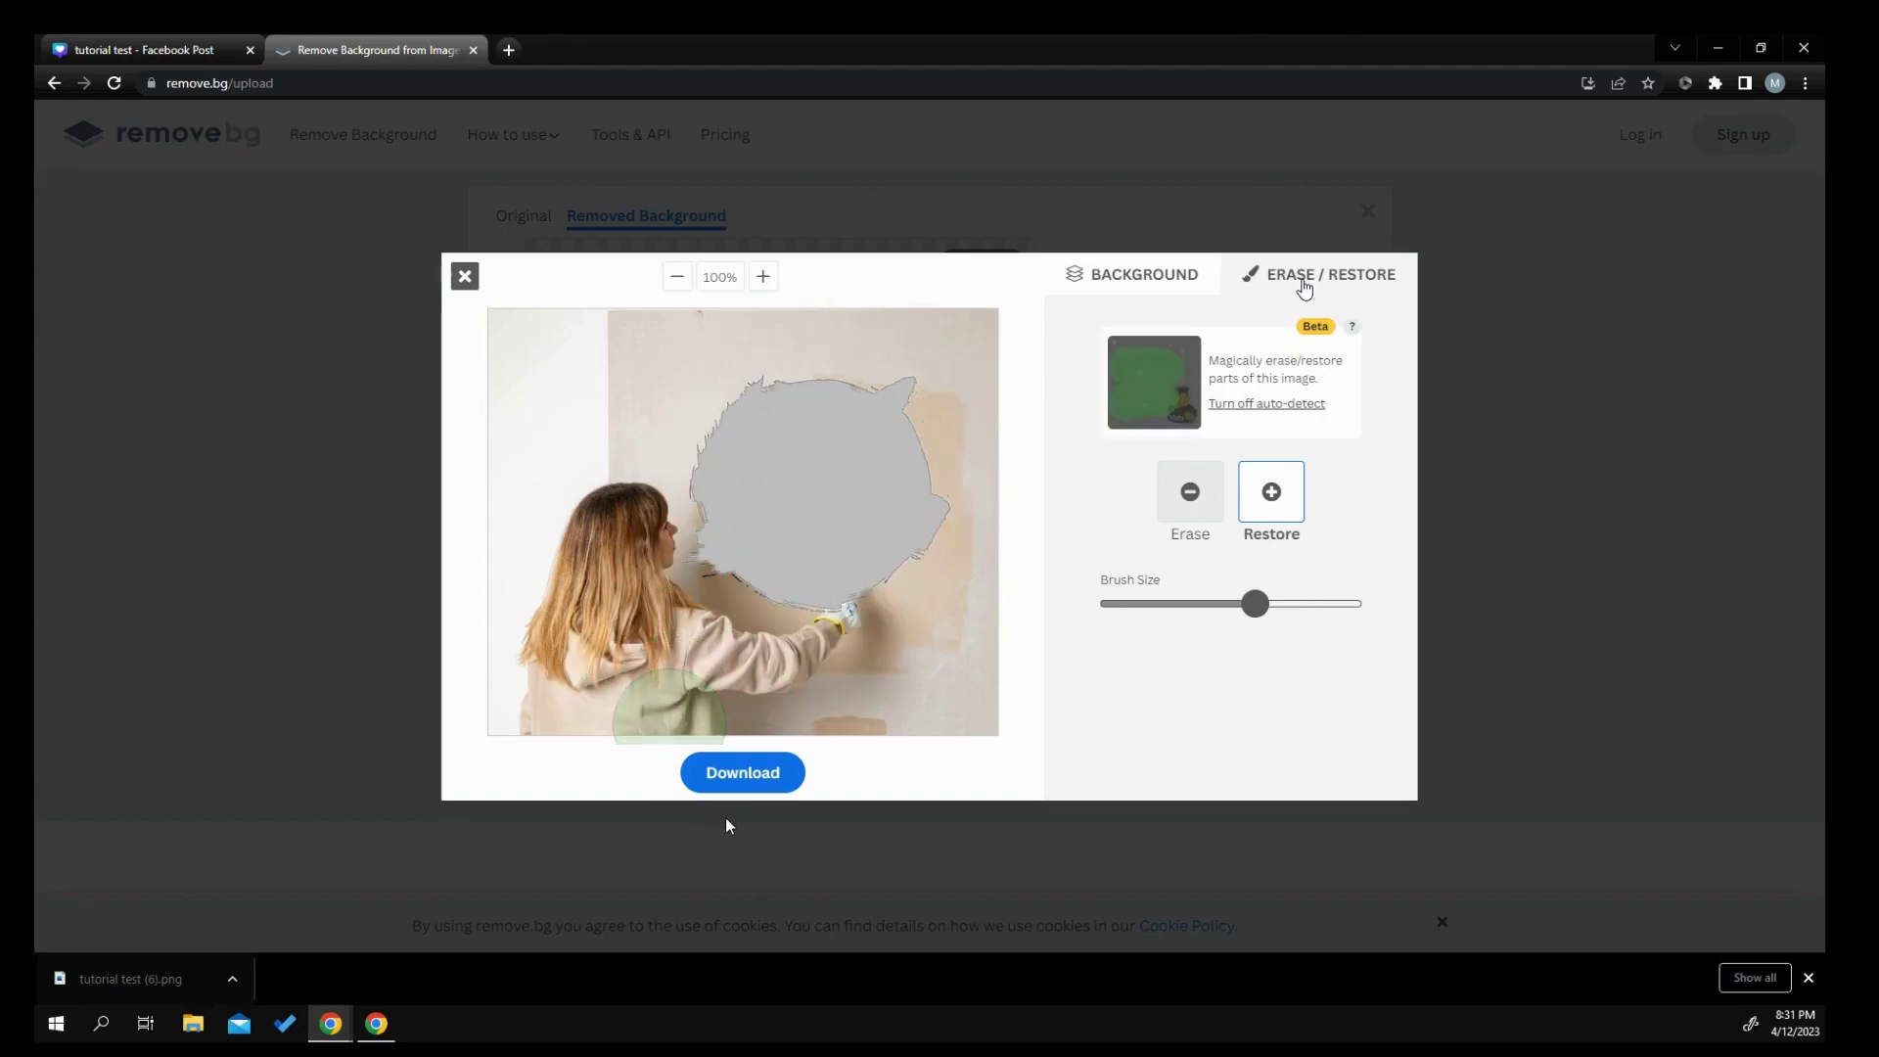
click(736, 786)
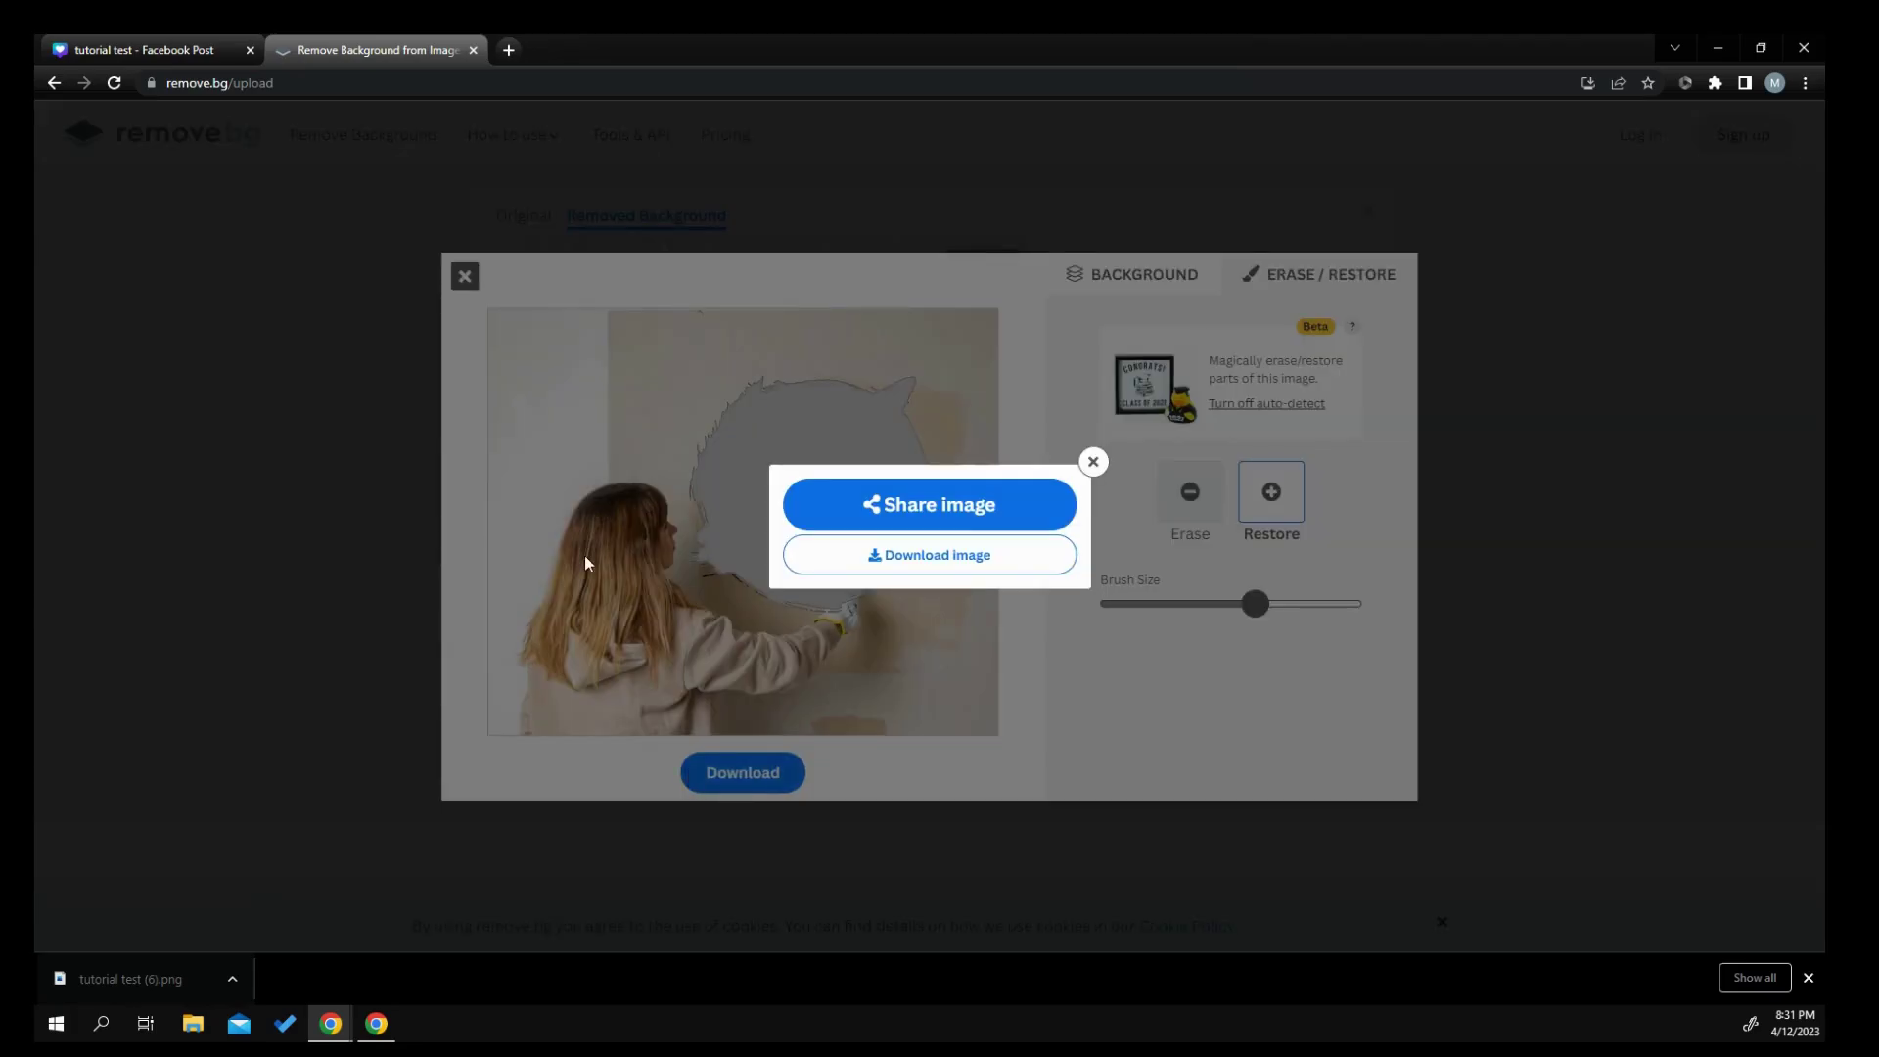
click(899, 566)
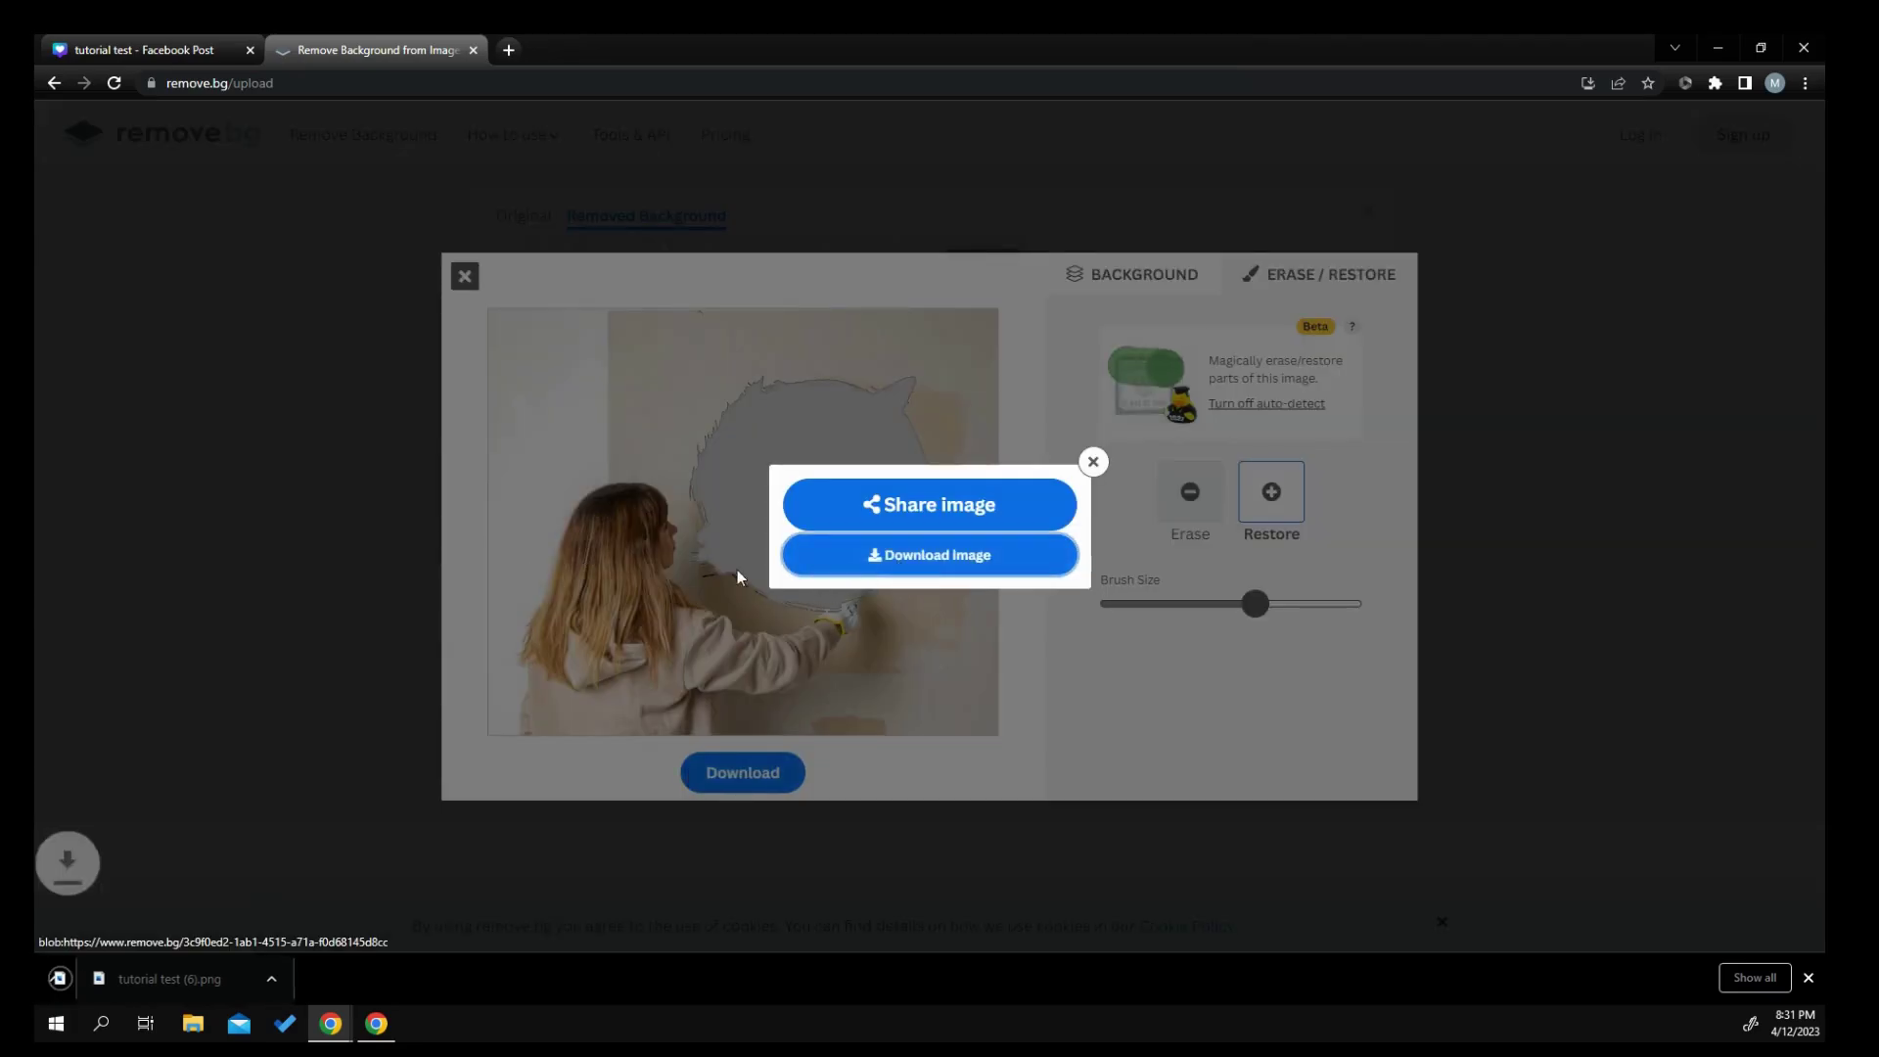
Step: Back in Canva, add a blank Page 2 and bring up the Videos library
click(173, 53)
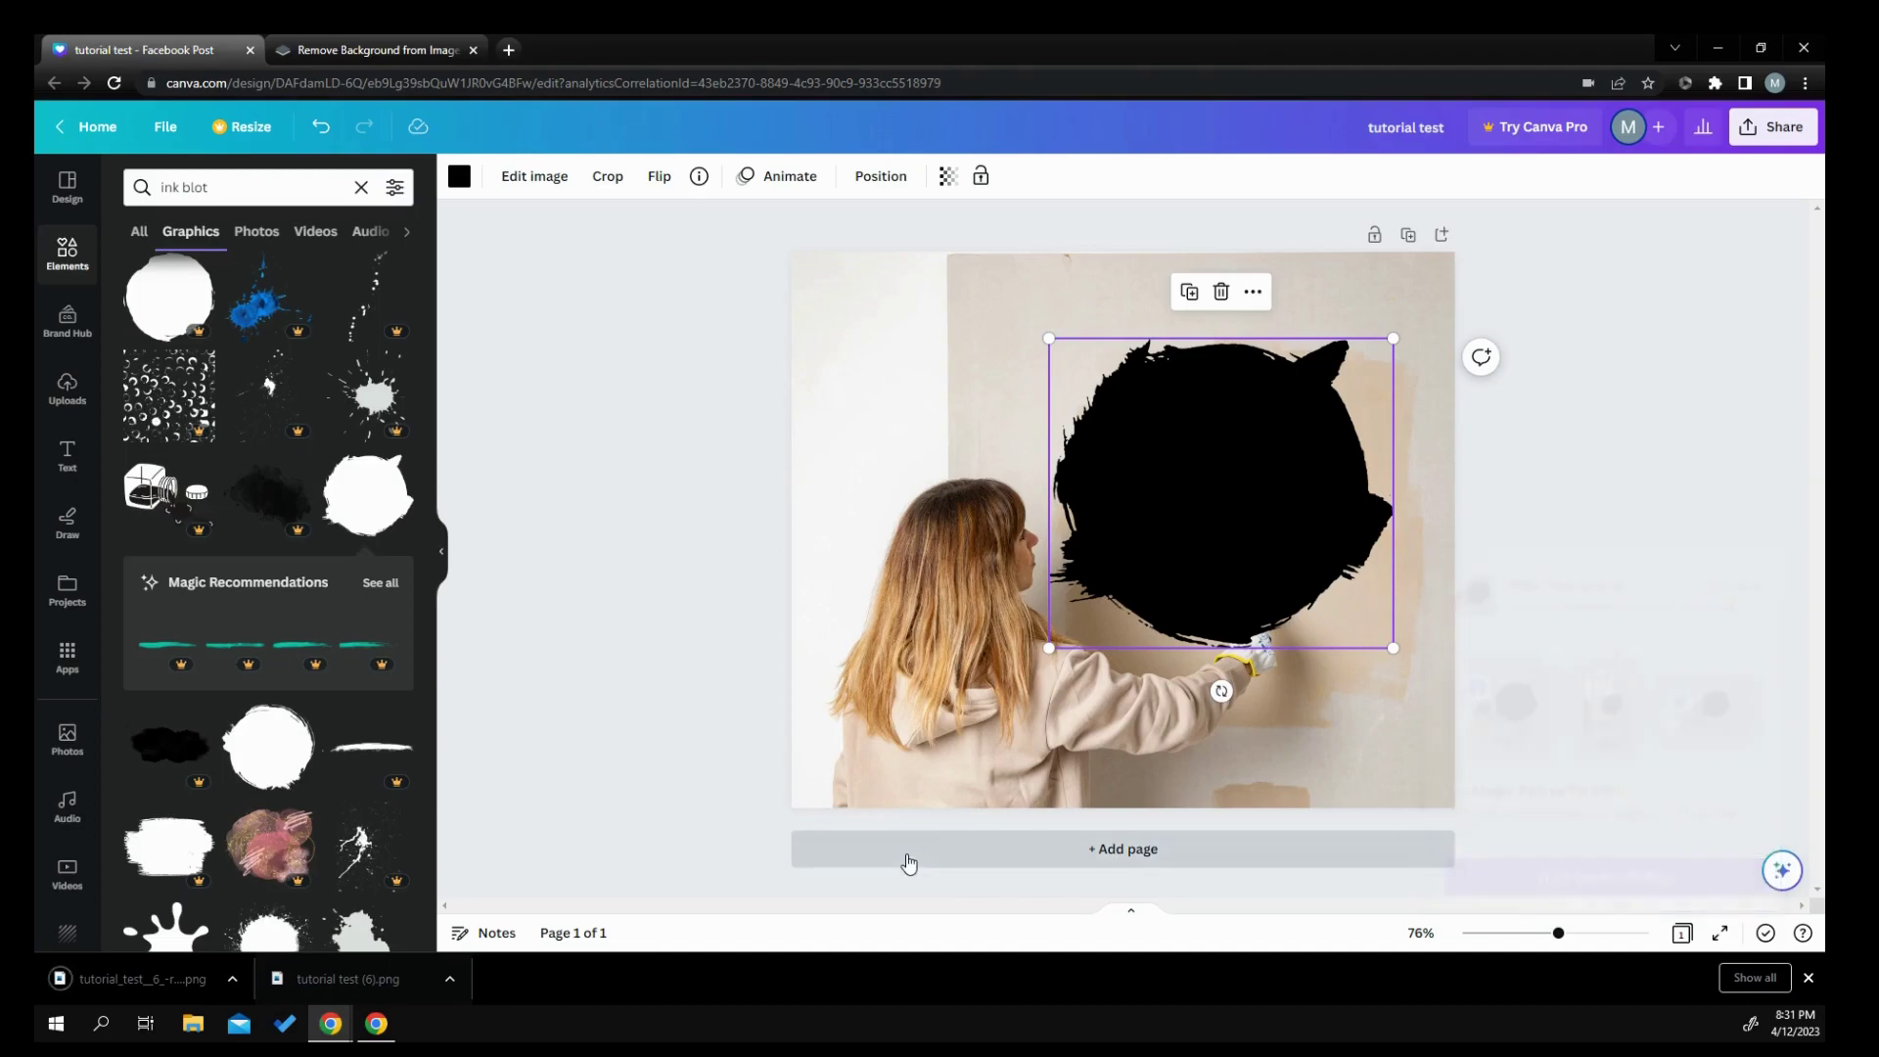
click(909, 851)
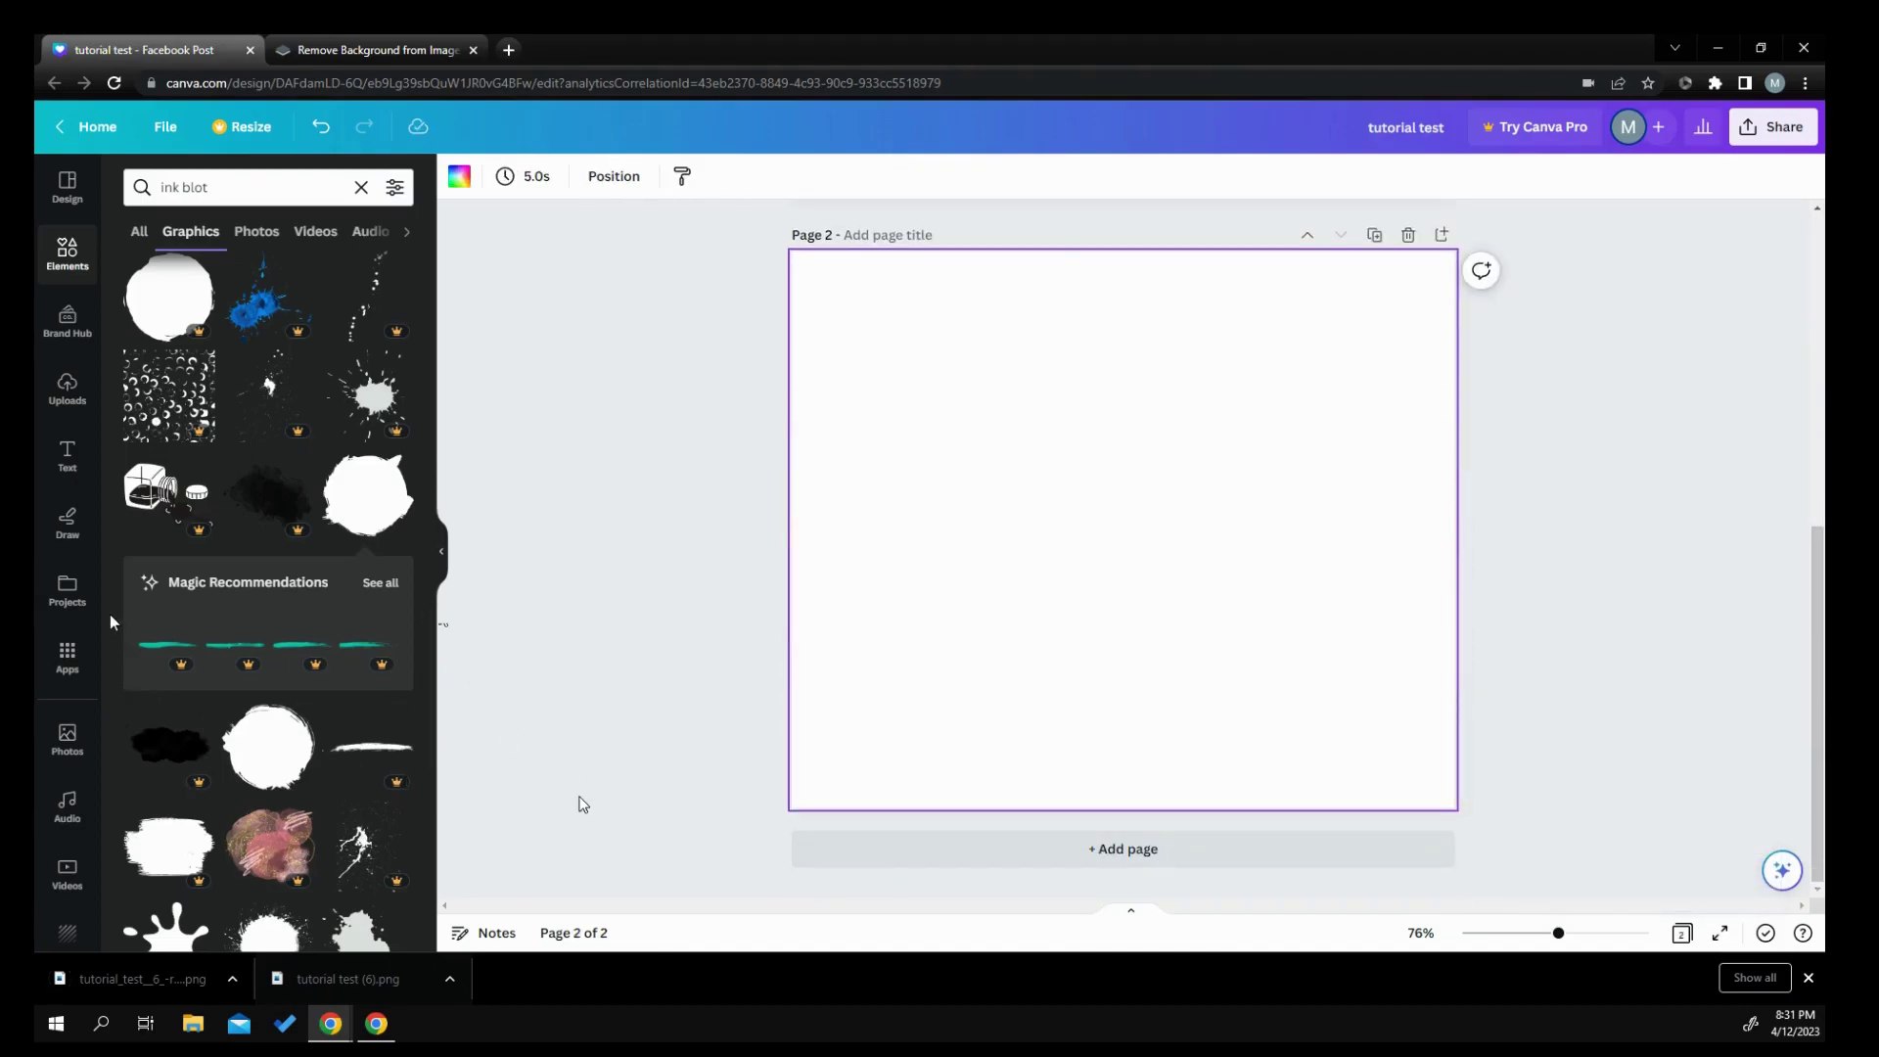
scroll(59, 695, down, 2)
click(69, 703)
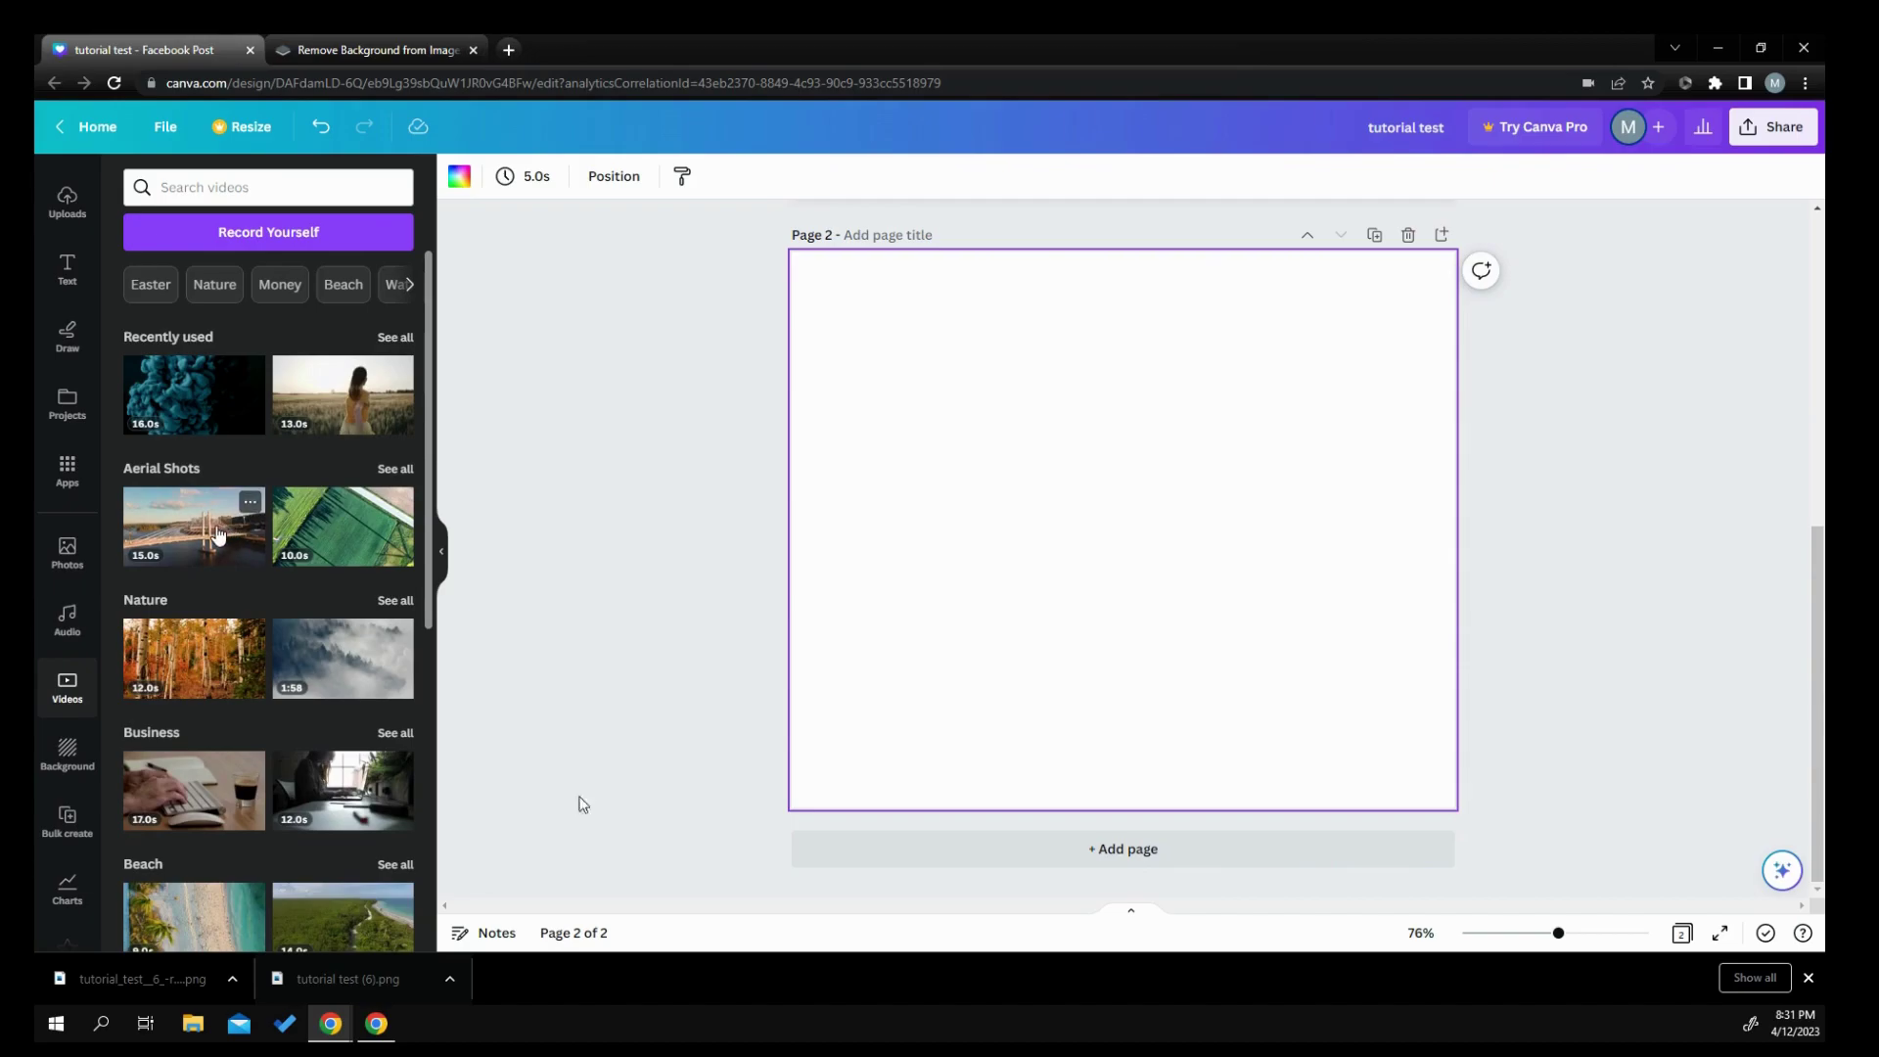
Step: Add the bridge aerial video to Page 2 and place the uploaded woman cutout over it
click(244, 554)
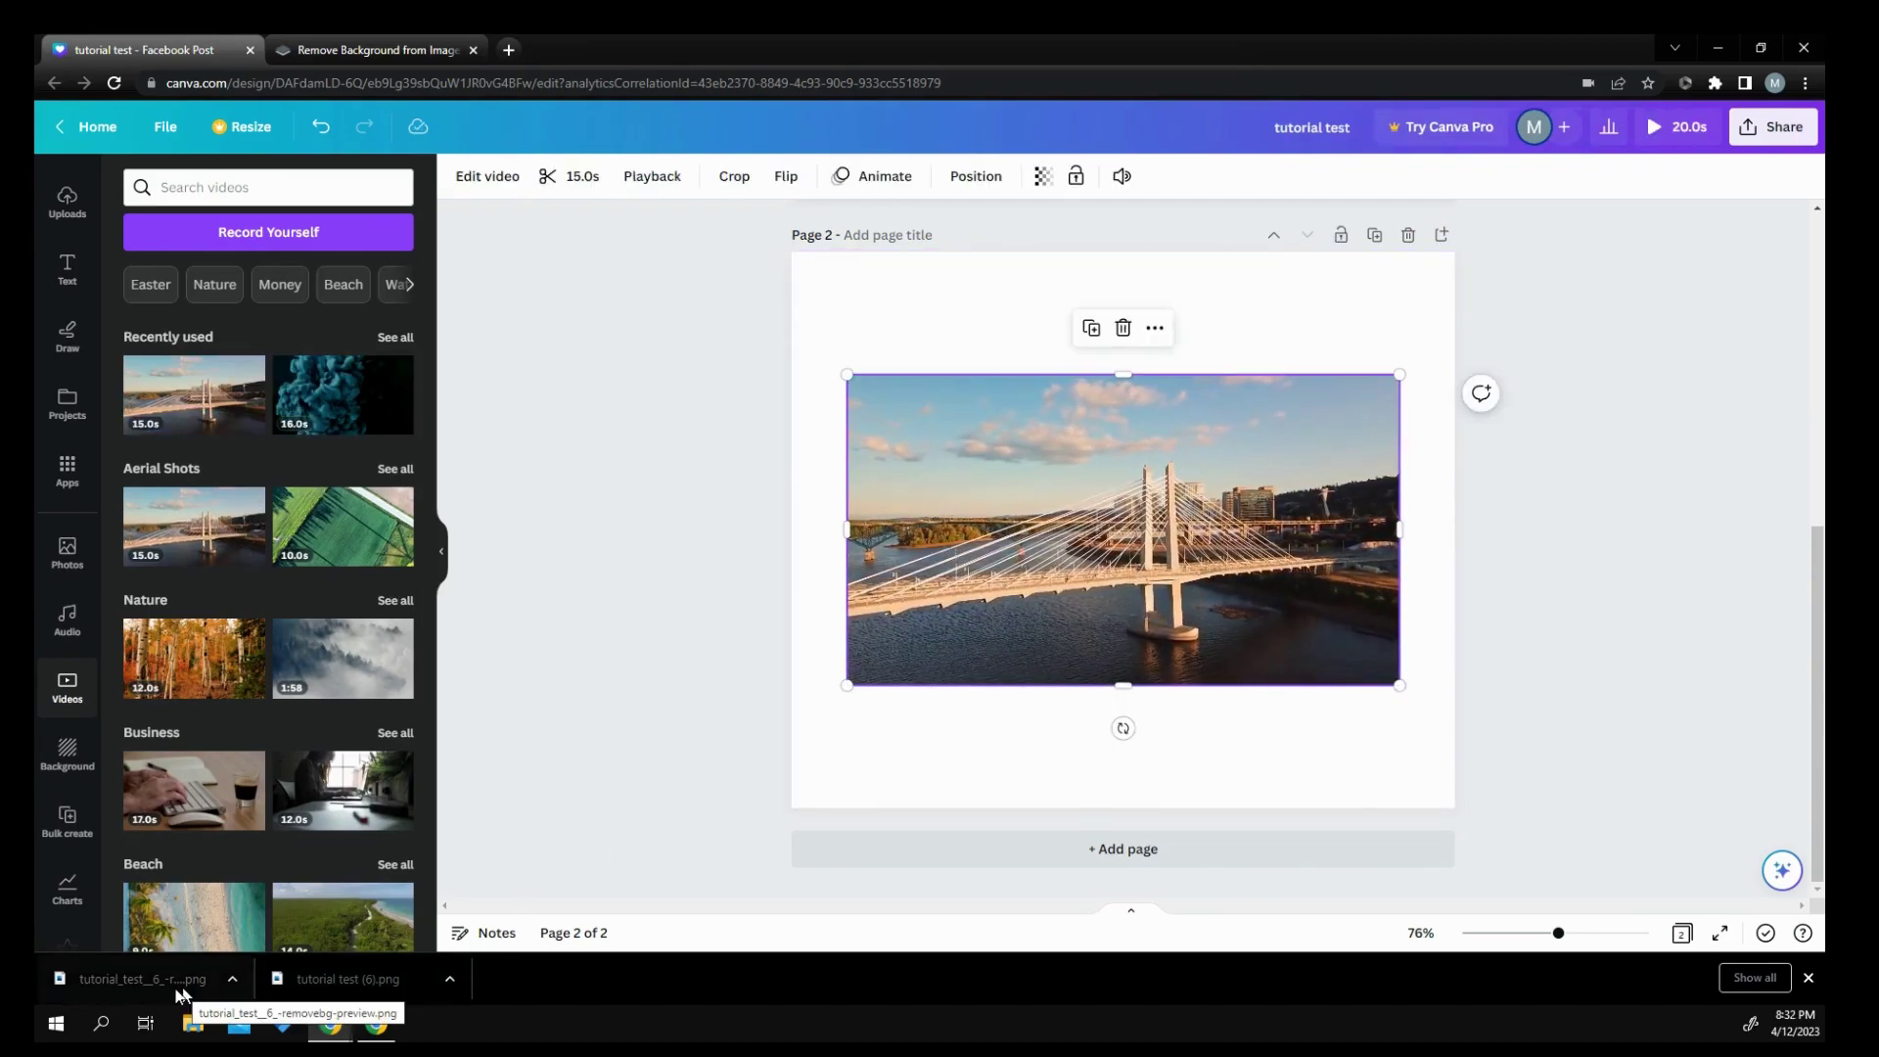
drag(182, 989, 1047, 583)
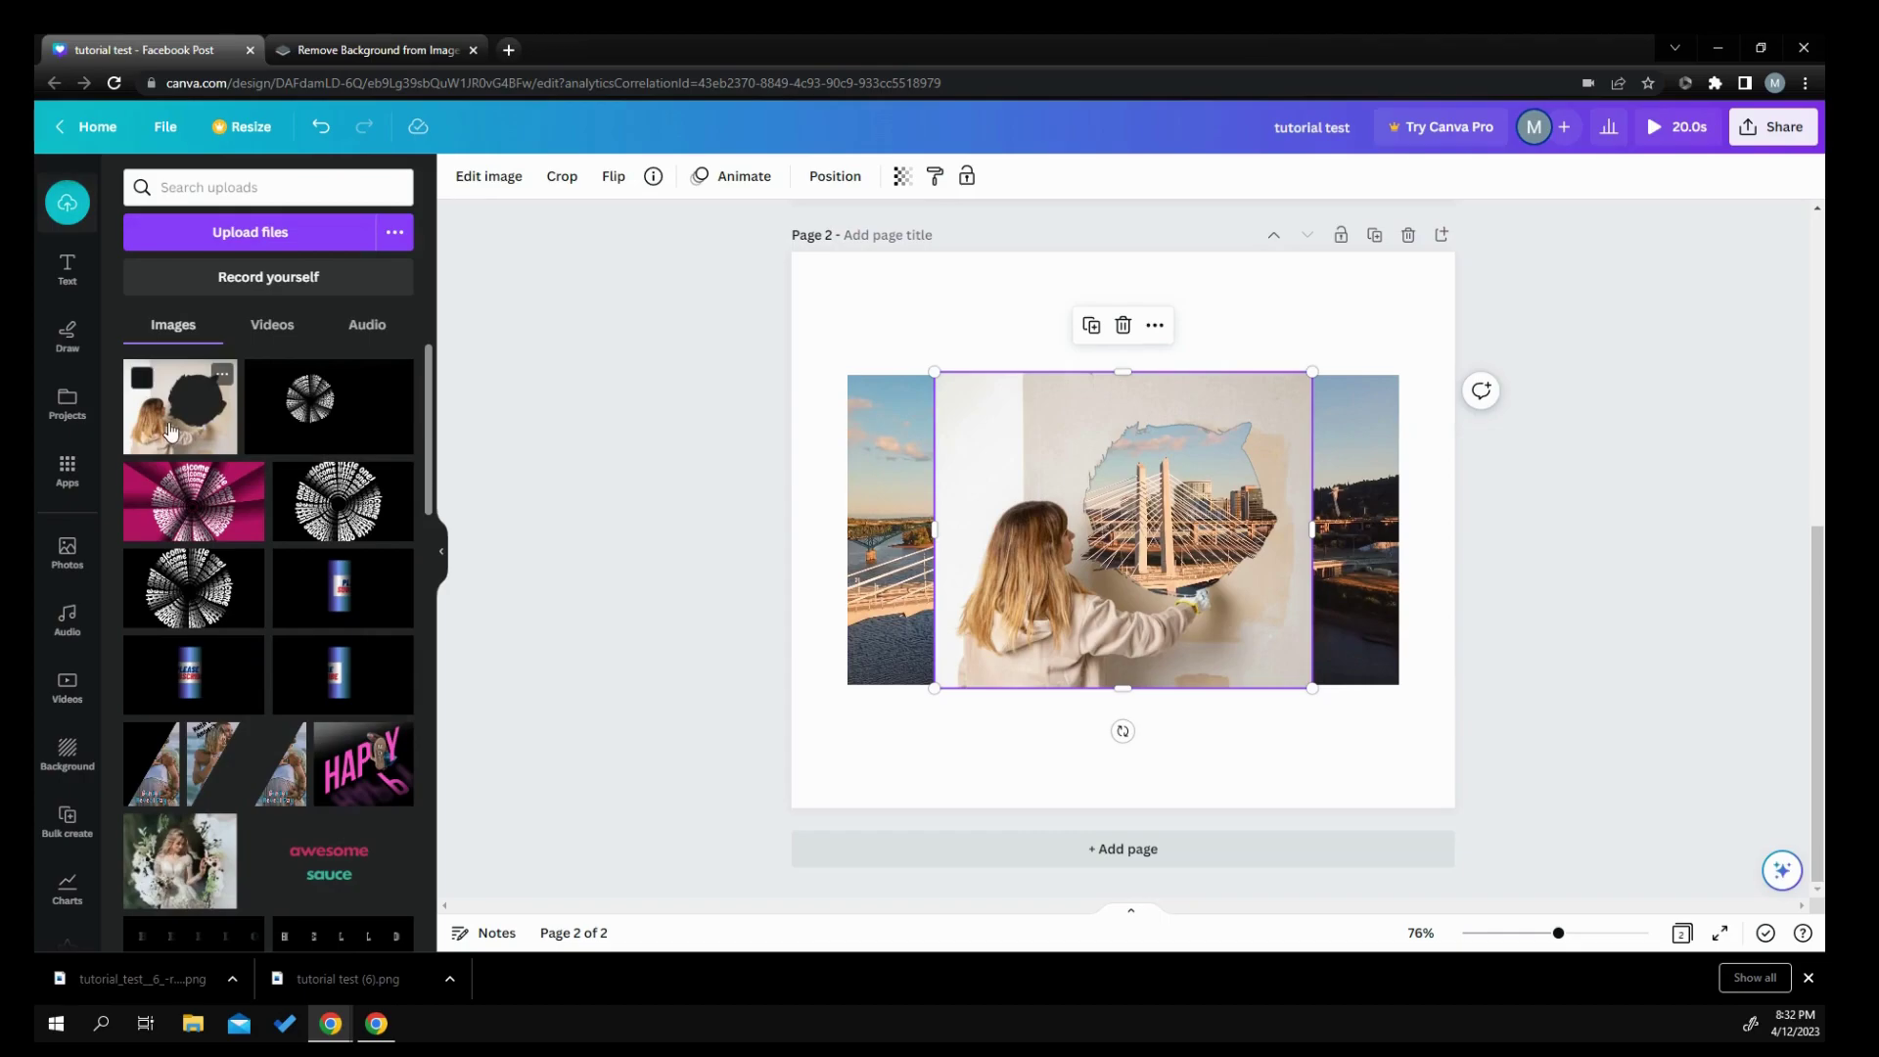
drag(168, 430, 740, 360)
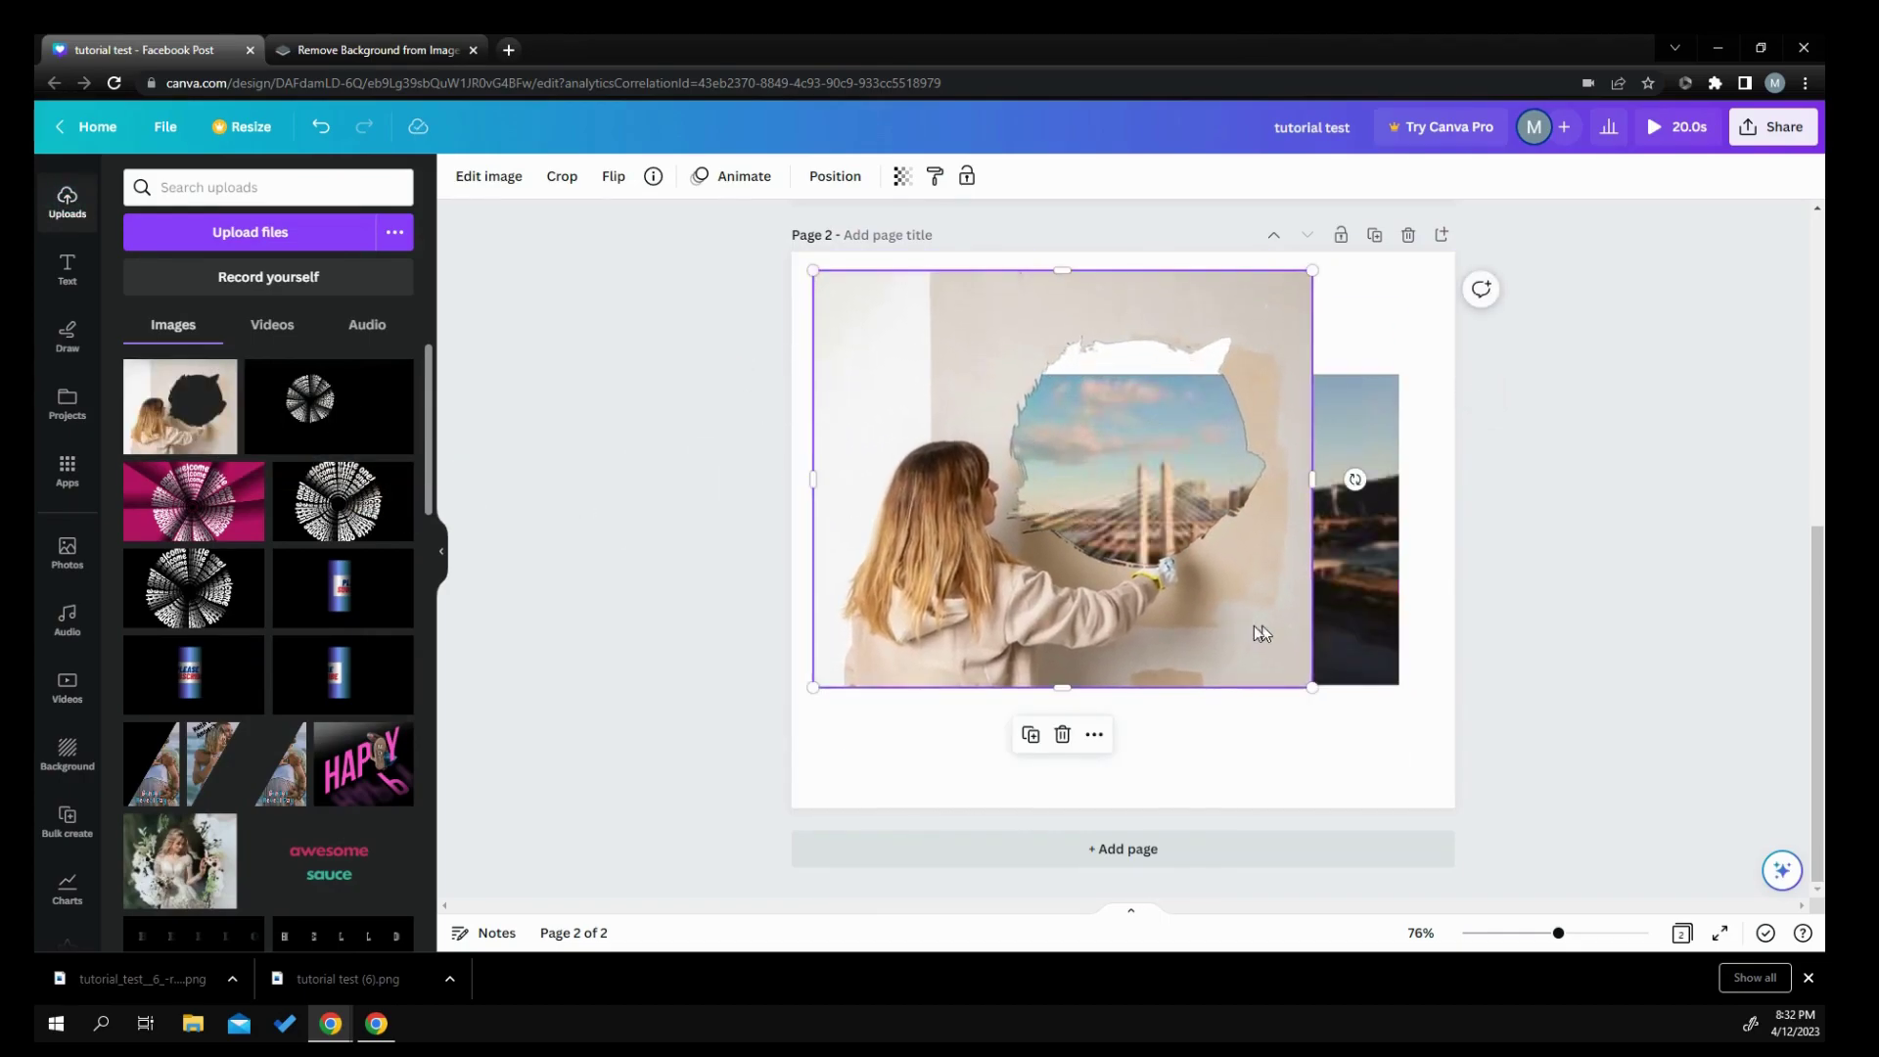
Step: Enlarge the cutout to fill the page and play the video to preview the bridge through the hole
drag(1262, 633, 1318, 696)
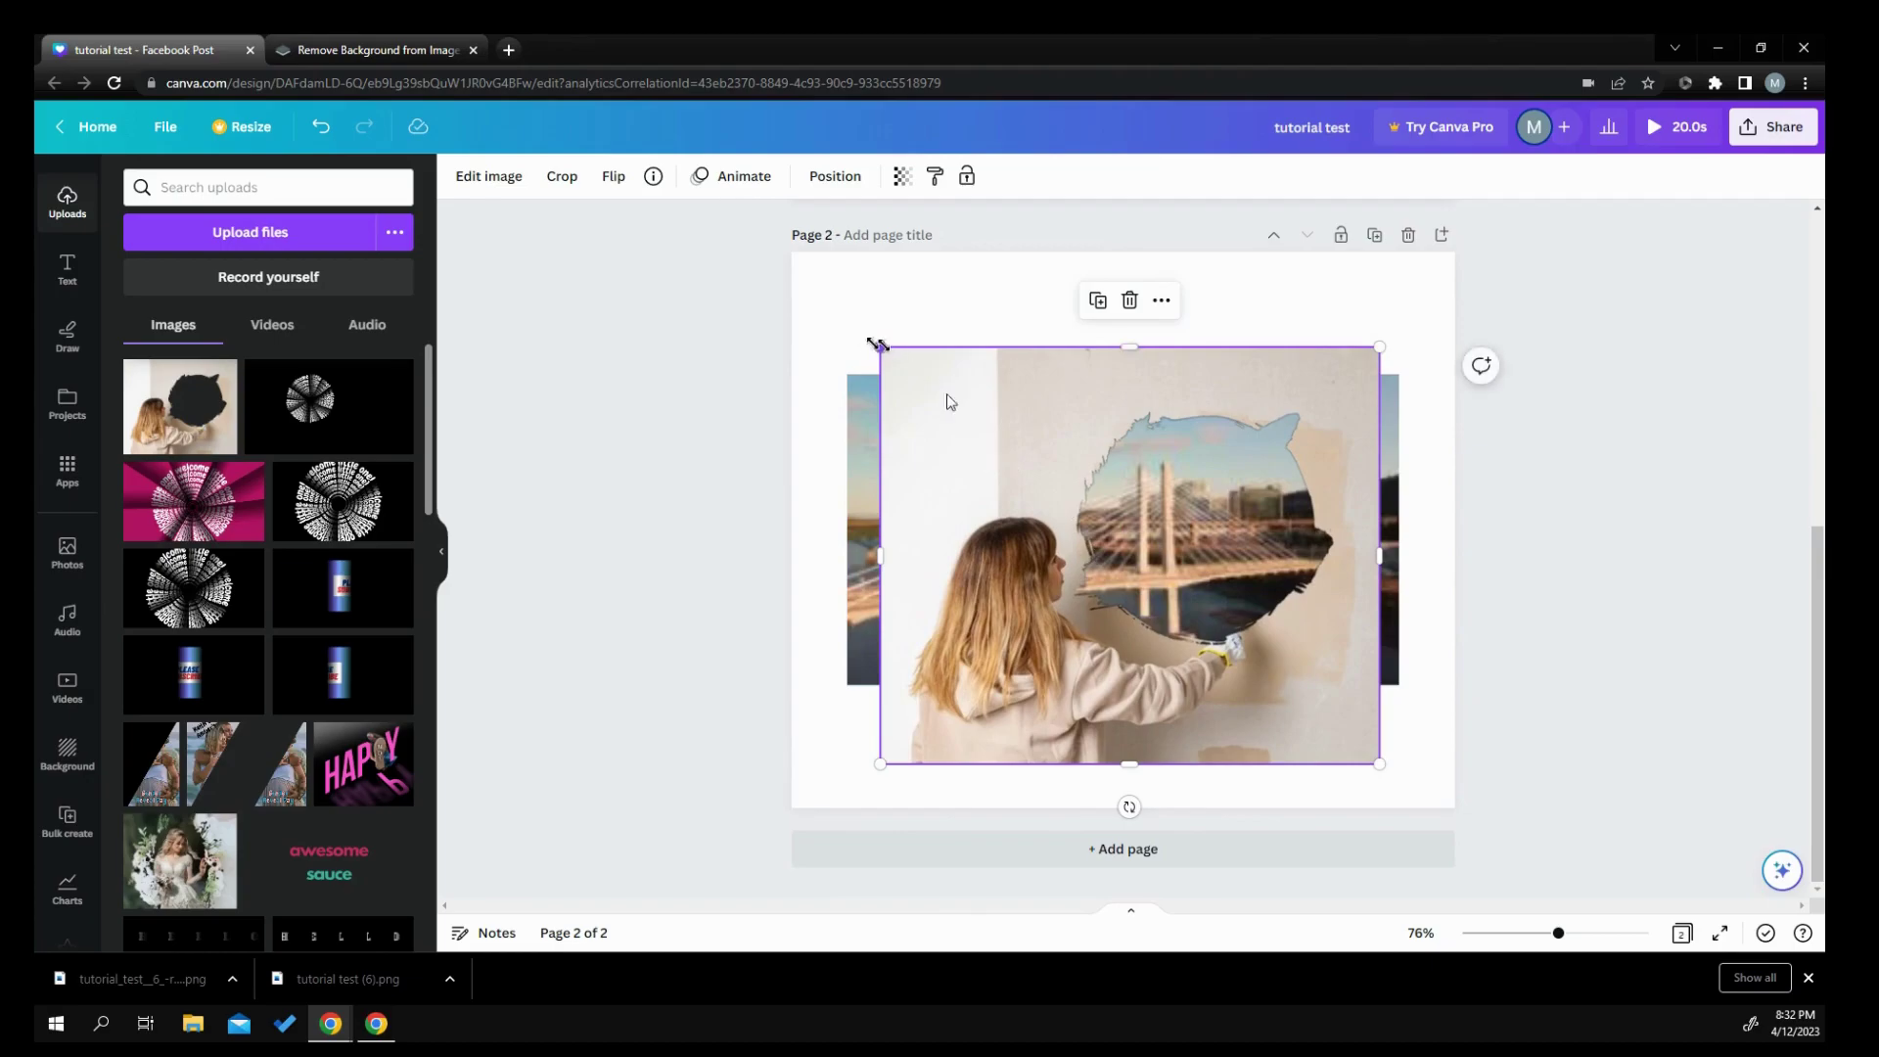
drag(879, 346, 833, 306)
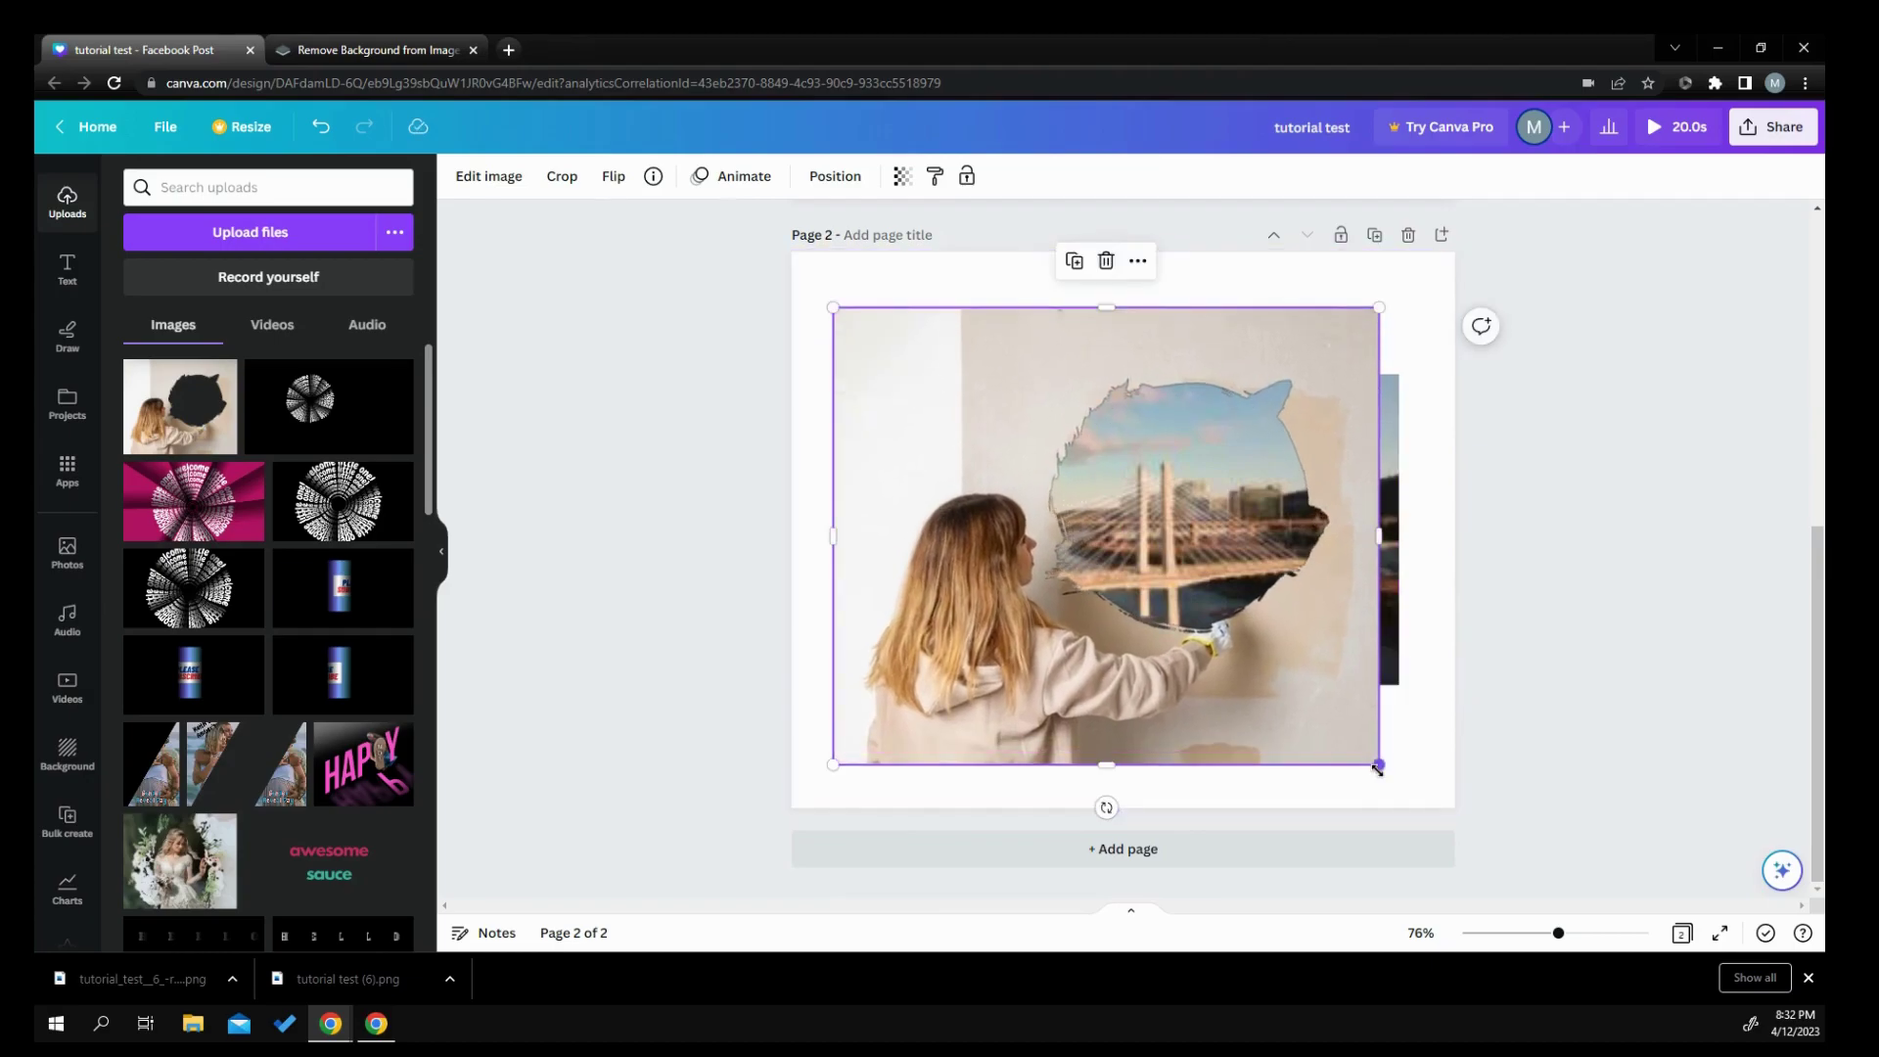
drag(1379, 765, 1400, 781)
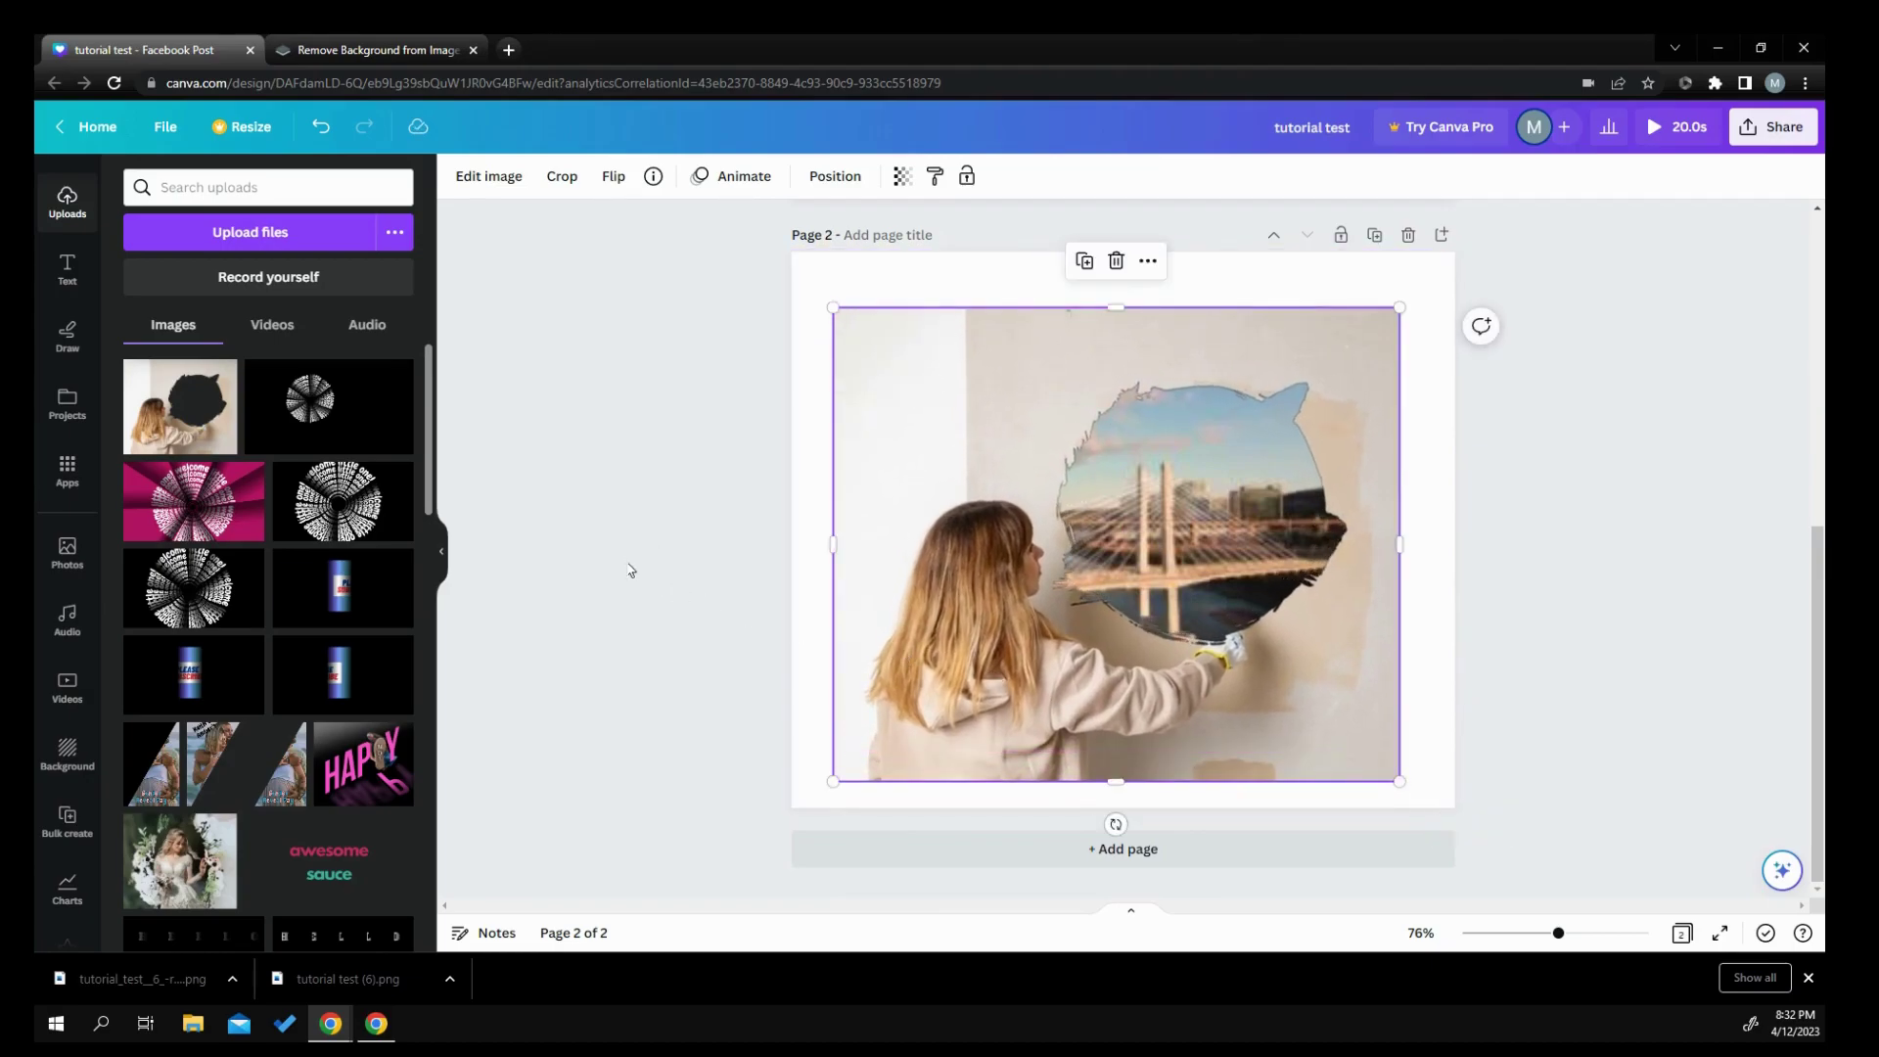
click(675, 572)
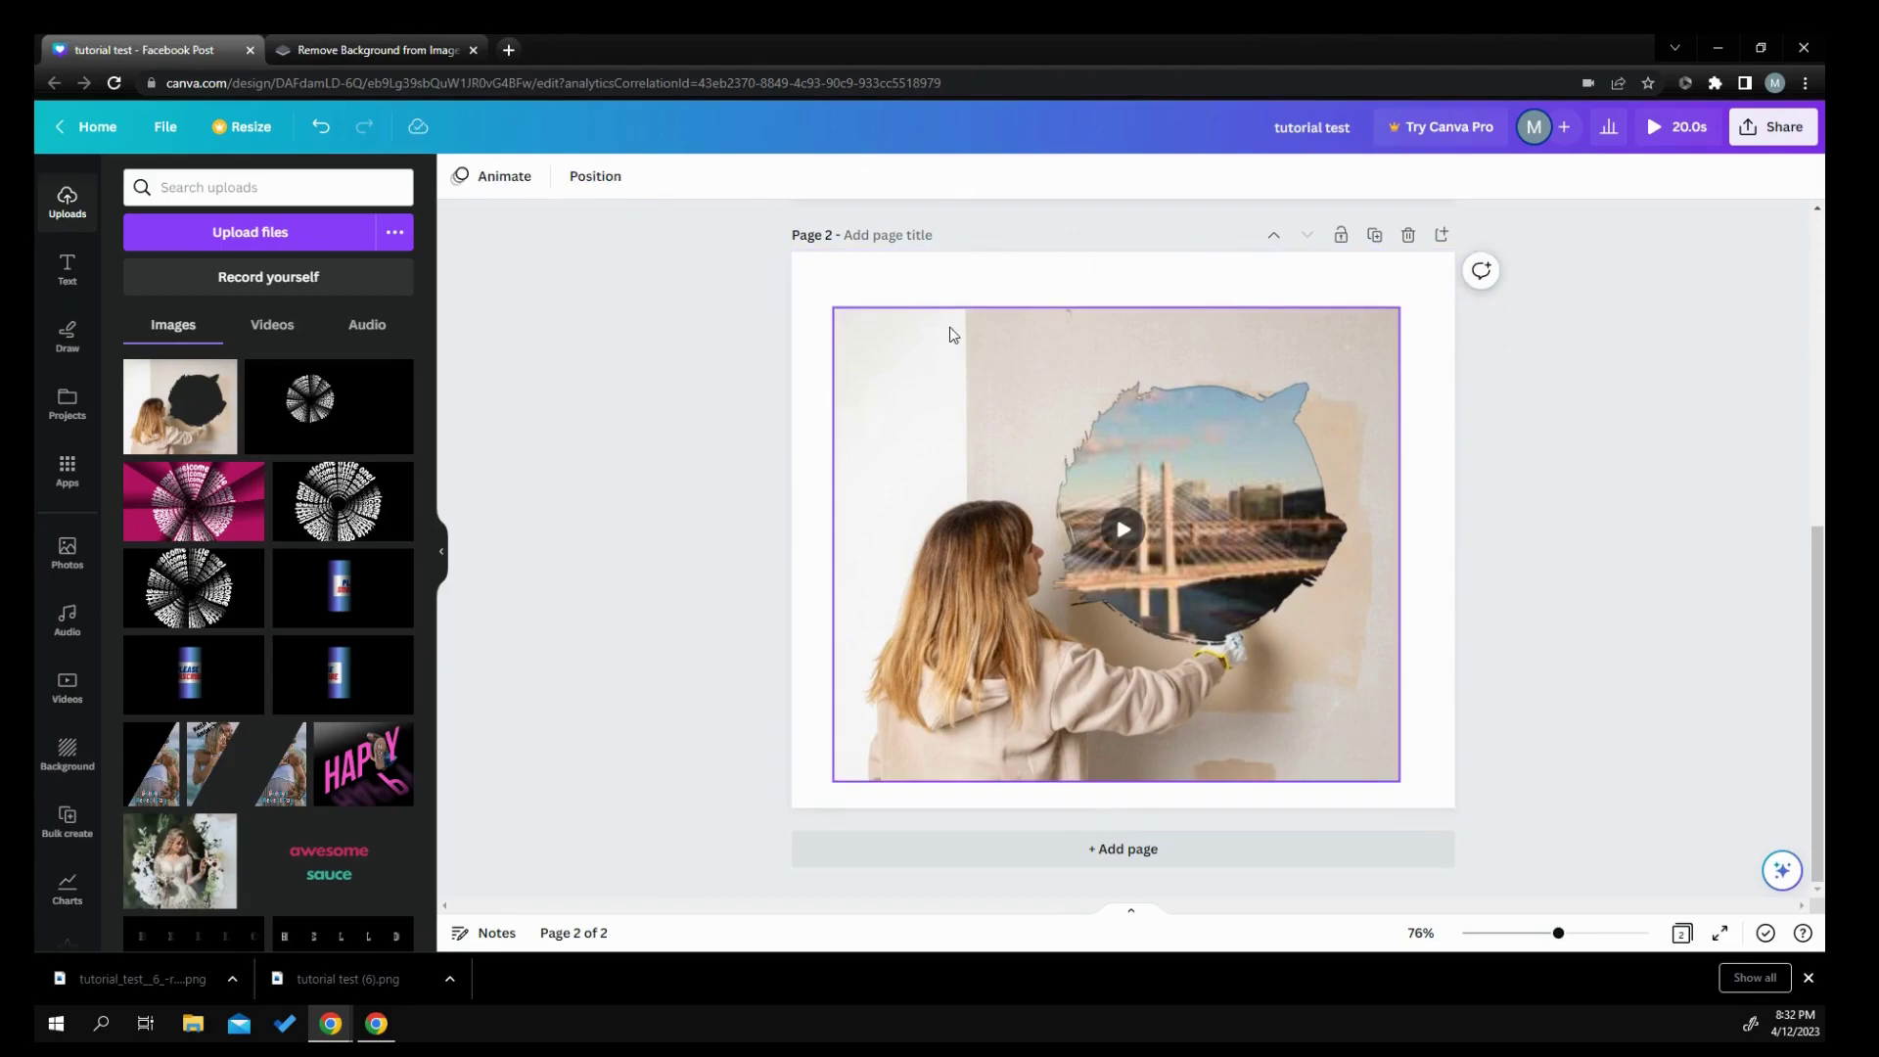
click(1123, 529)
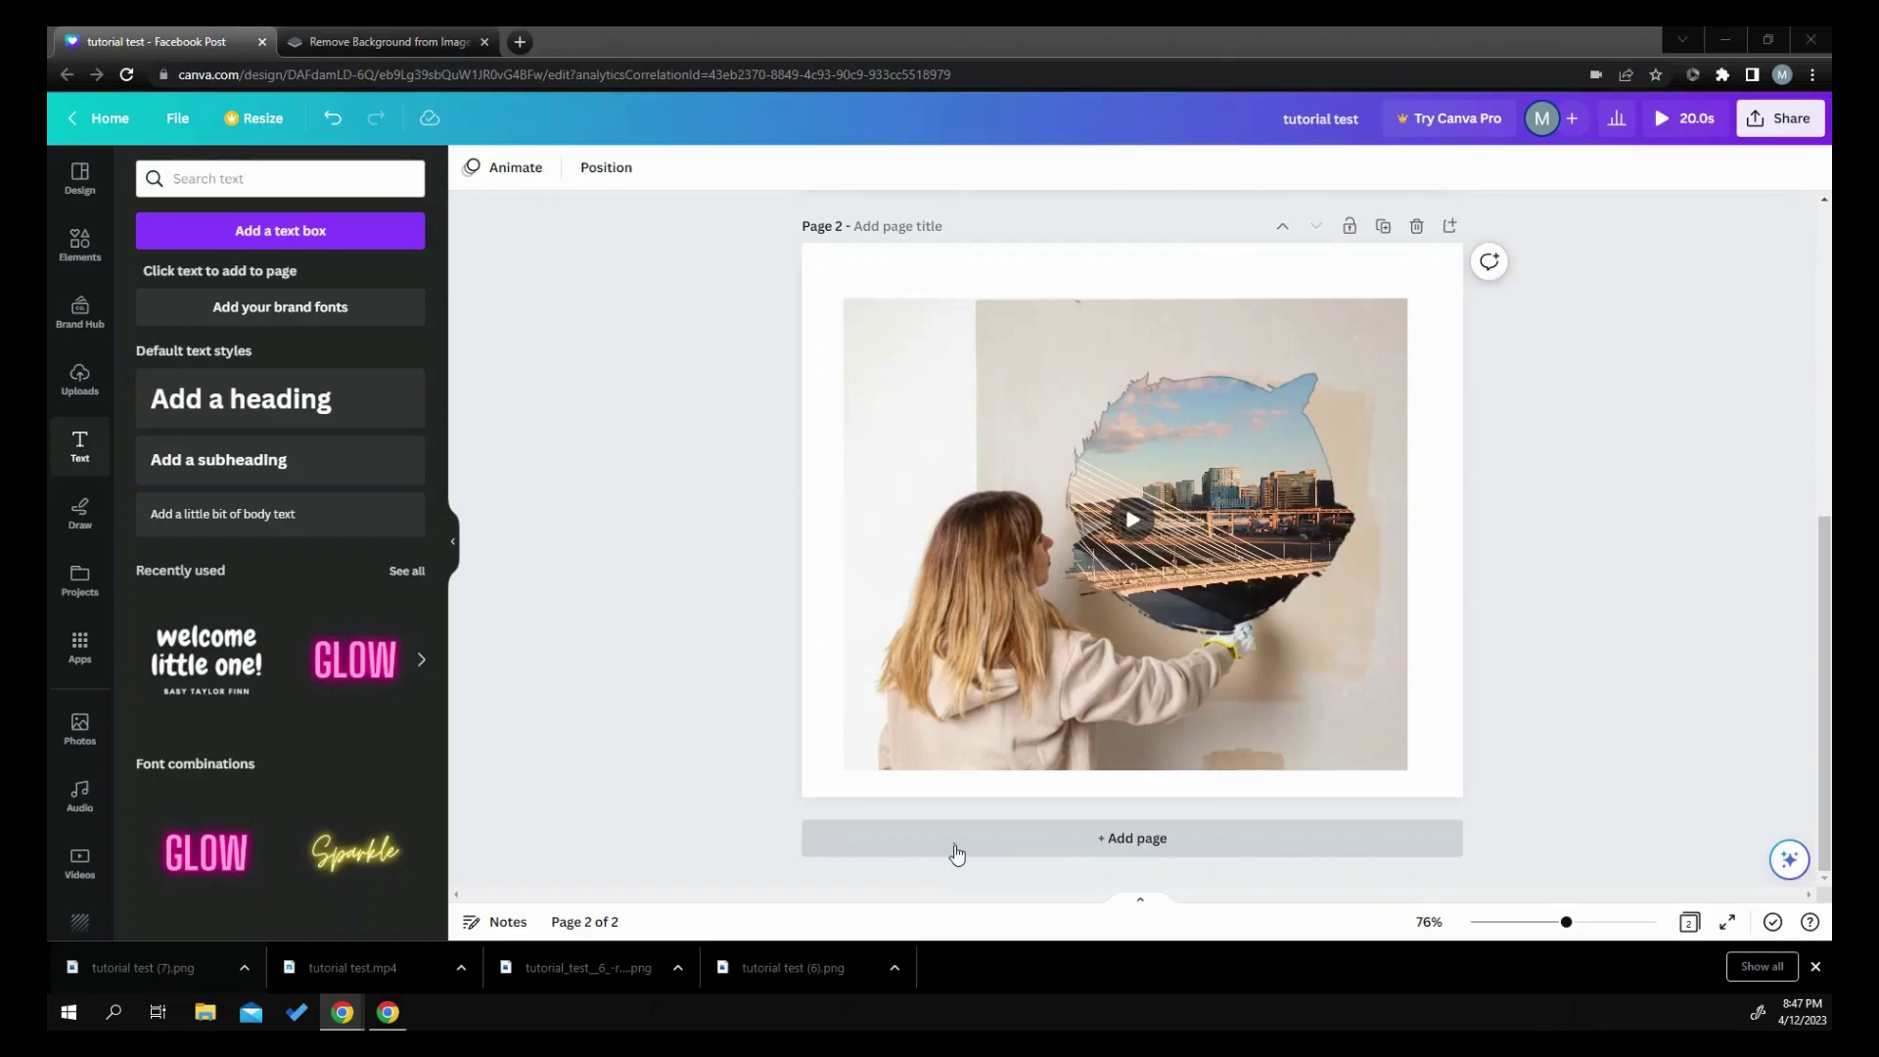
Step: Add Page 3 and fit together the two diagonal halves of the couple's 'Gender Reveal Day' photo
click(958, 854)
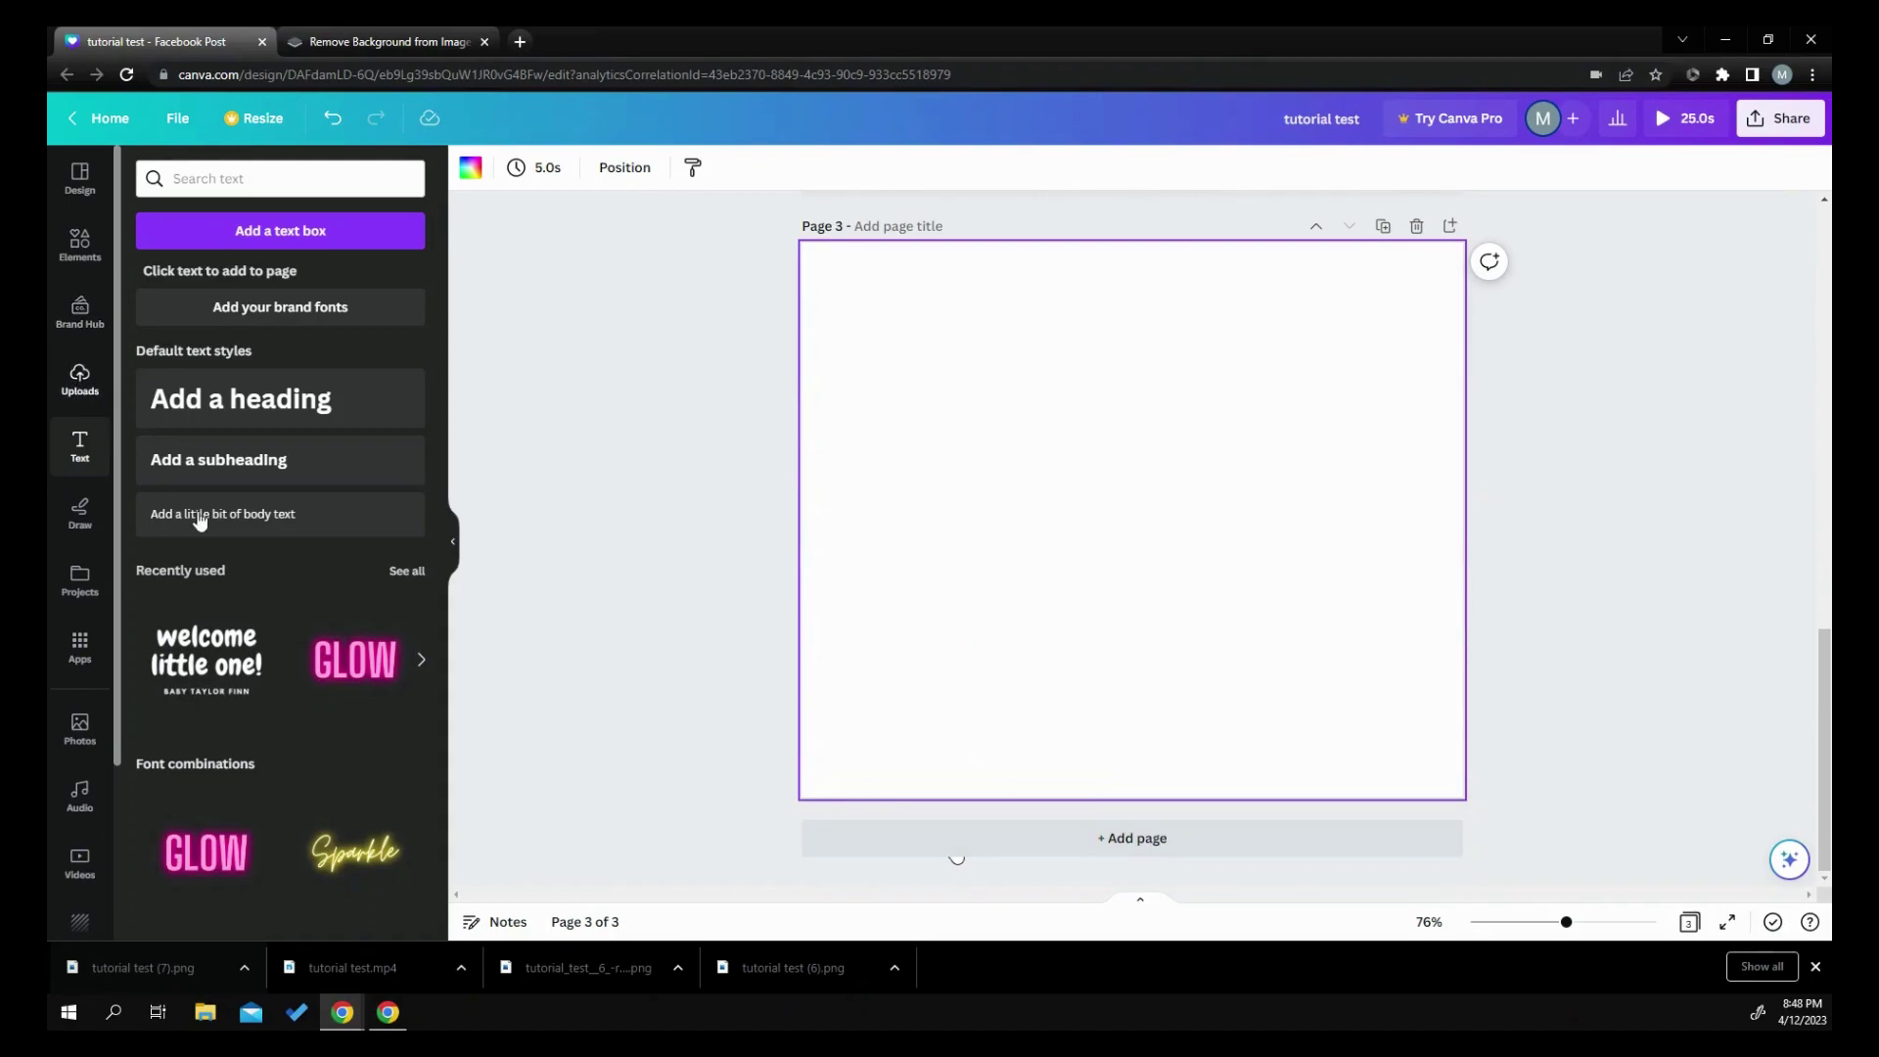
scroll(285, 592, down, 3)
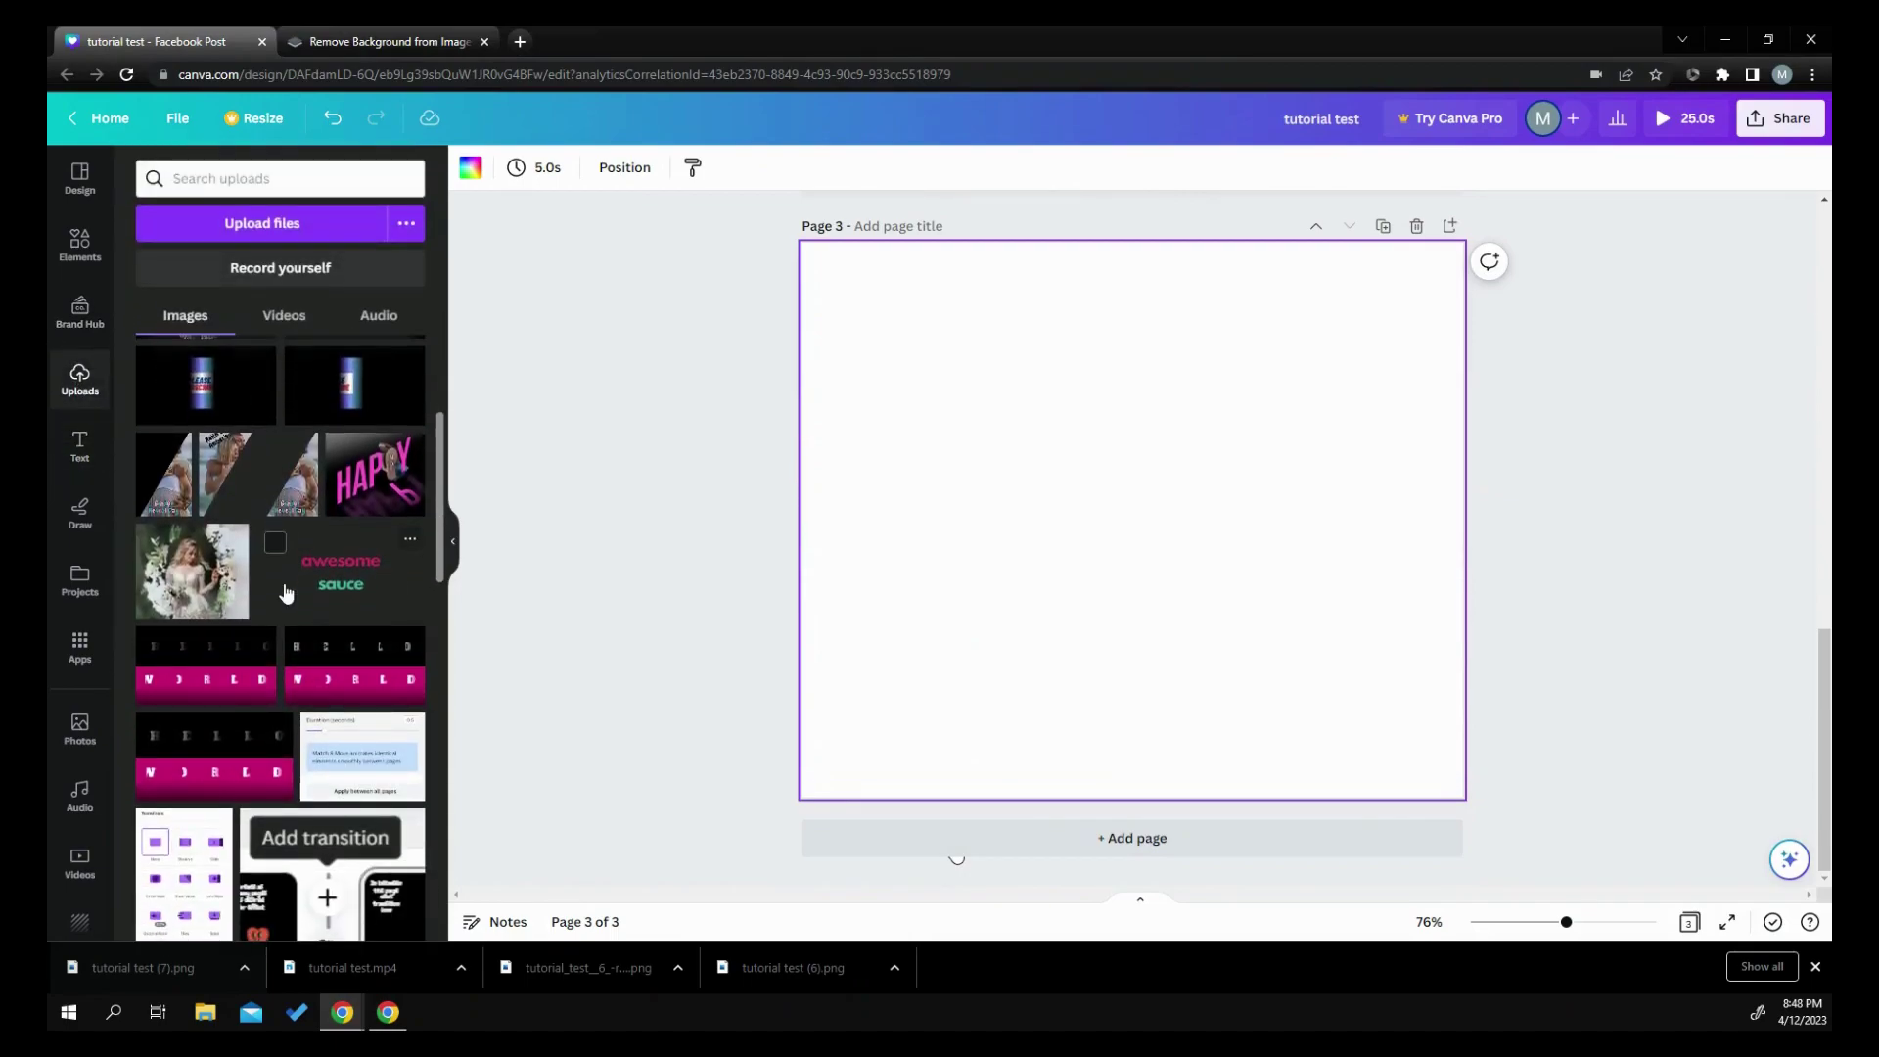
click(222, 480)
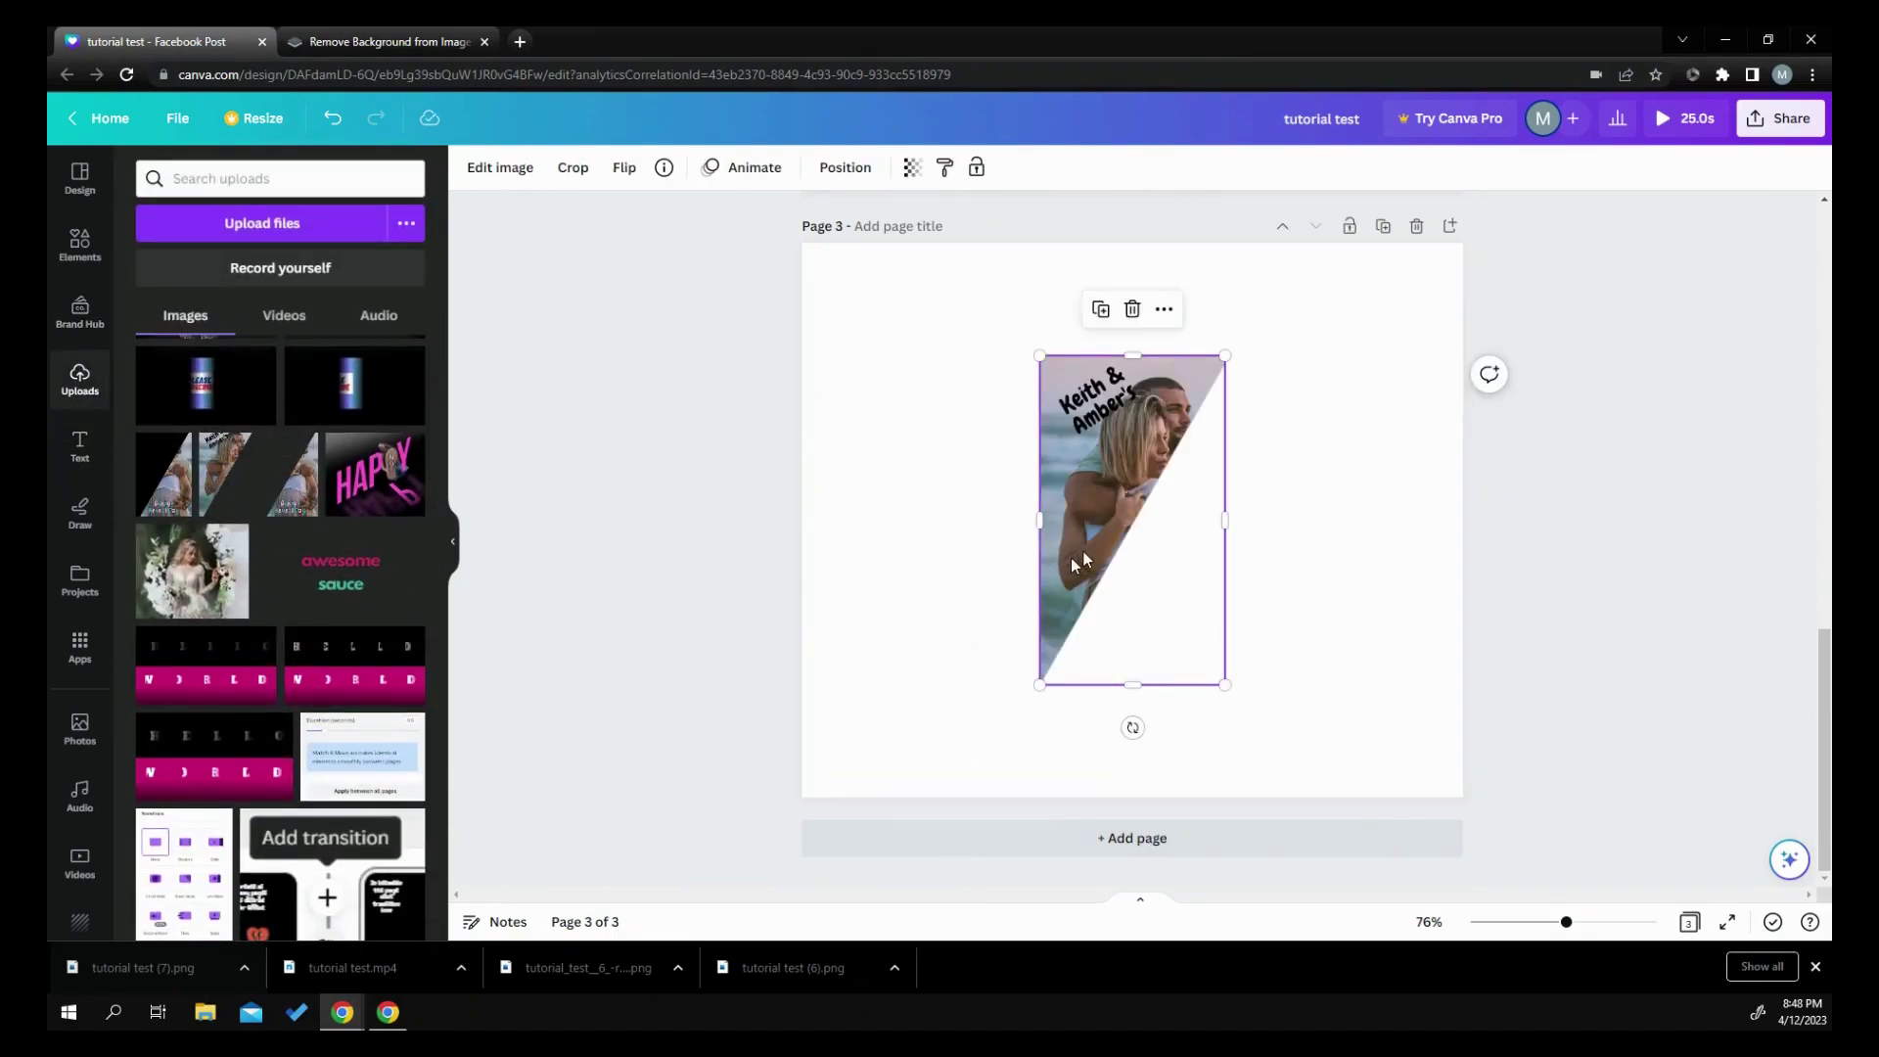
click(293, 474)
drag(1195, 582, 1060, 511)
scroll(326, 712, down, 4)
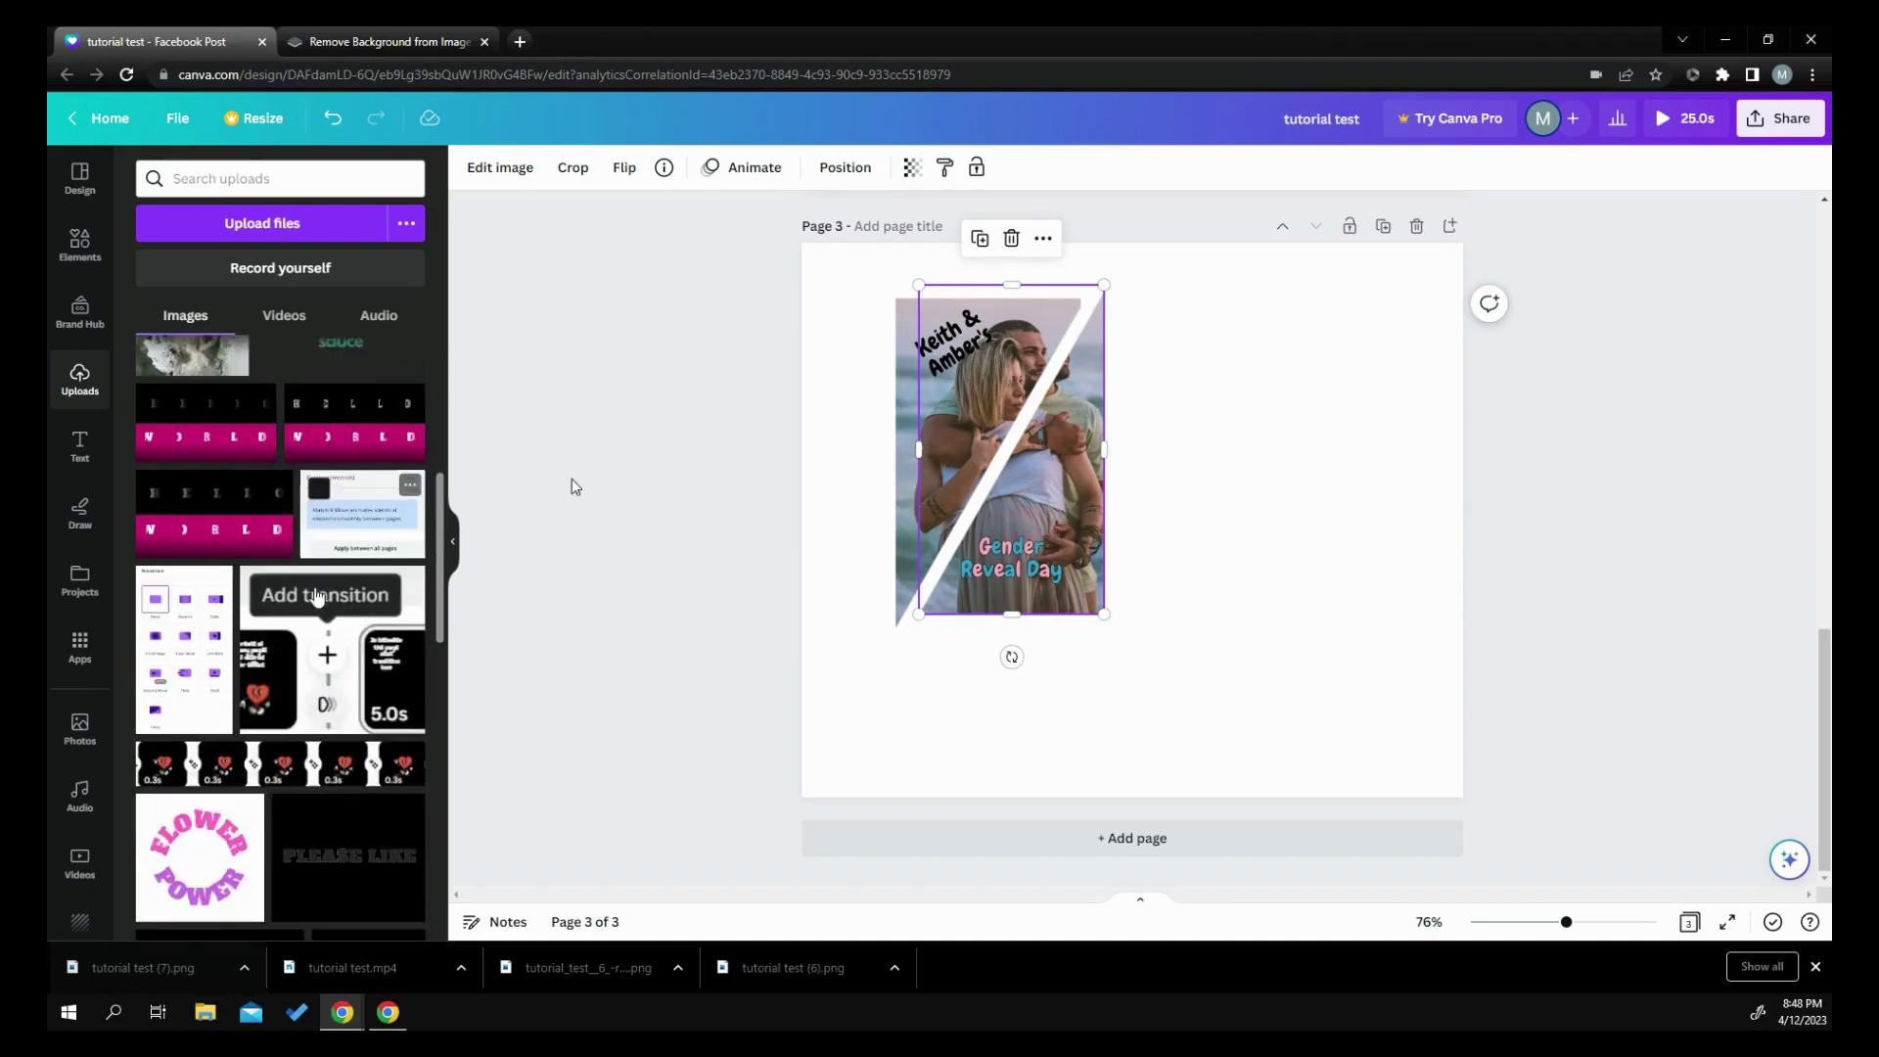
Step: Place the PLEASE LIKE image on page 3 and add the audio waveform sized over it
click(343, 740)
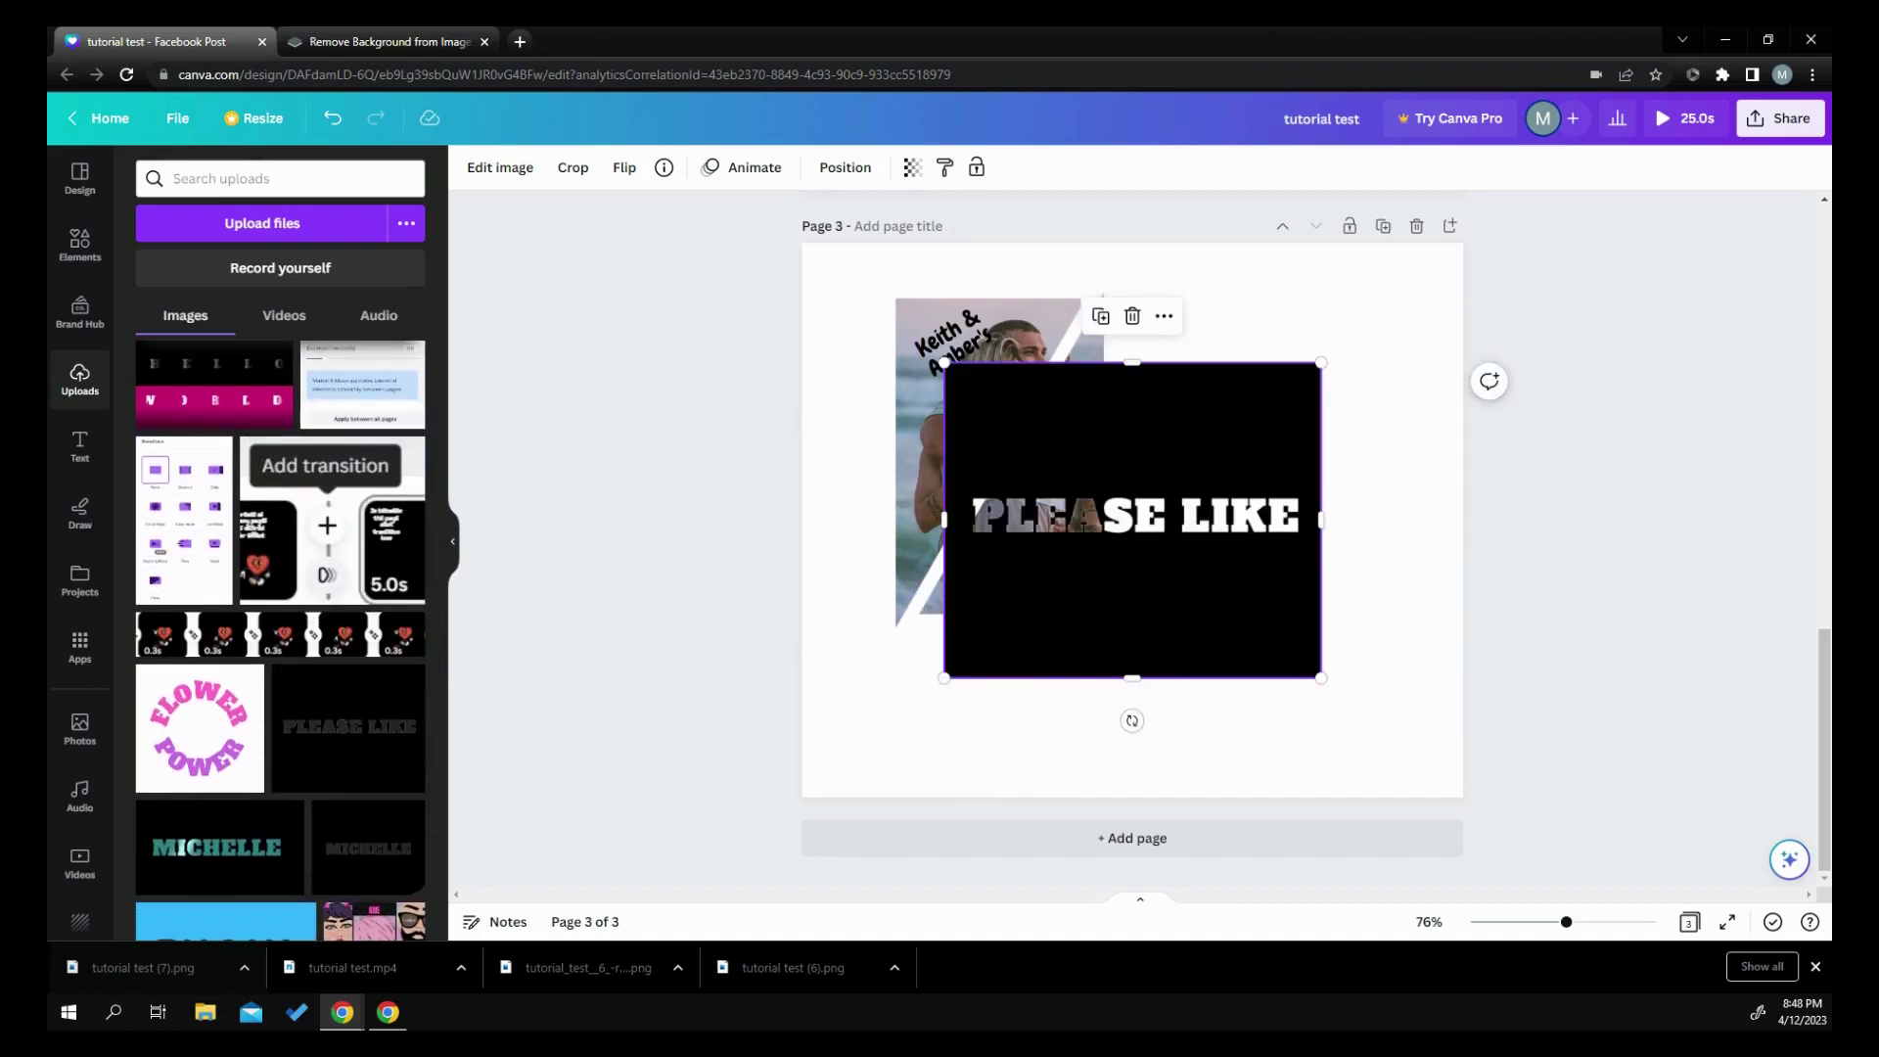
drag(1261, 579, 1318, 693)
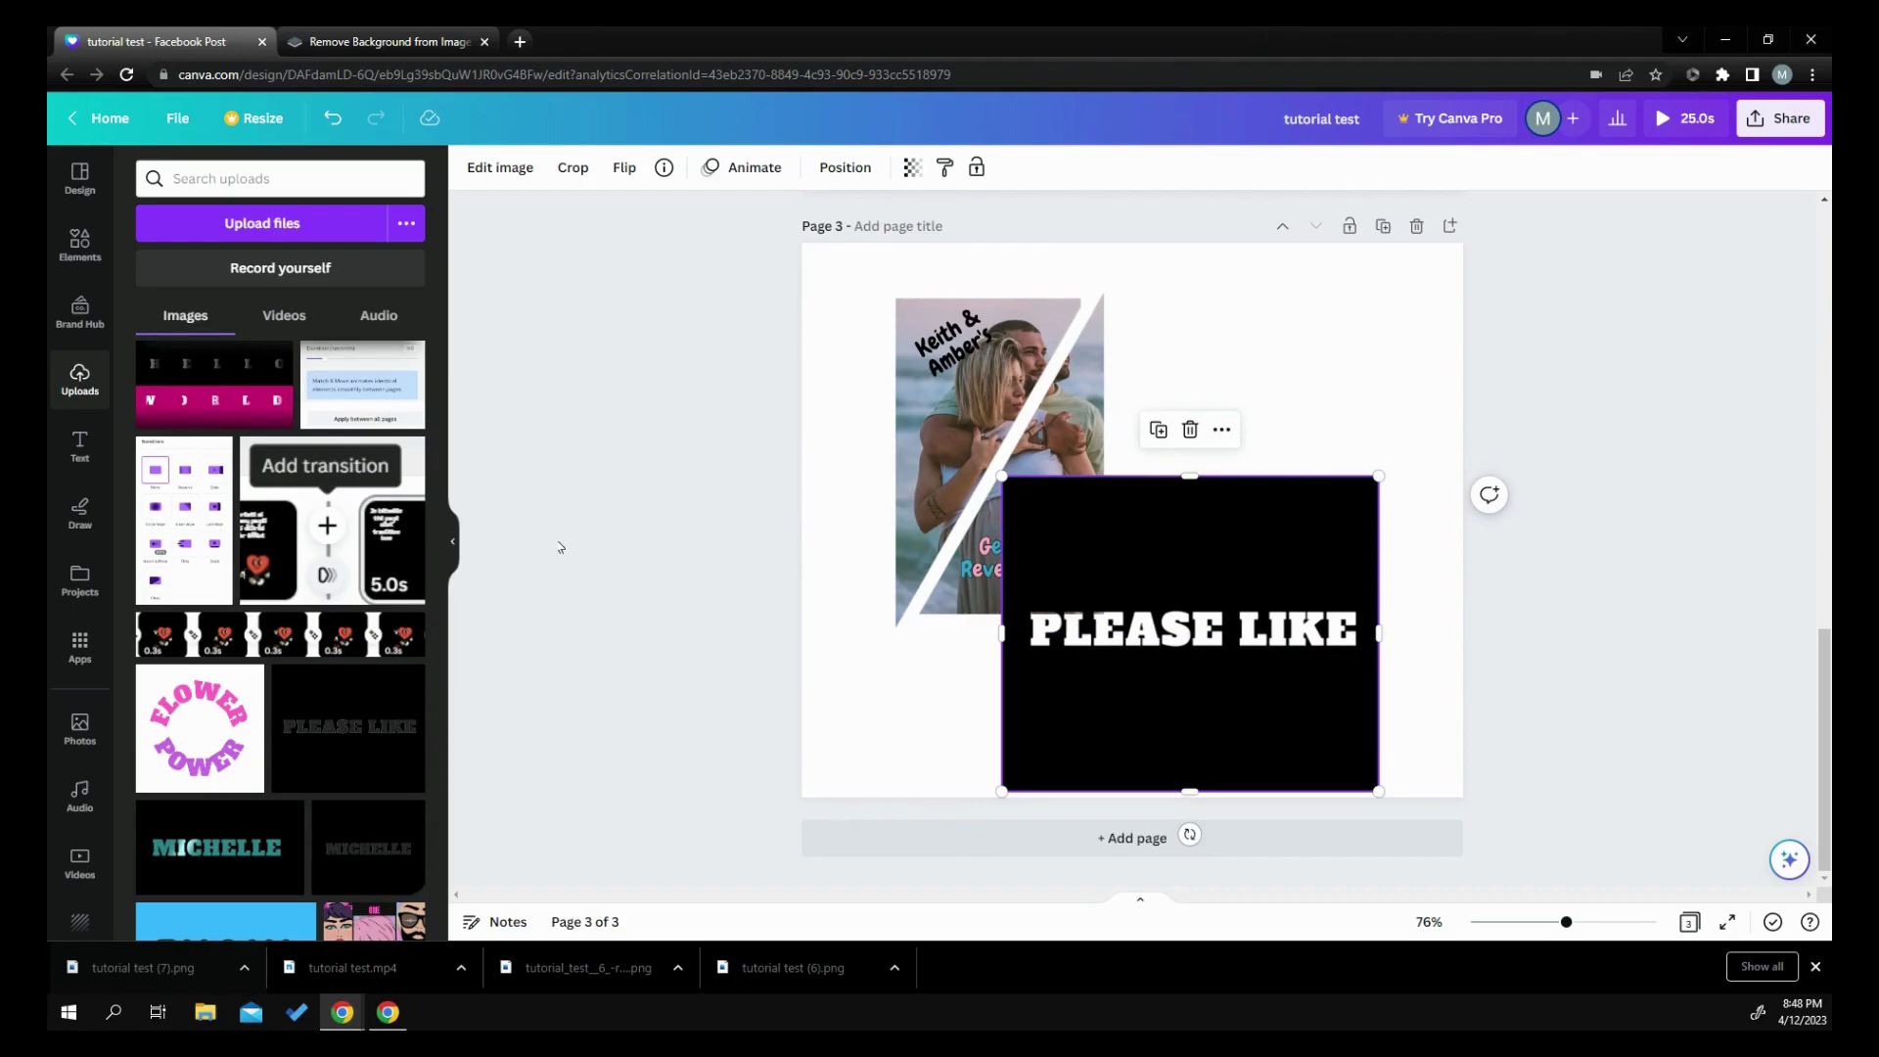
click(79, 245)
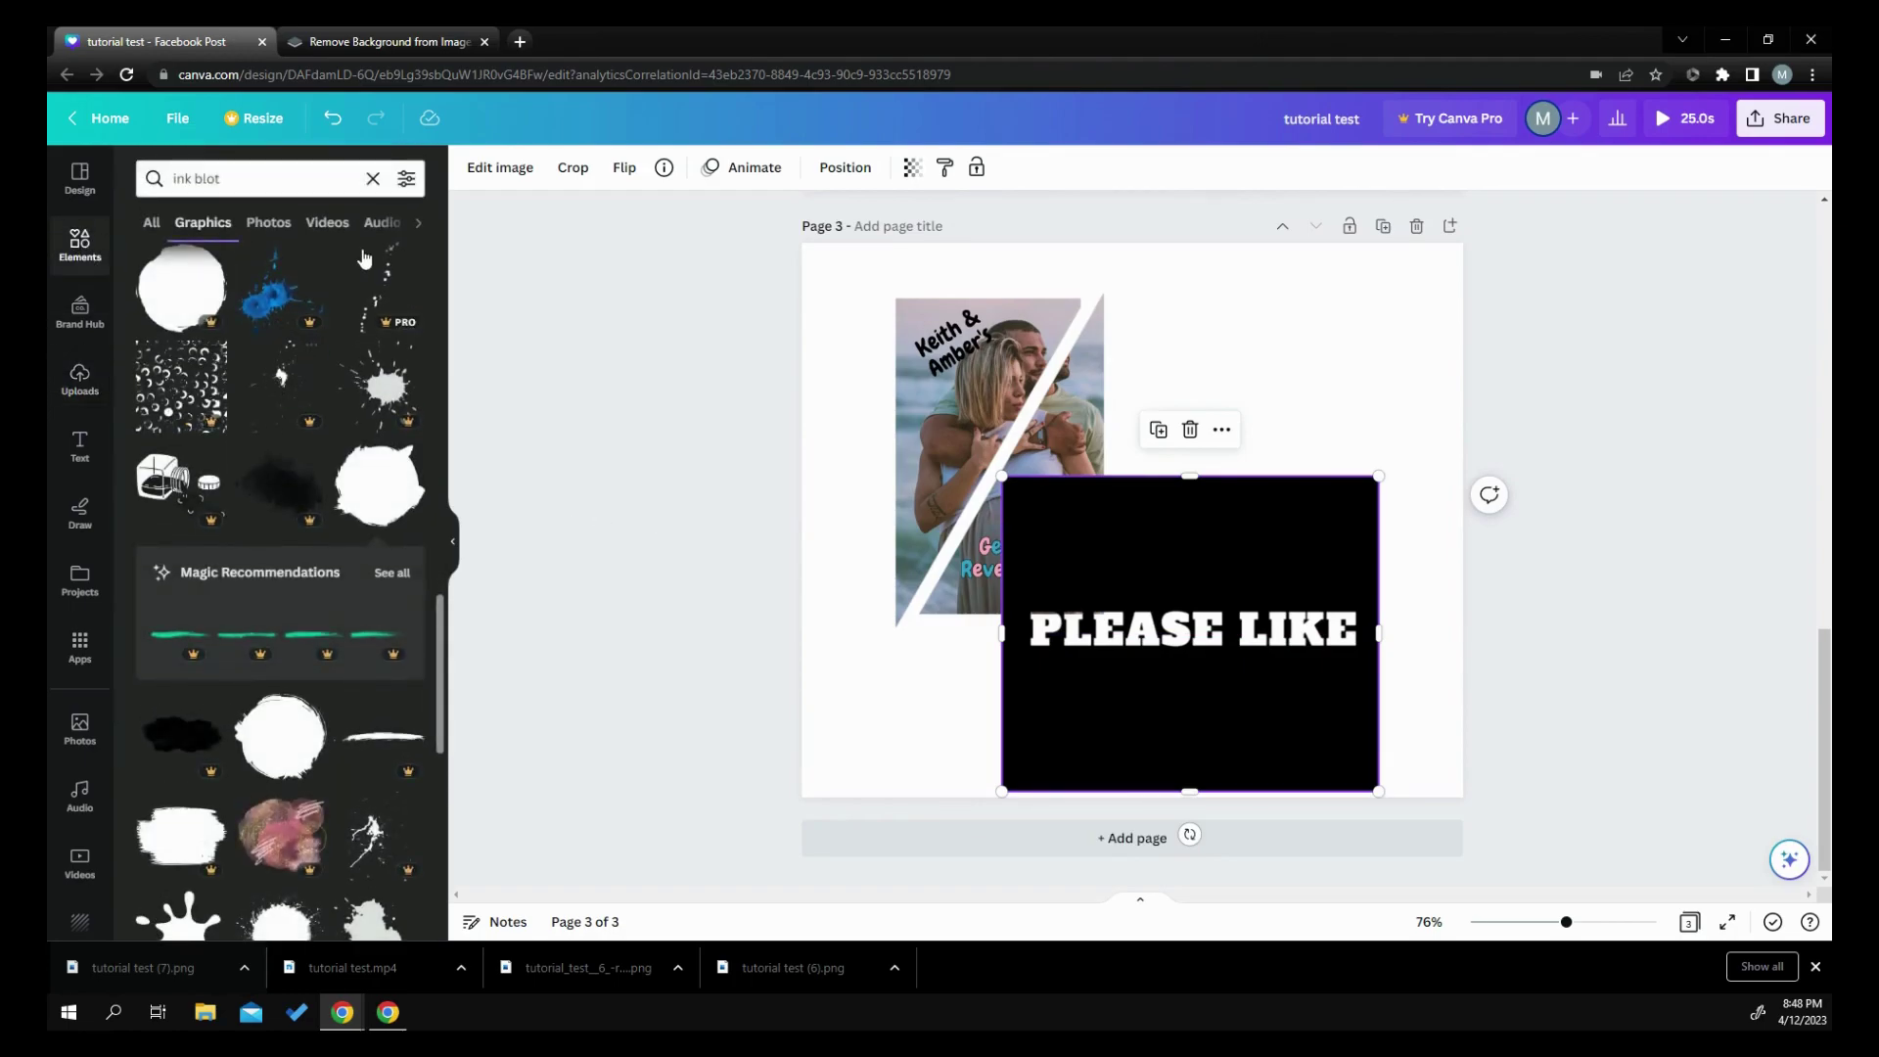
click(373, 179)
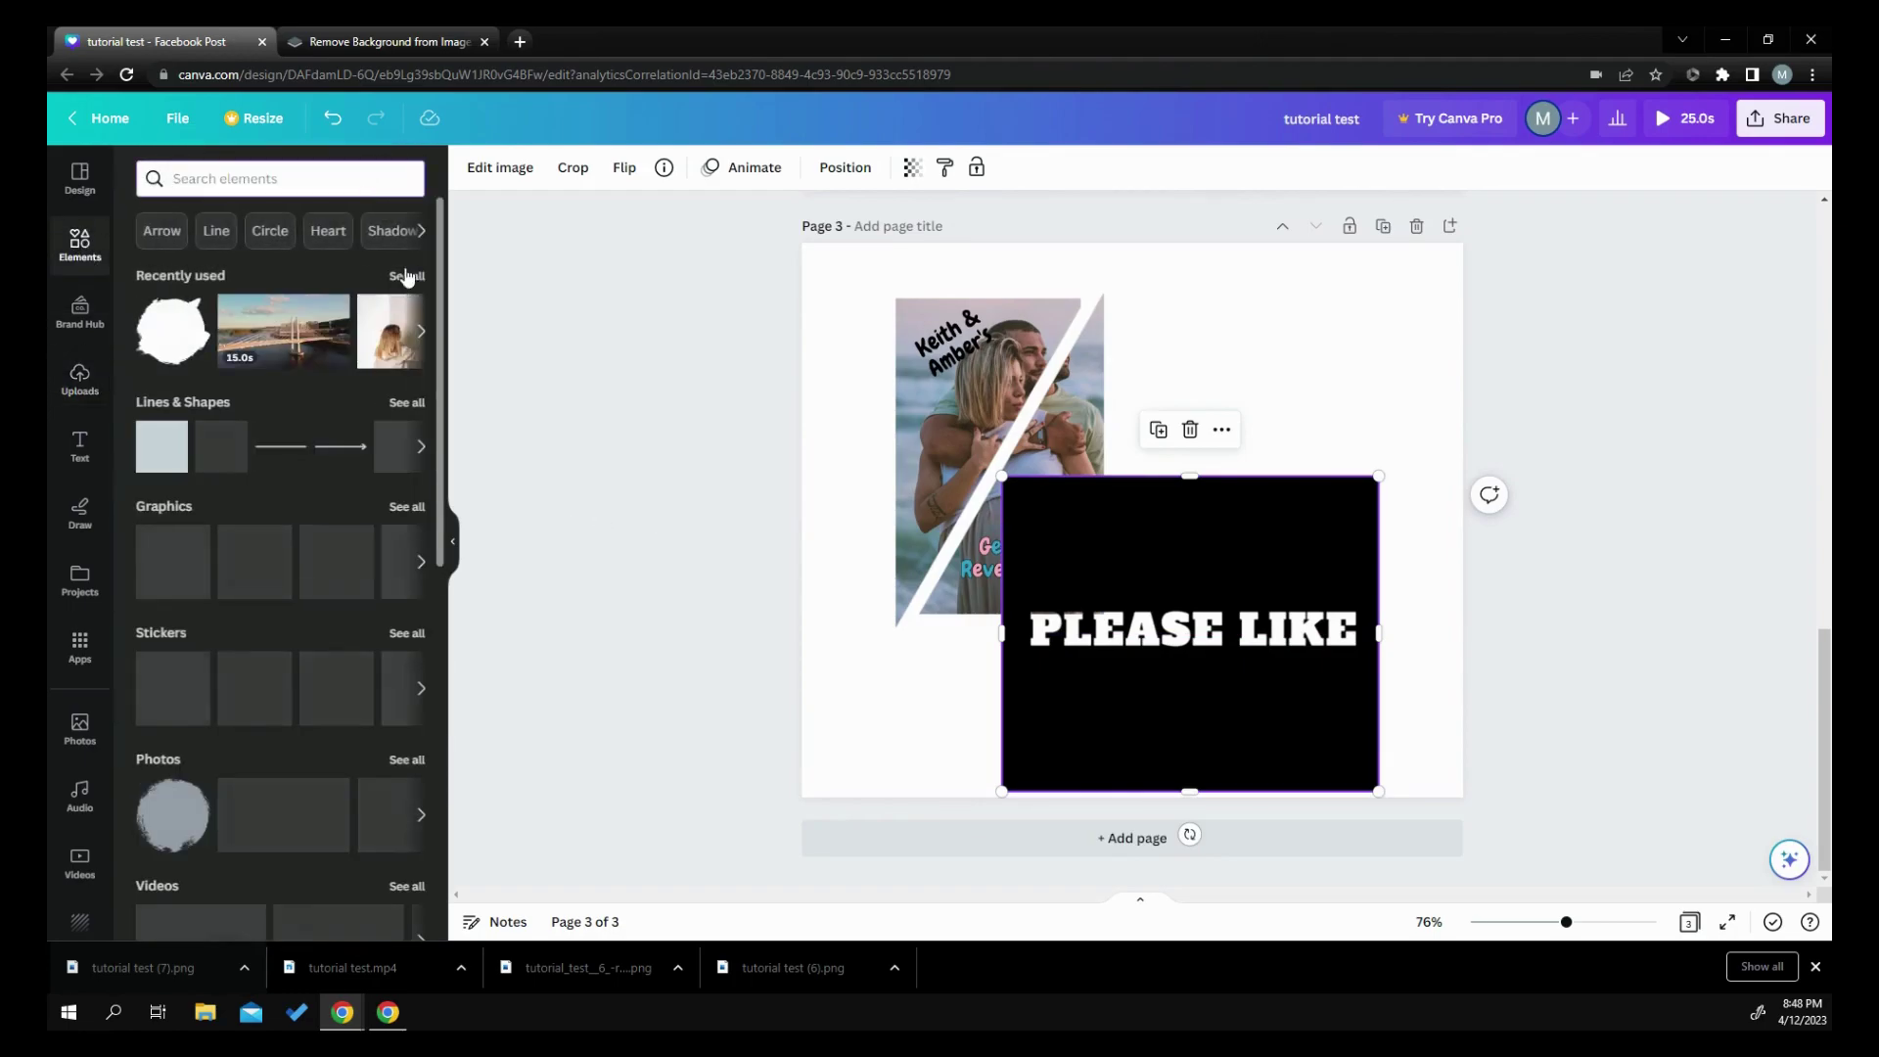
click(403, 277)
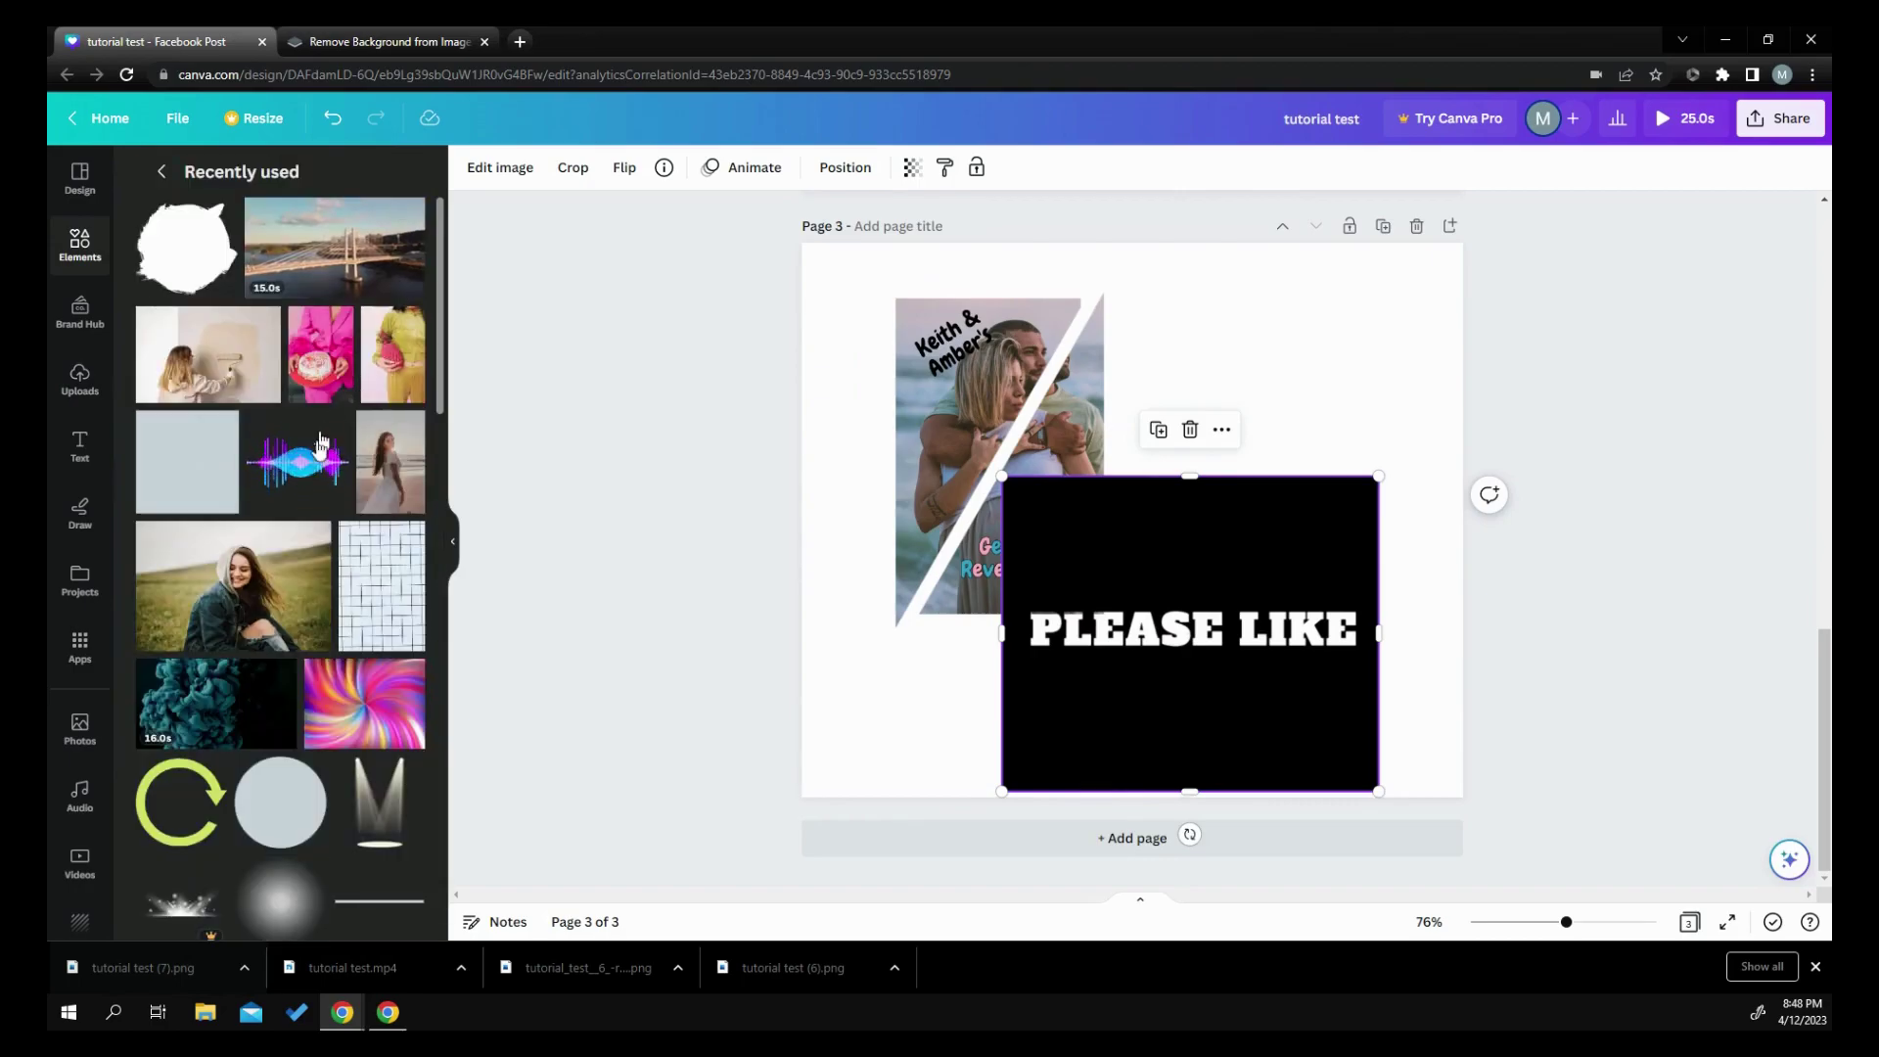
click(323, 462)
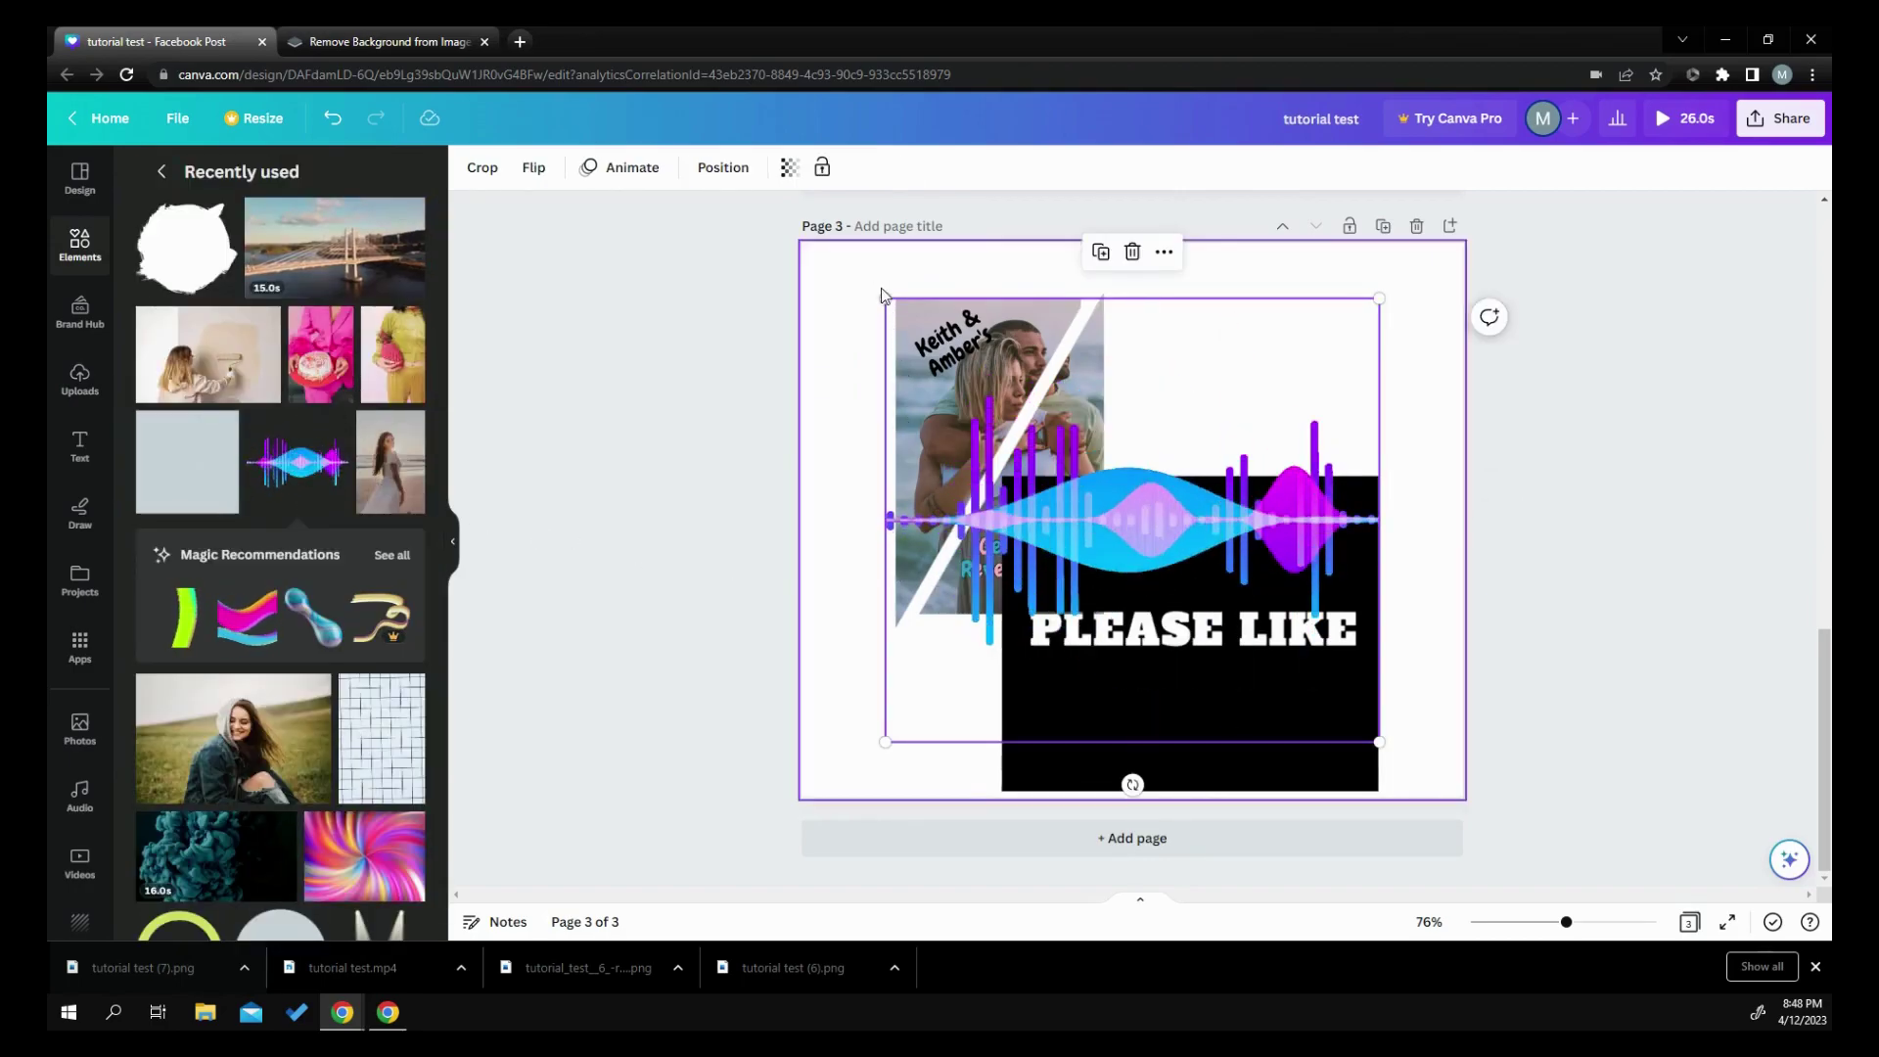
drag(883, 296, 1070, 463)
Step: Nudge the black image up and move the waveform layer beneath it
click(1036, 643)
drag(1035, 643, 1046, 612)
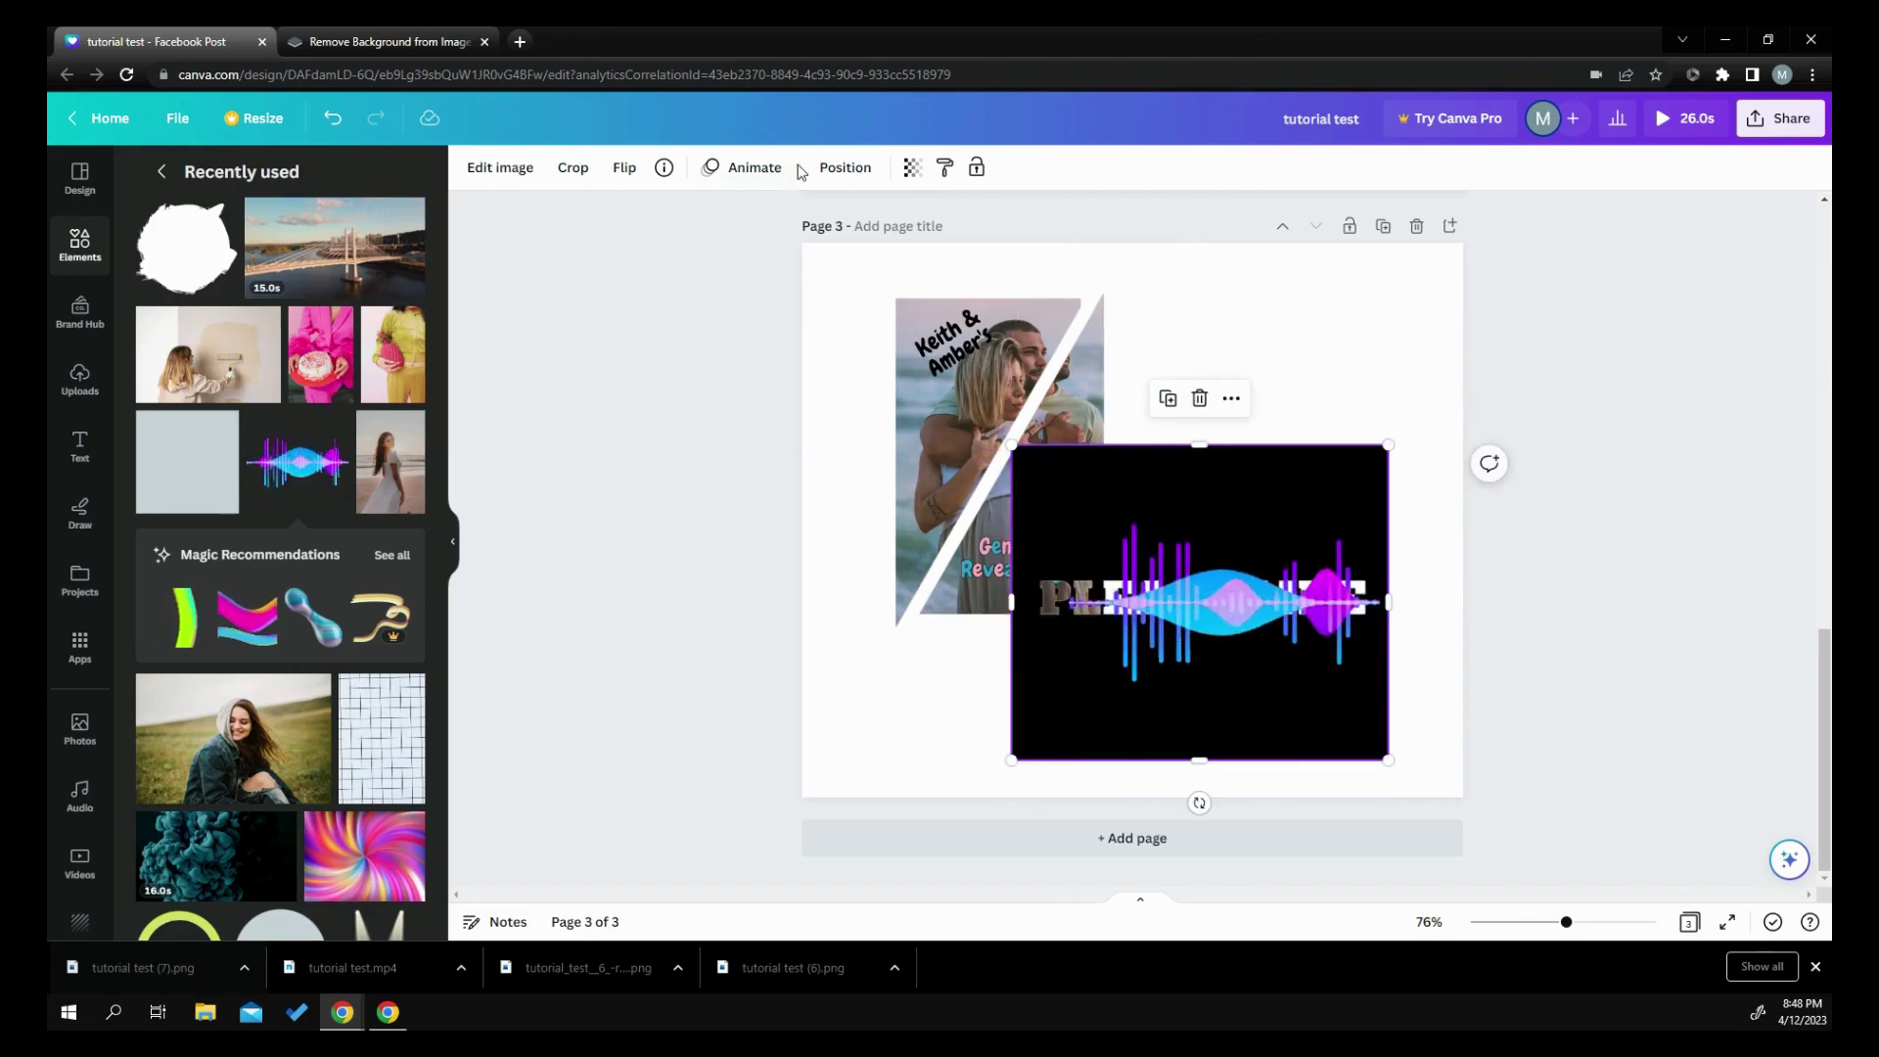
click(844, 168)
click(352, 170)
drag(307, 285, 310, 372)
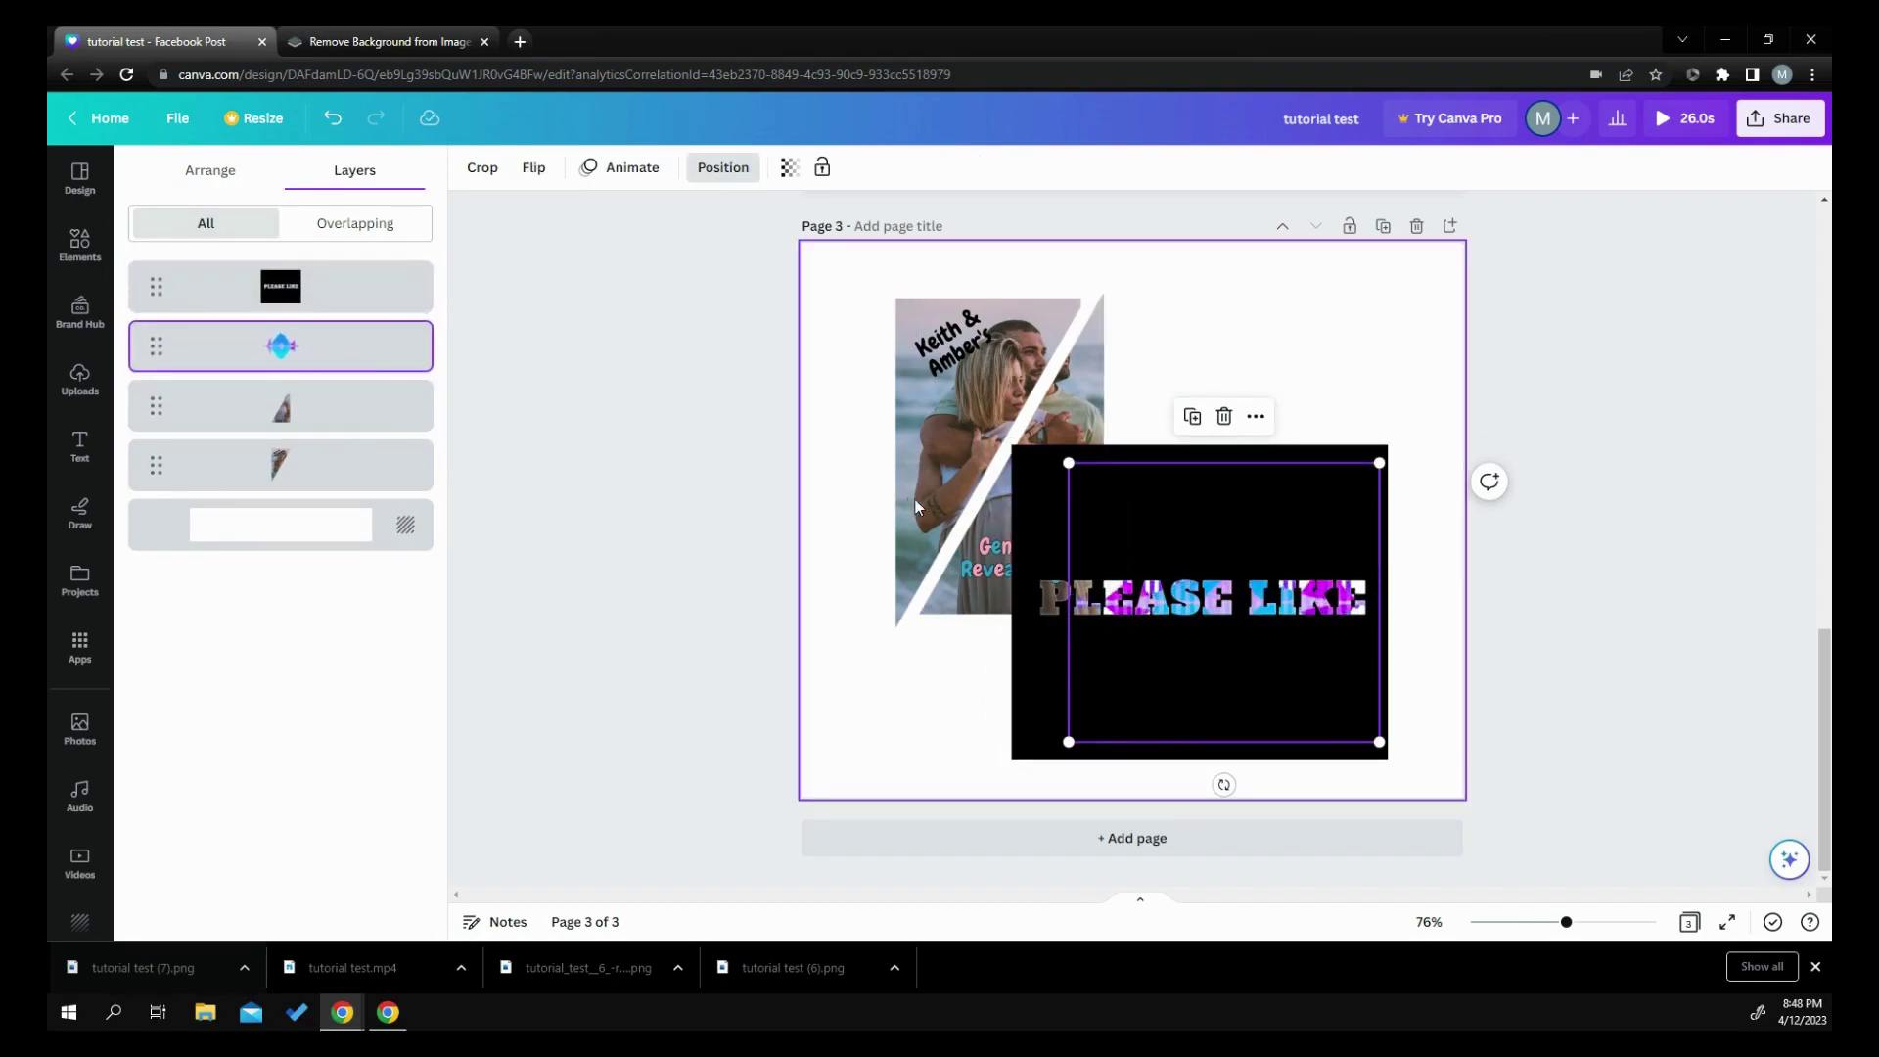
Step: Delete both photo pieces from page 3
click(1055, 396)
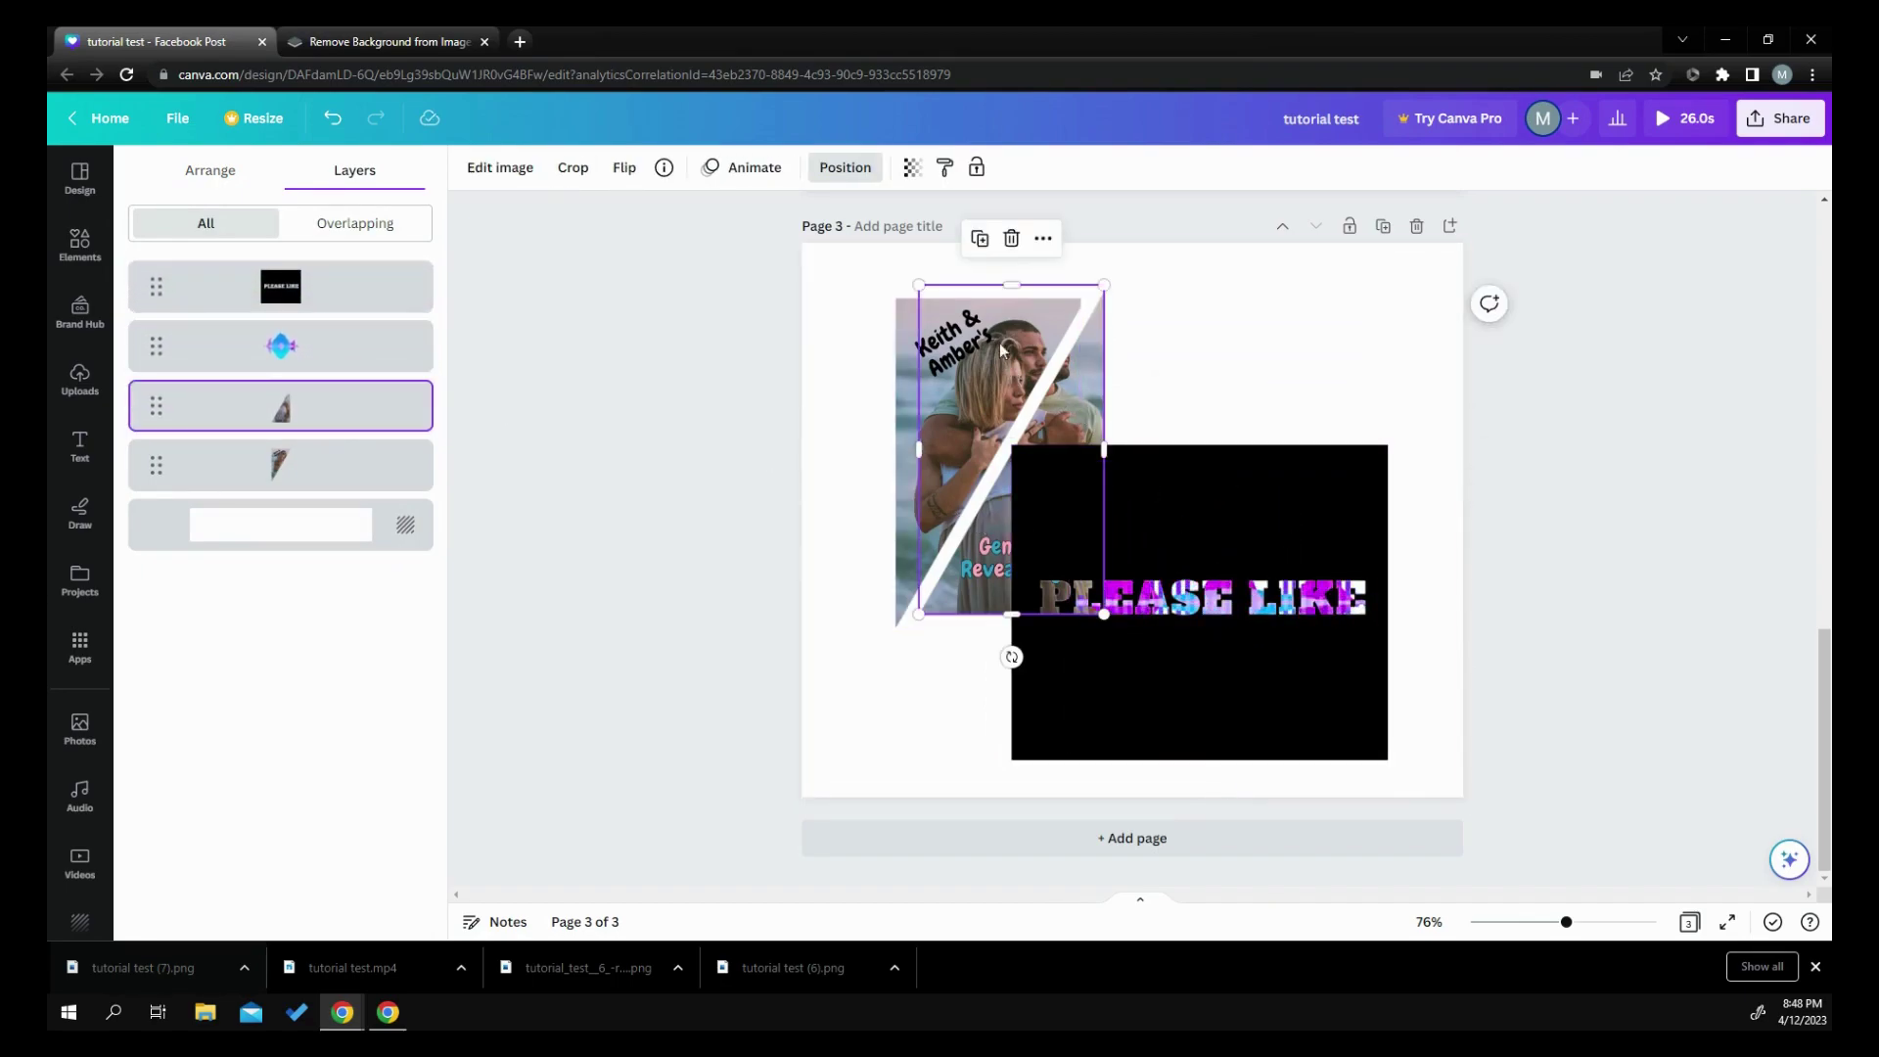
click(1010, 239)
click(955, 336)
click(984, 257)
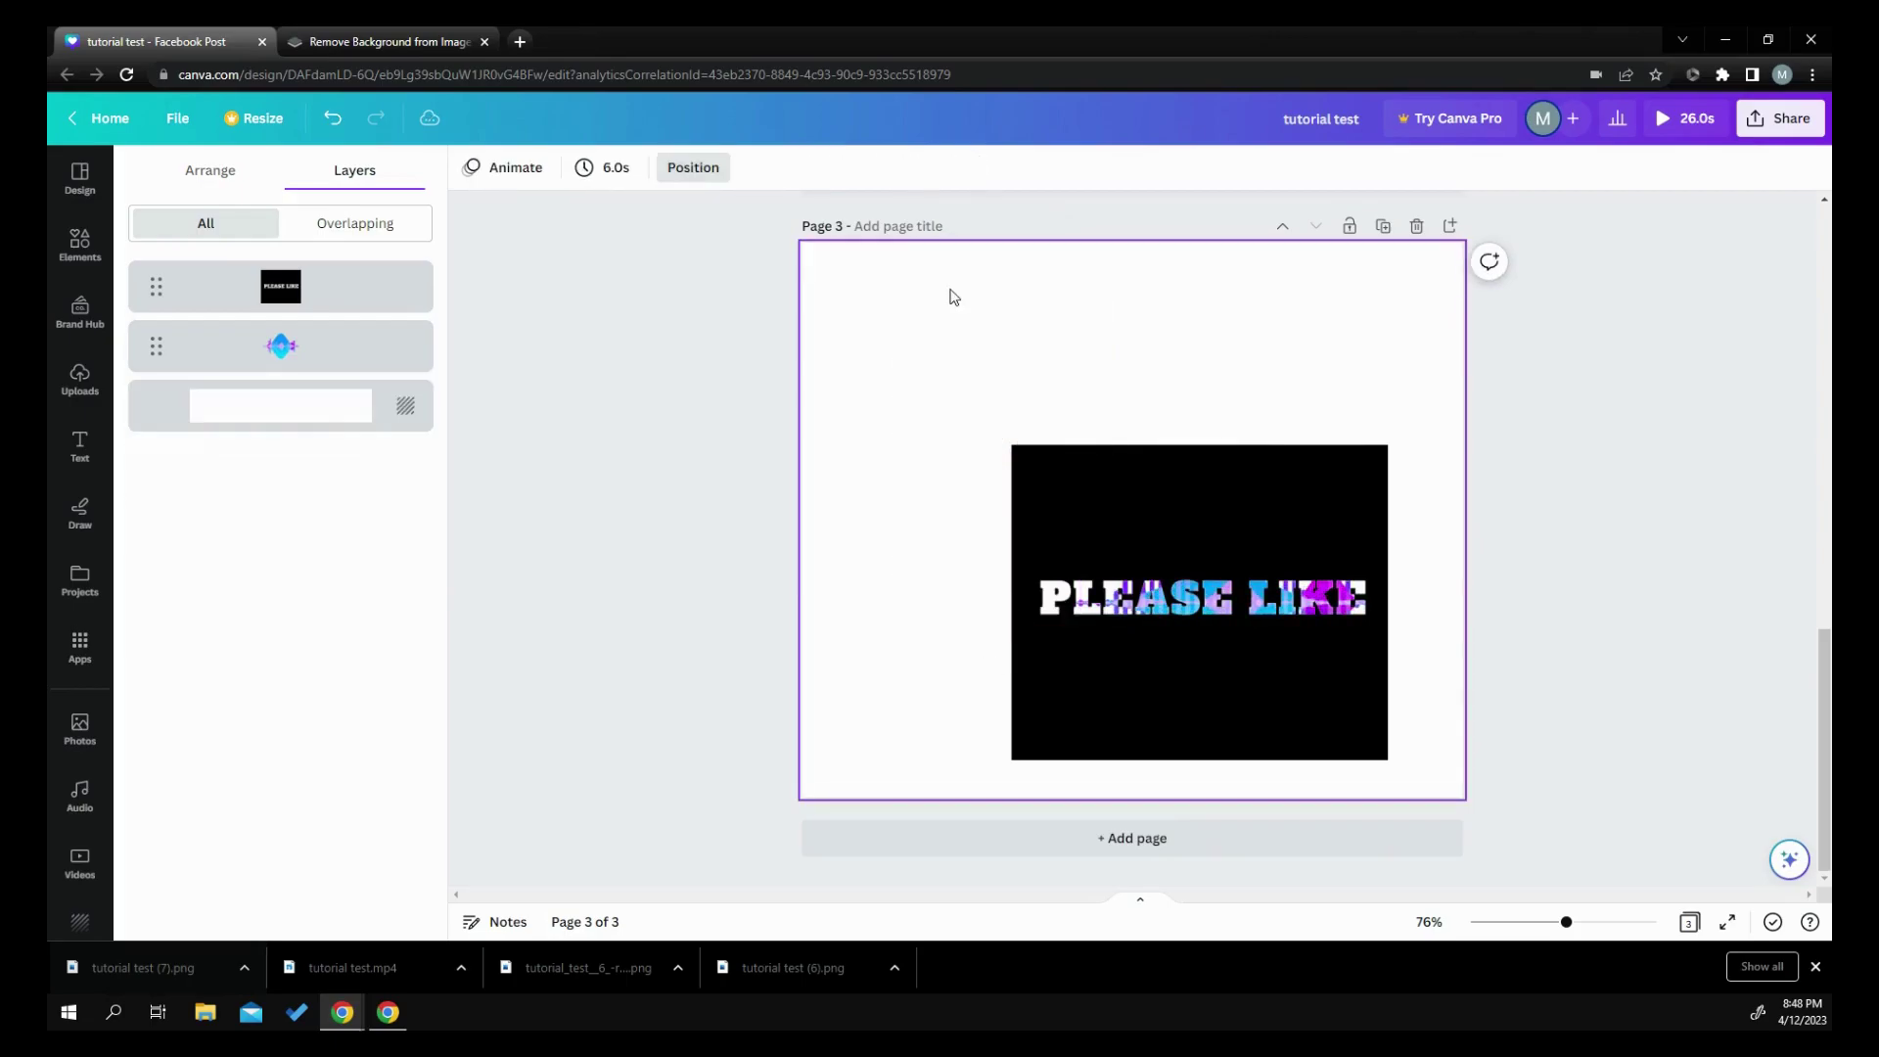
Step: Make the page background black and select the PLEASE LIKE image
click(470, 168)
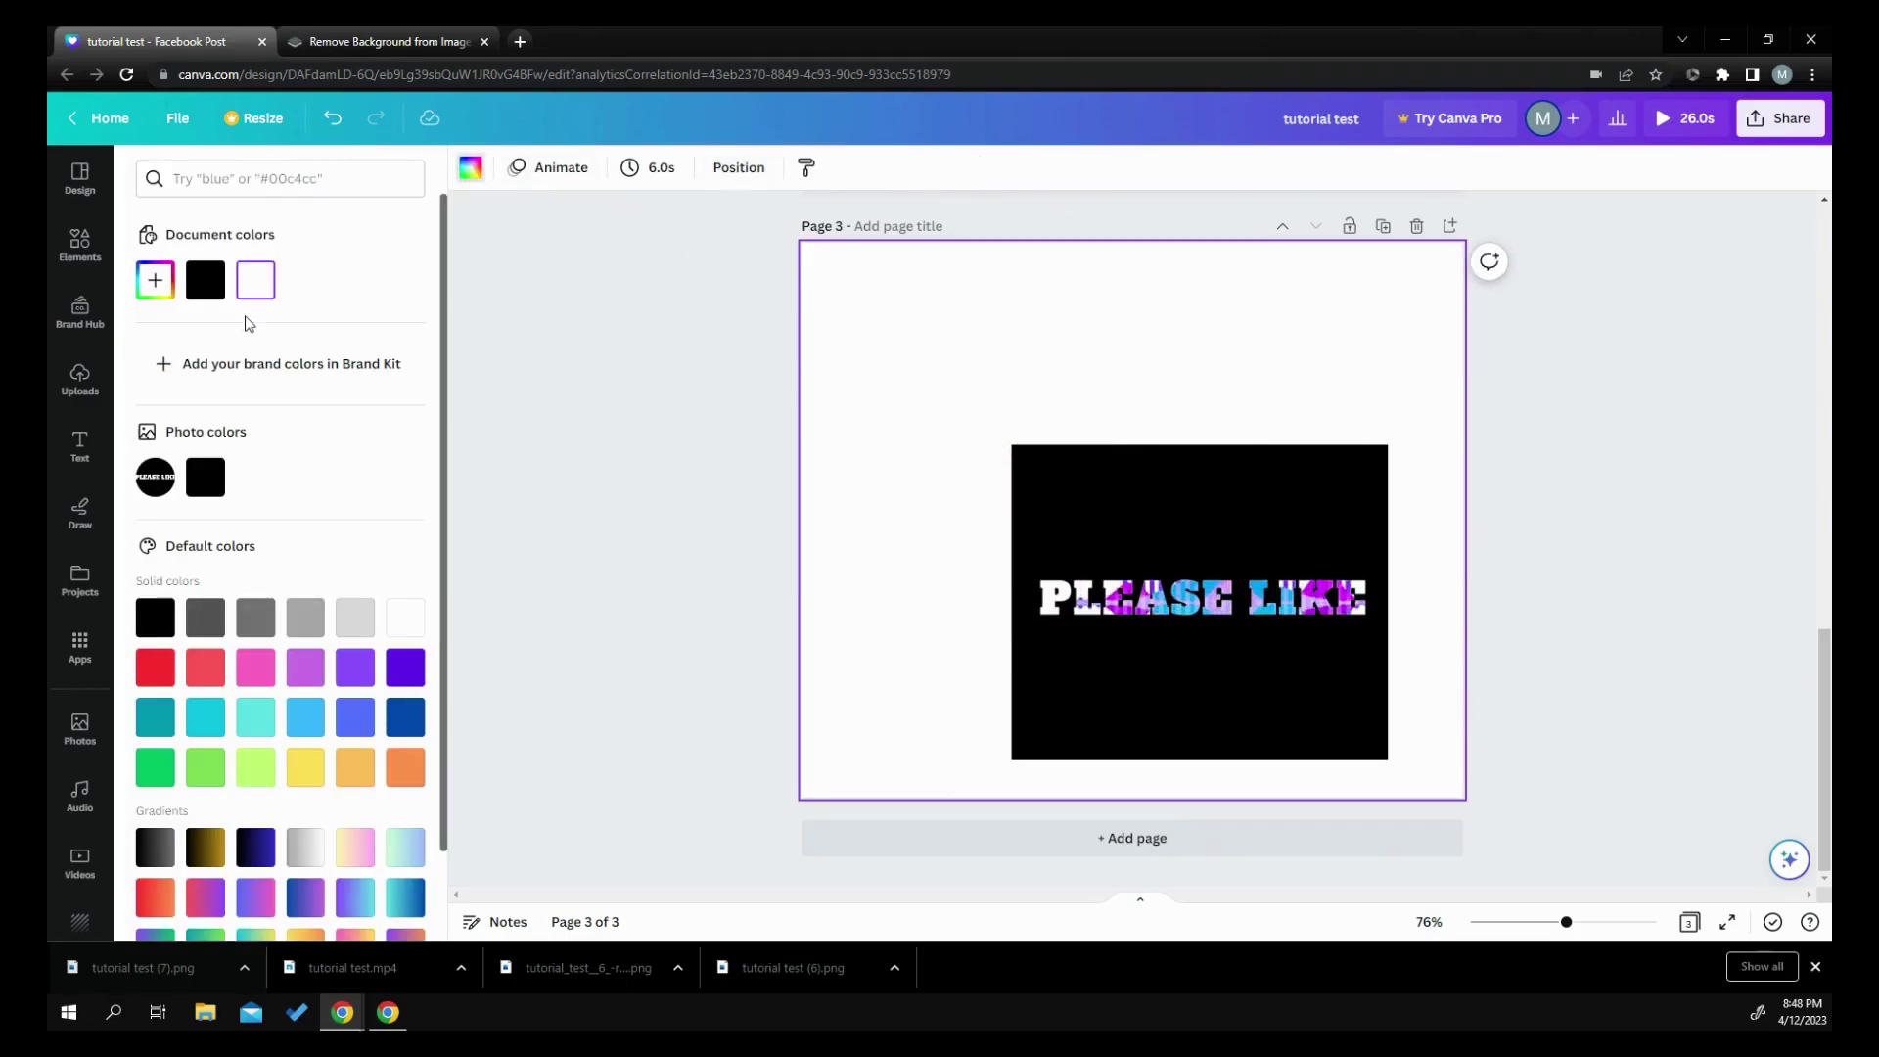
click(208, 283)
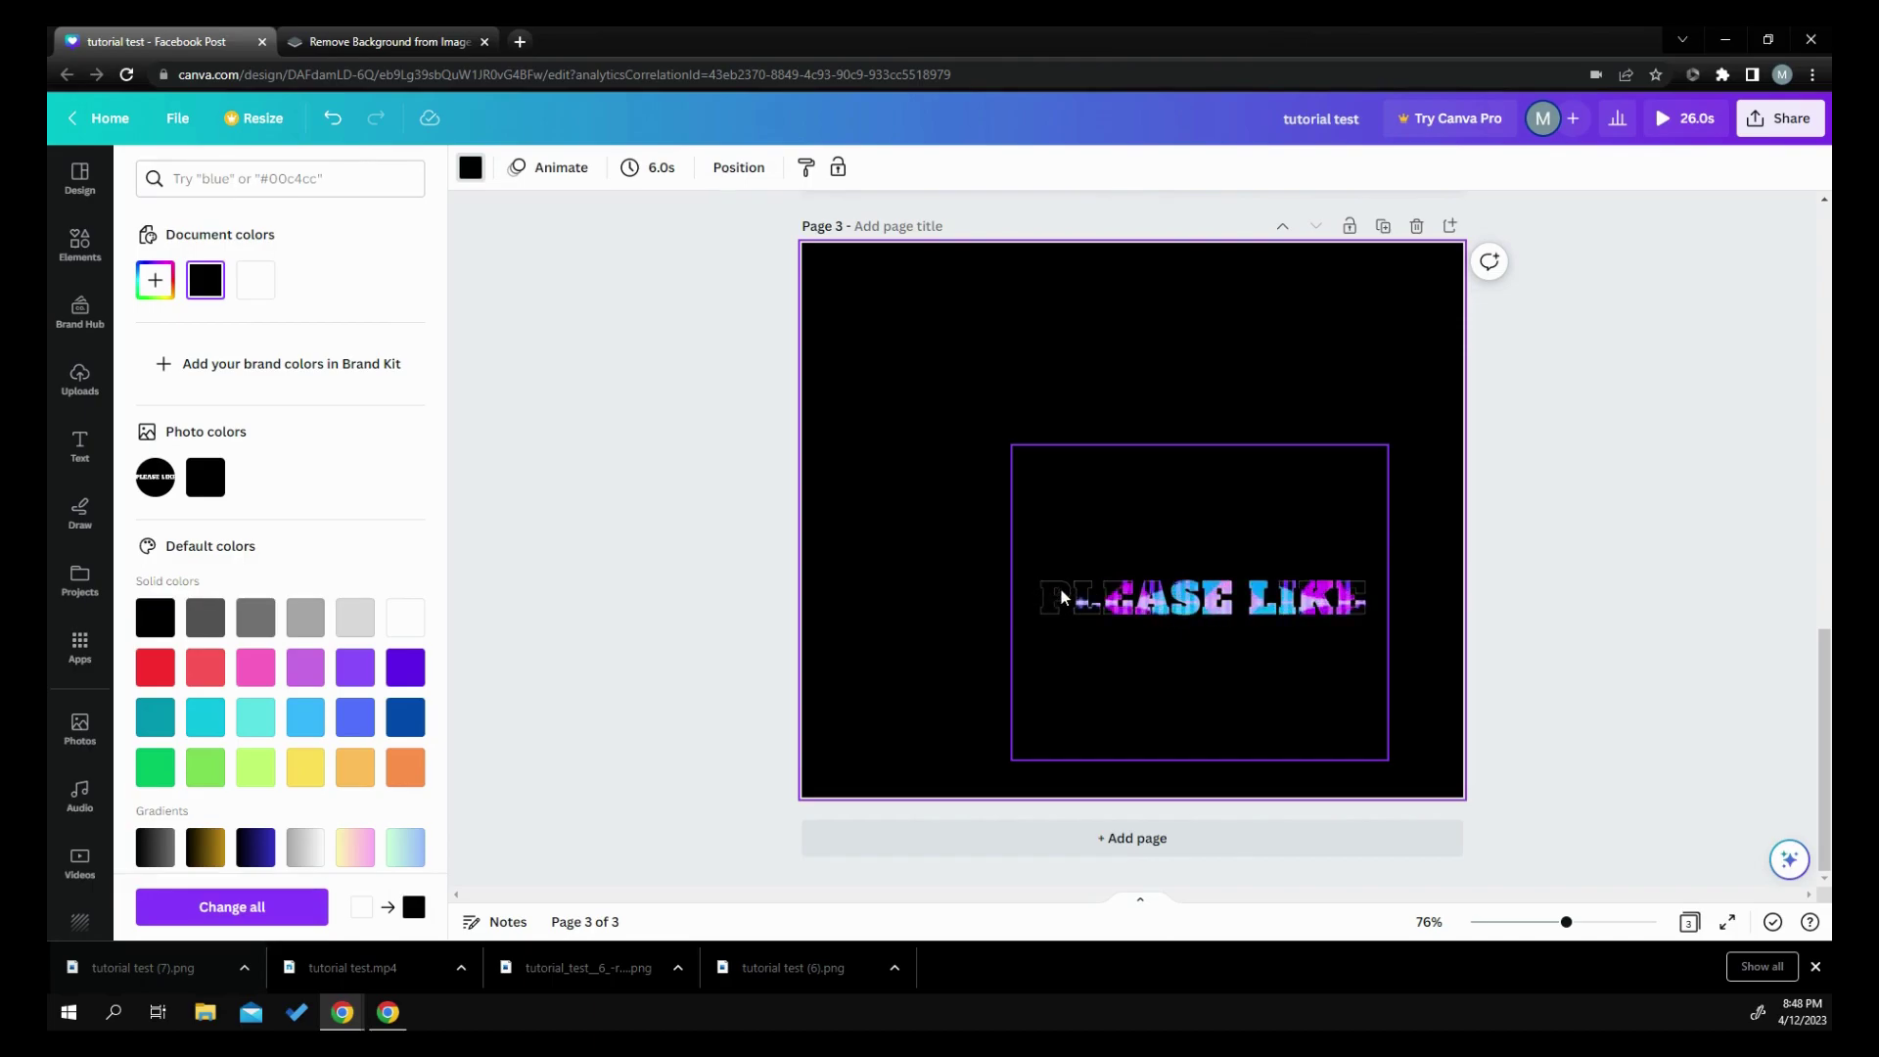
click(1065, 619)
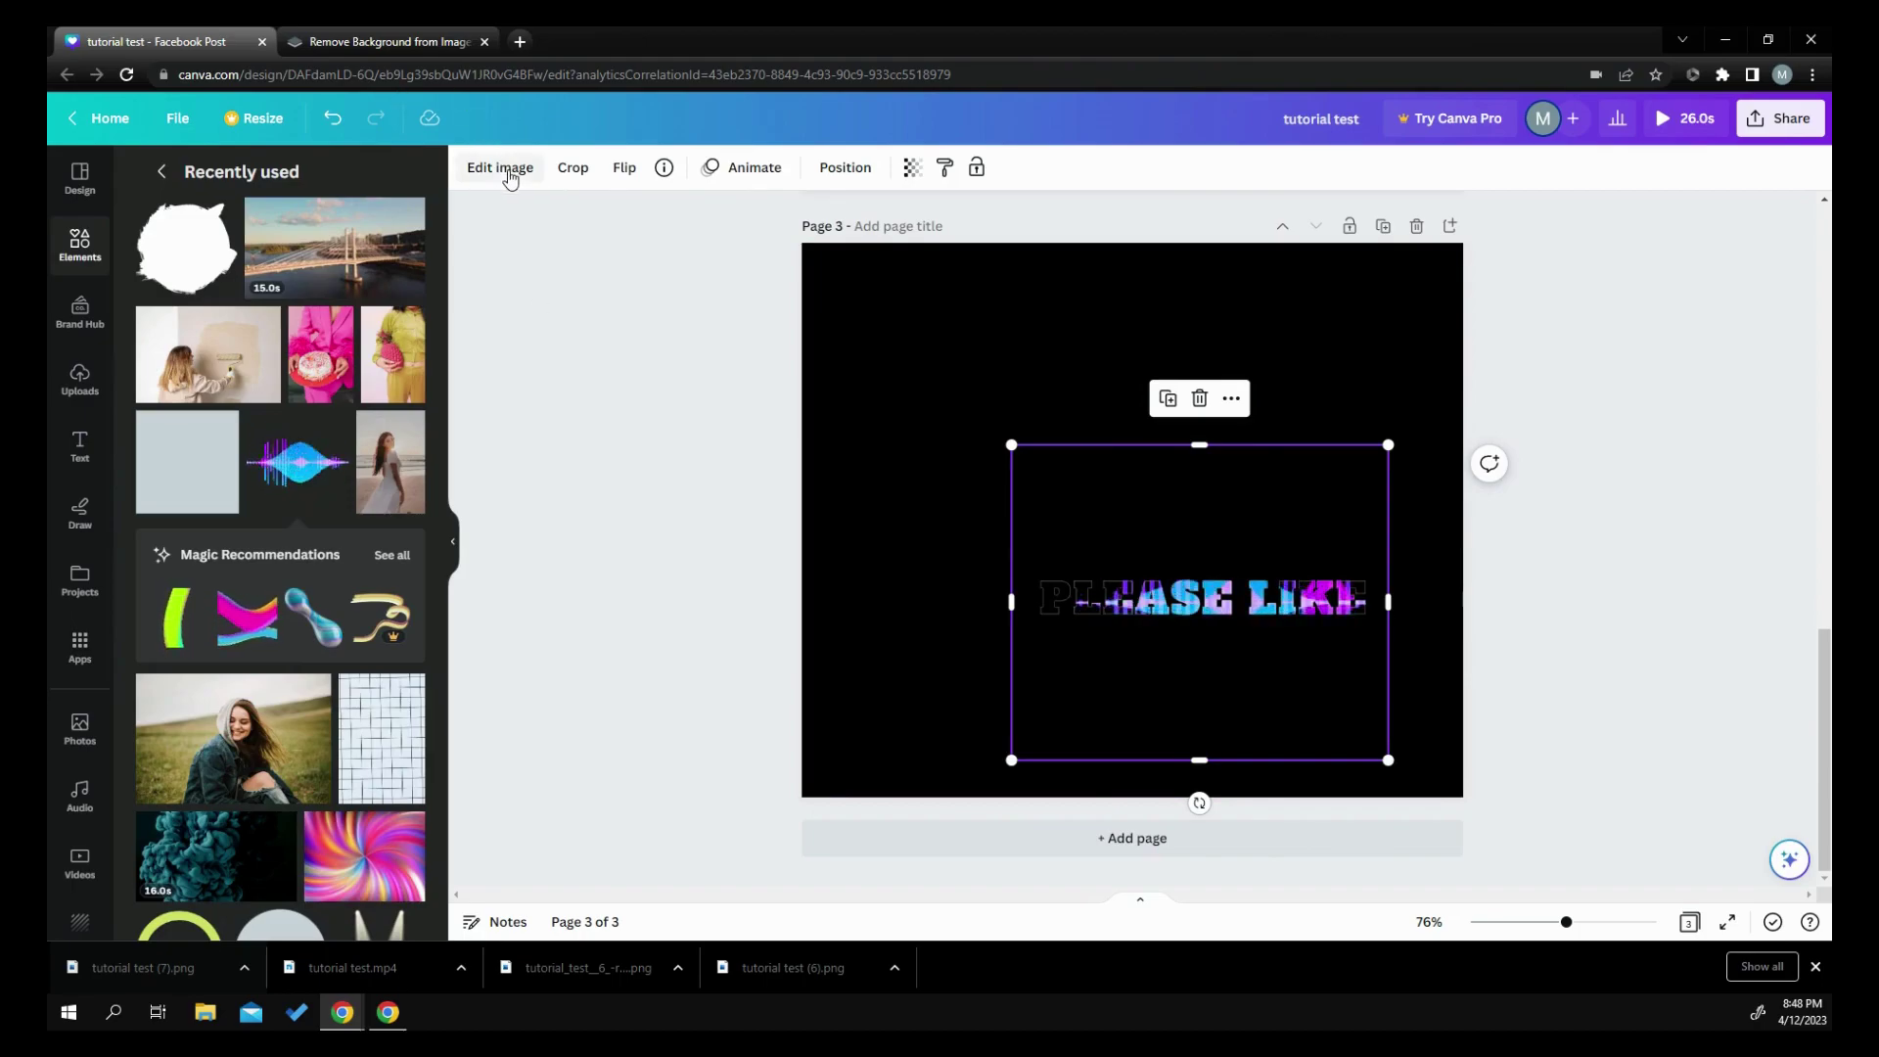
Step: Set the PLEASE LIKE image to brightness -100 and contrast 100
click(505, 170)
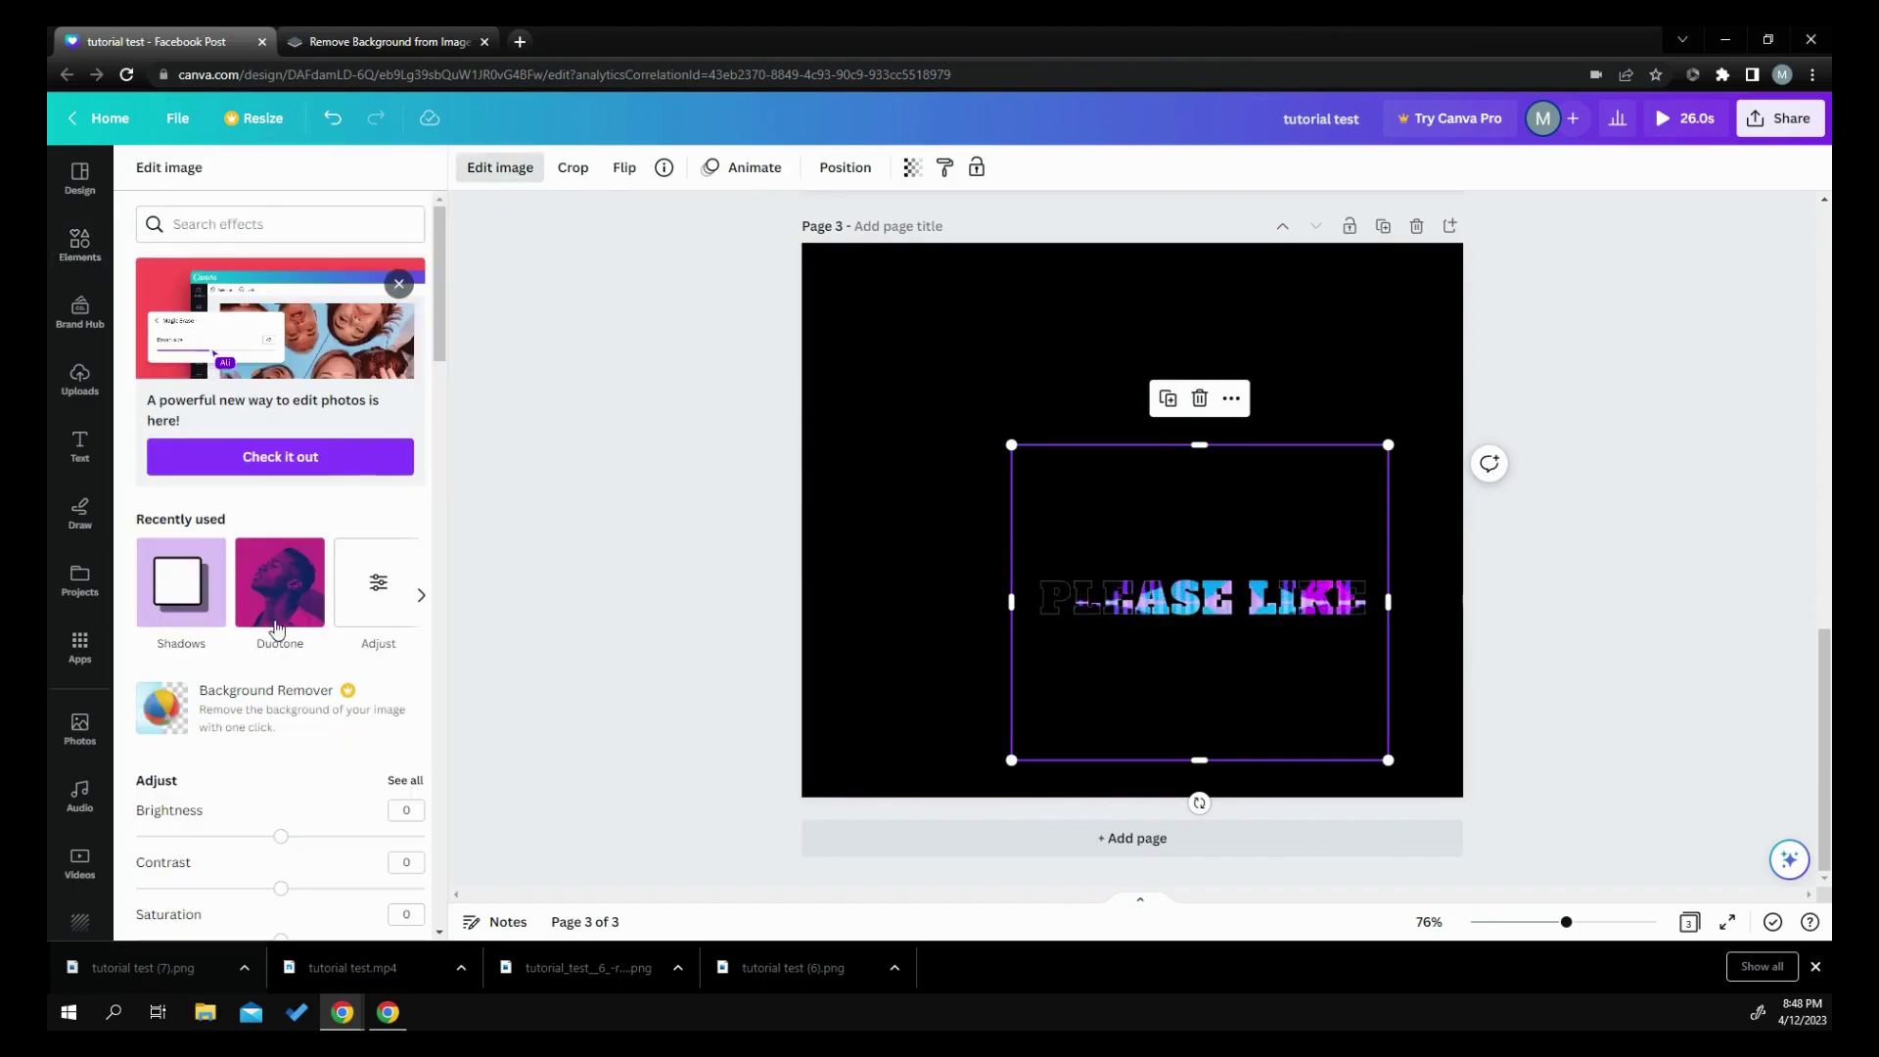
click(375, 602)
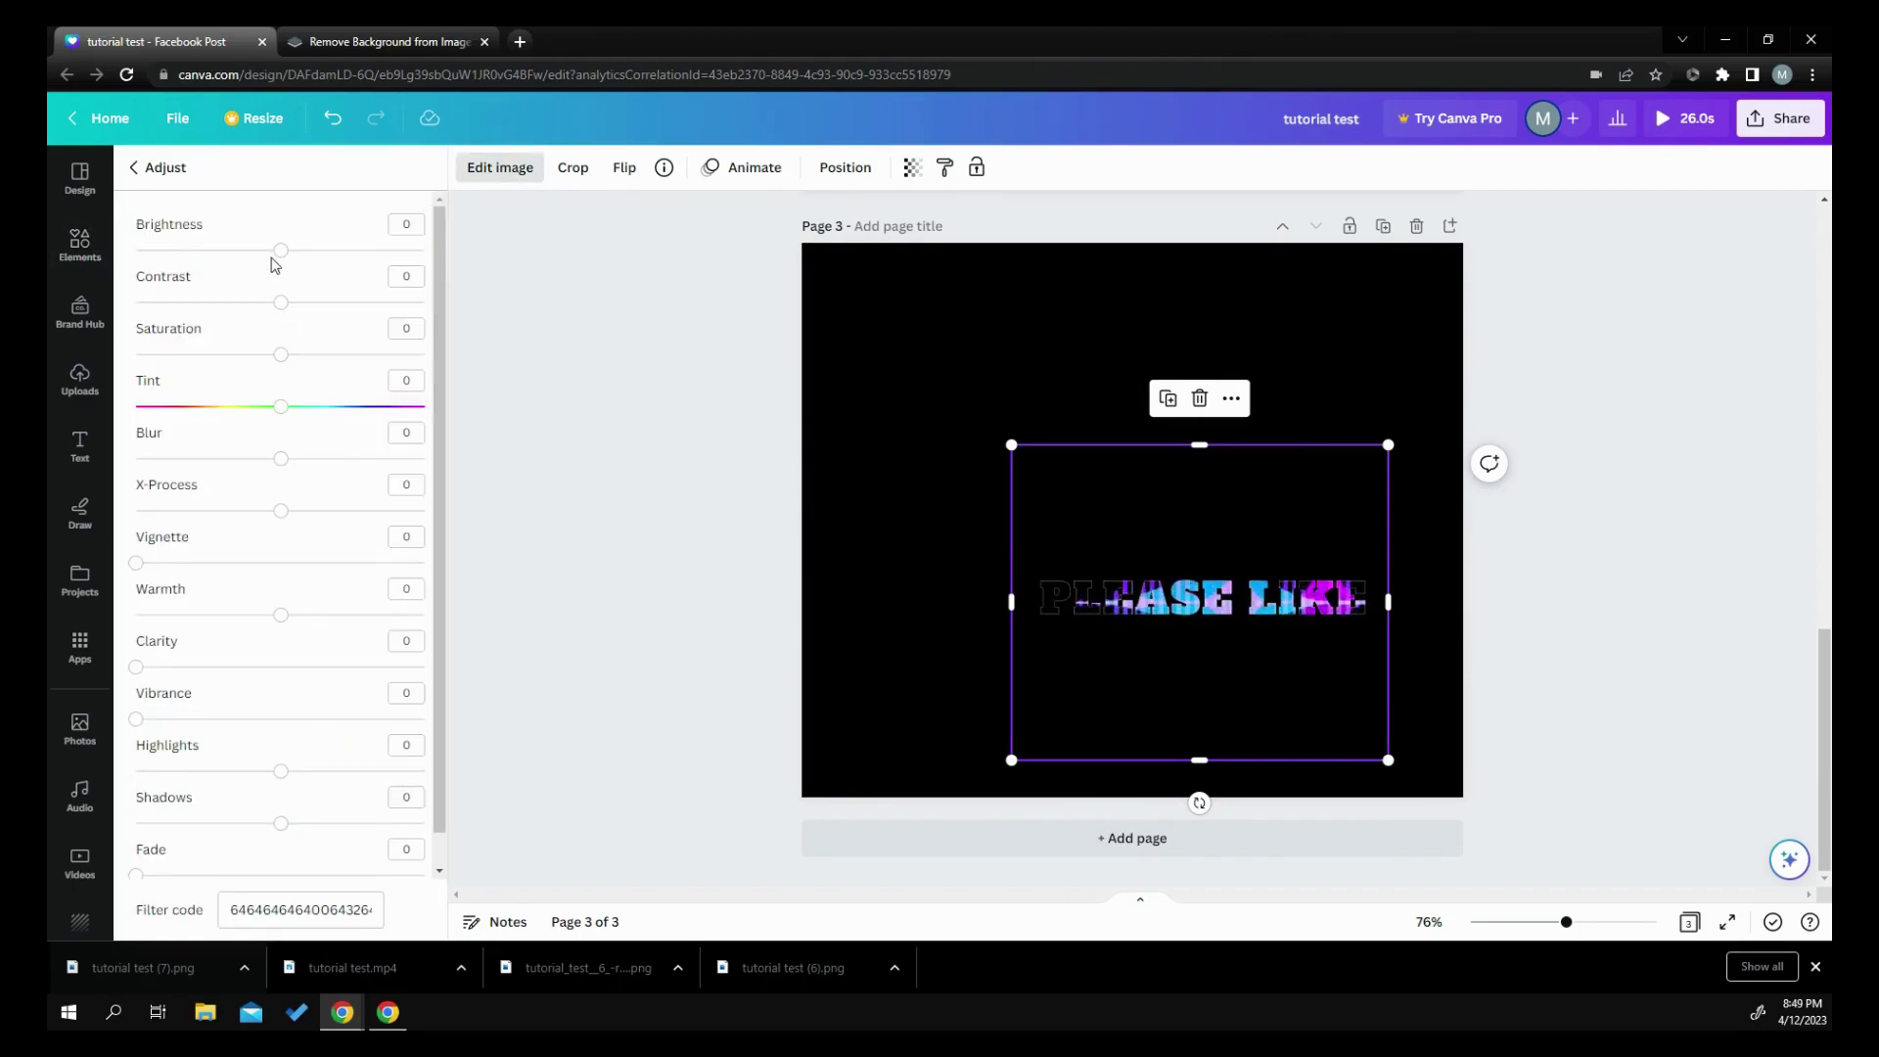
drag(280, 250, 136, 251)
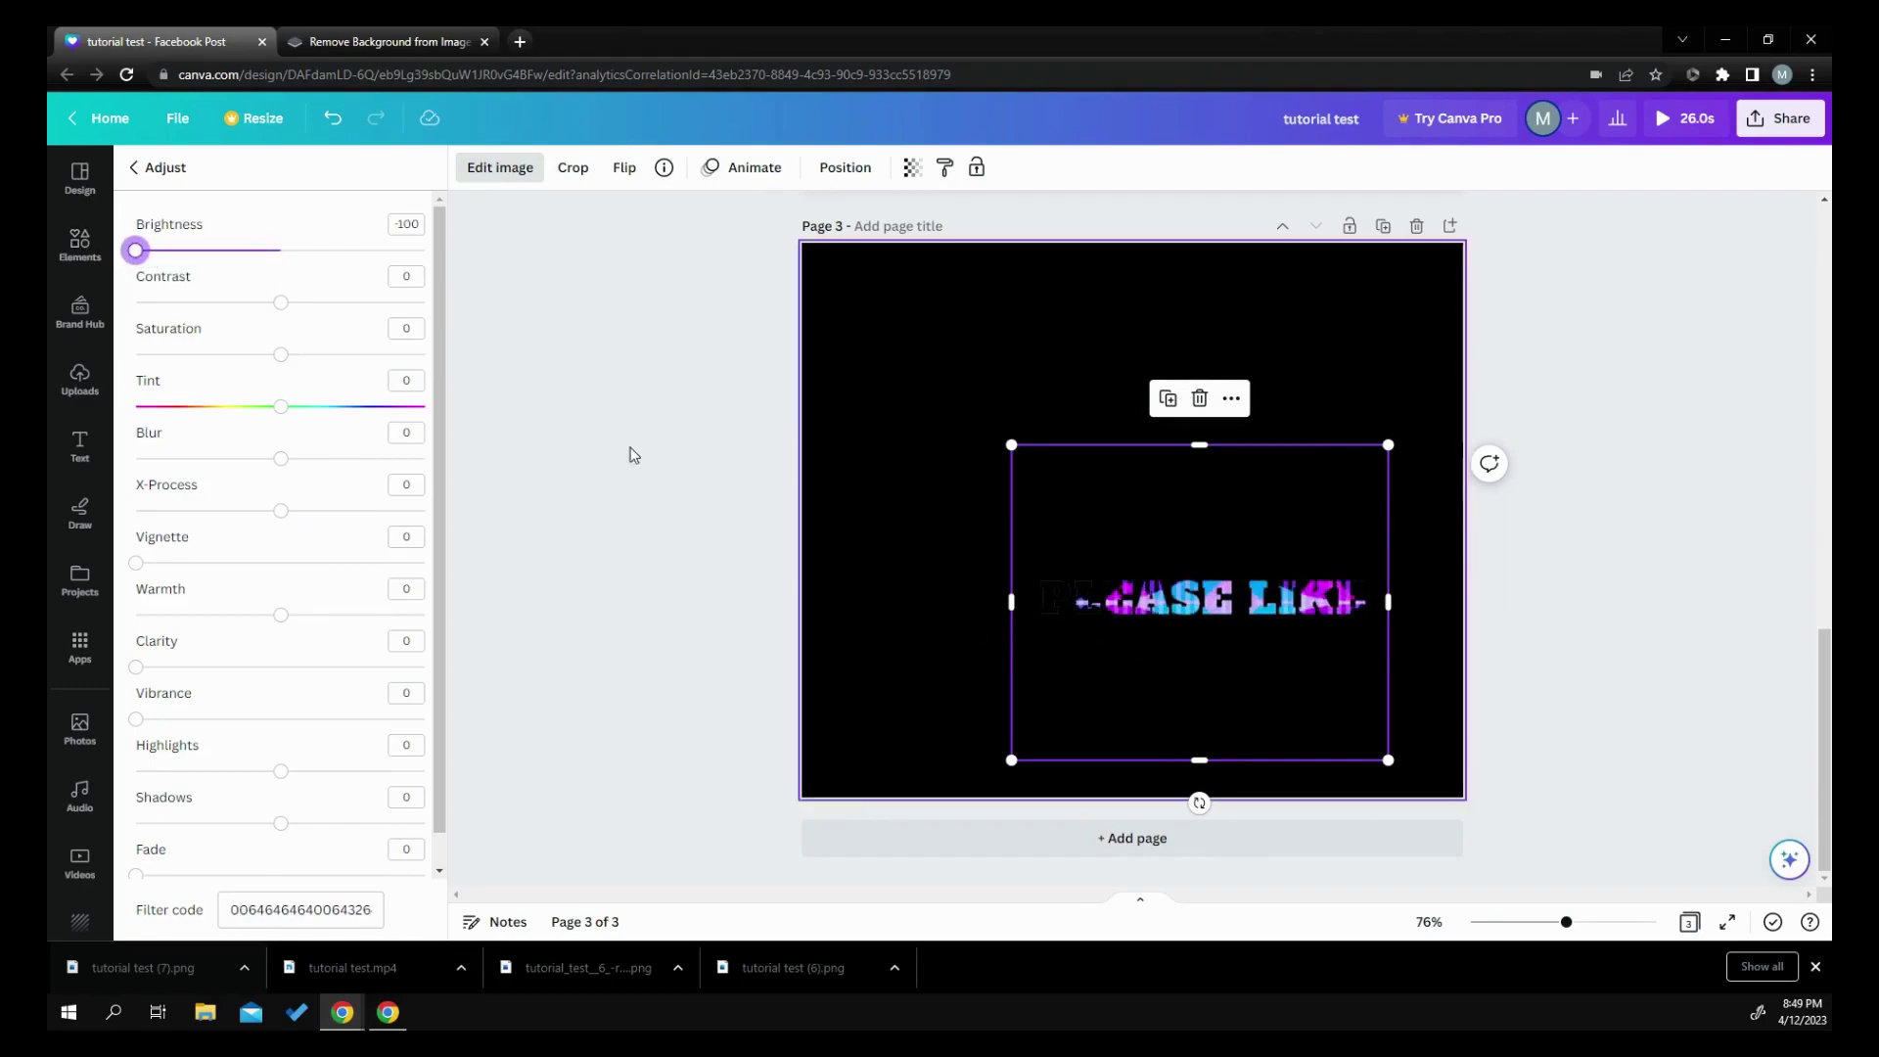
drag(281, 303, 486, 323)
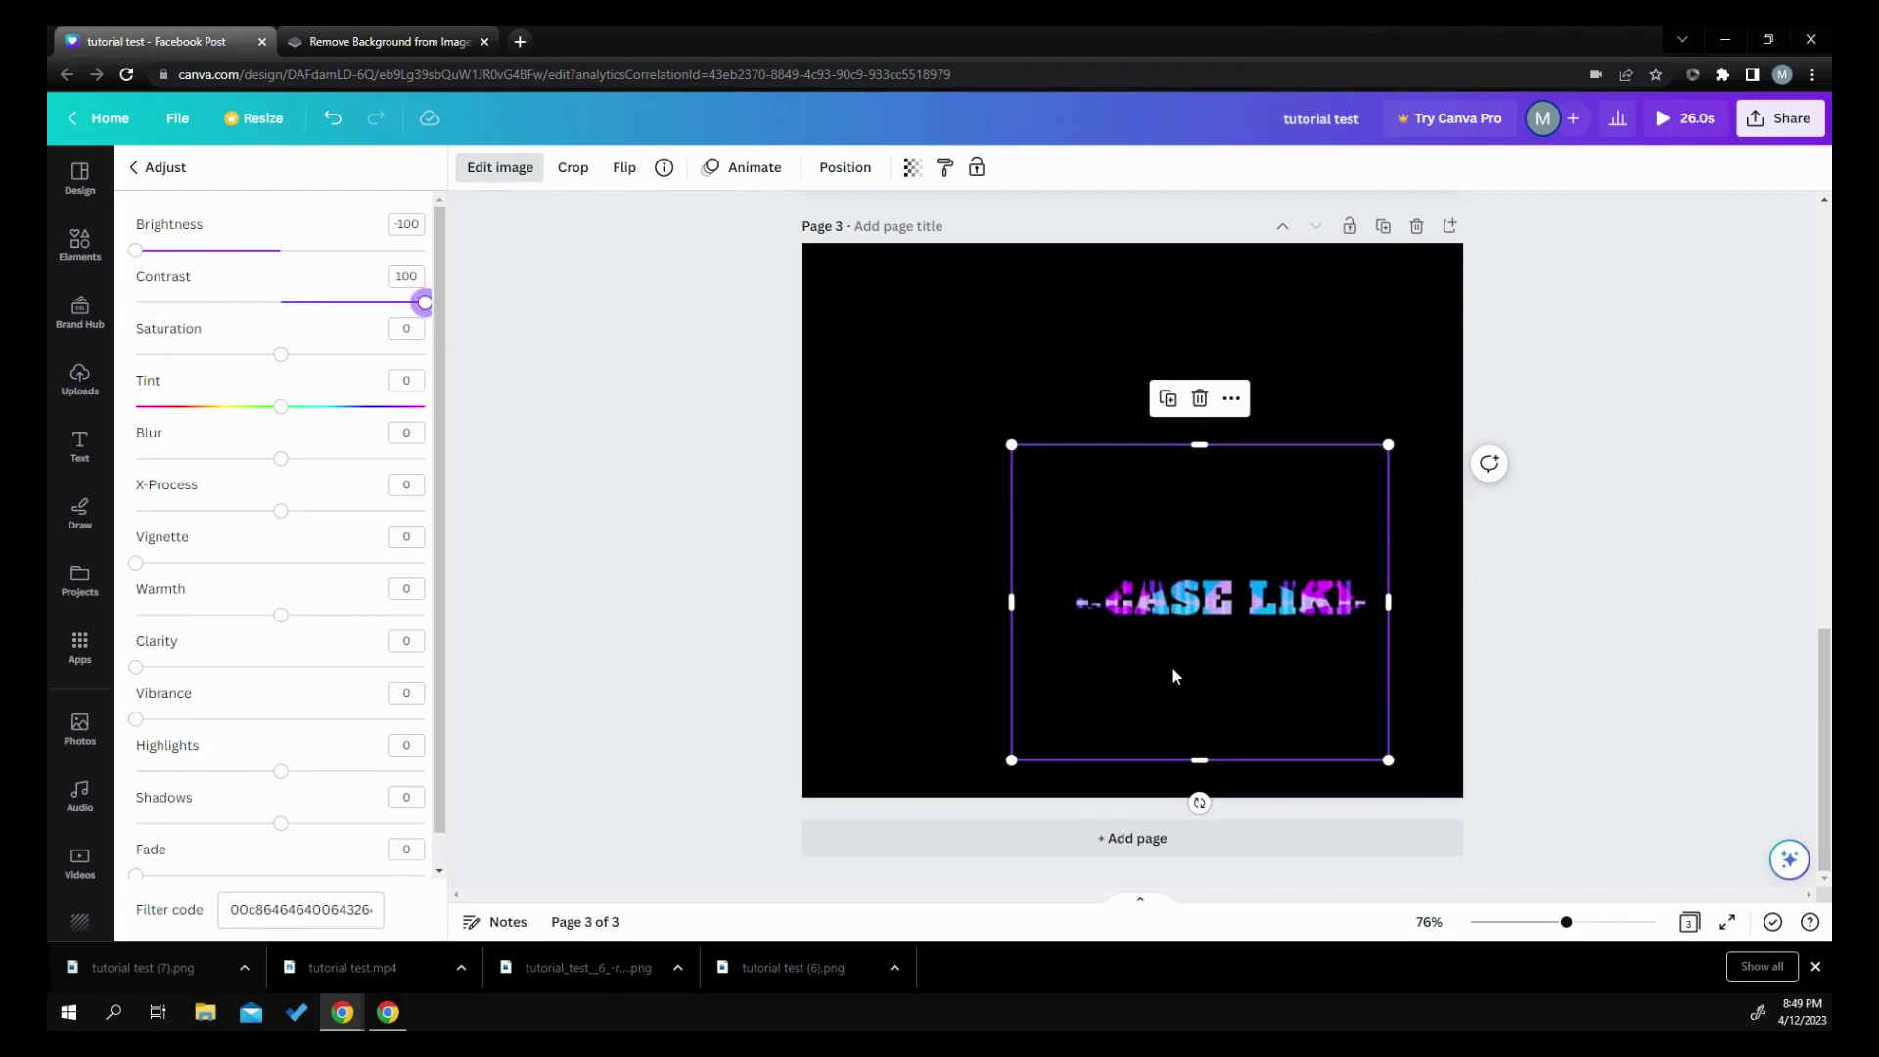
Step: Move and resize the image toward the right side of the page
drag(1173, 675, 1196, 668)
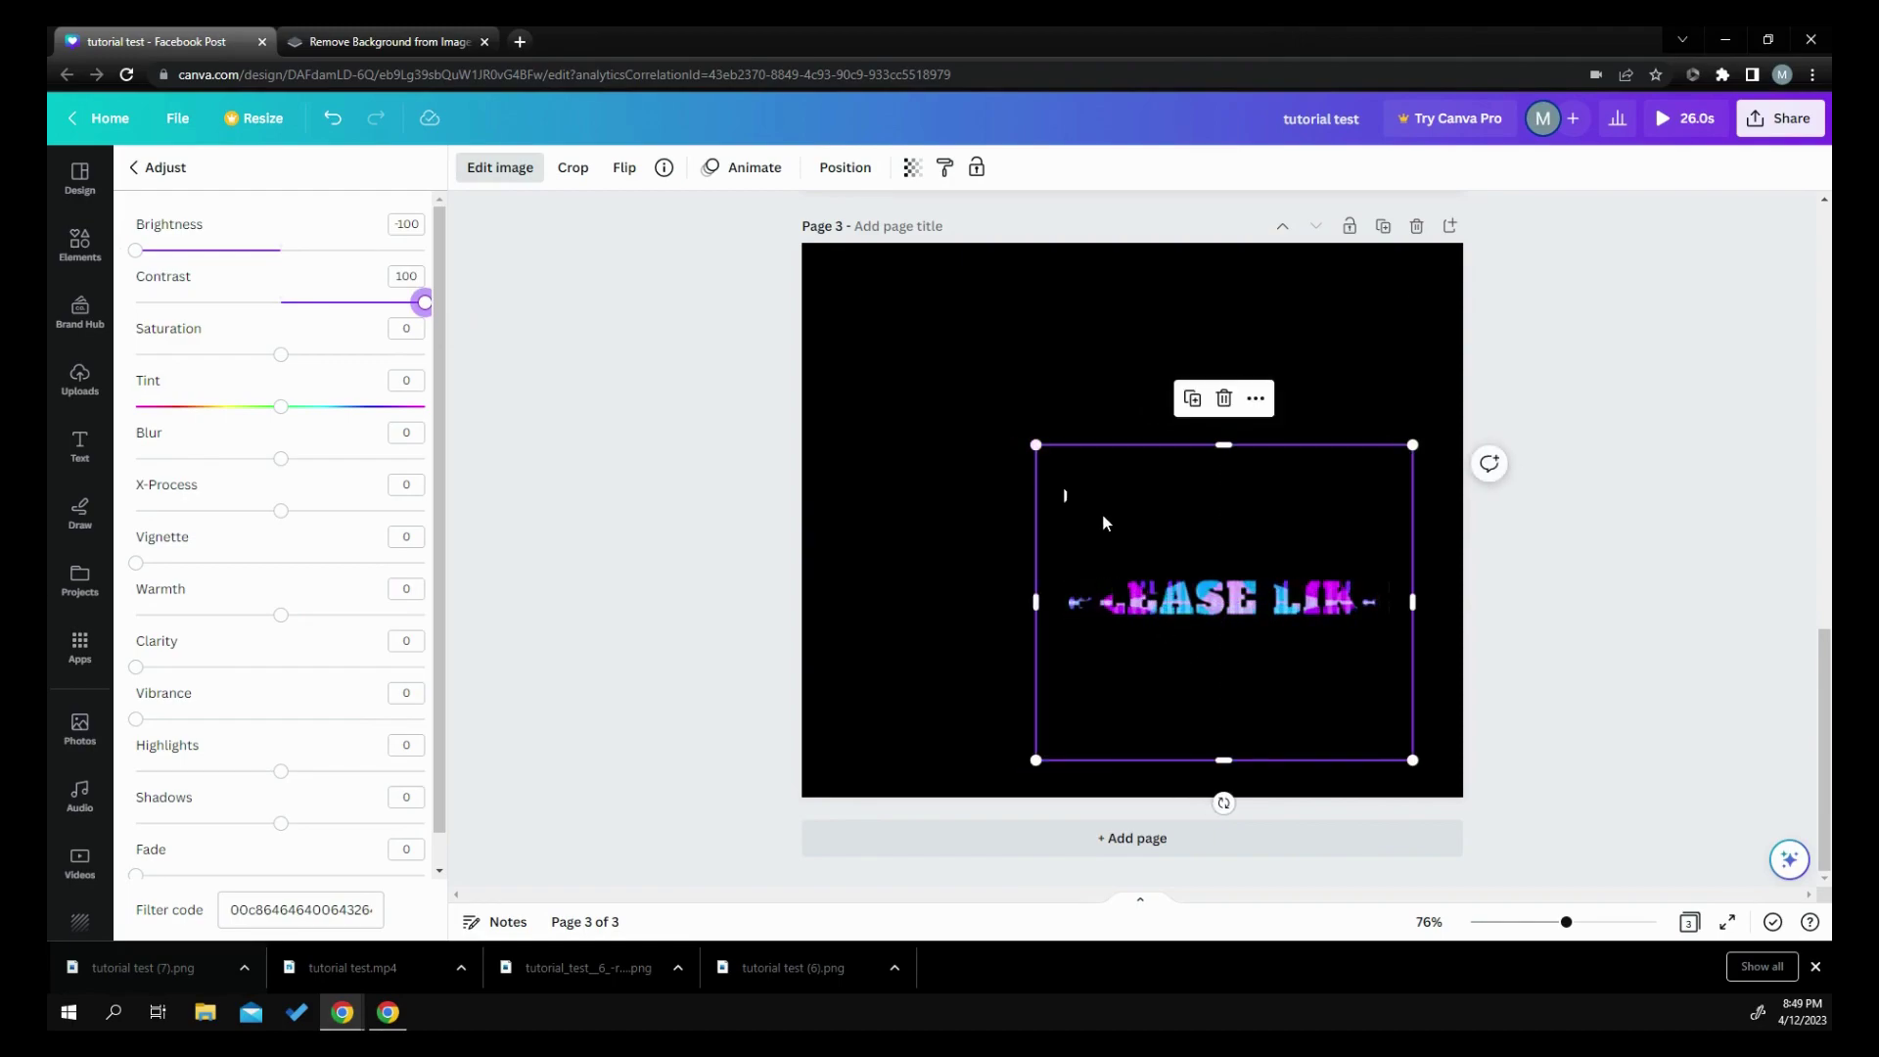
drag(1104, 516, 1131, 523)
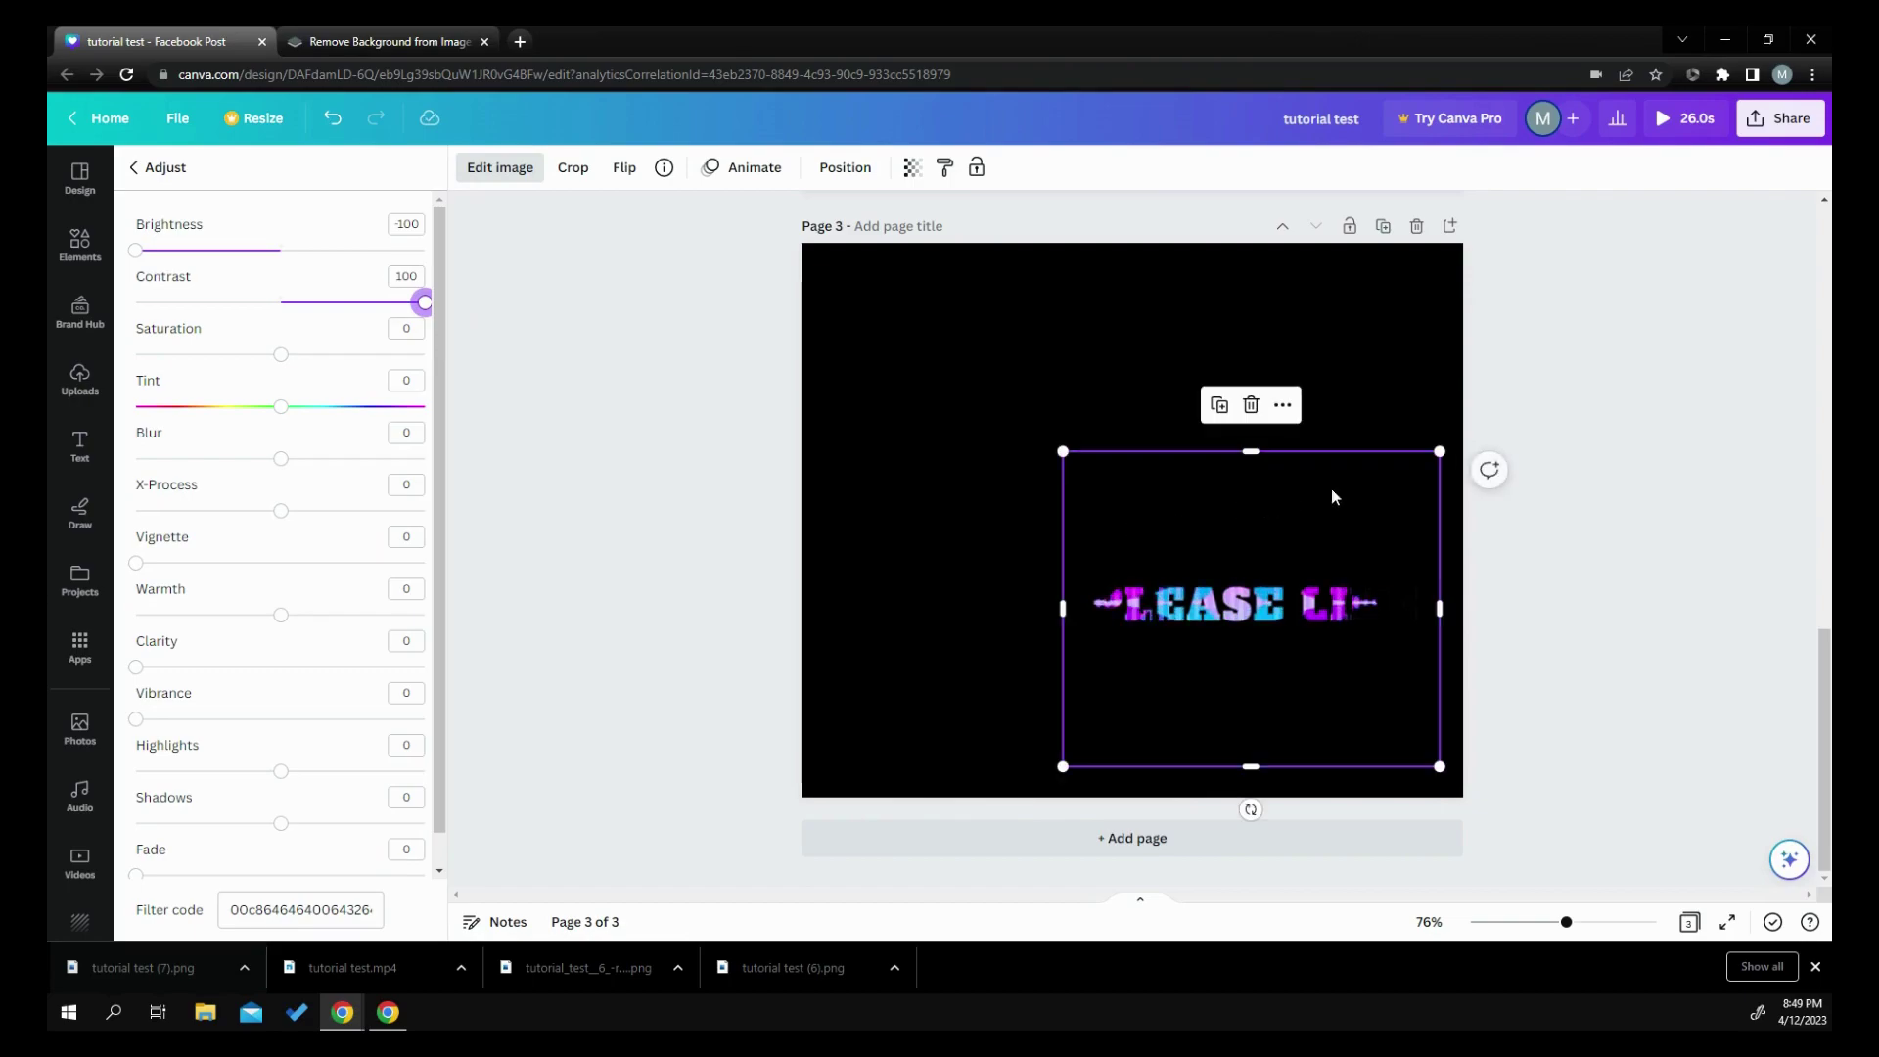
drag(1439, 452, 1454, 439)
drag(1265, 690, 1213, 673)
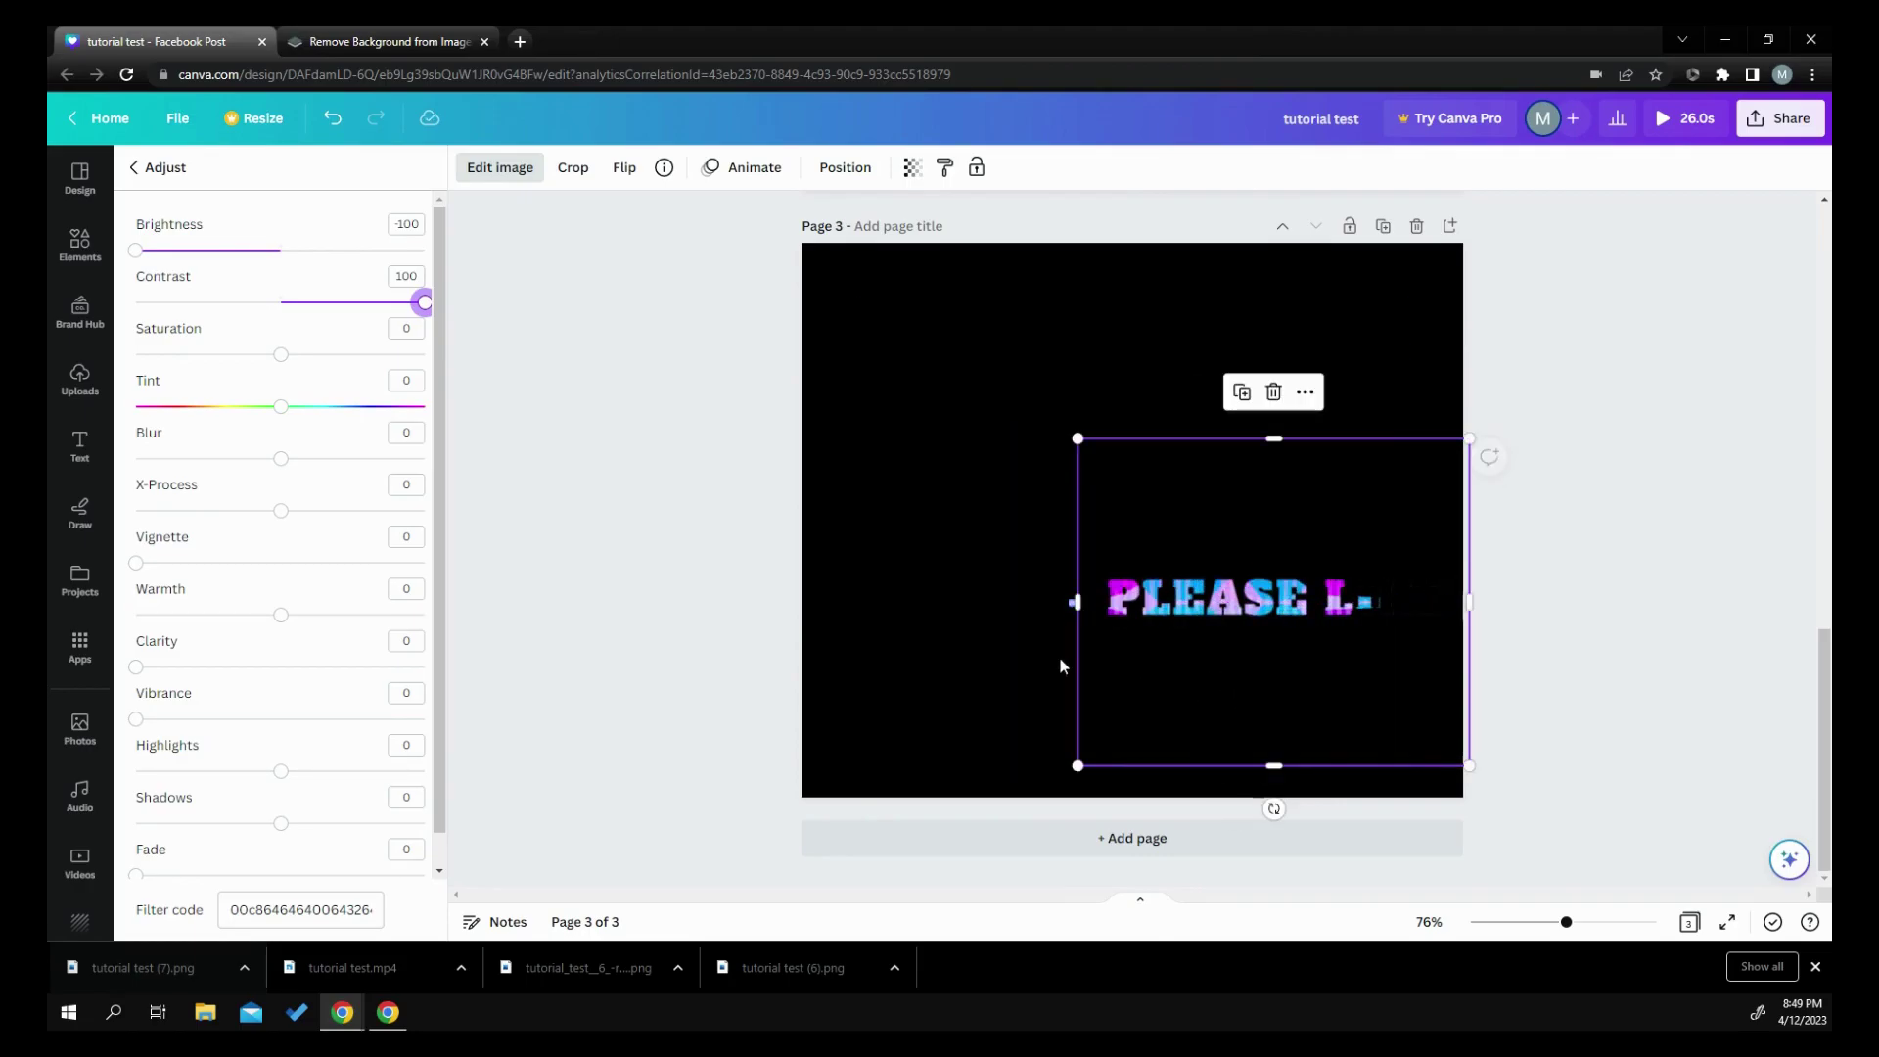
click(926, 636)
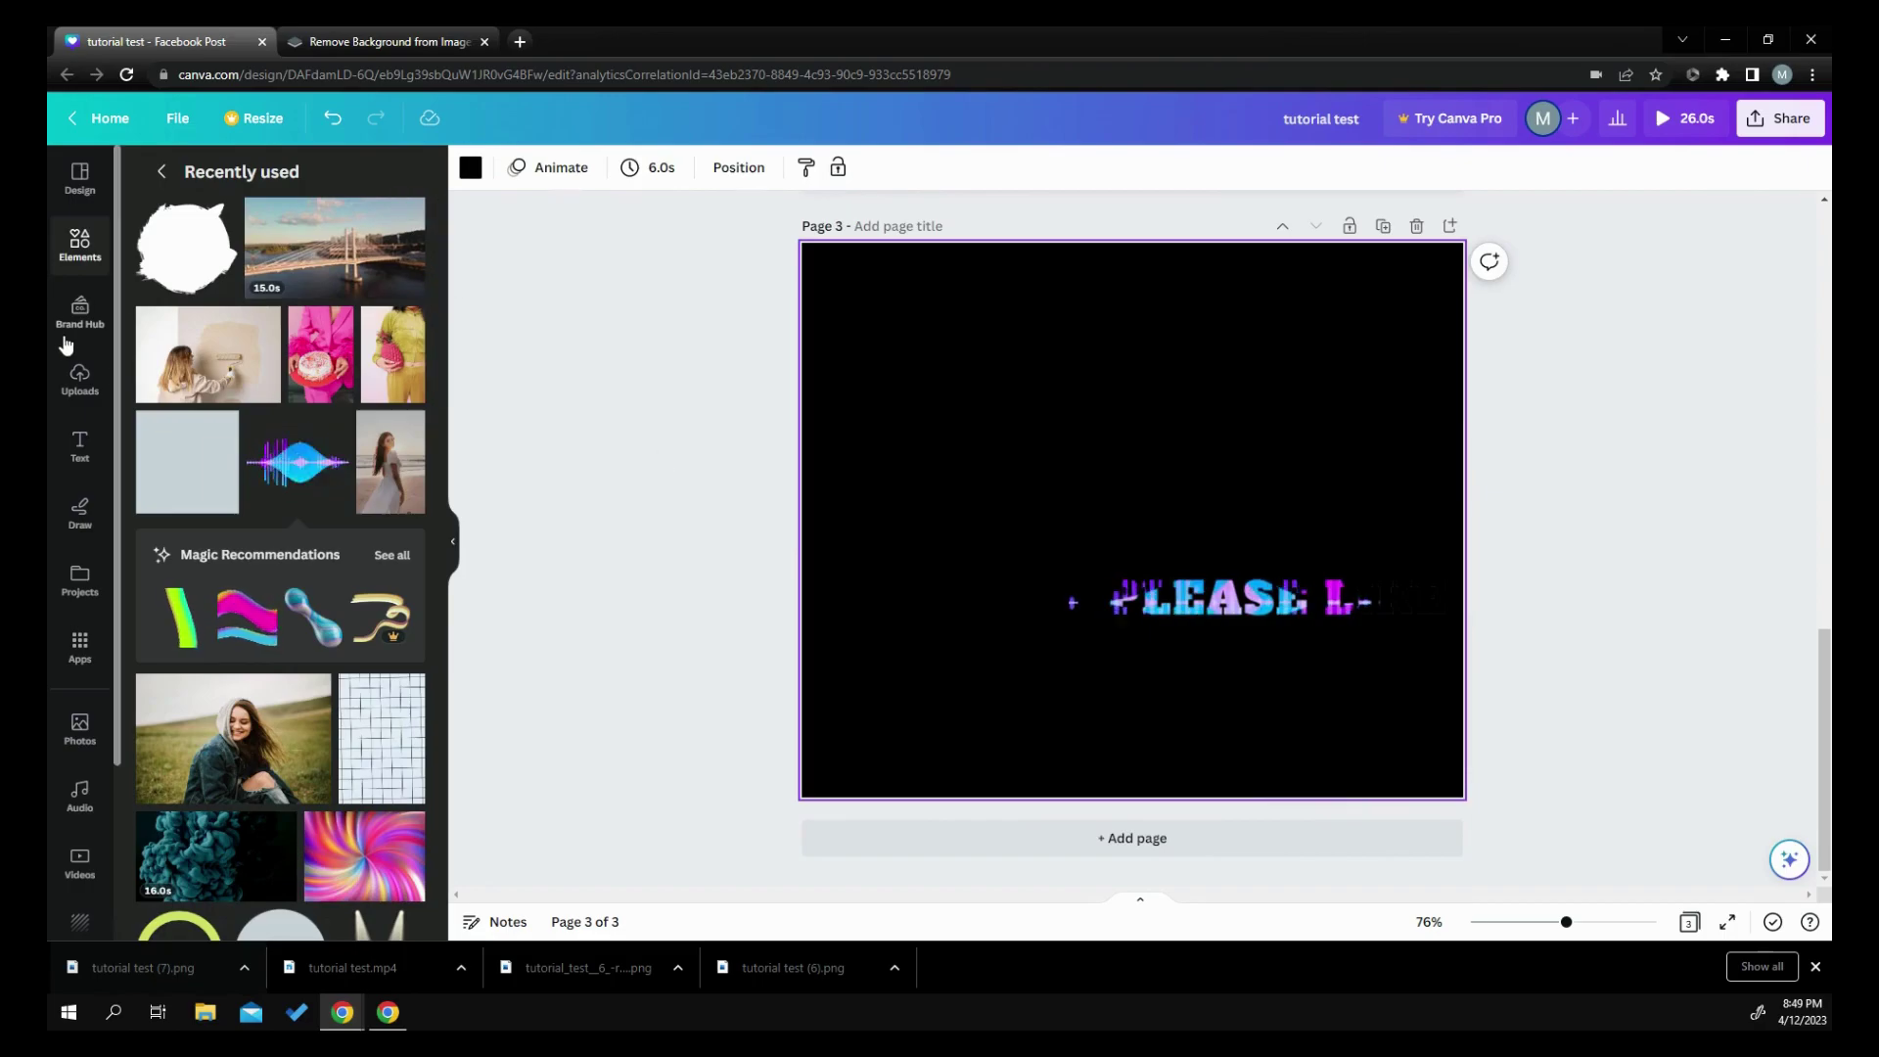
Step: Turn the page background back to white
click(470, 168)
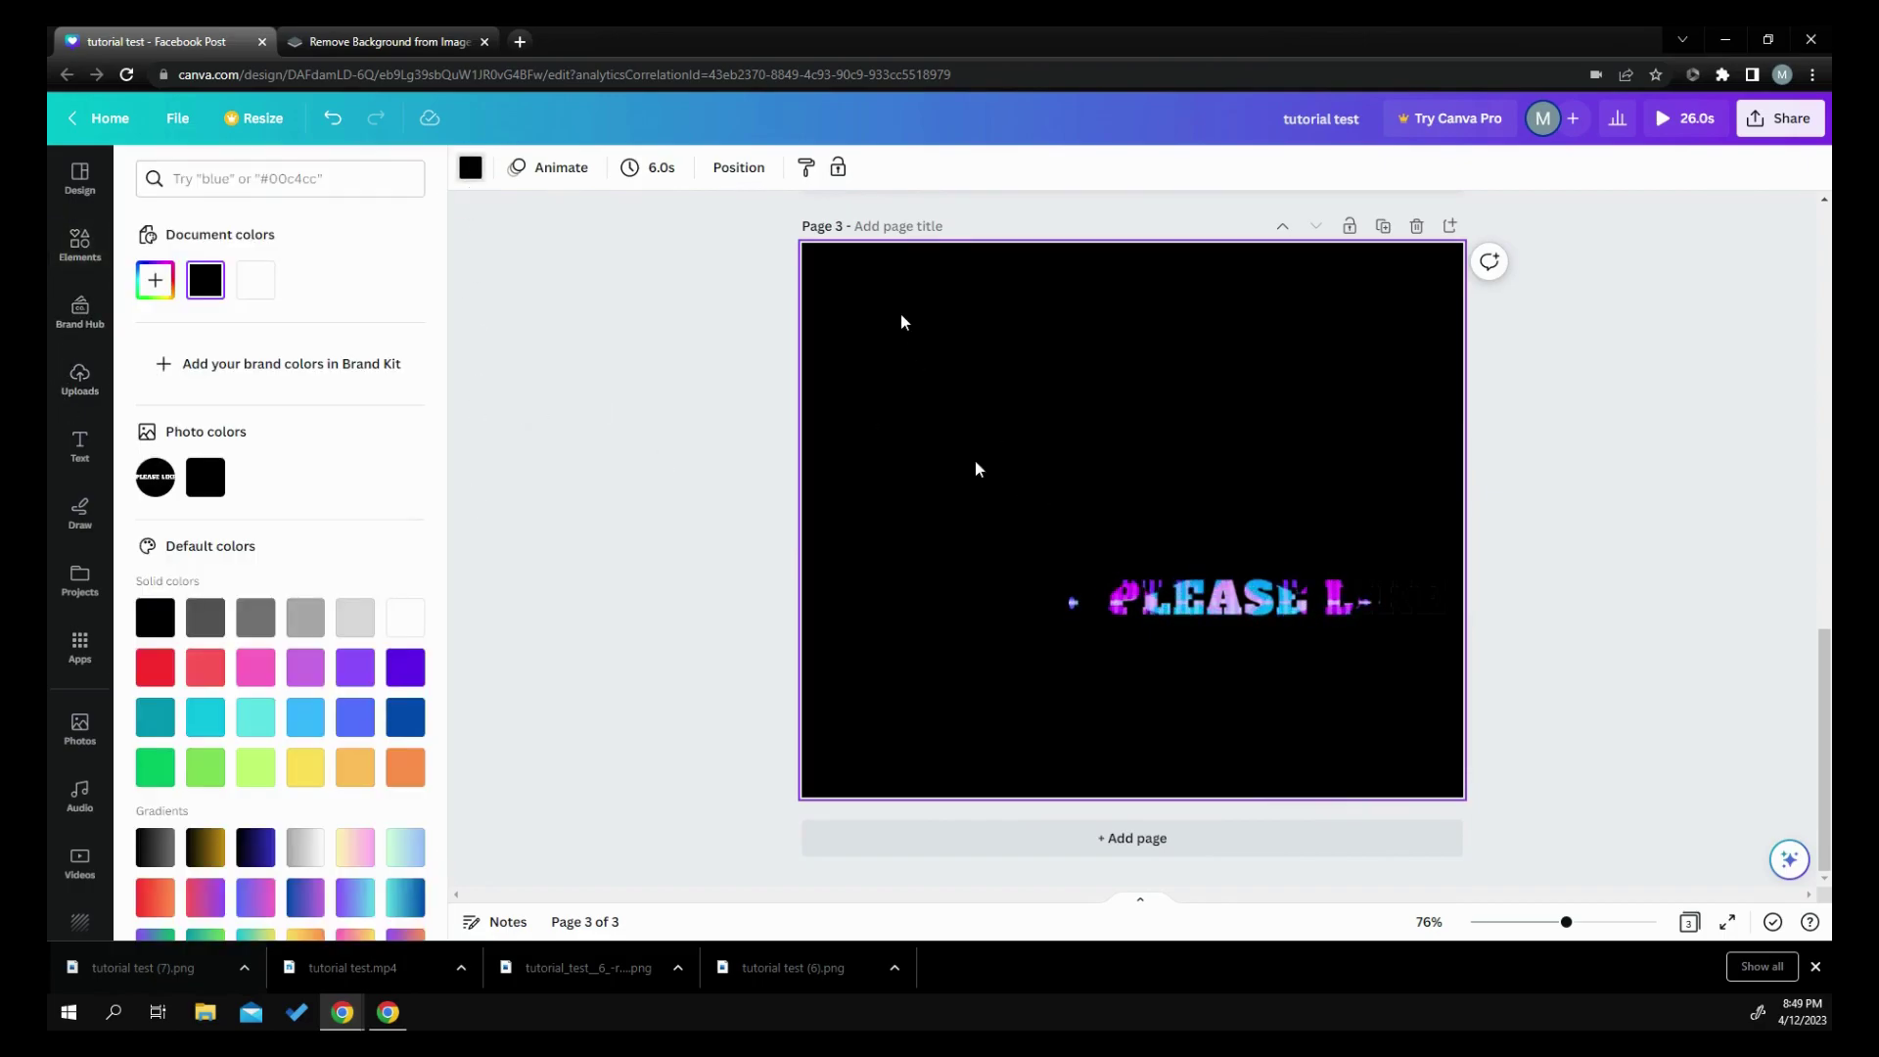
click(256, 280)
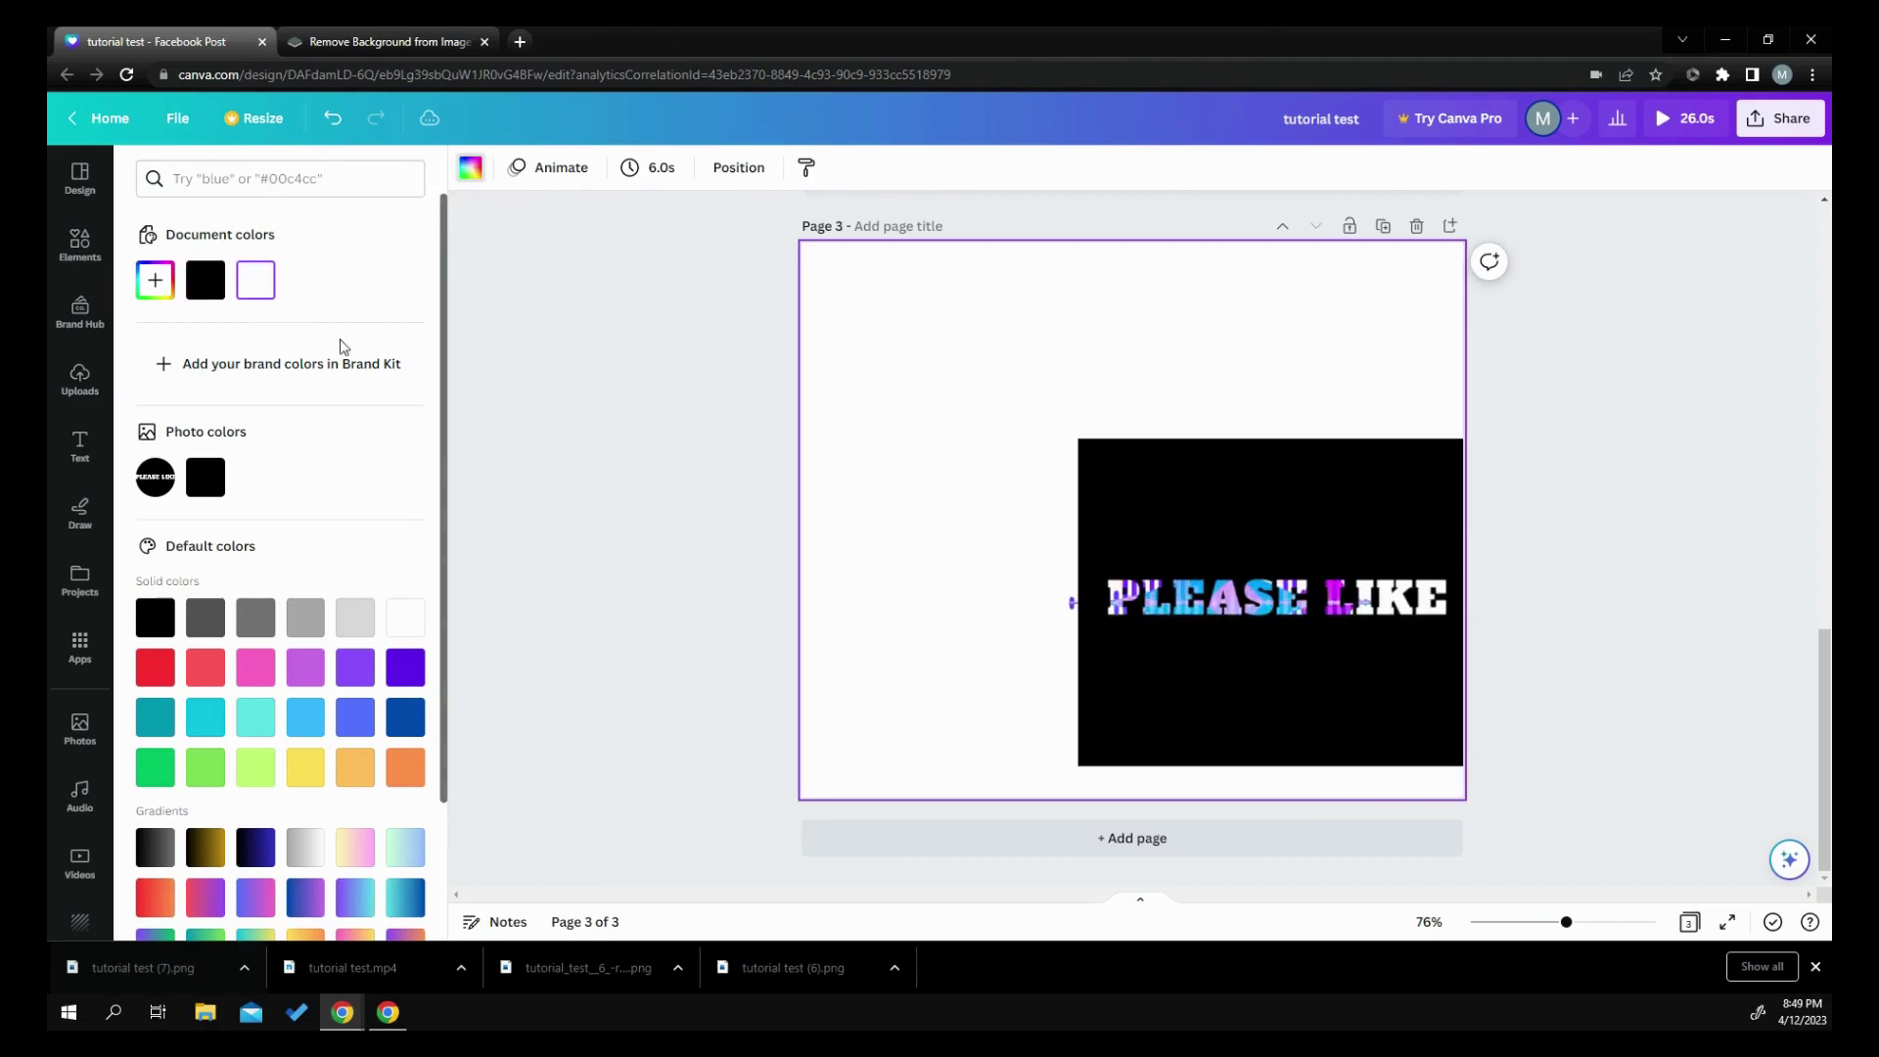
click(519, 424)
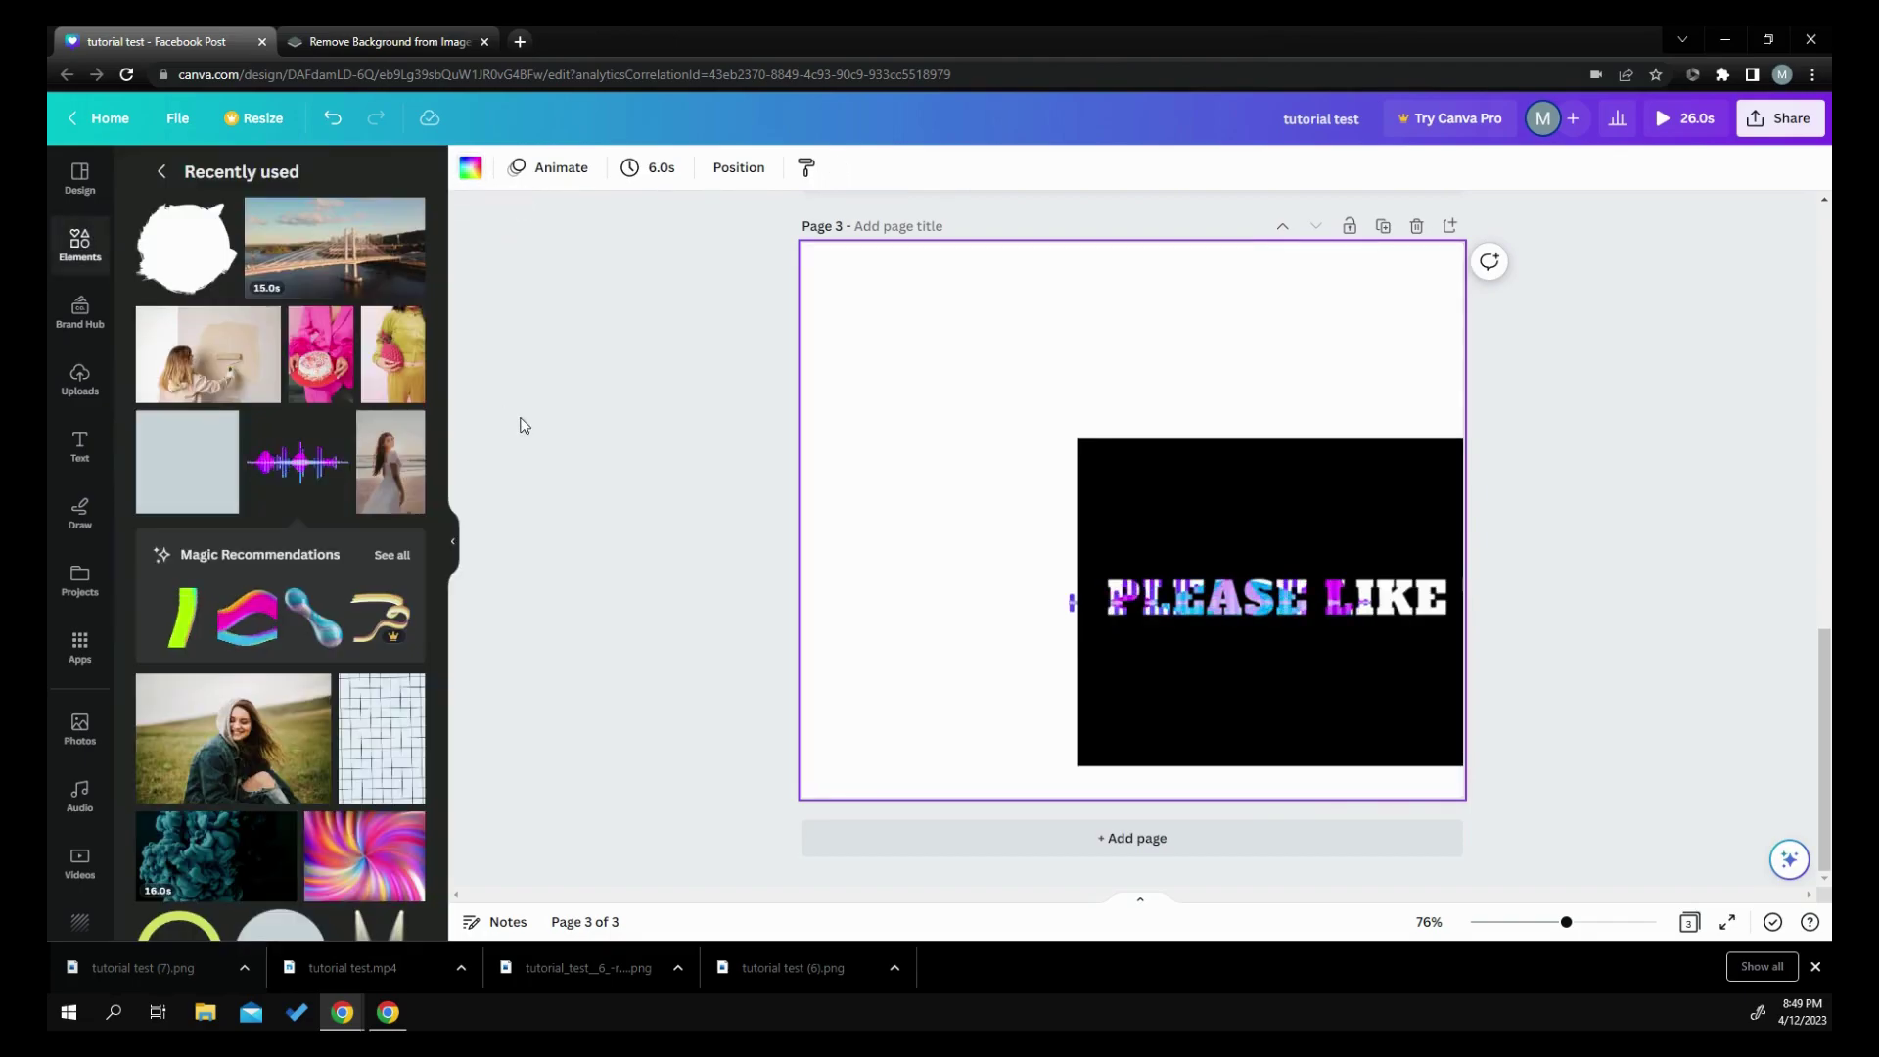
Step: Delete the PLEASE LIKE image and the waveform, leaving page 3 empty
click(1213, 519)
click(1271, 390)
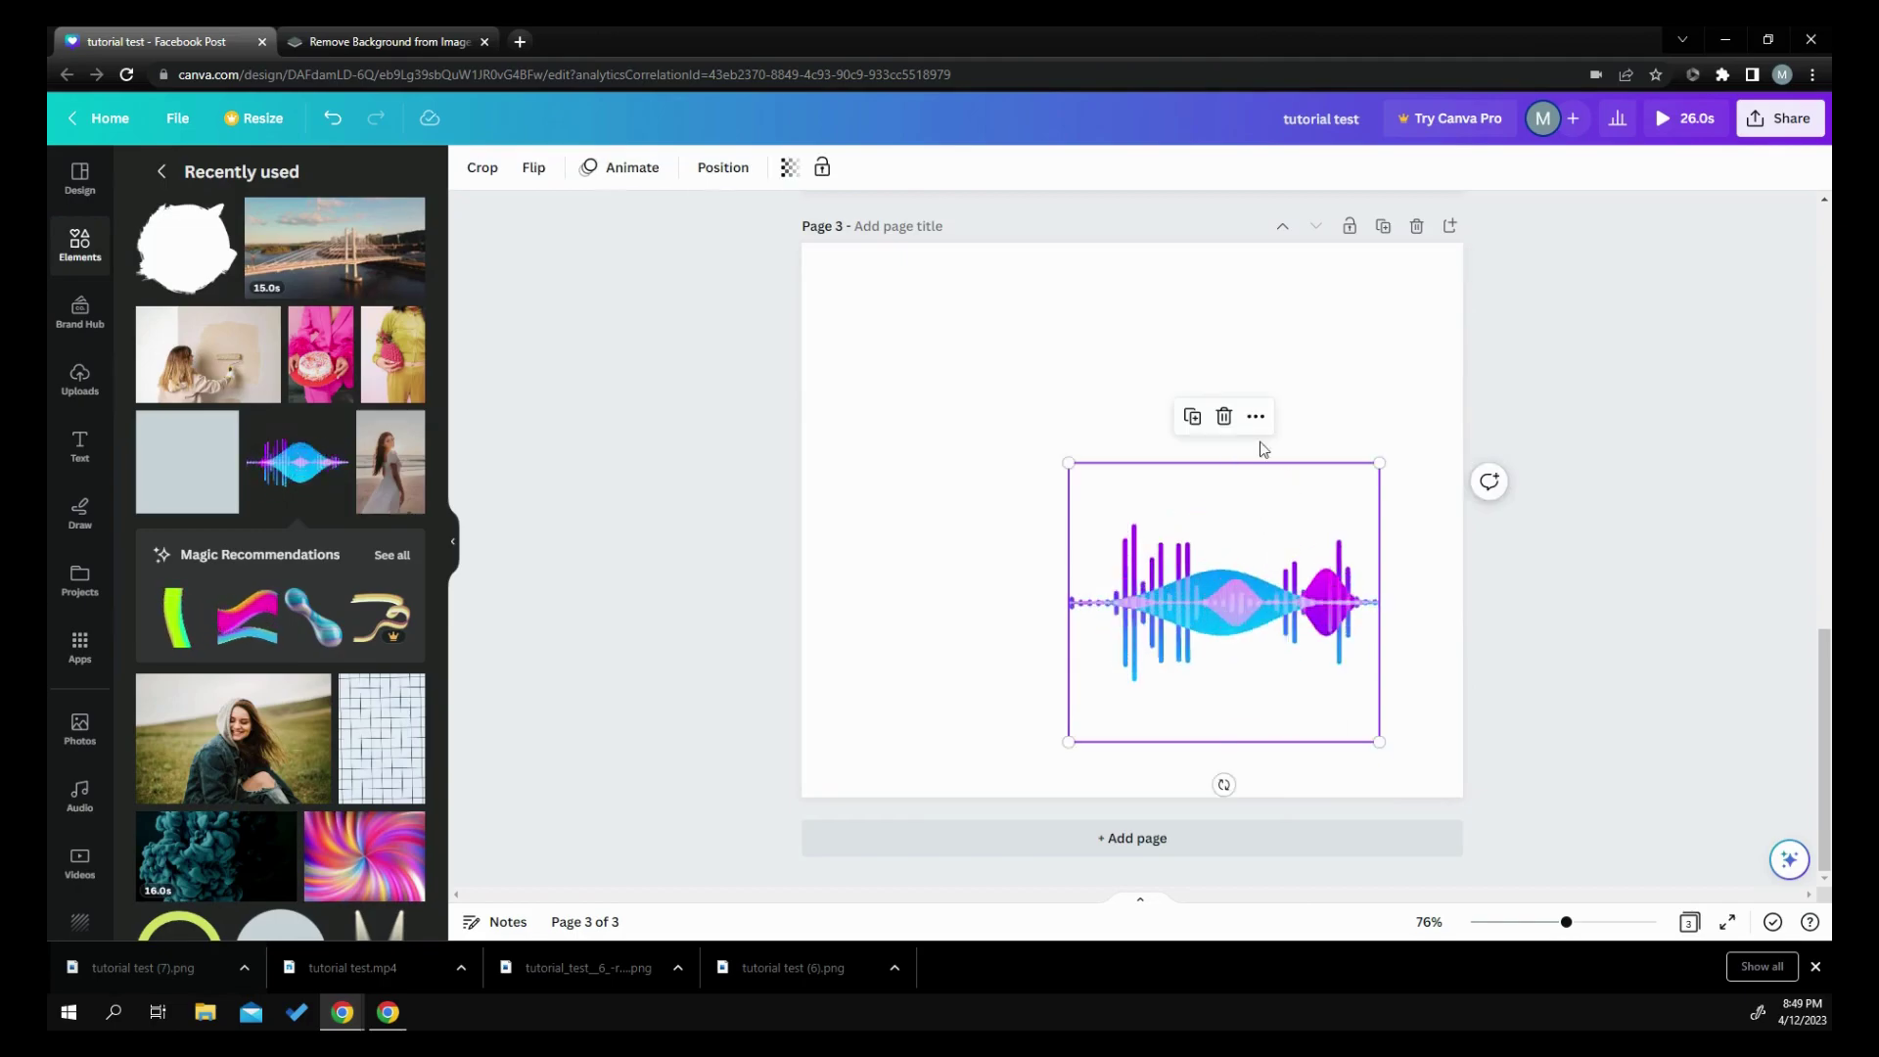
click(1224, 416)
Step: Add the uploaded splatter-shaped photo of a man to page 3 and move it up-left
scroll(159, 433, down, 1)
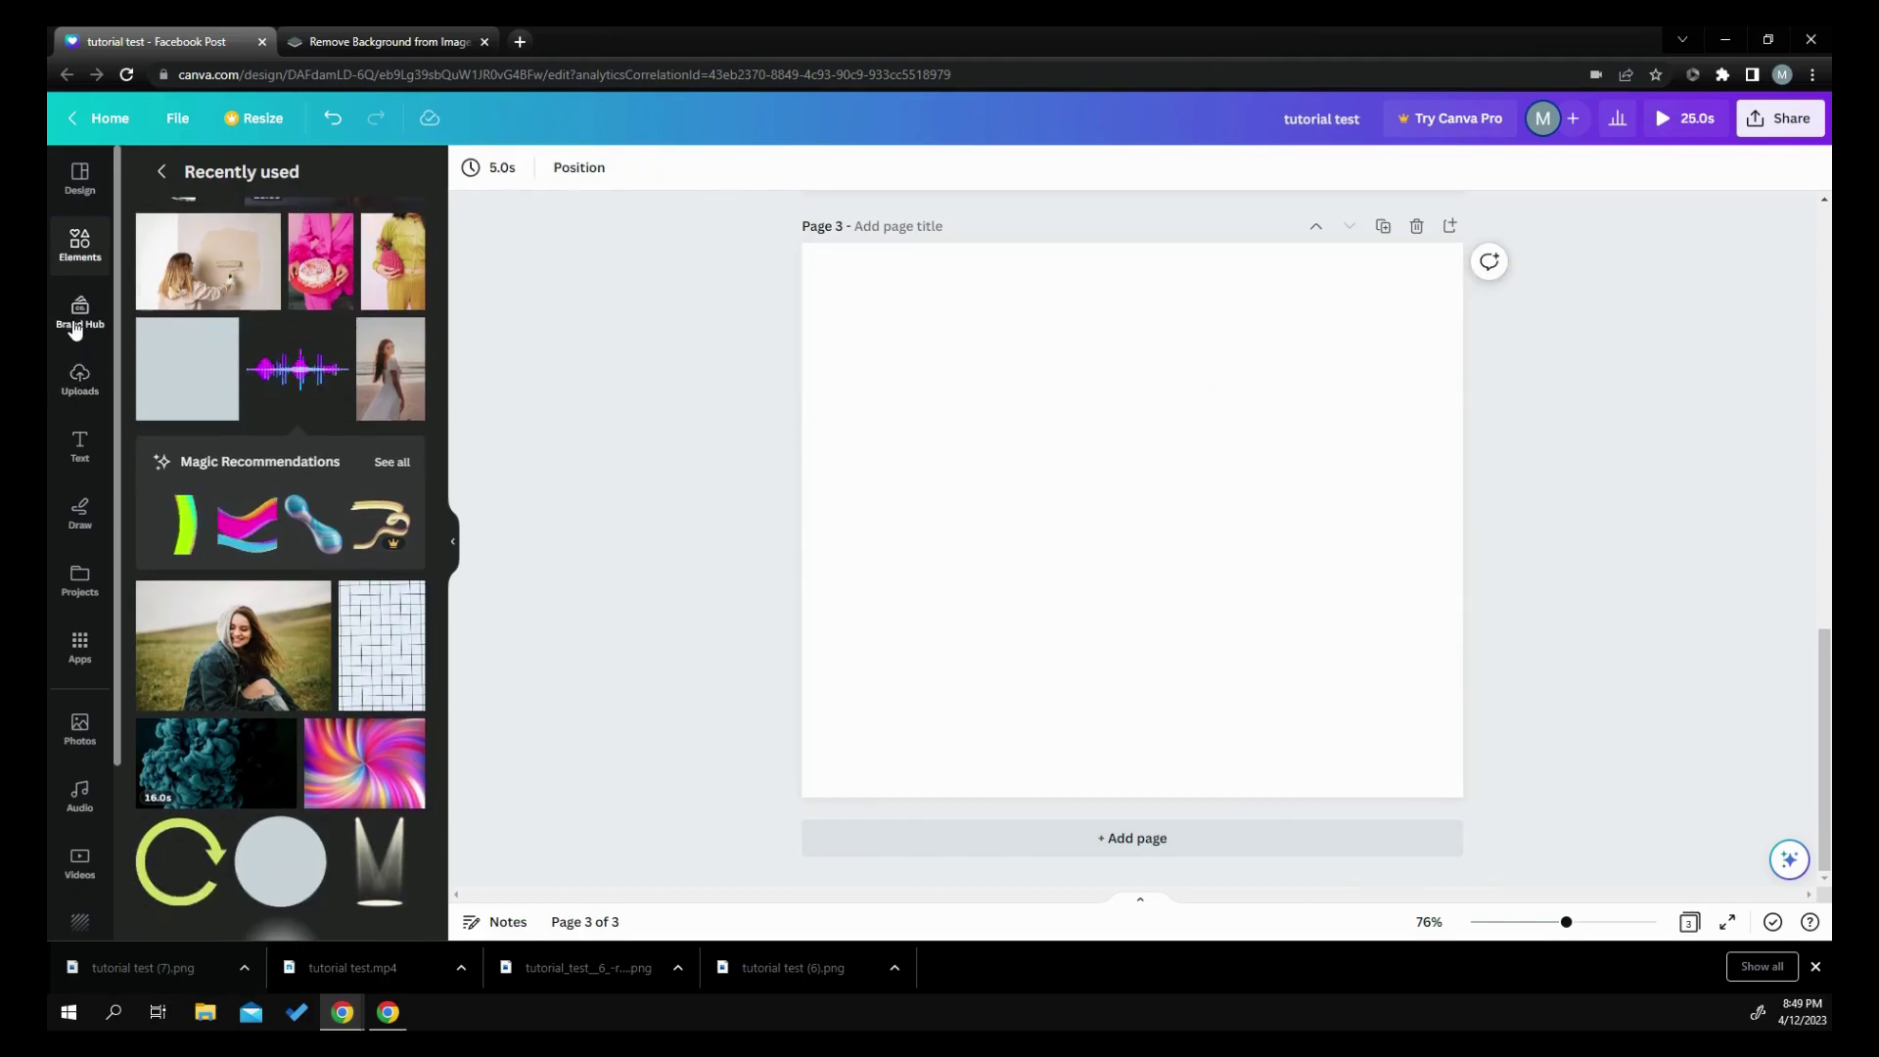
click(78, 392)
scroll(259, 516, down, 15)
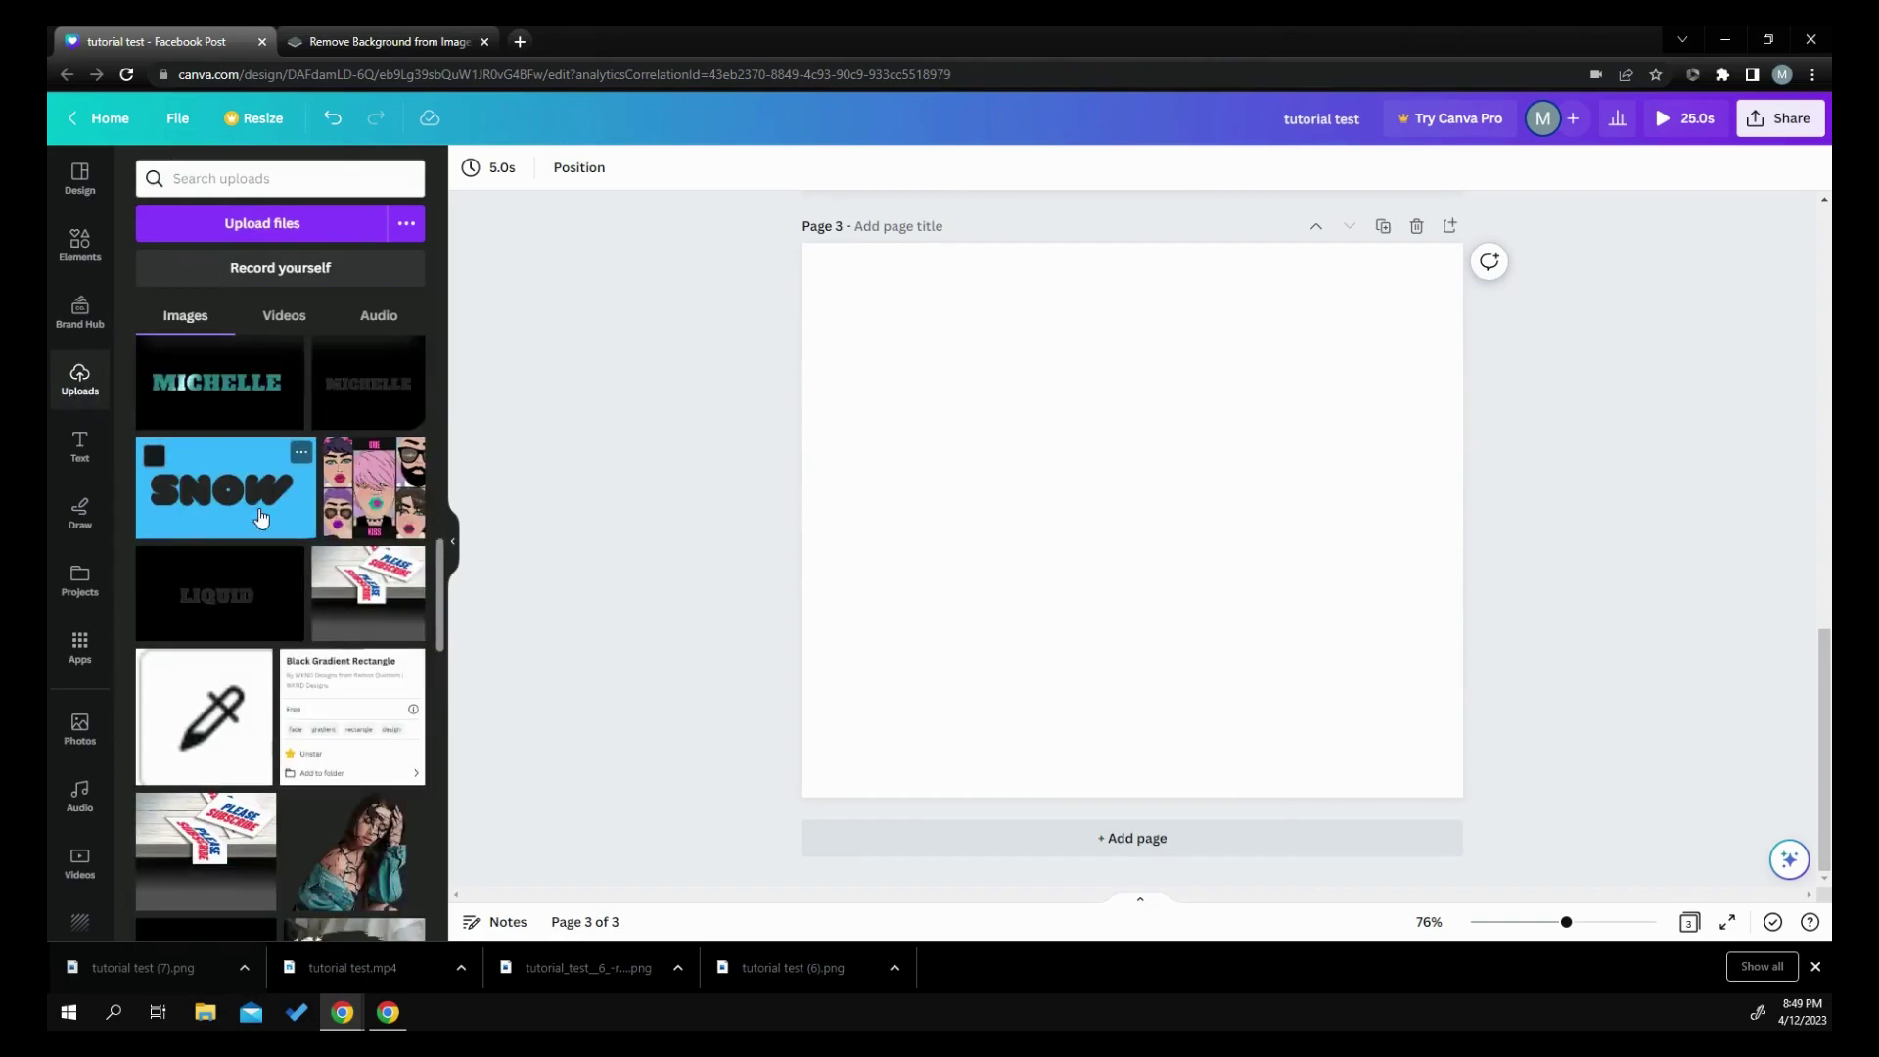
mouse_move(261, 516)
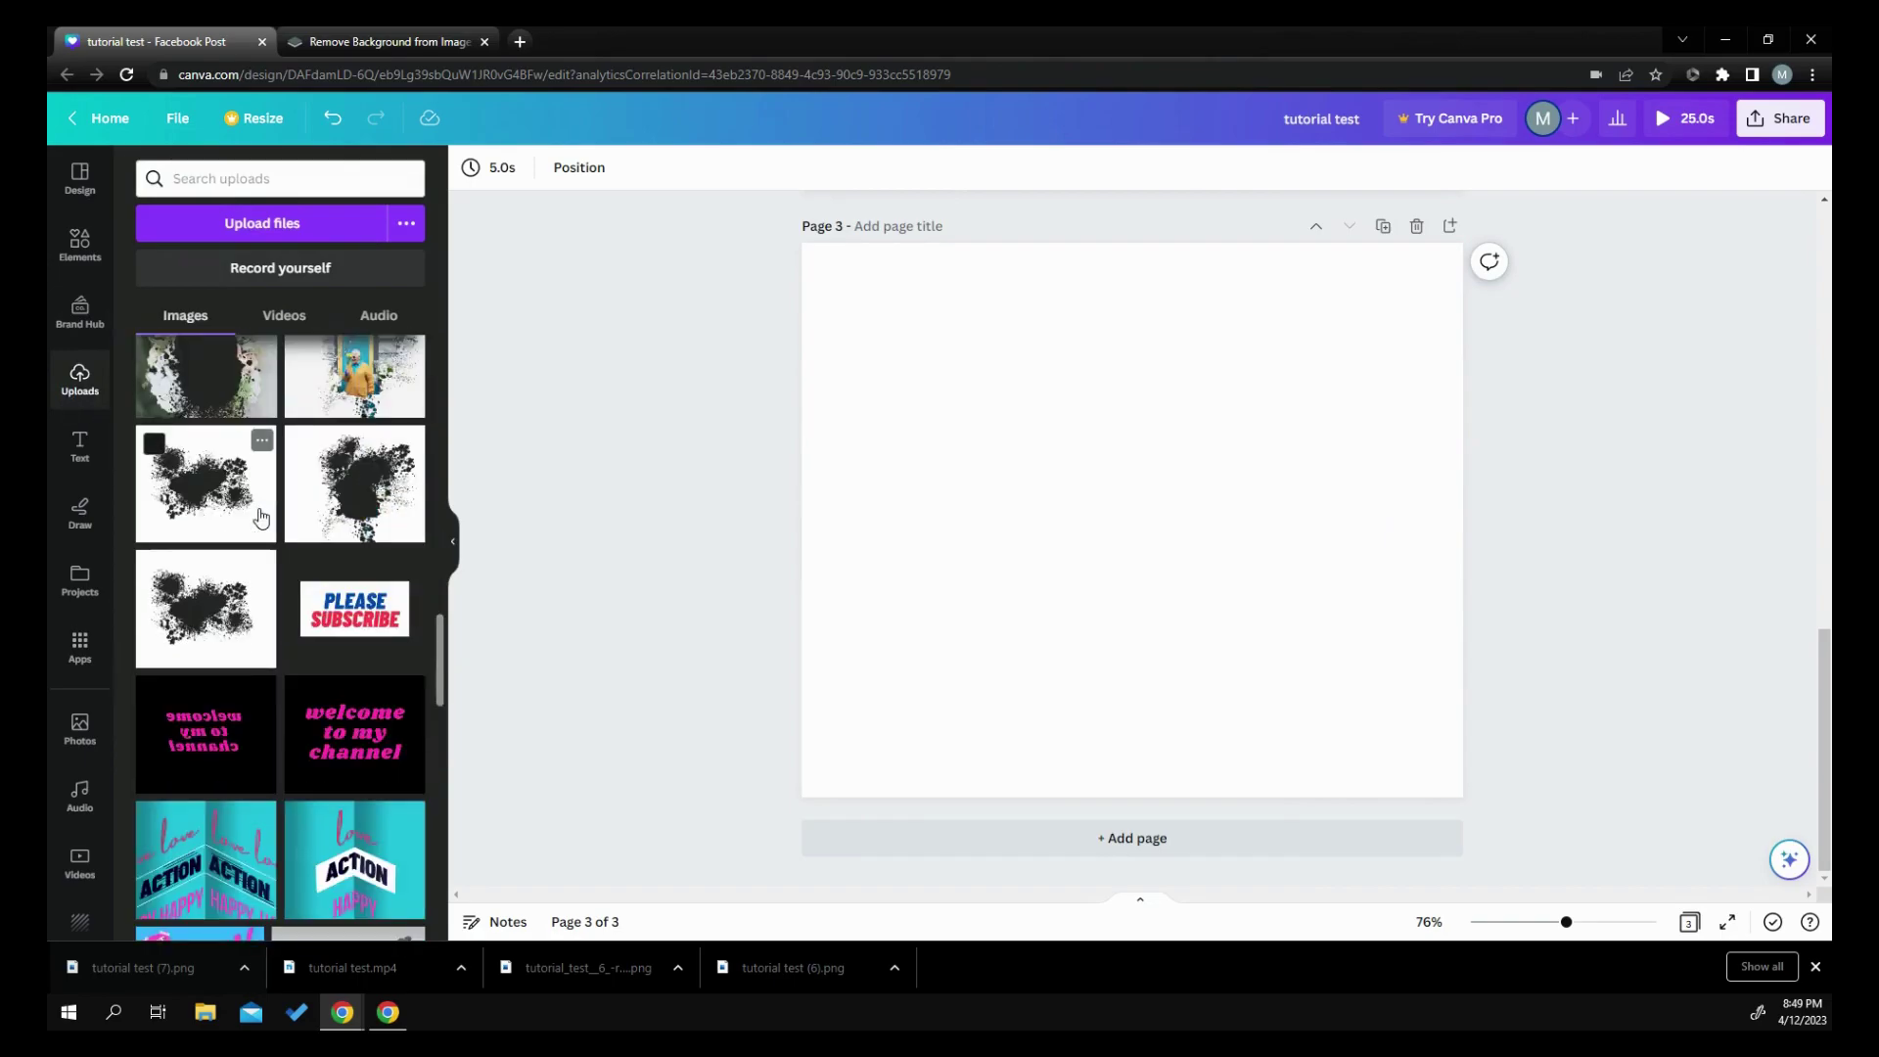
scroll(372, 501, up, 1)
click(372, 494)
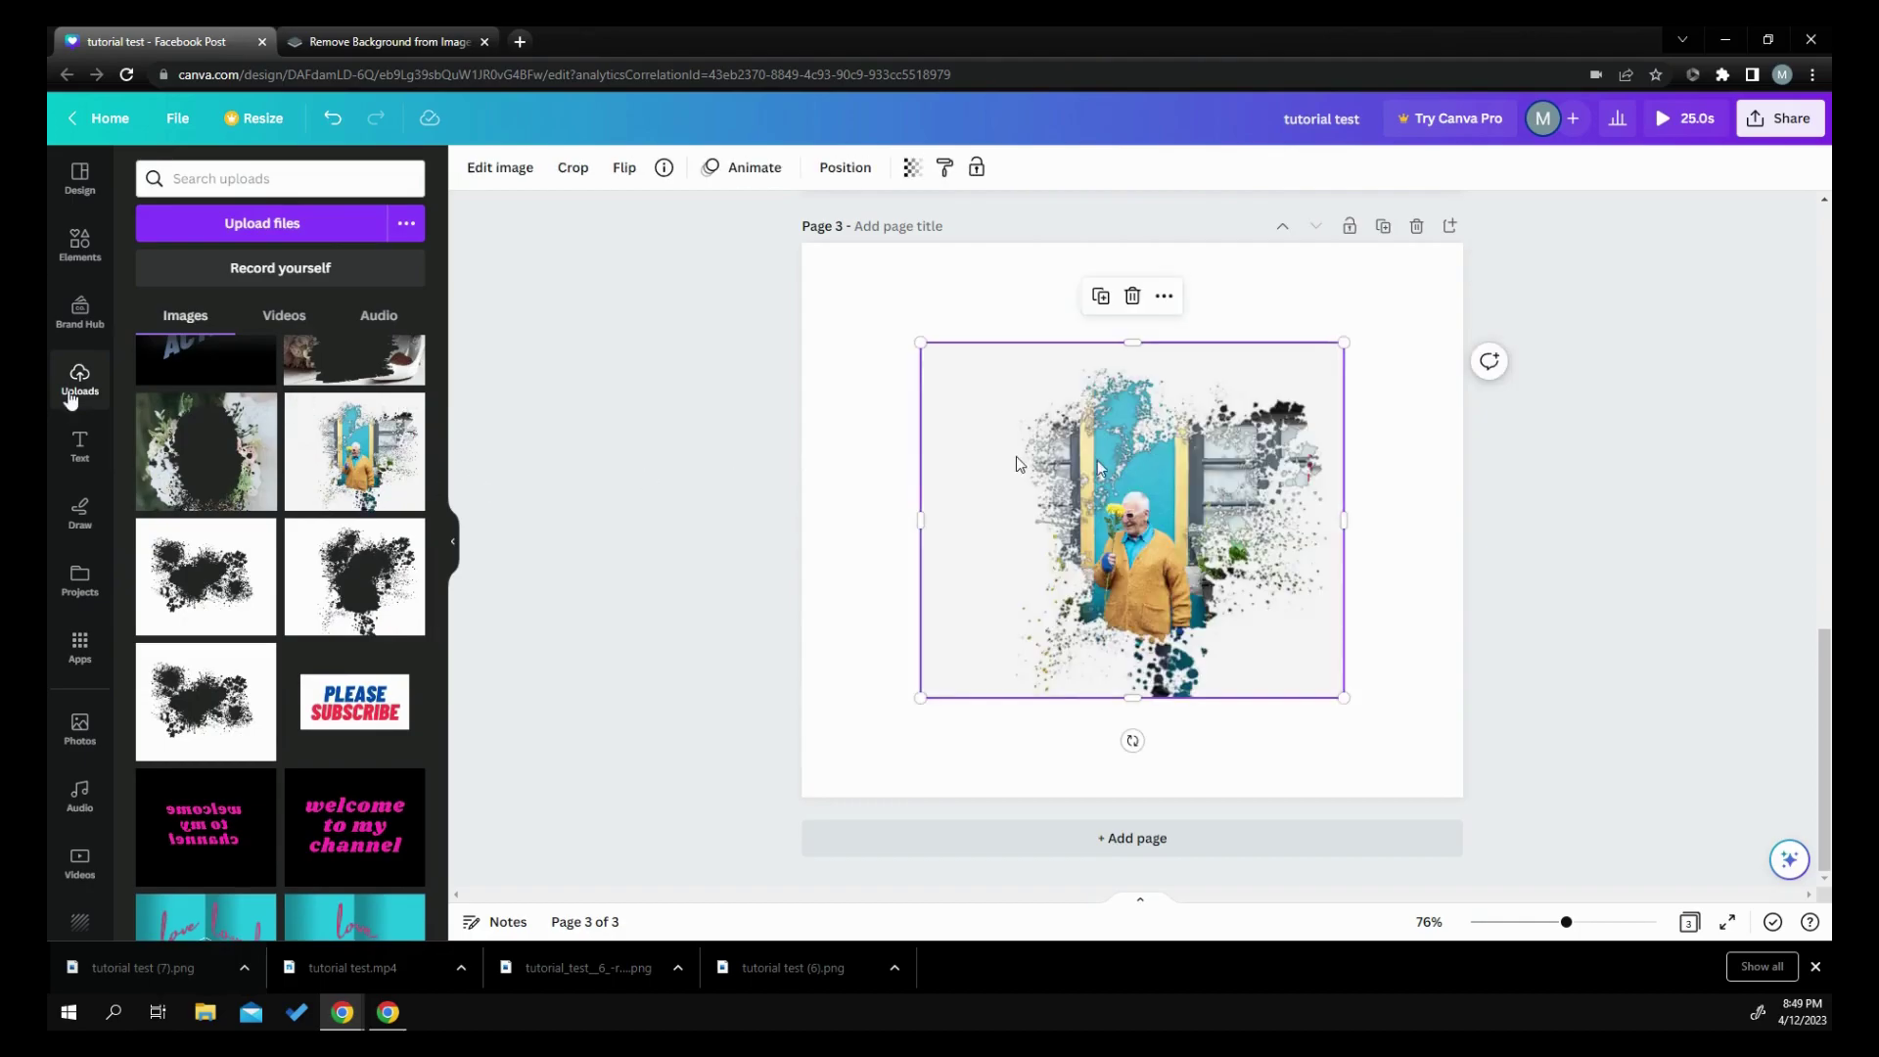
drag(1125, 478, 1026, 435)
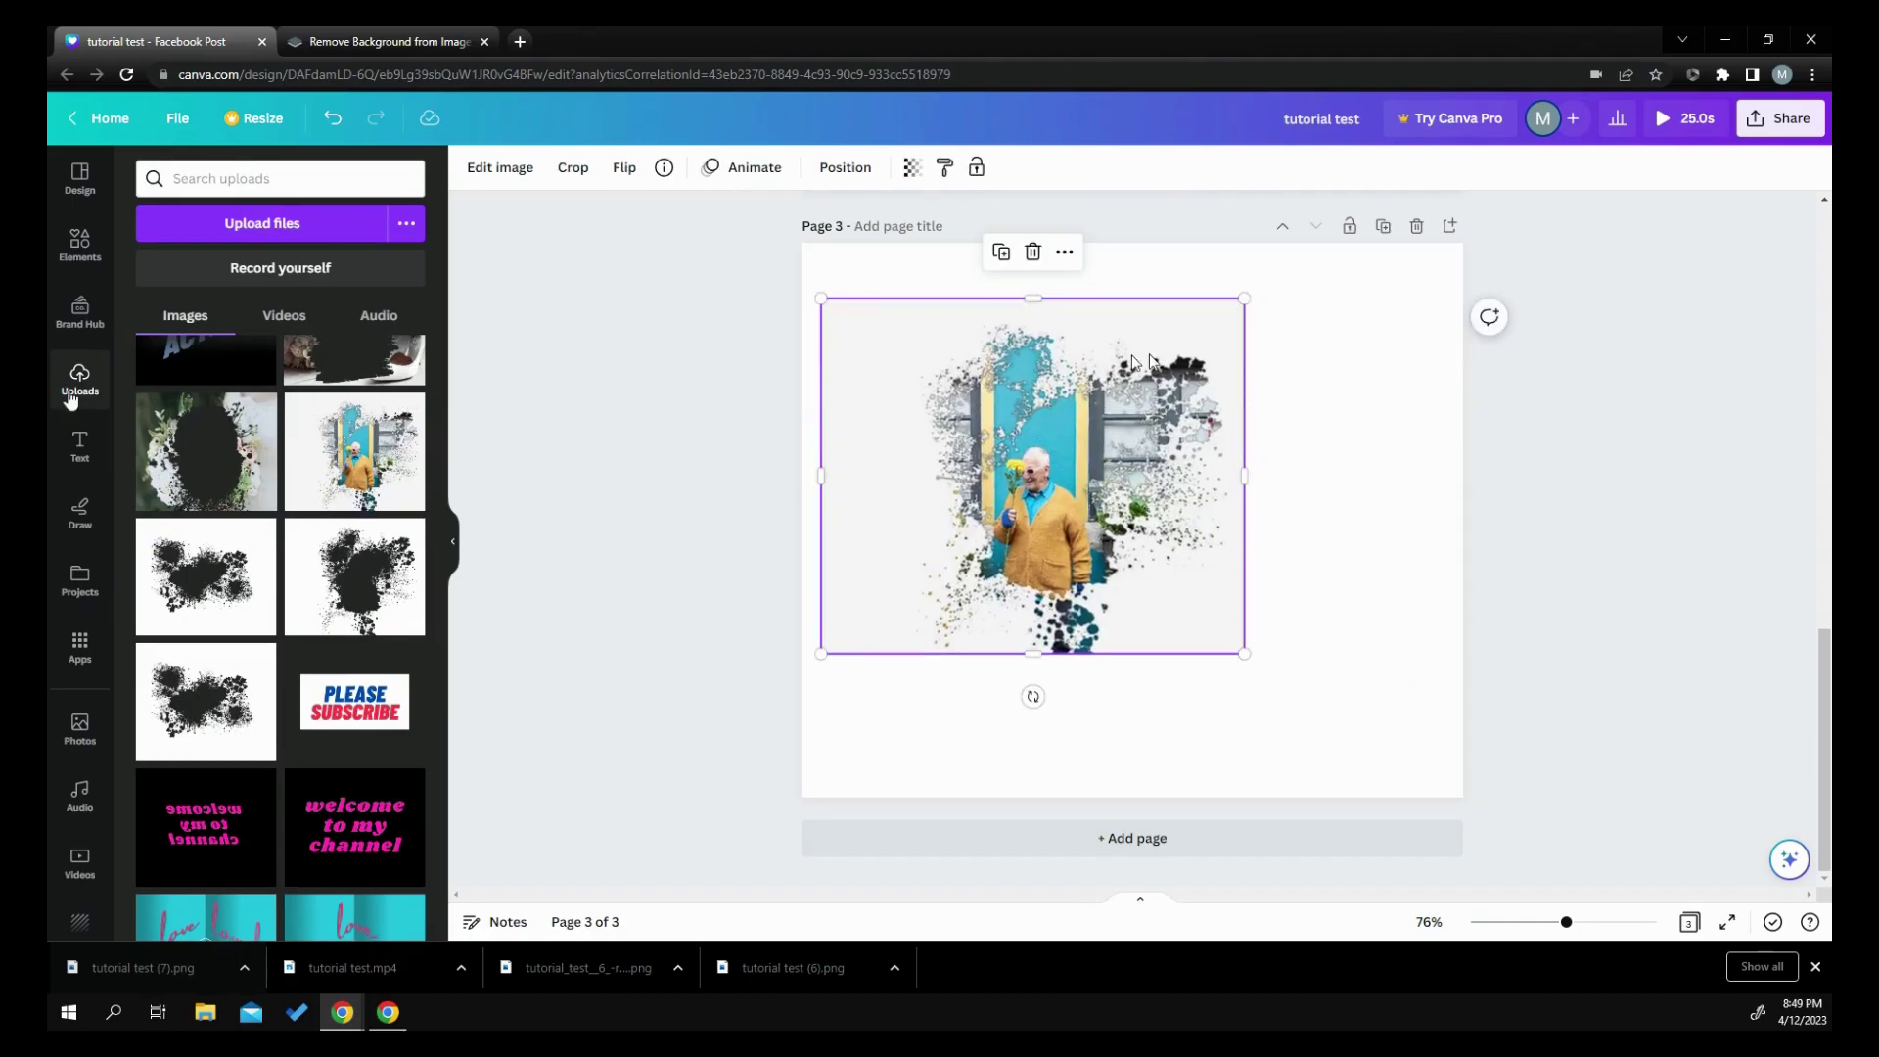
click(1064, 253)
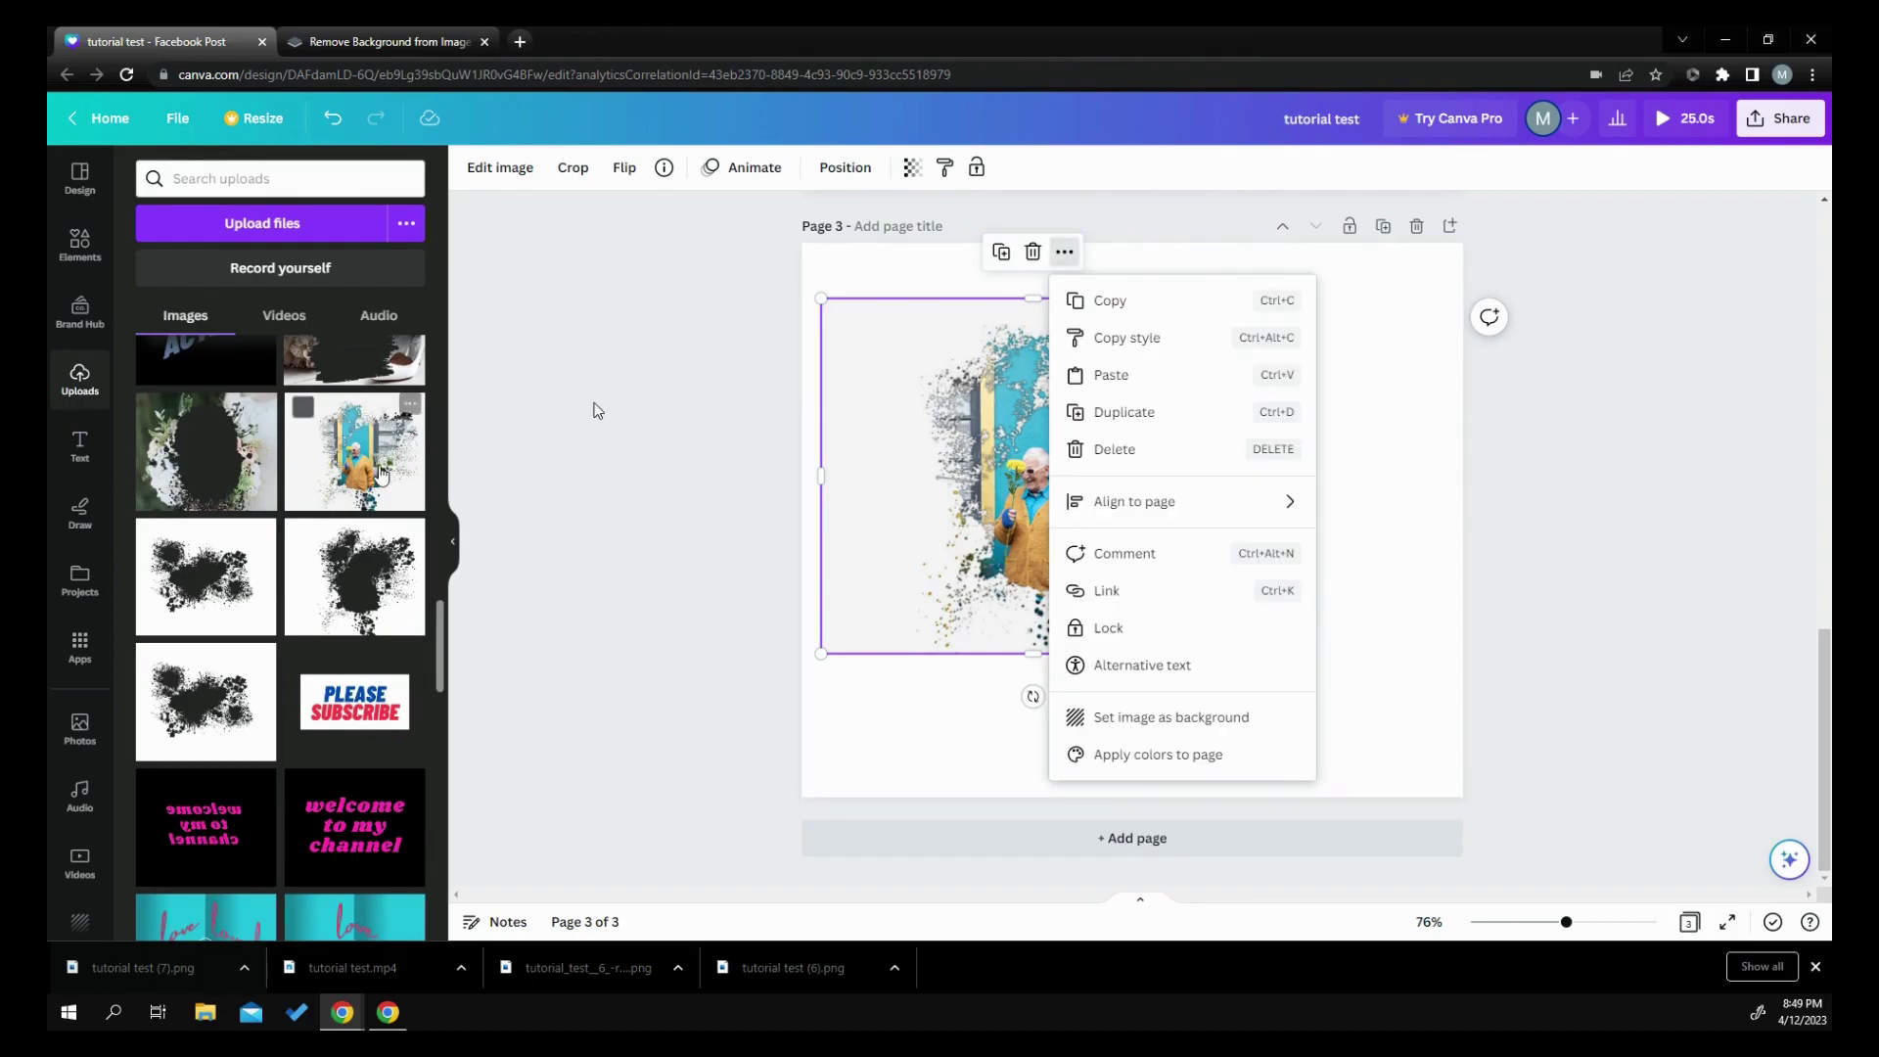
Step: Replace the splatter photo with the speckled splatter outline image and position it
click(1033, 252)
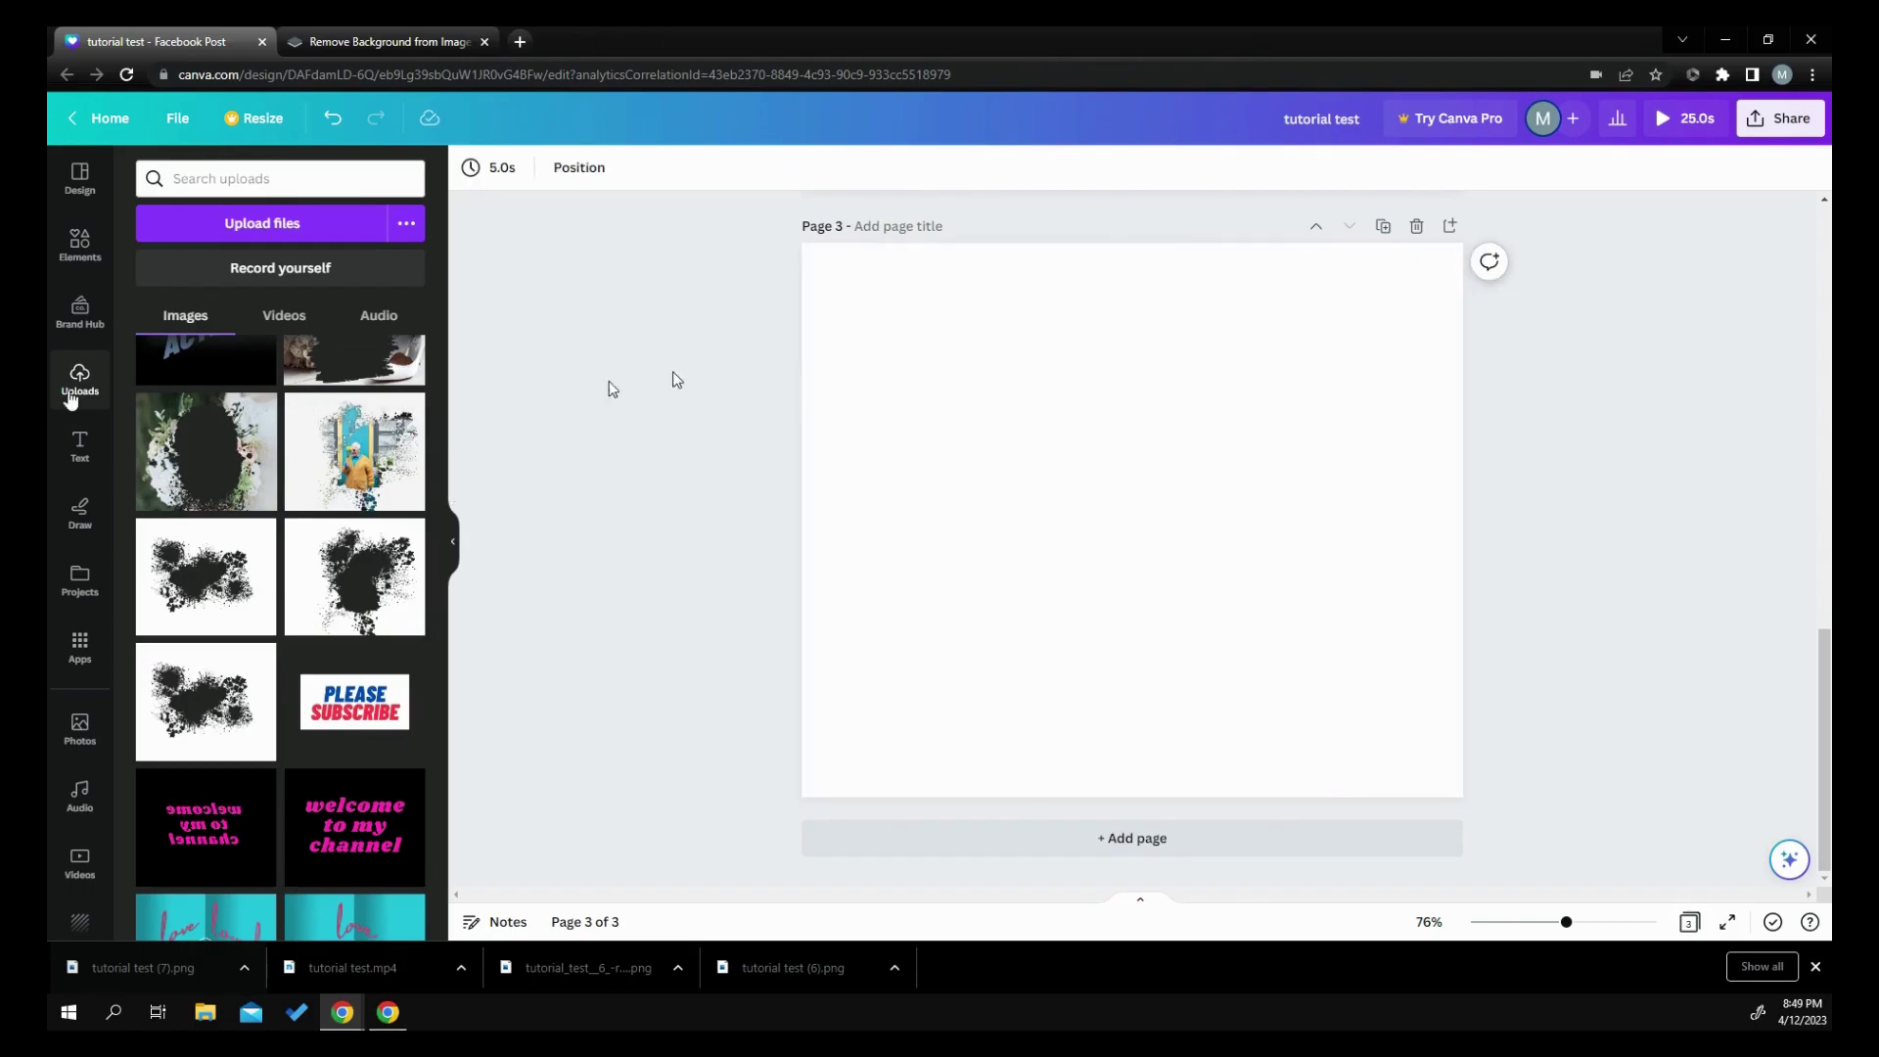
click(333, 609)
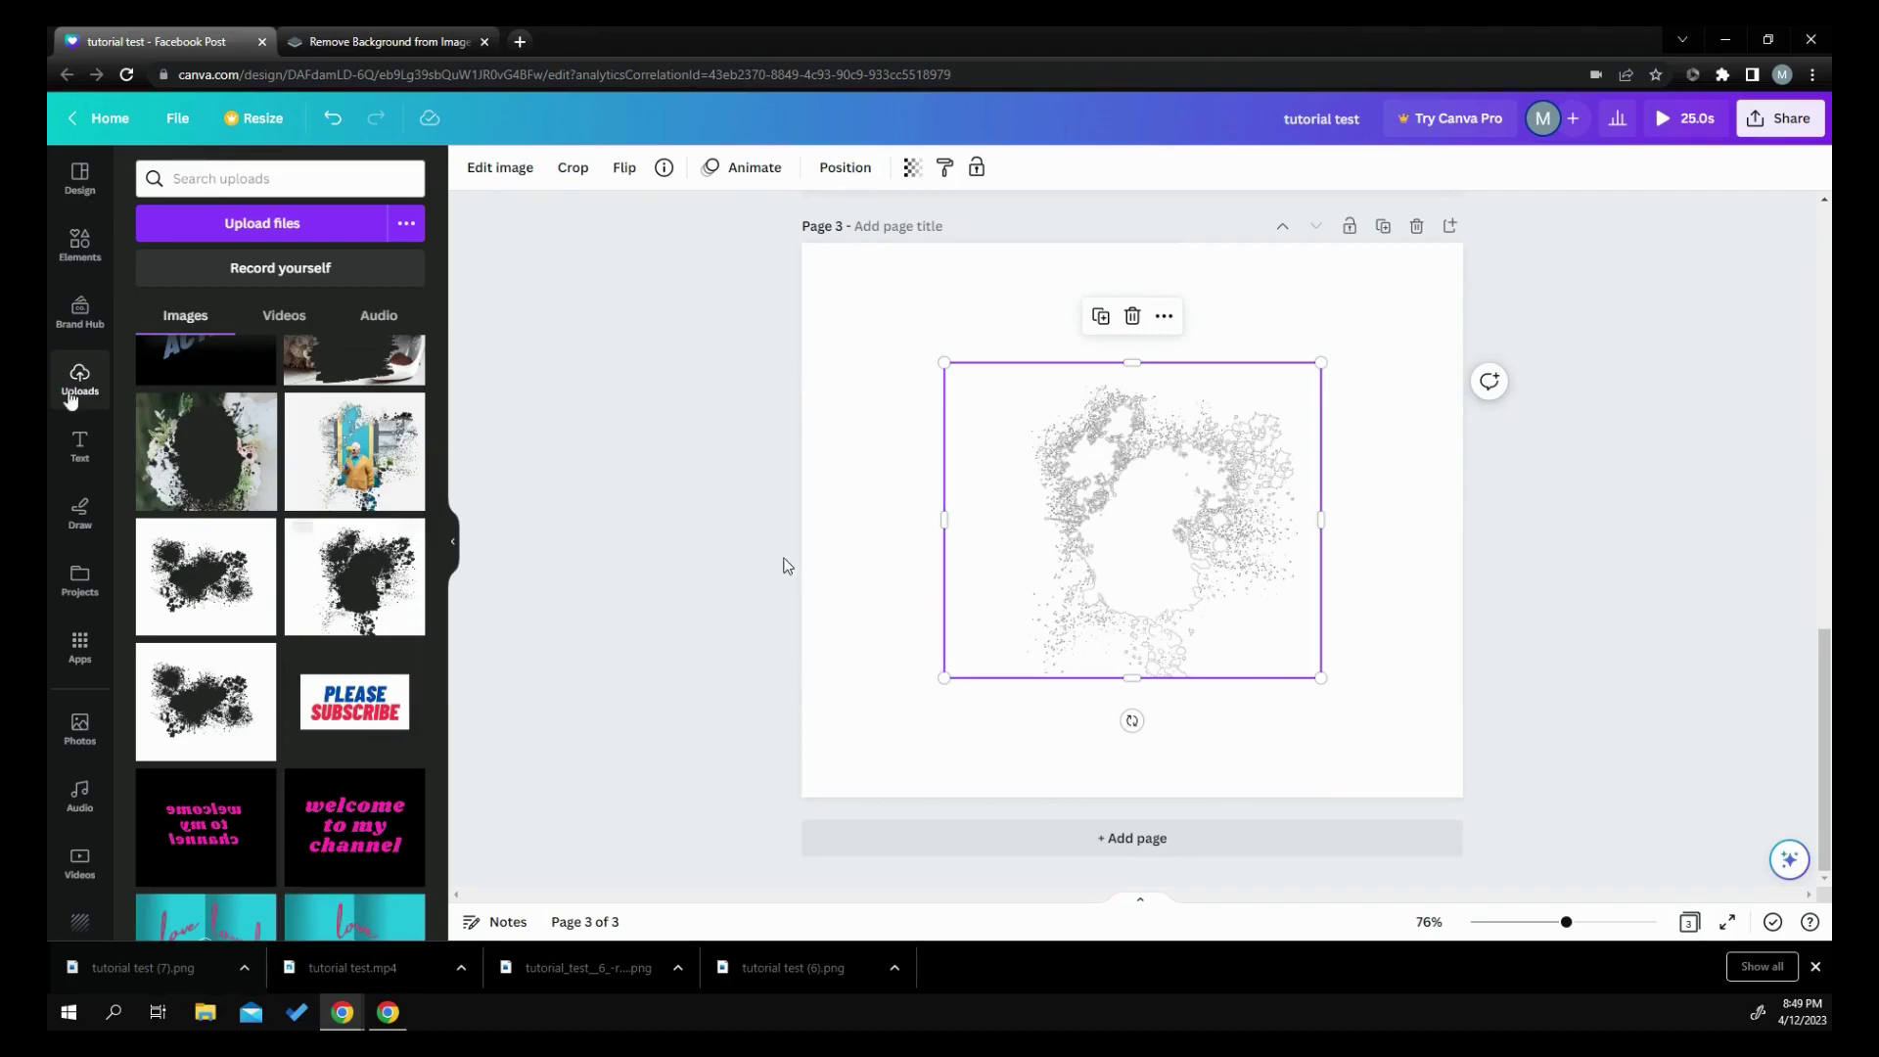
drag(1007, 542, 942, 511)
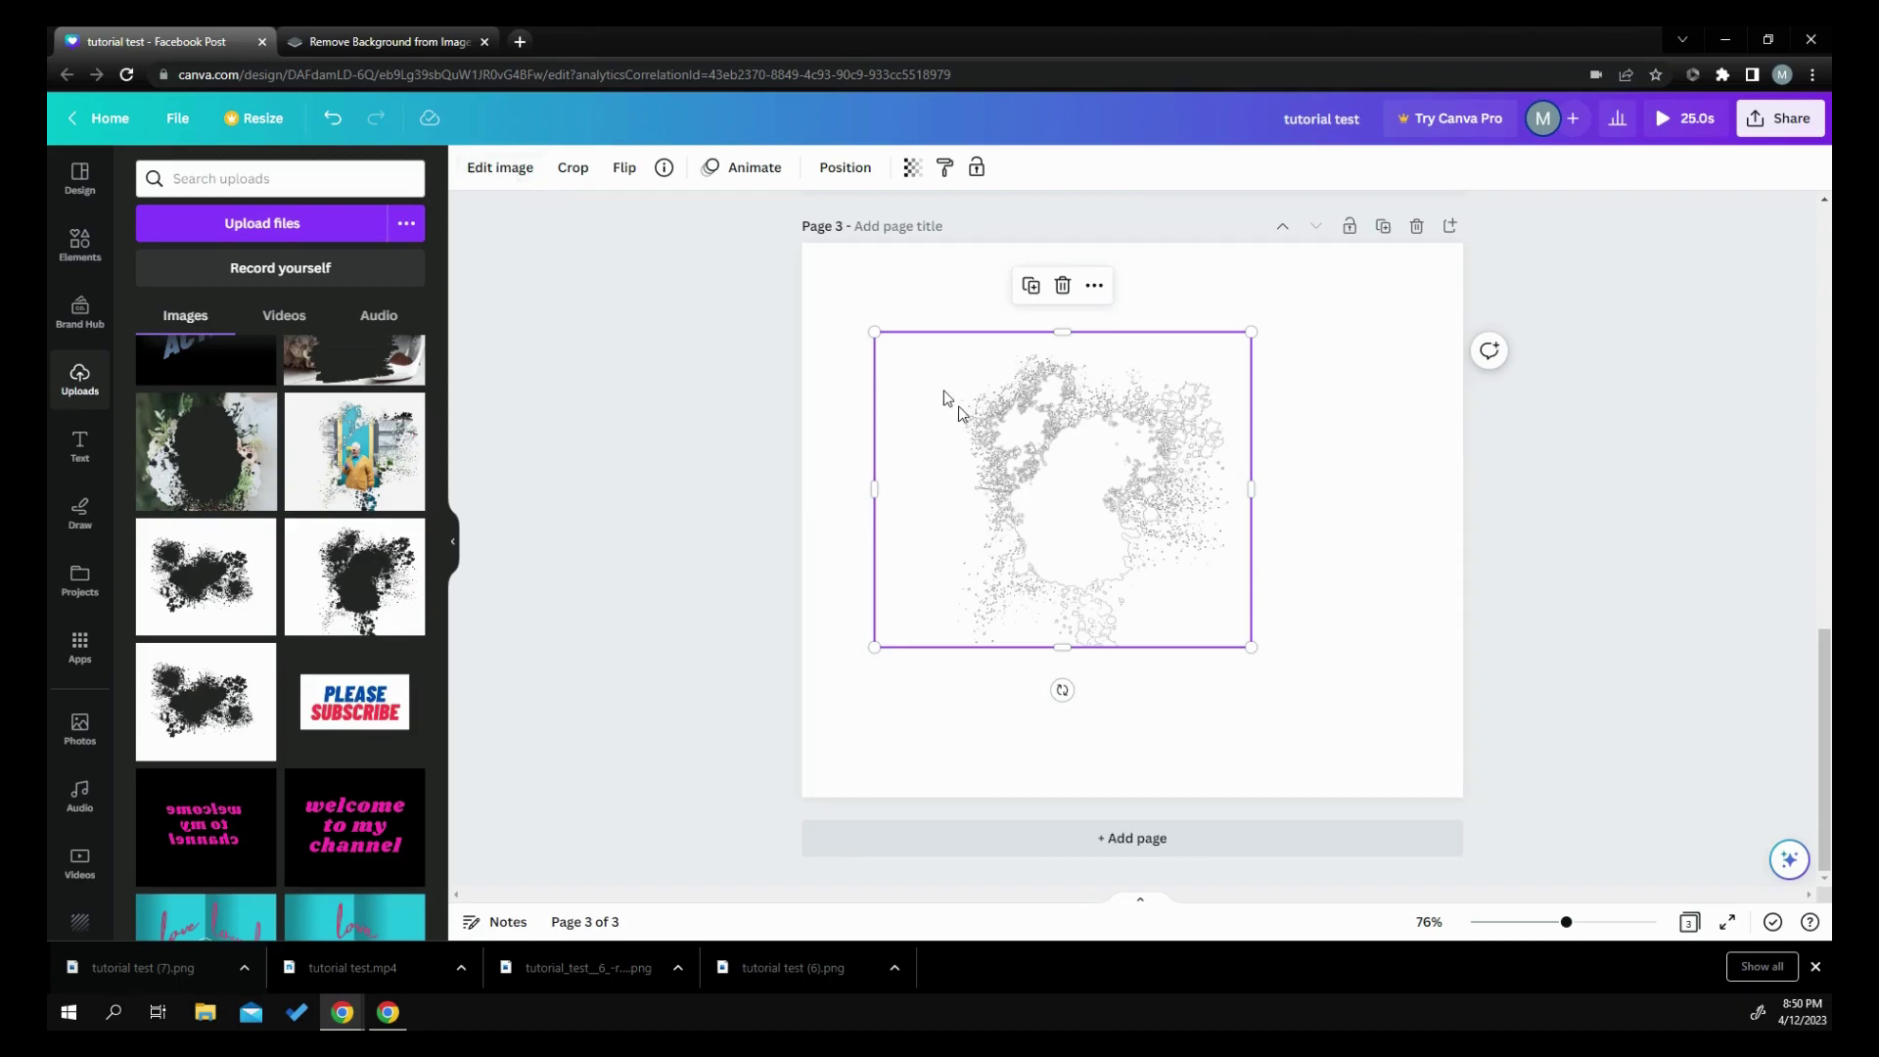
drag(948, 396, 1024, 402)
Step: Give the splatter frame a Curved shadow and reposition it on the page
click(496, 176)
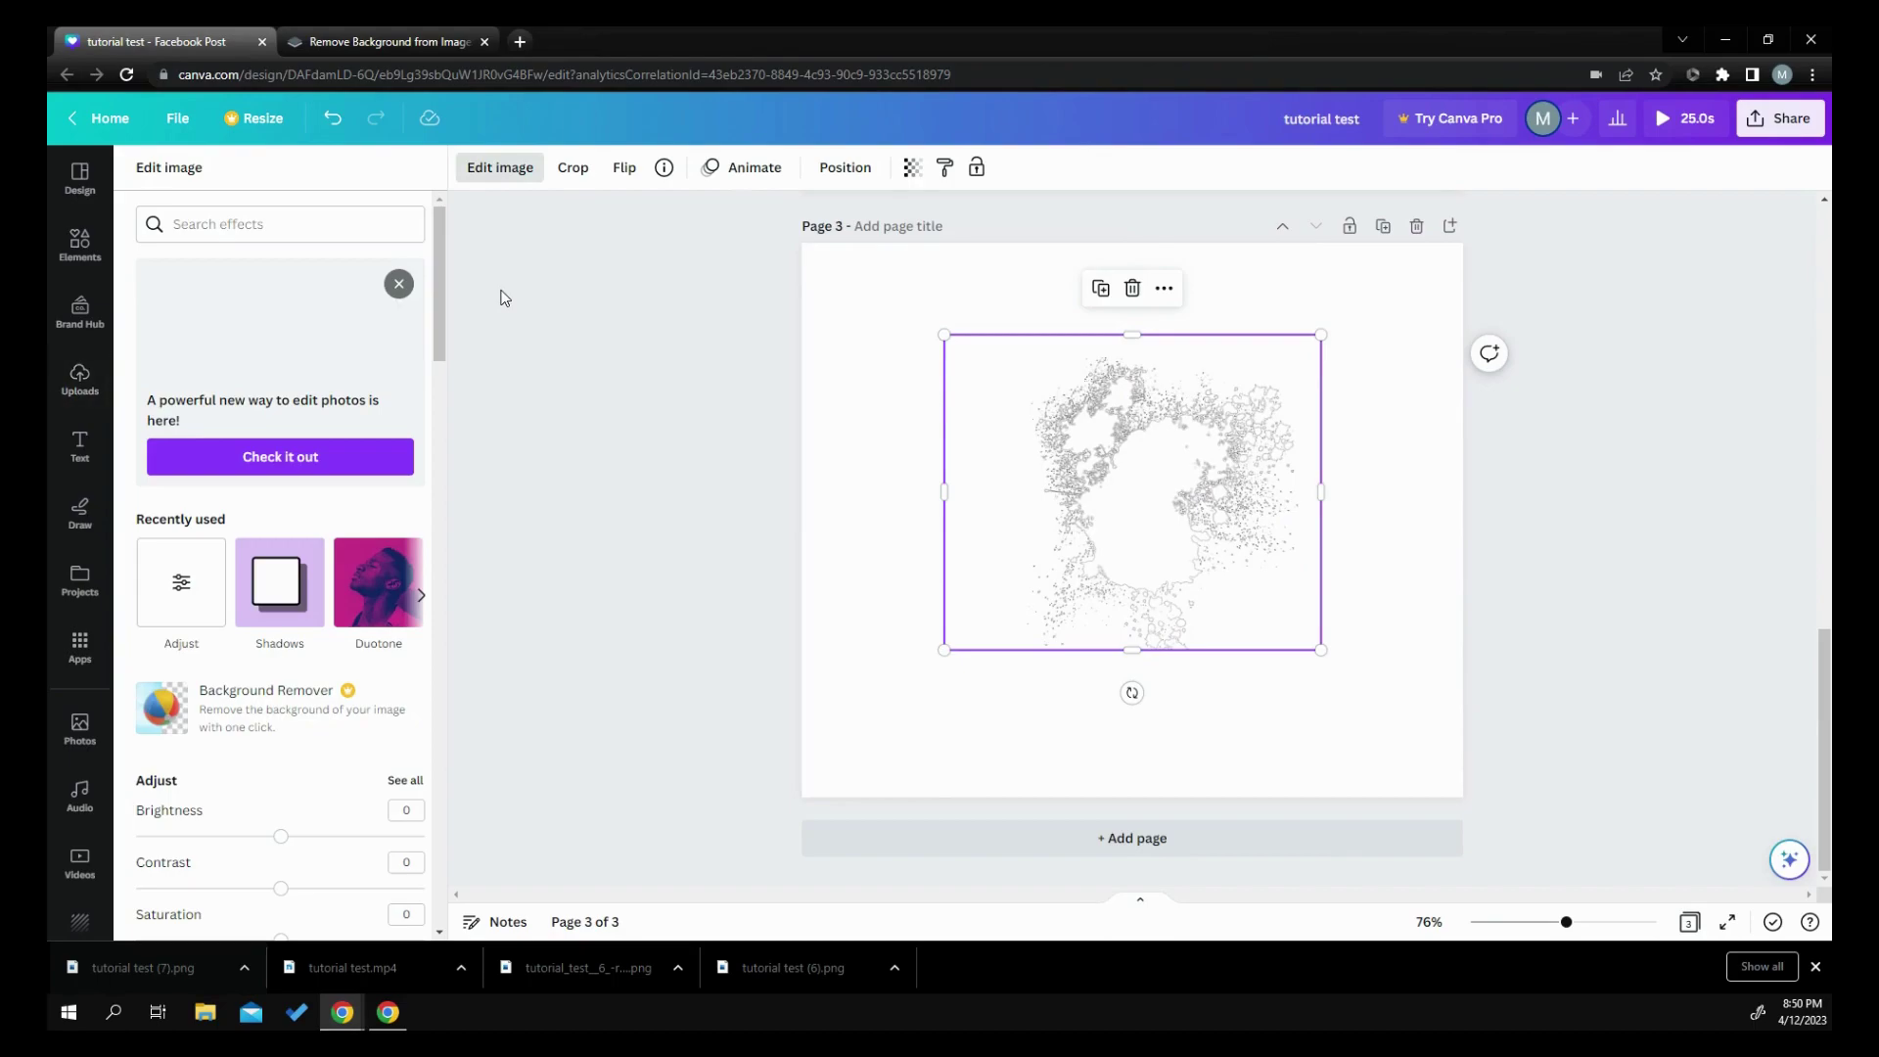
click(278, 584)
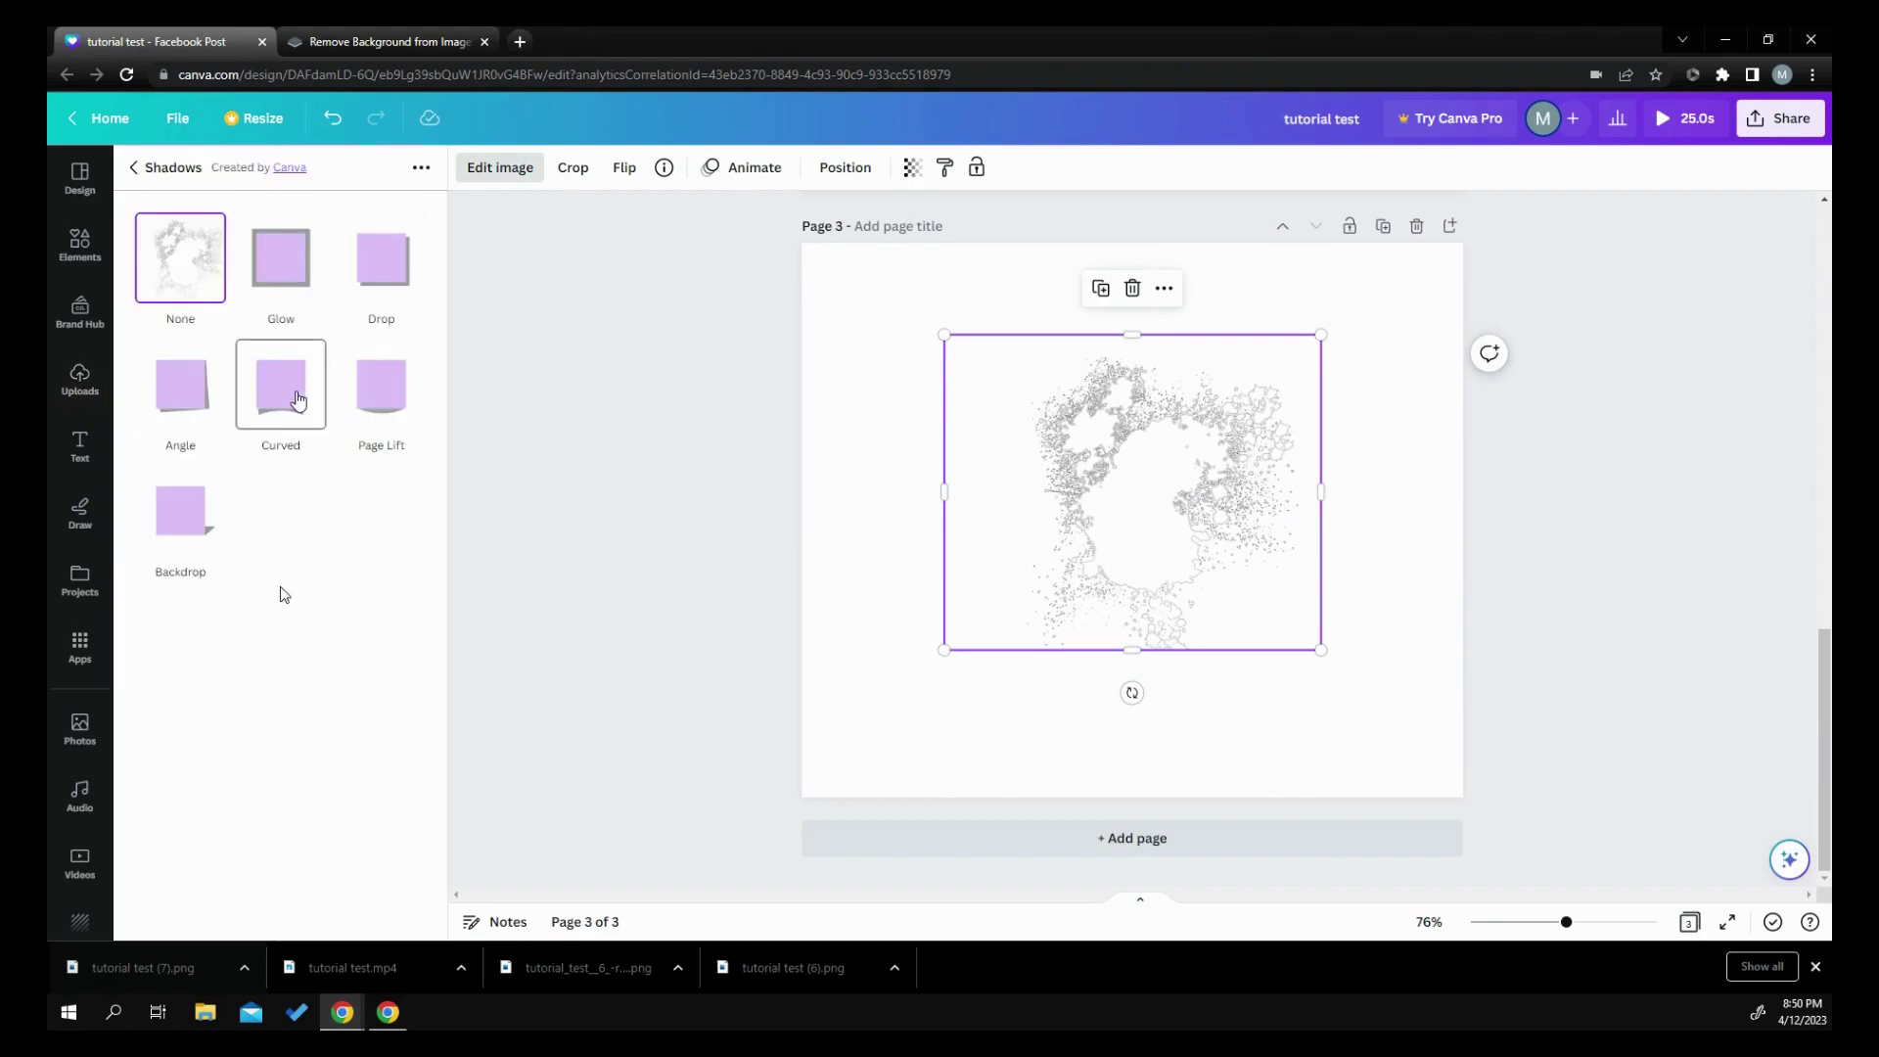
click(302, 395)
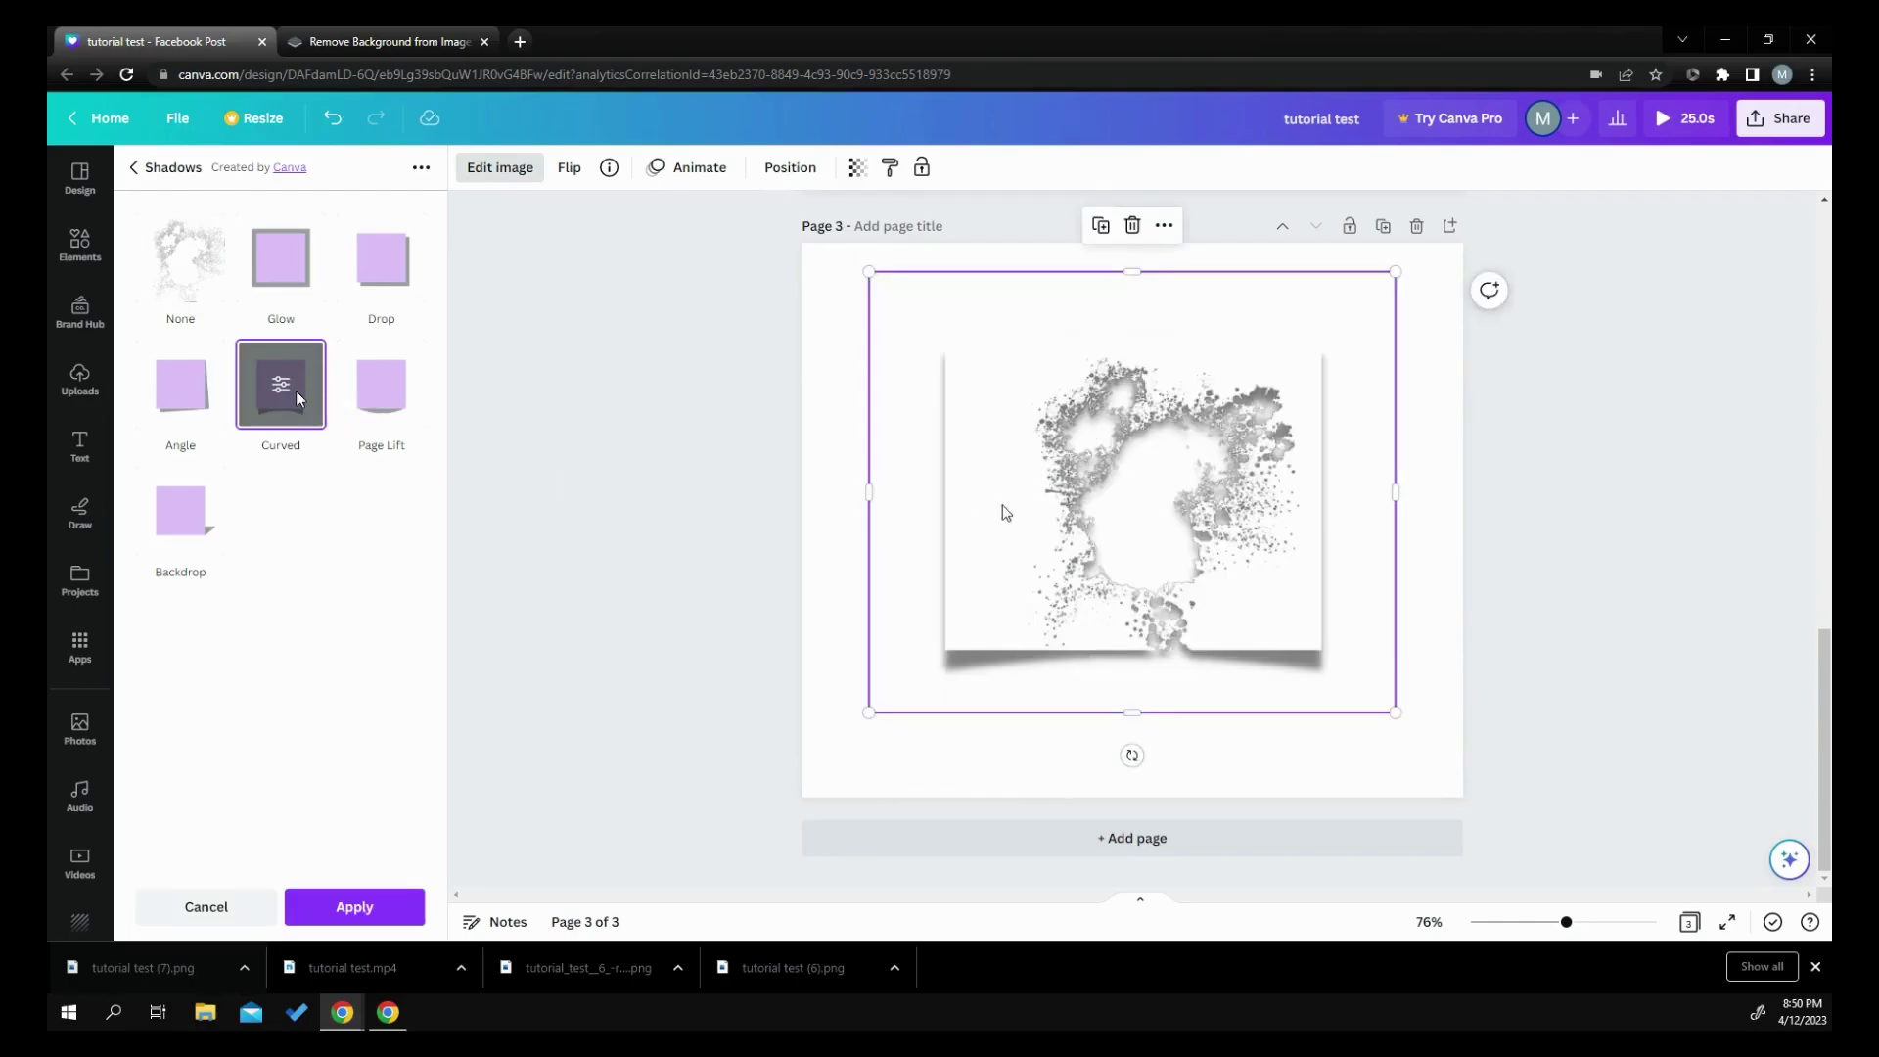
click(344, 909)
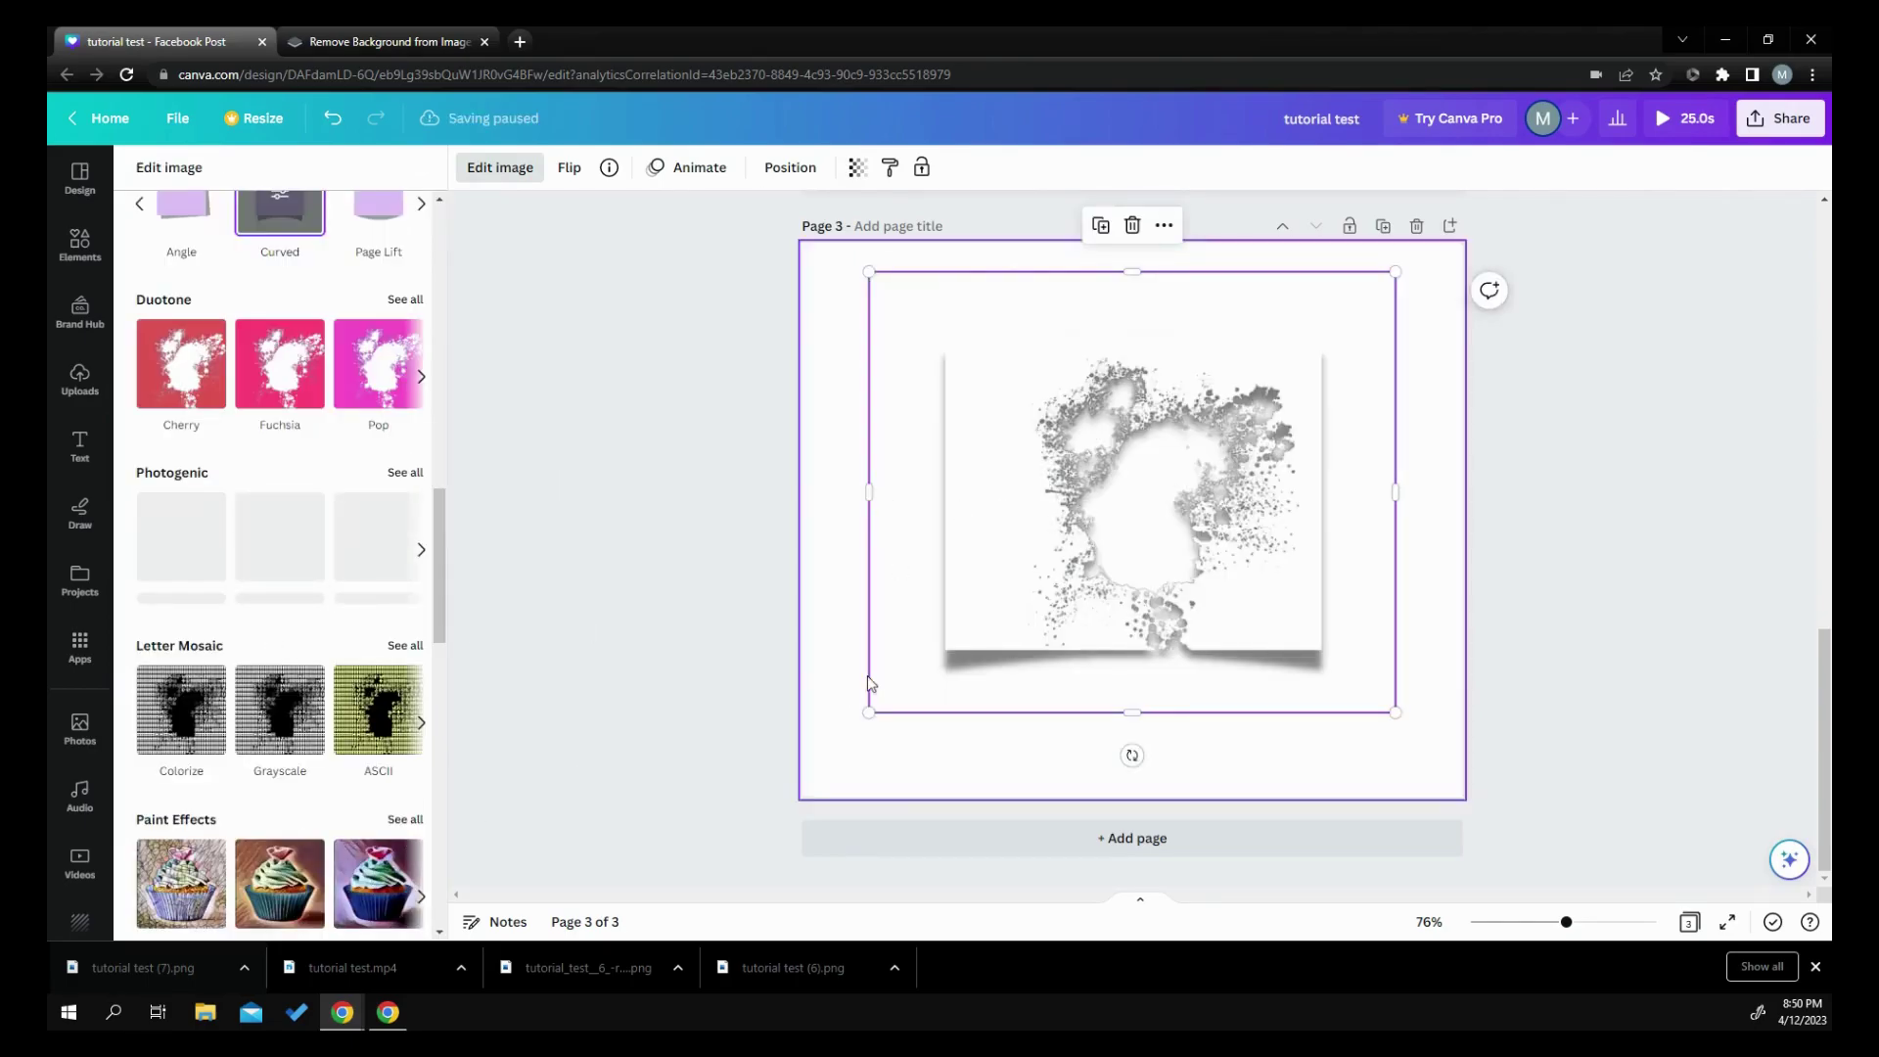
drag(983, 641, 885, 549)
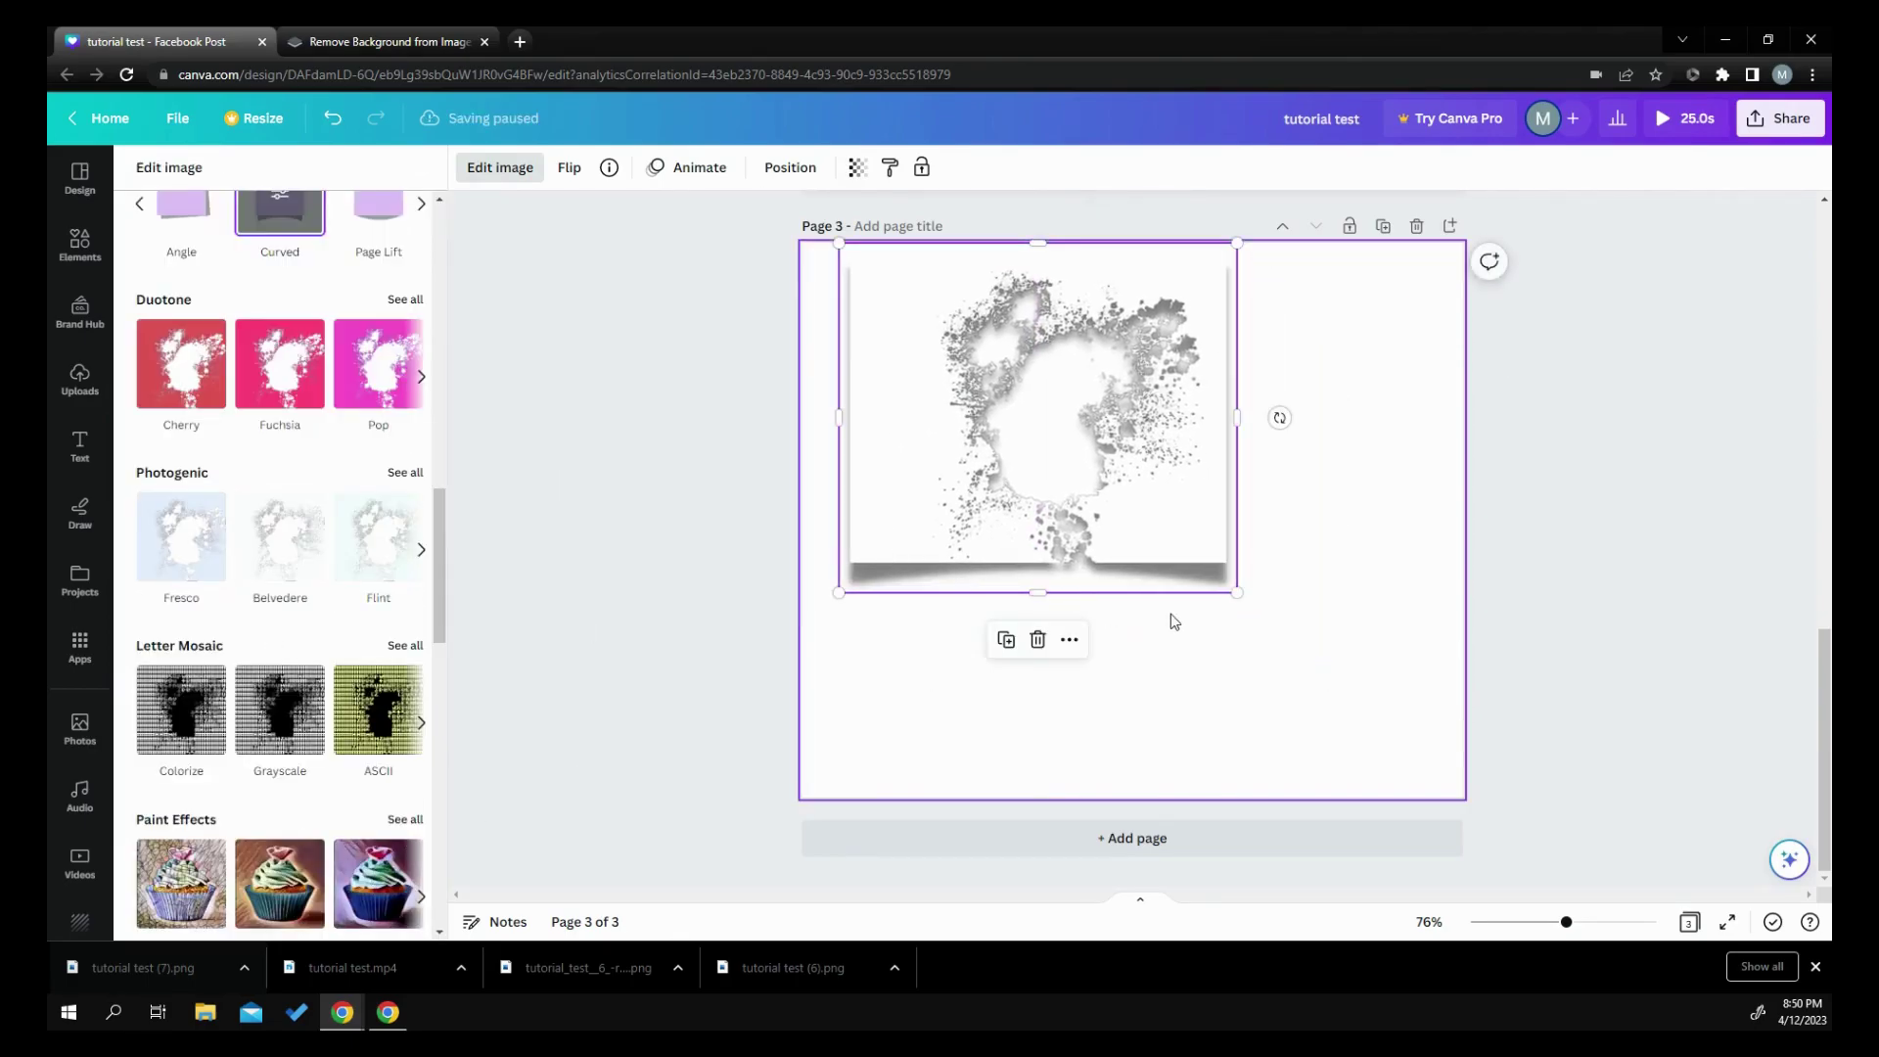
drag(1155, 577, 1165, 633)
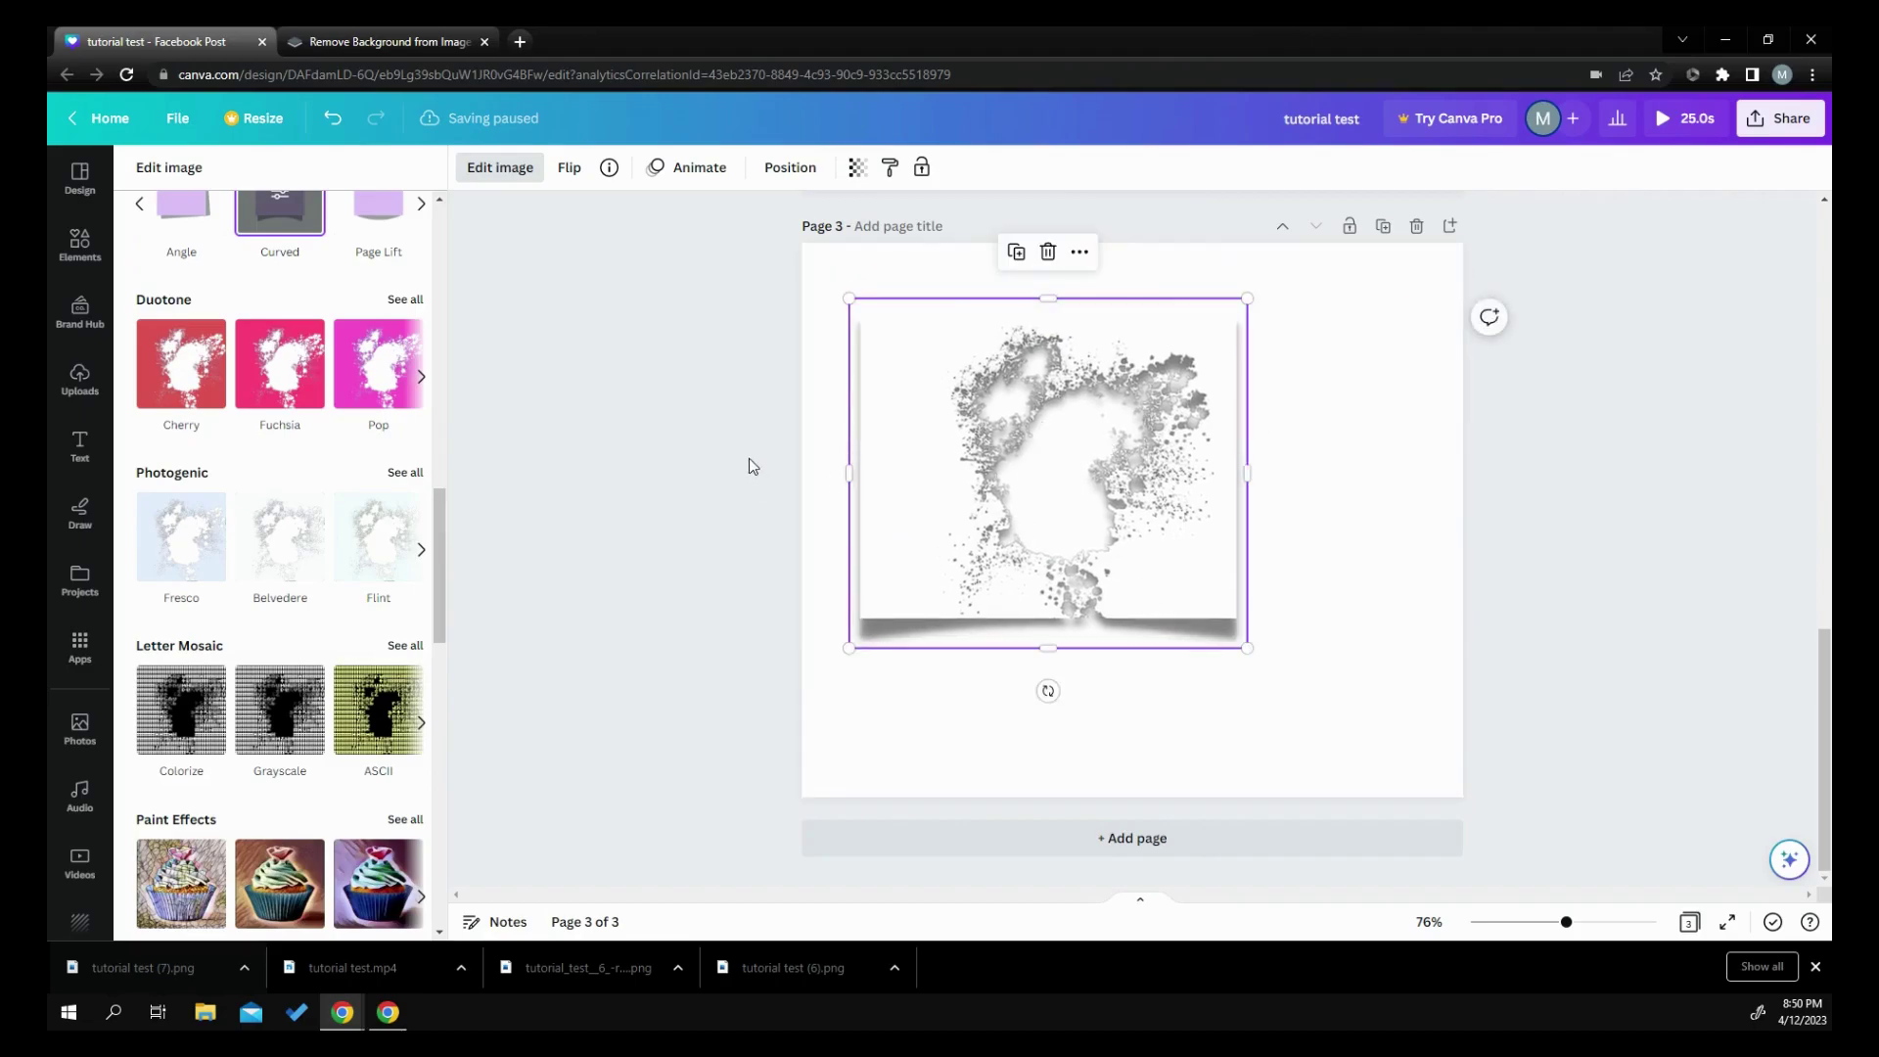
scroll(468, 431, up, 2)
scroll(470, 431, down, 2)
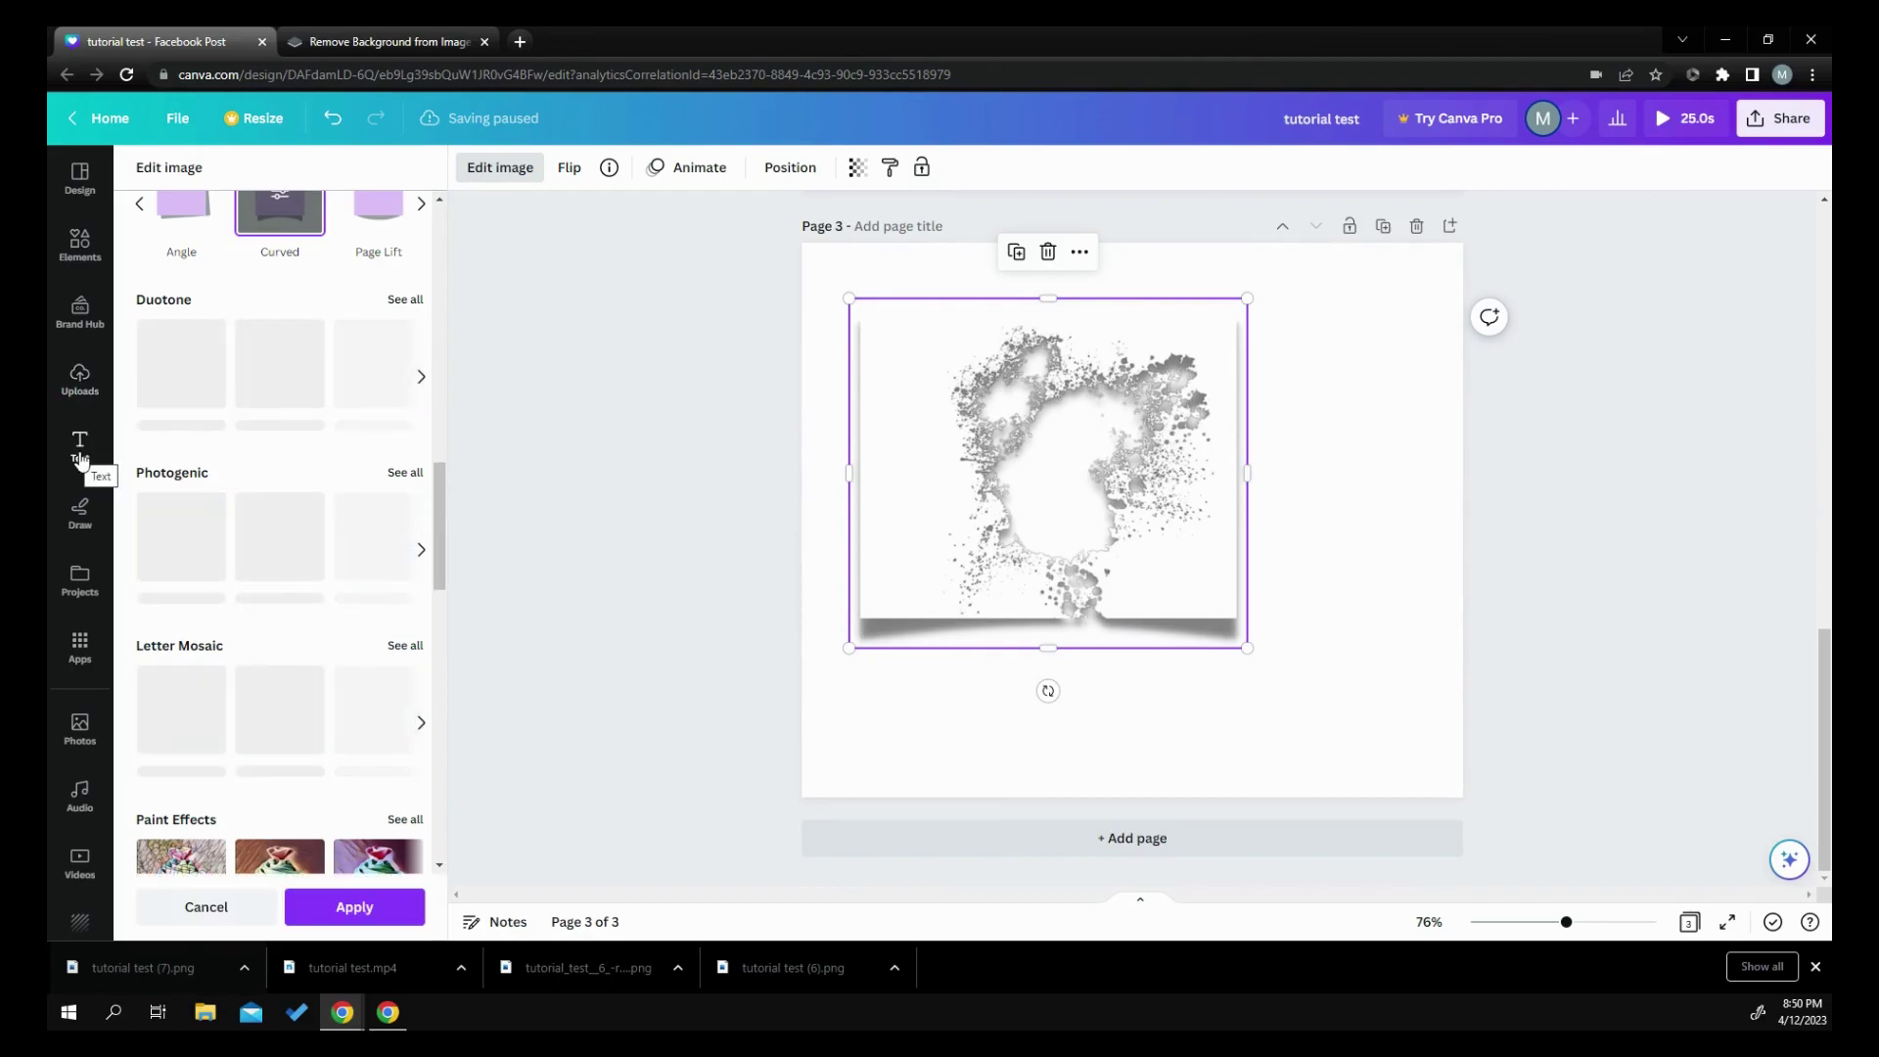
Step: Add the pink cake photo, shrink it over the splatter frame, and send it to back
click(83, 734)
click(244, 666)
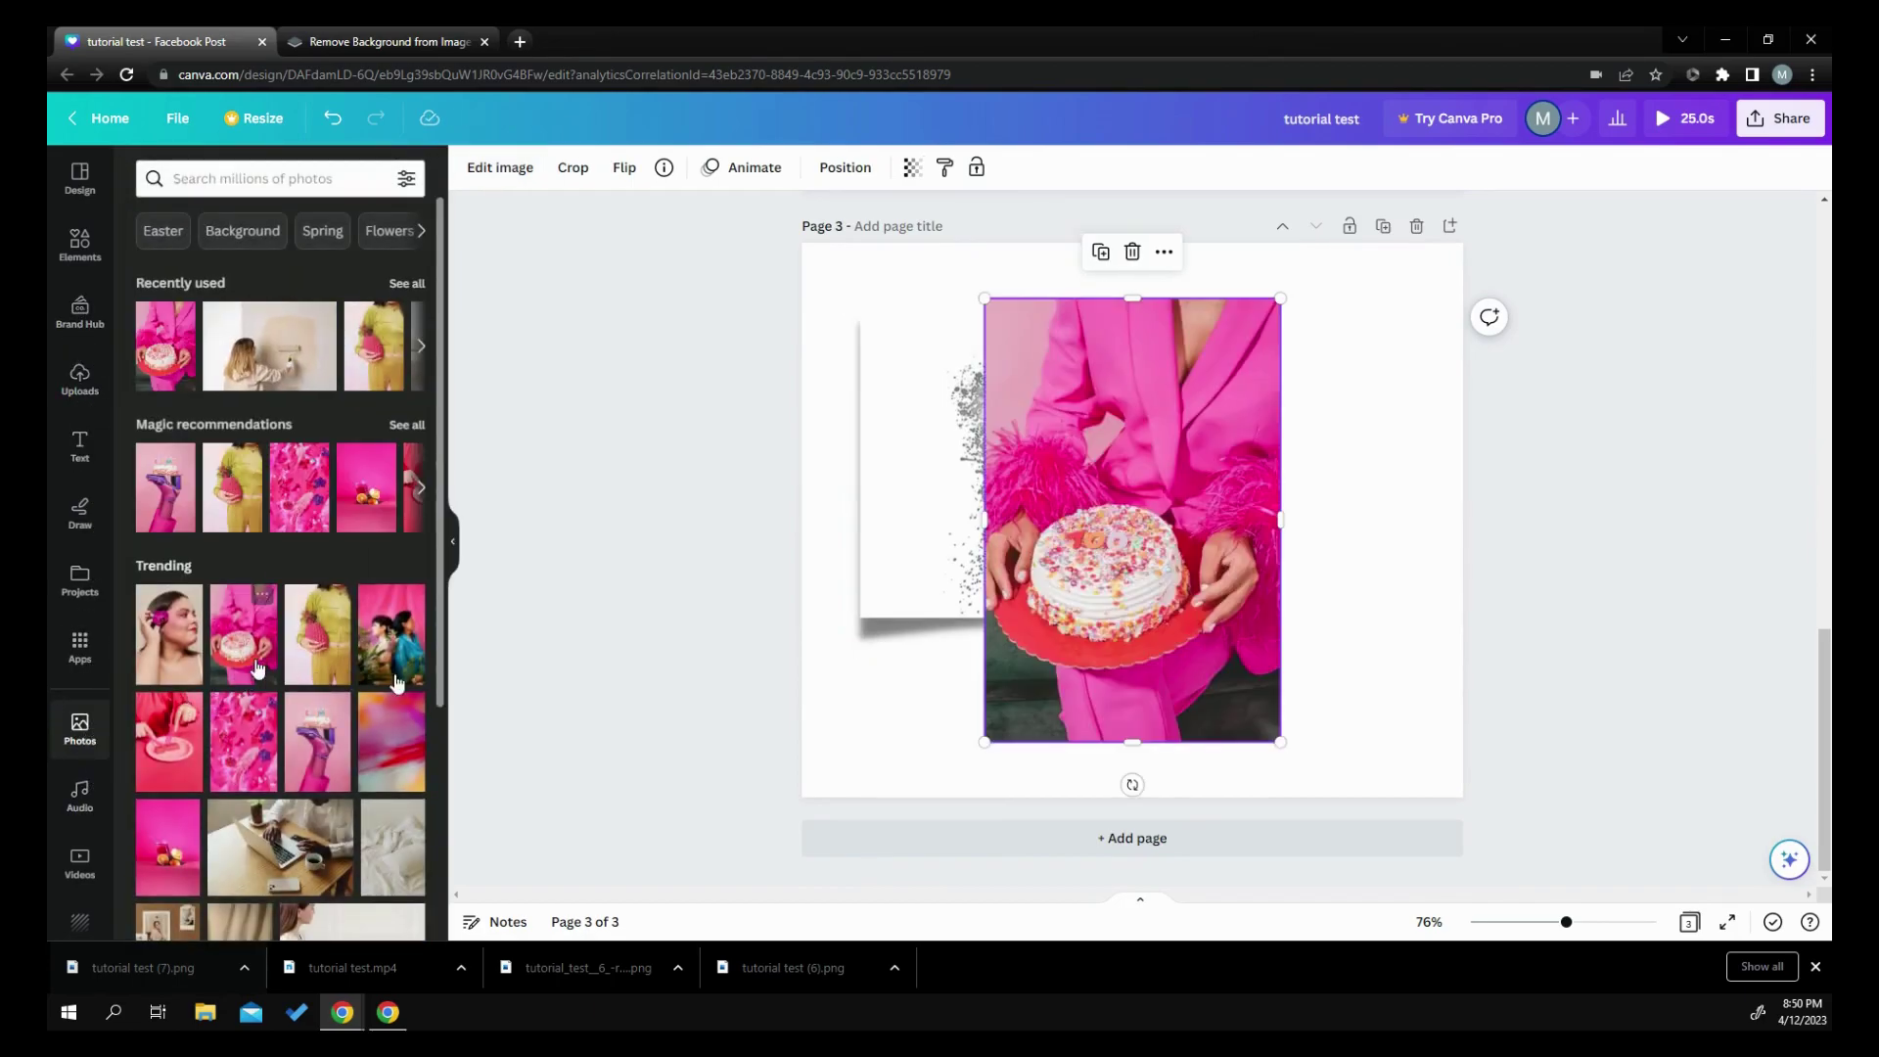
drag(1026, 468, 971, 468)
drag(925, 737, 1018, 533)
drag(1111, 460, 1044, 480)
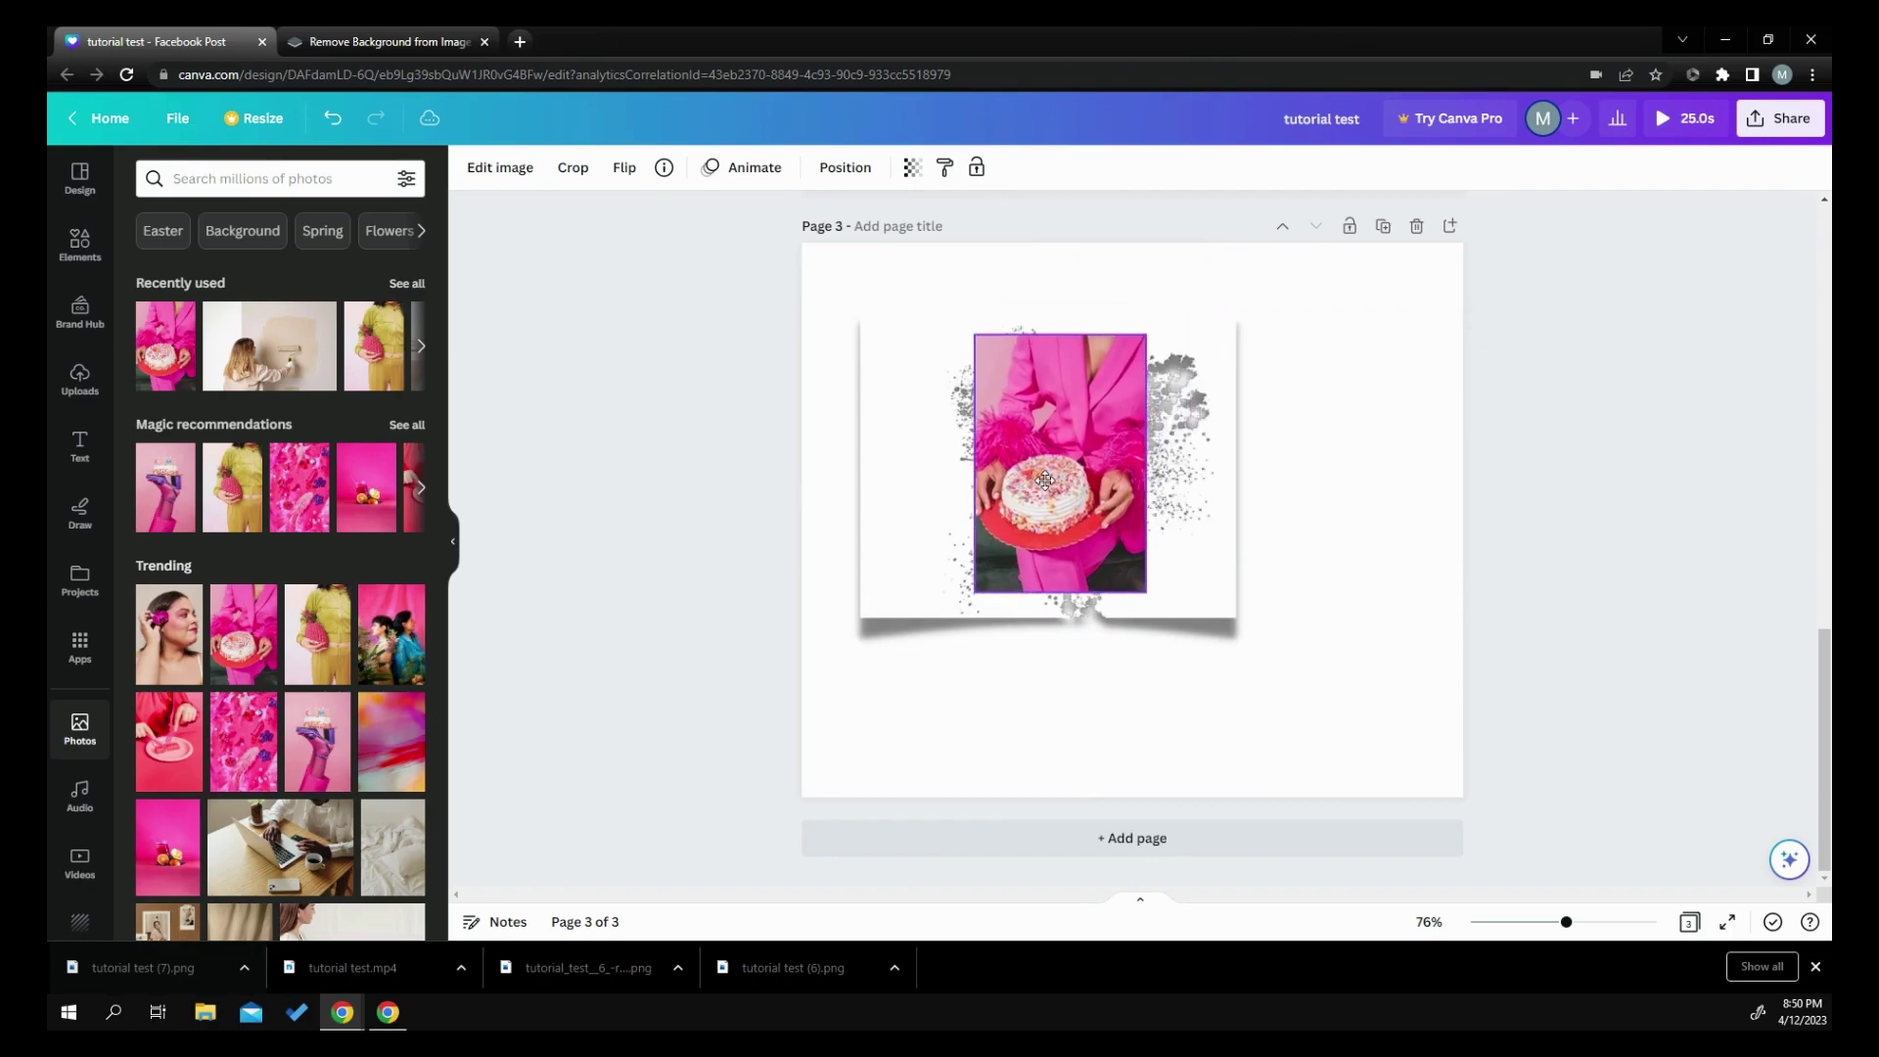
click(1093, 288)
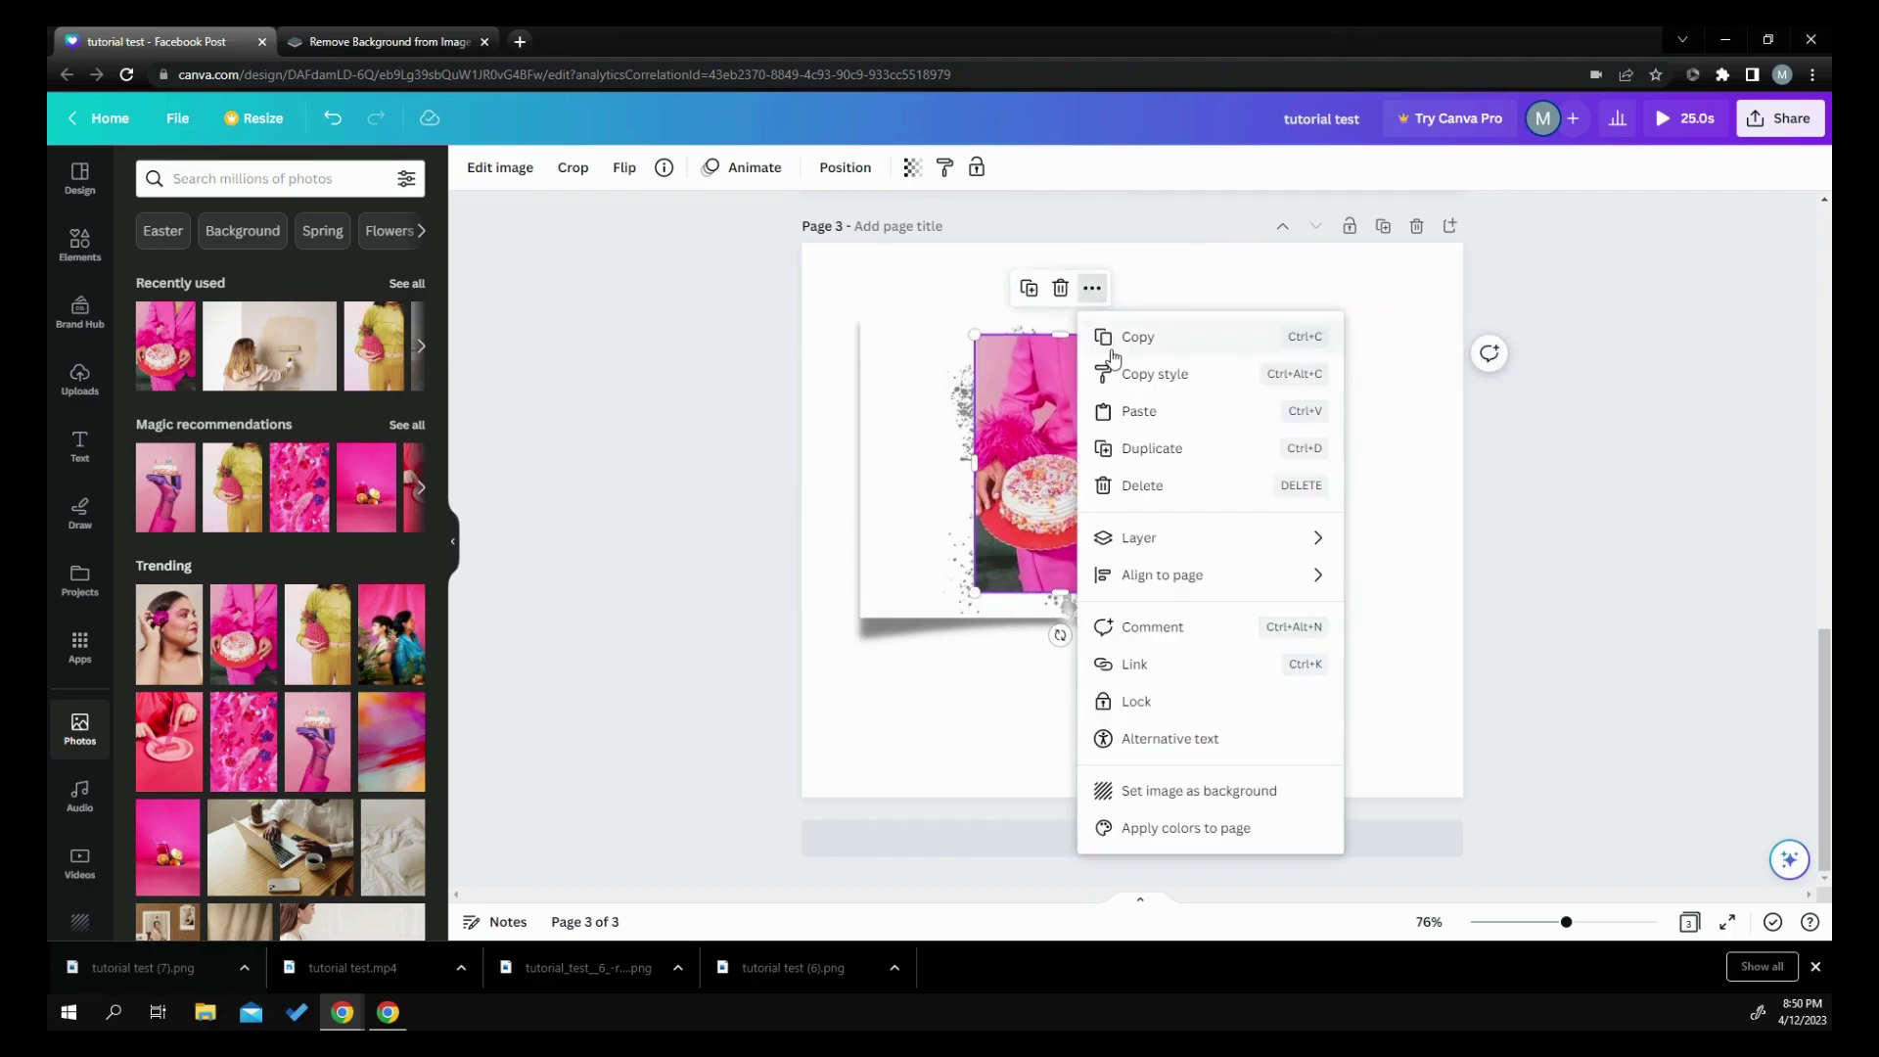
mouse_move(1262, 544)
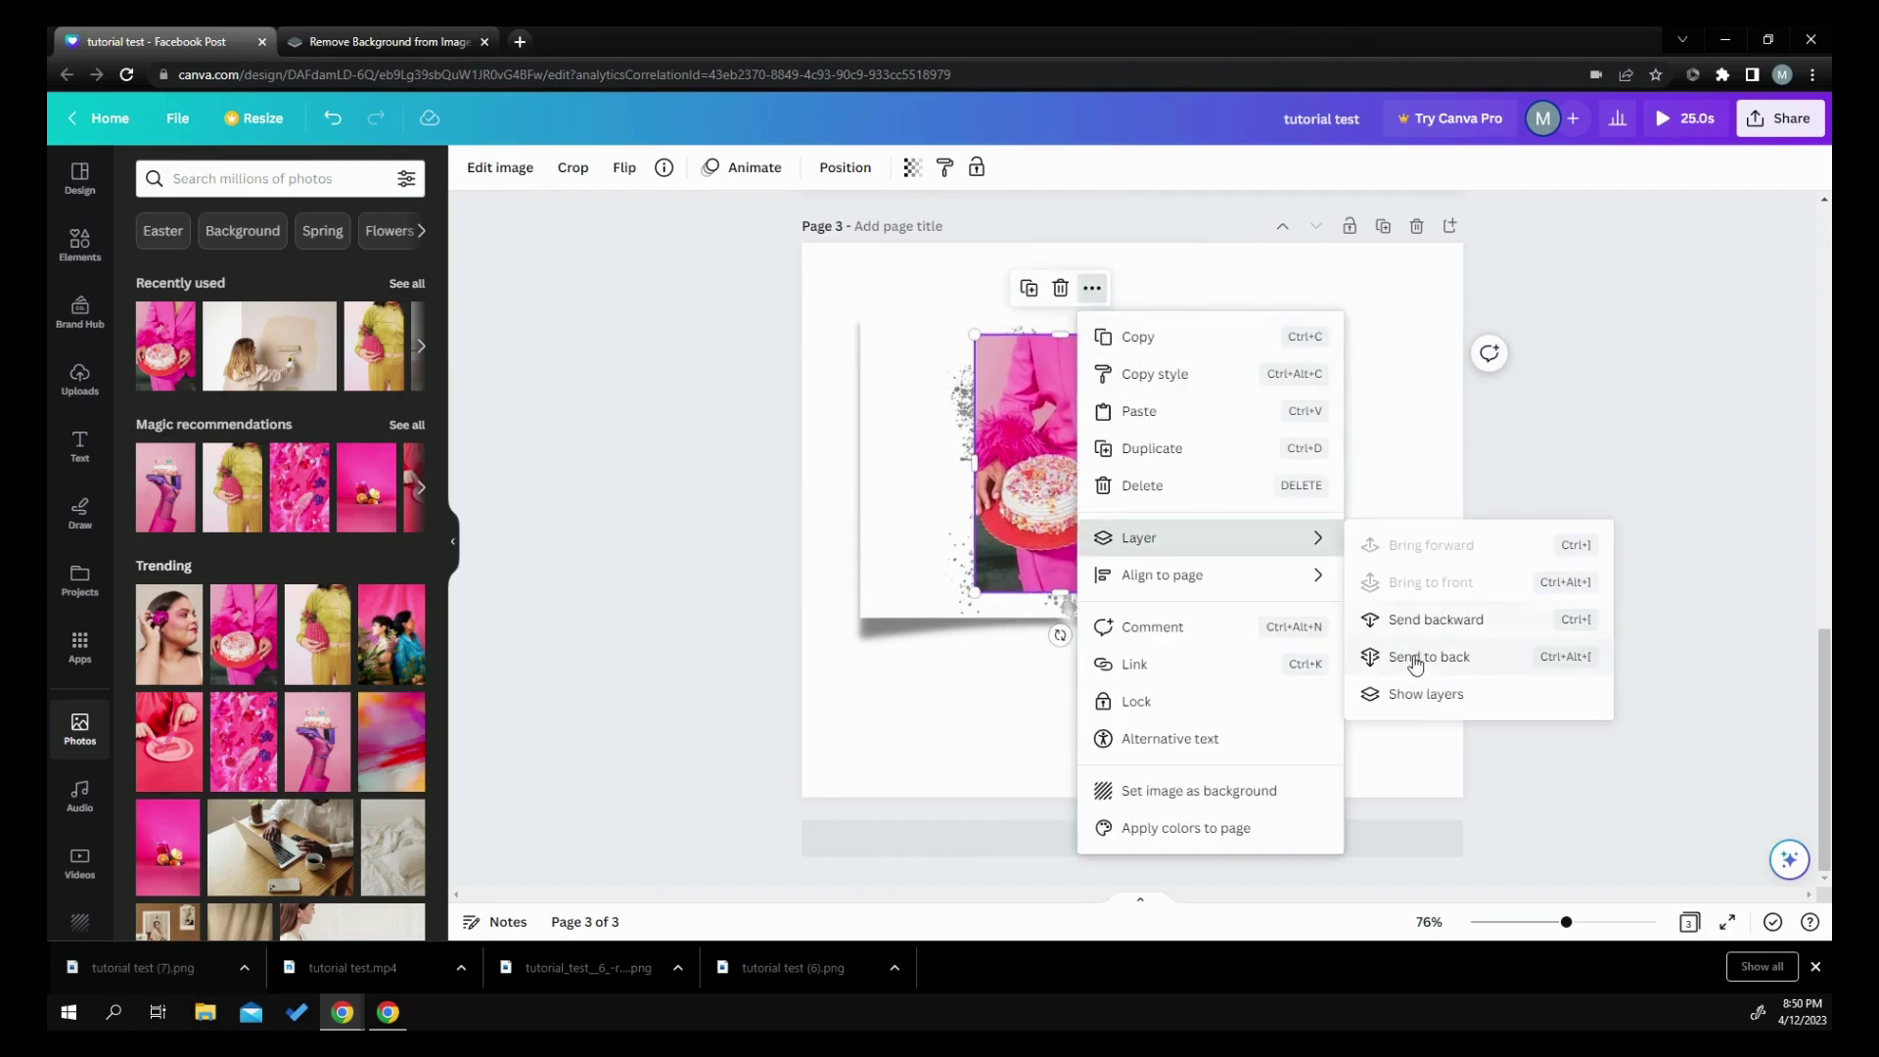
click(1415, 663)
click(742, 613)
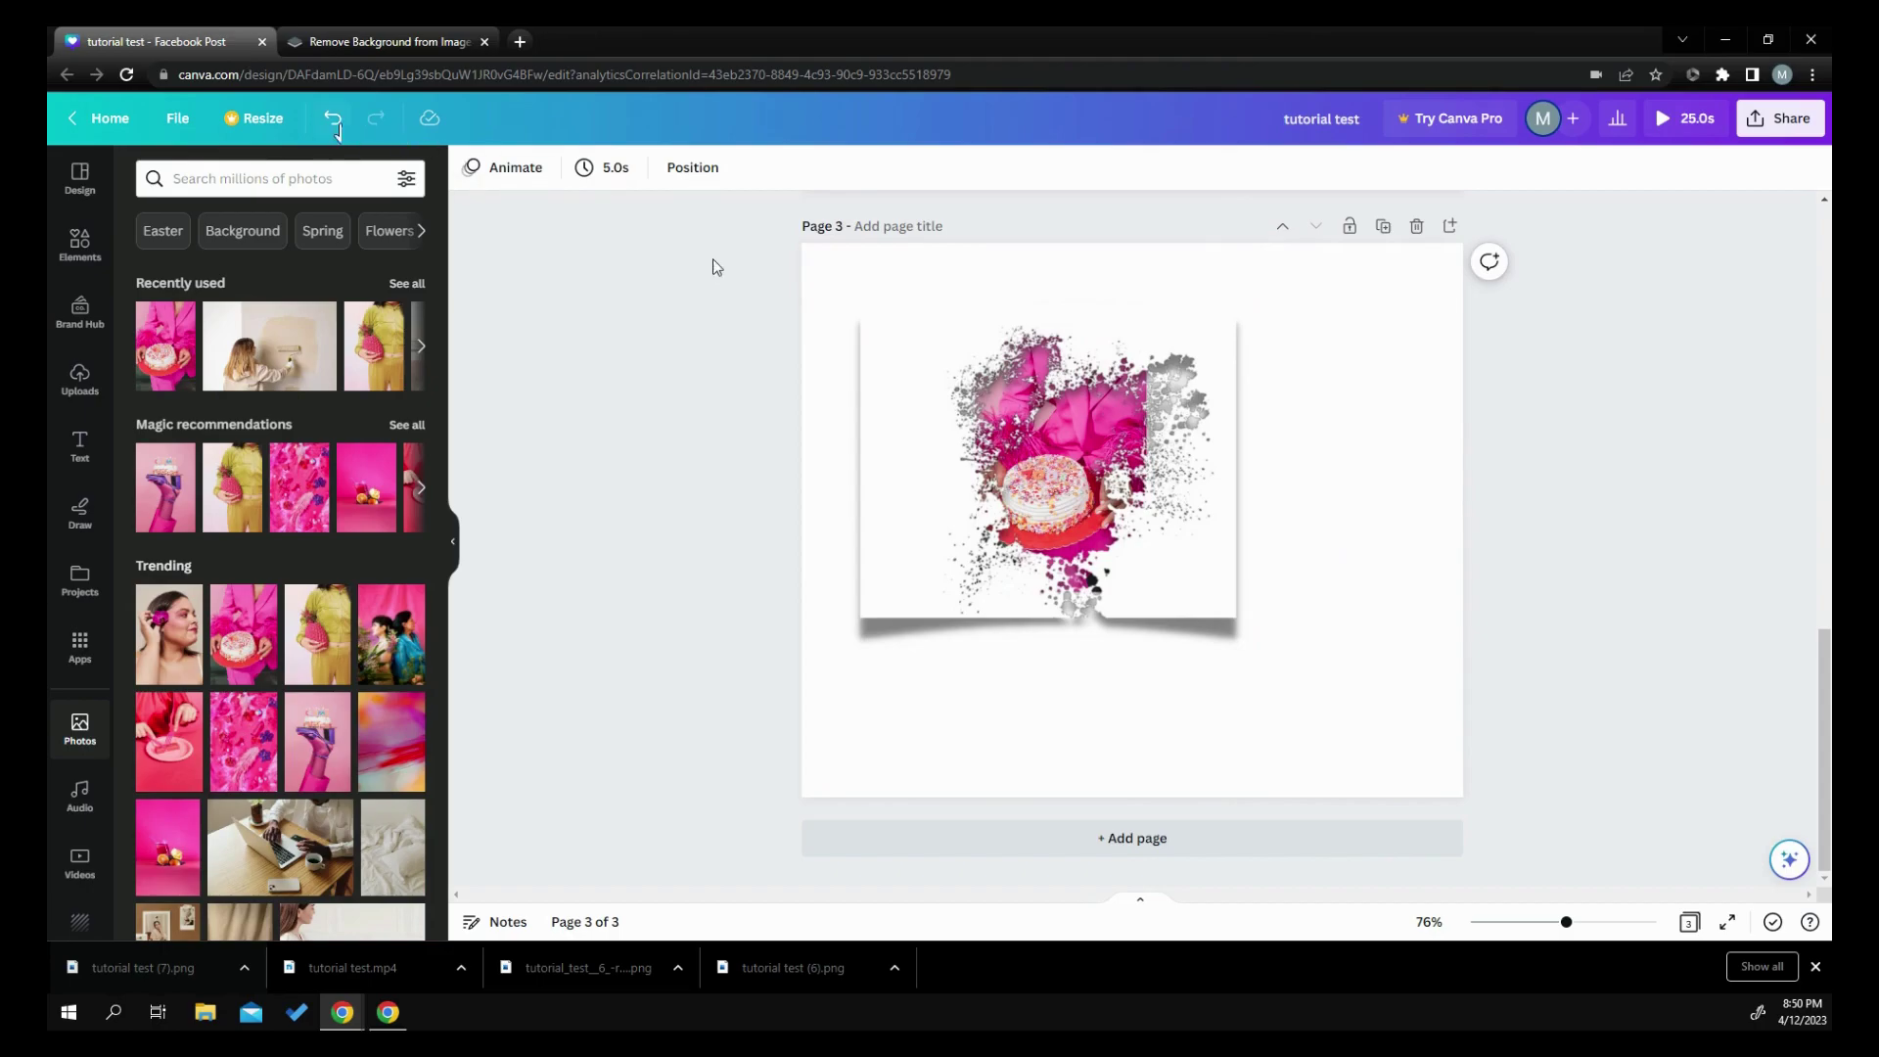
Step: Undo the cake photo's send-to-back, moves and resize
click(335, 120)
click(335, 119)
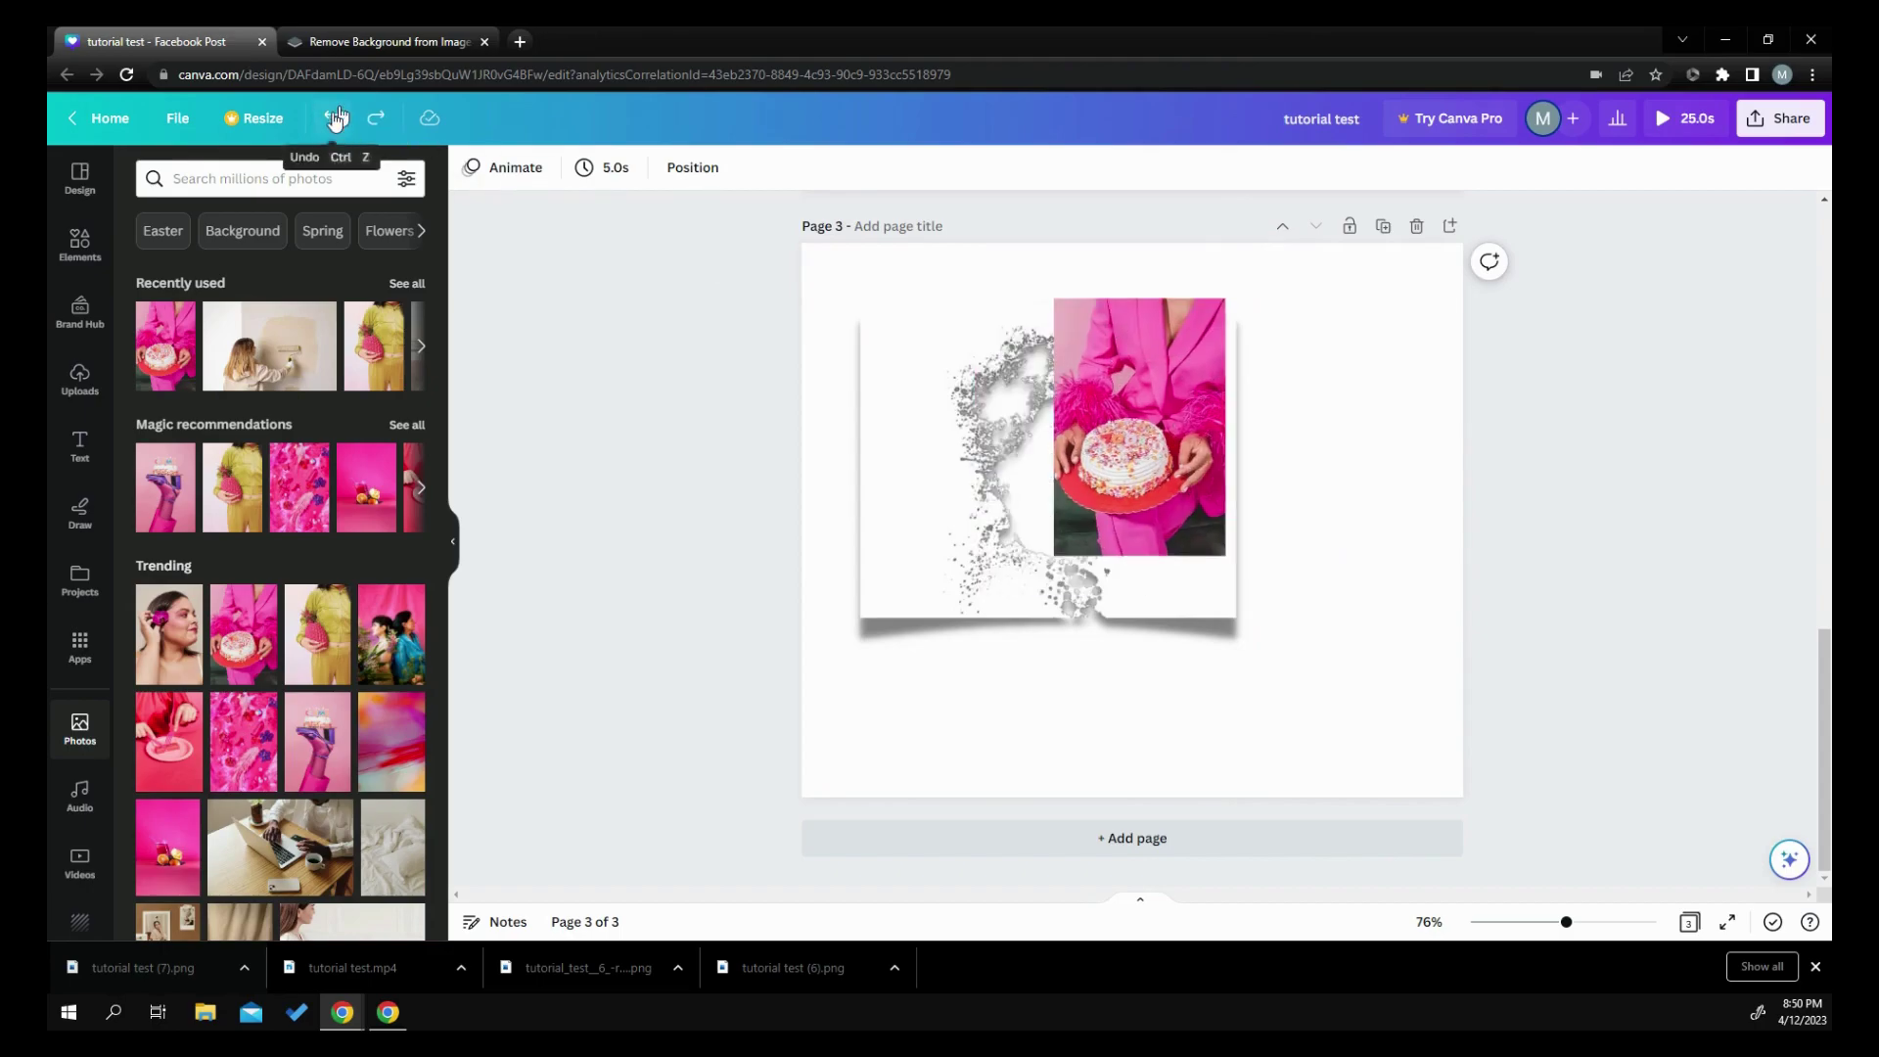
click(344, 130)
click(345, 133)
Step: Remove the cake photo, duplicate the splatter frame, and tint the copy with Blush duotone
click(344, 130)
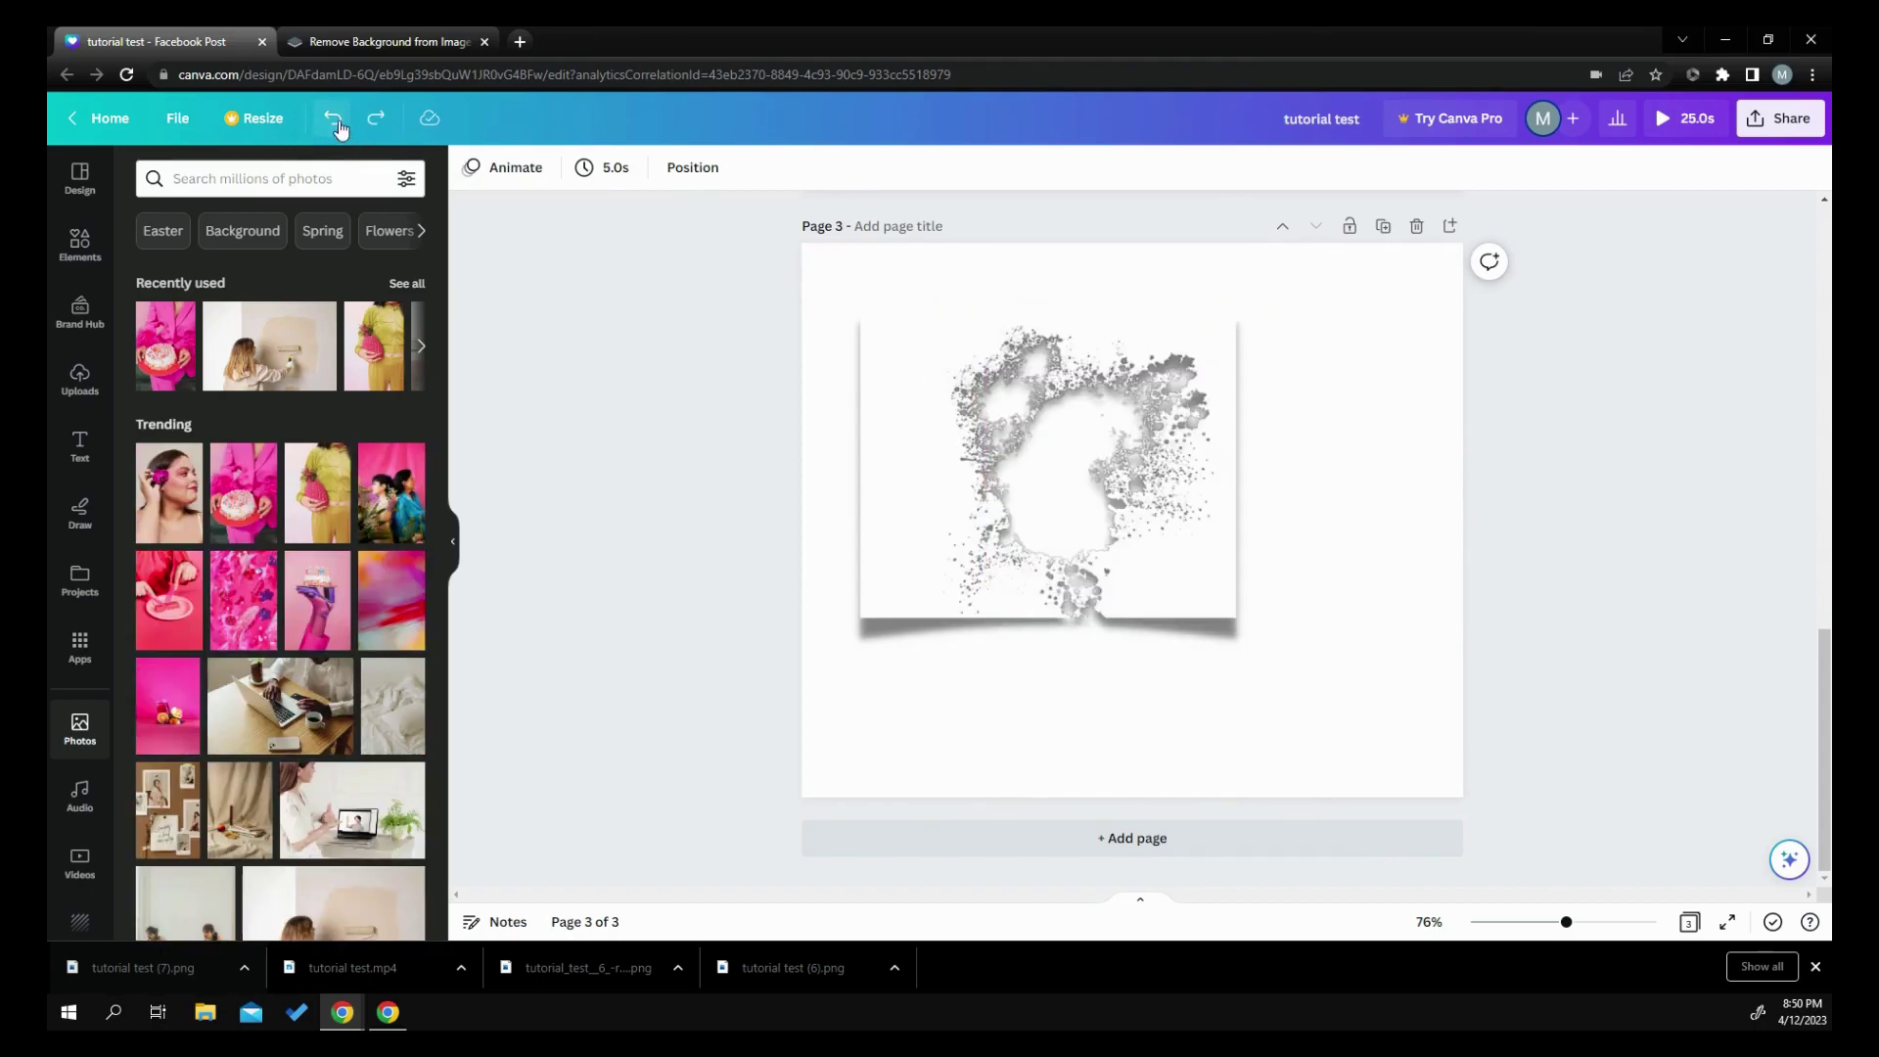
click(893, 431)
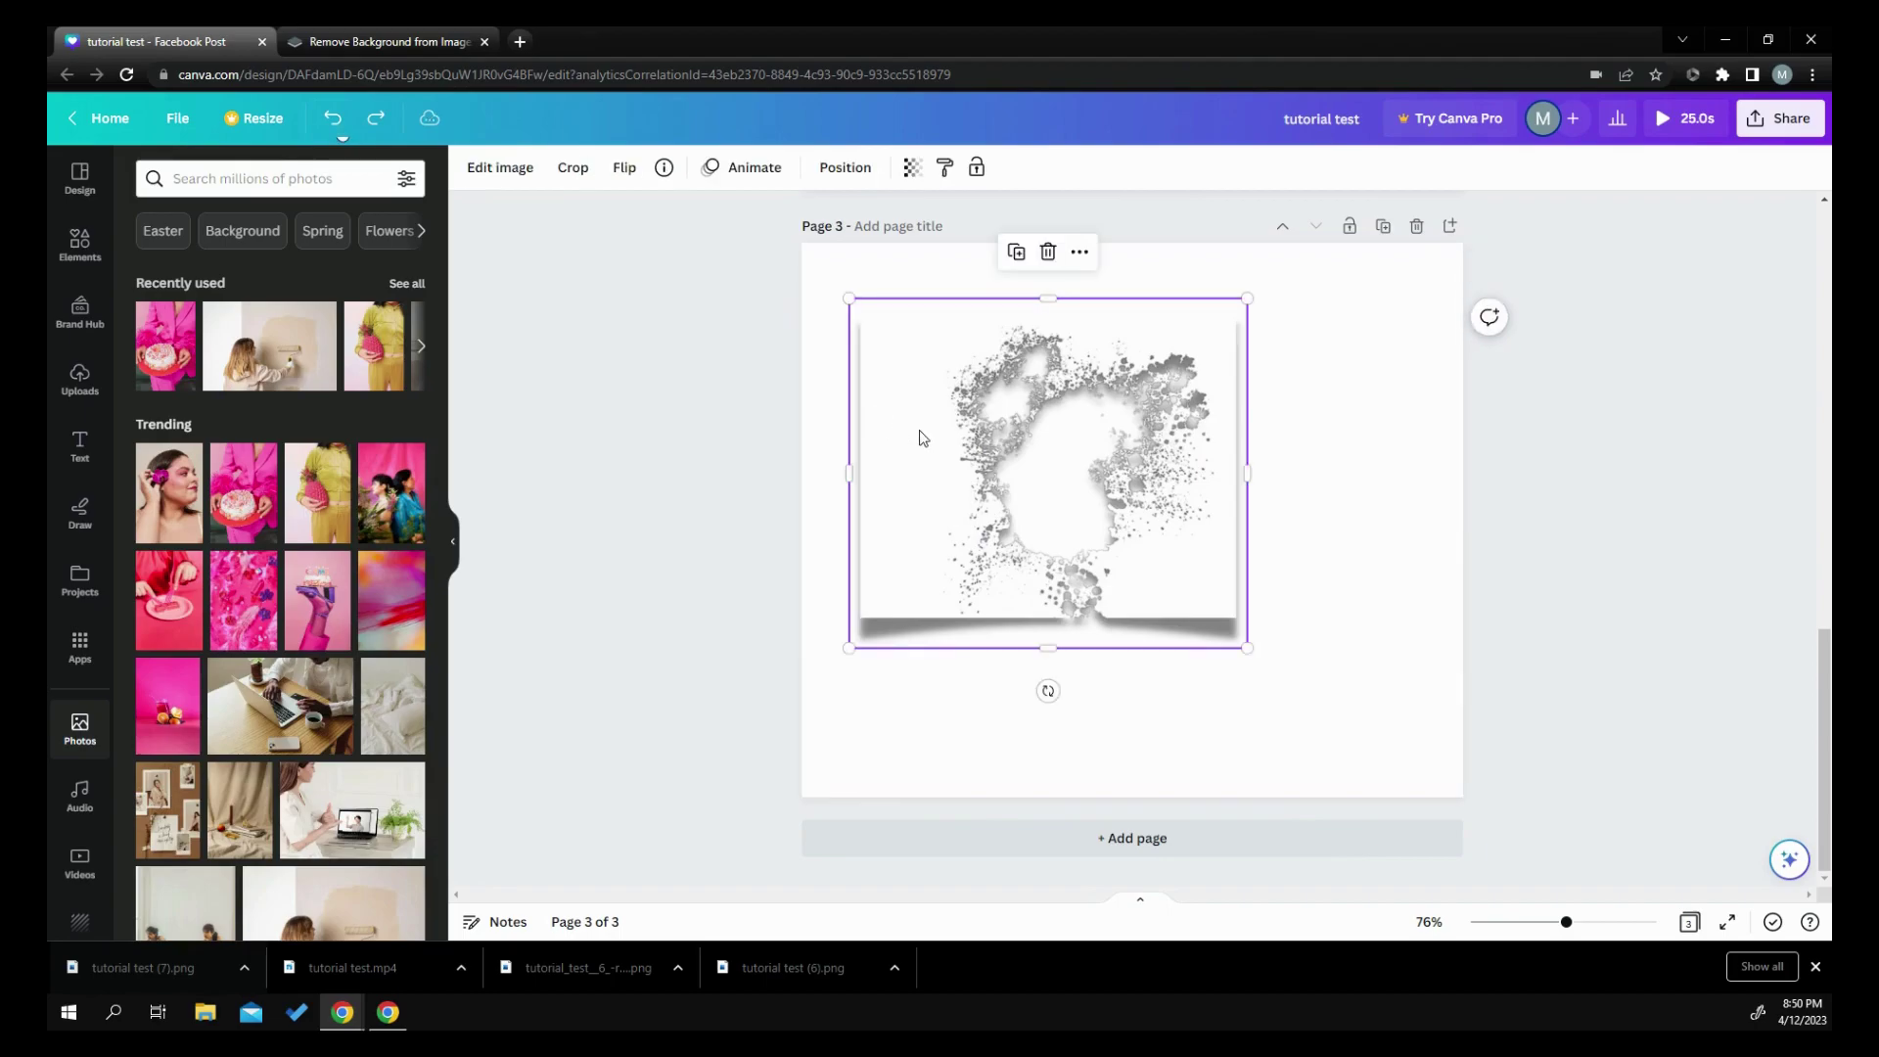
click(1017, 252)
click(518, 179)
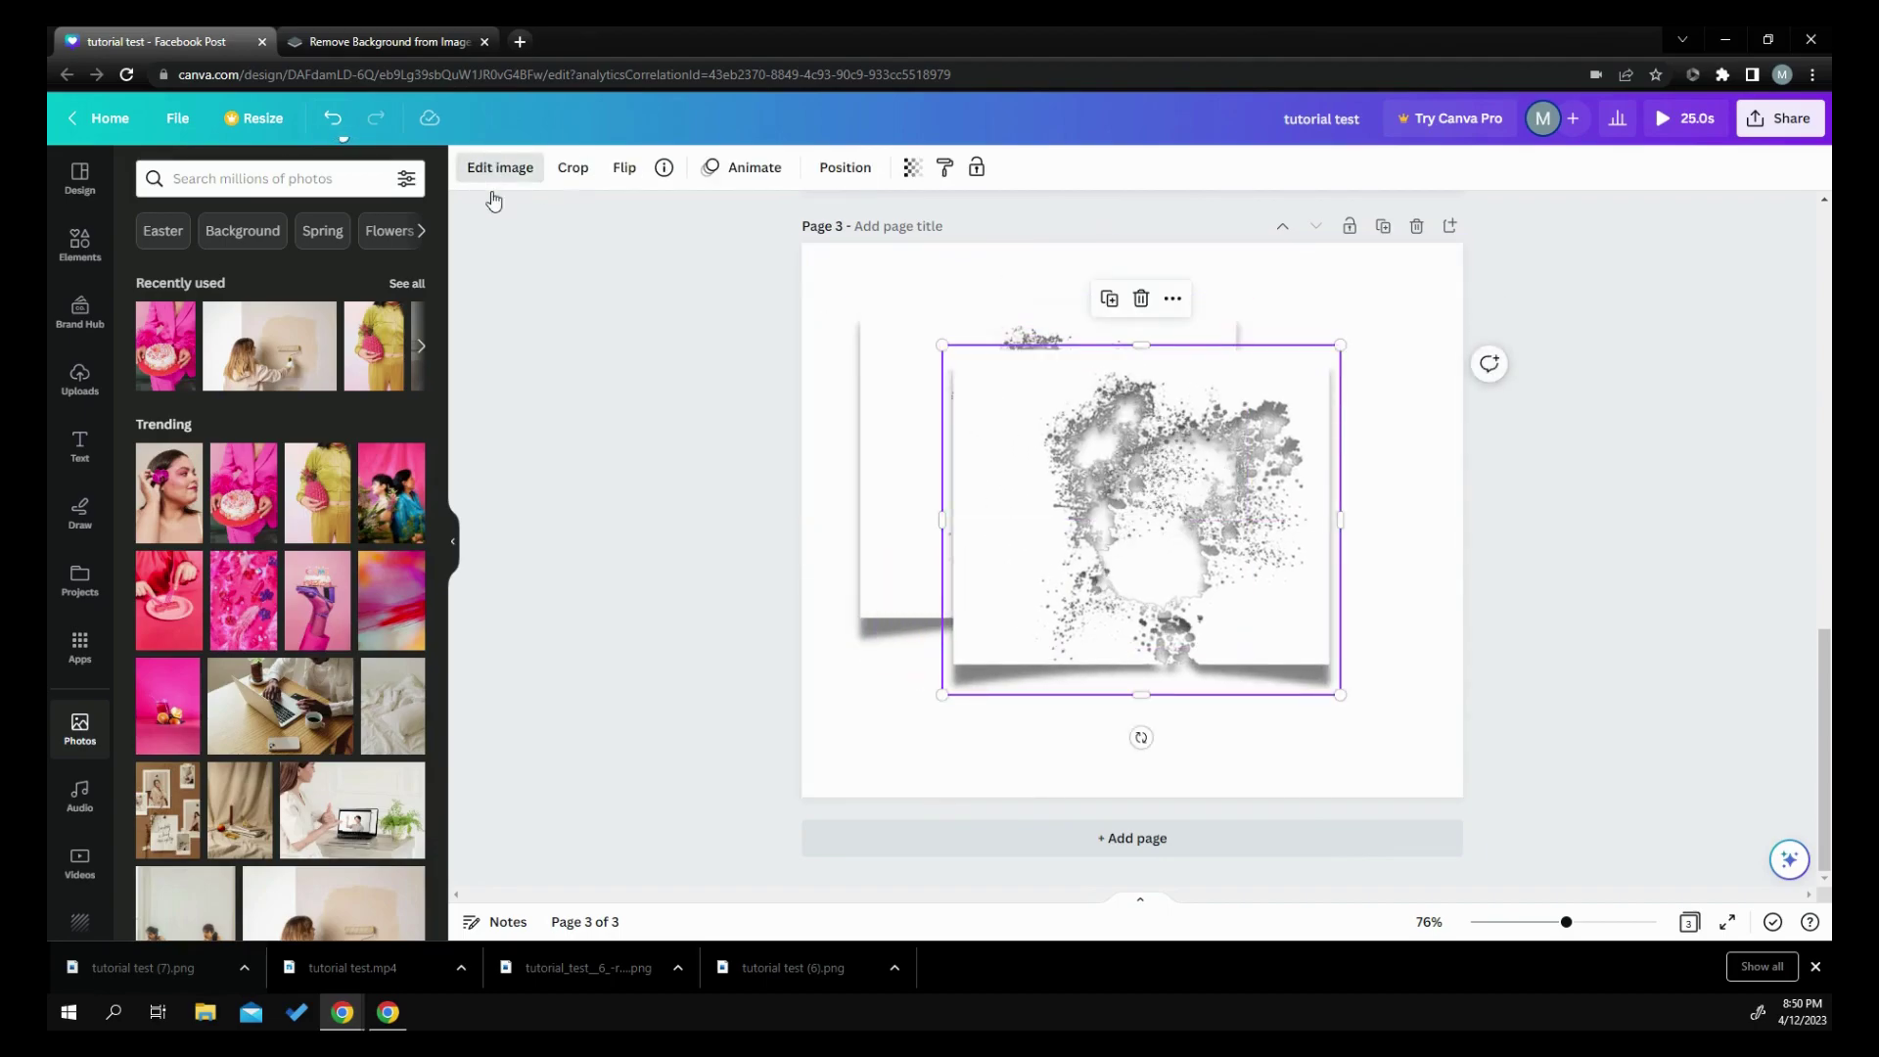
click(362, 586)
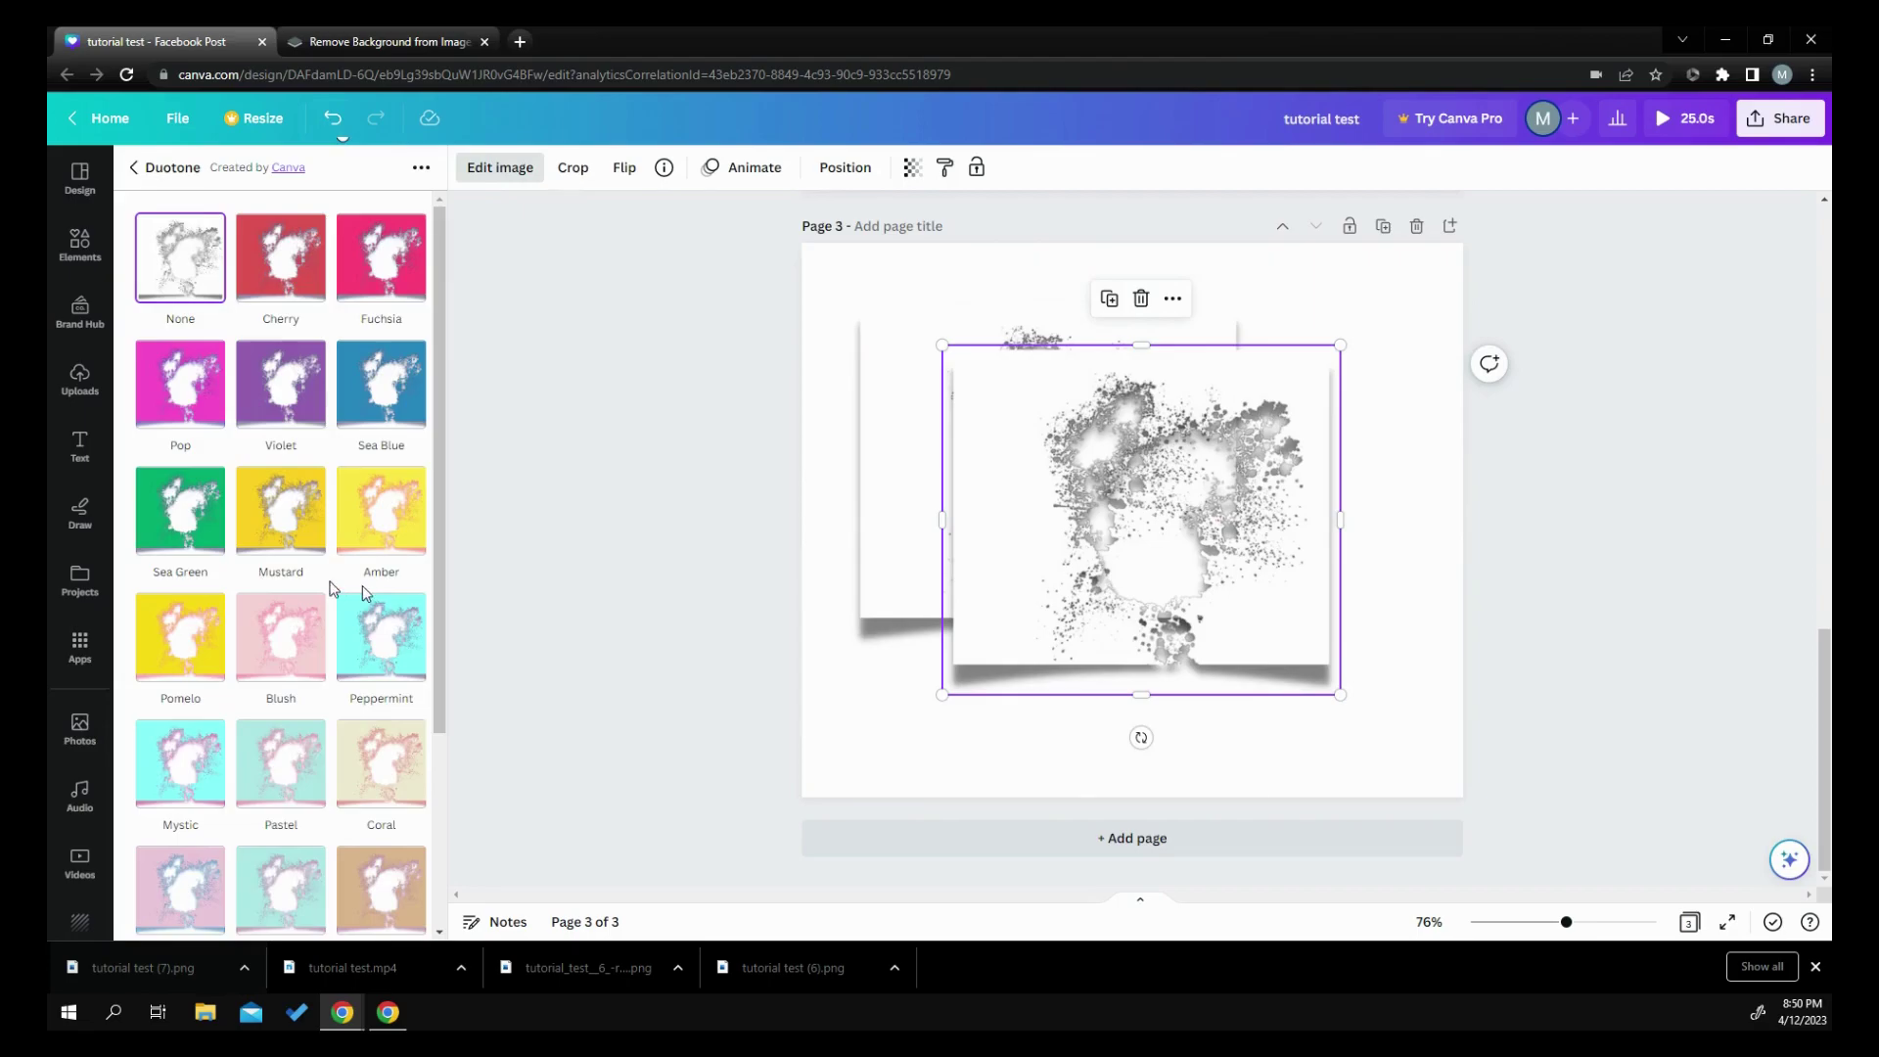
scroll(294, 538, down, 2)
click(269, 477)
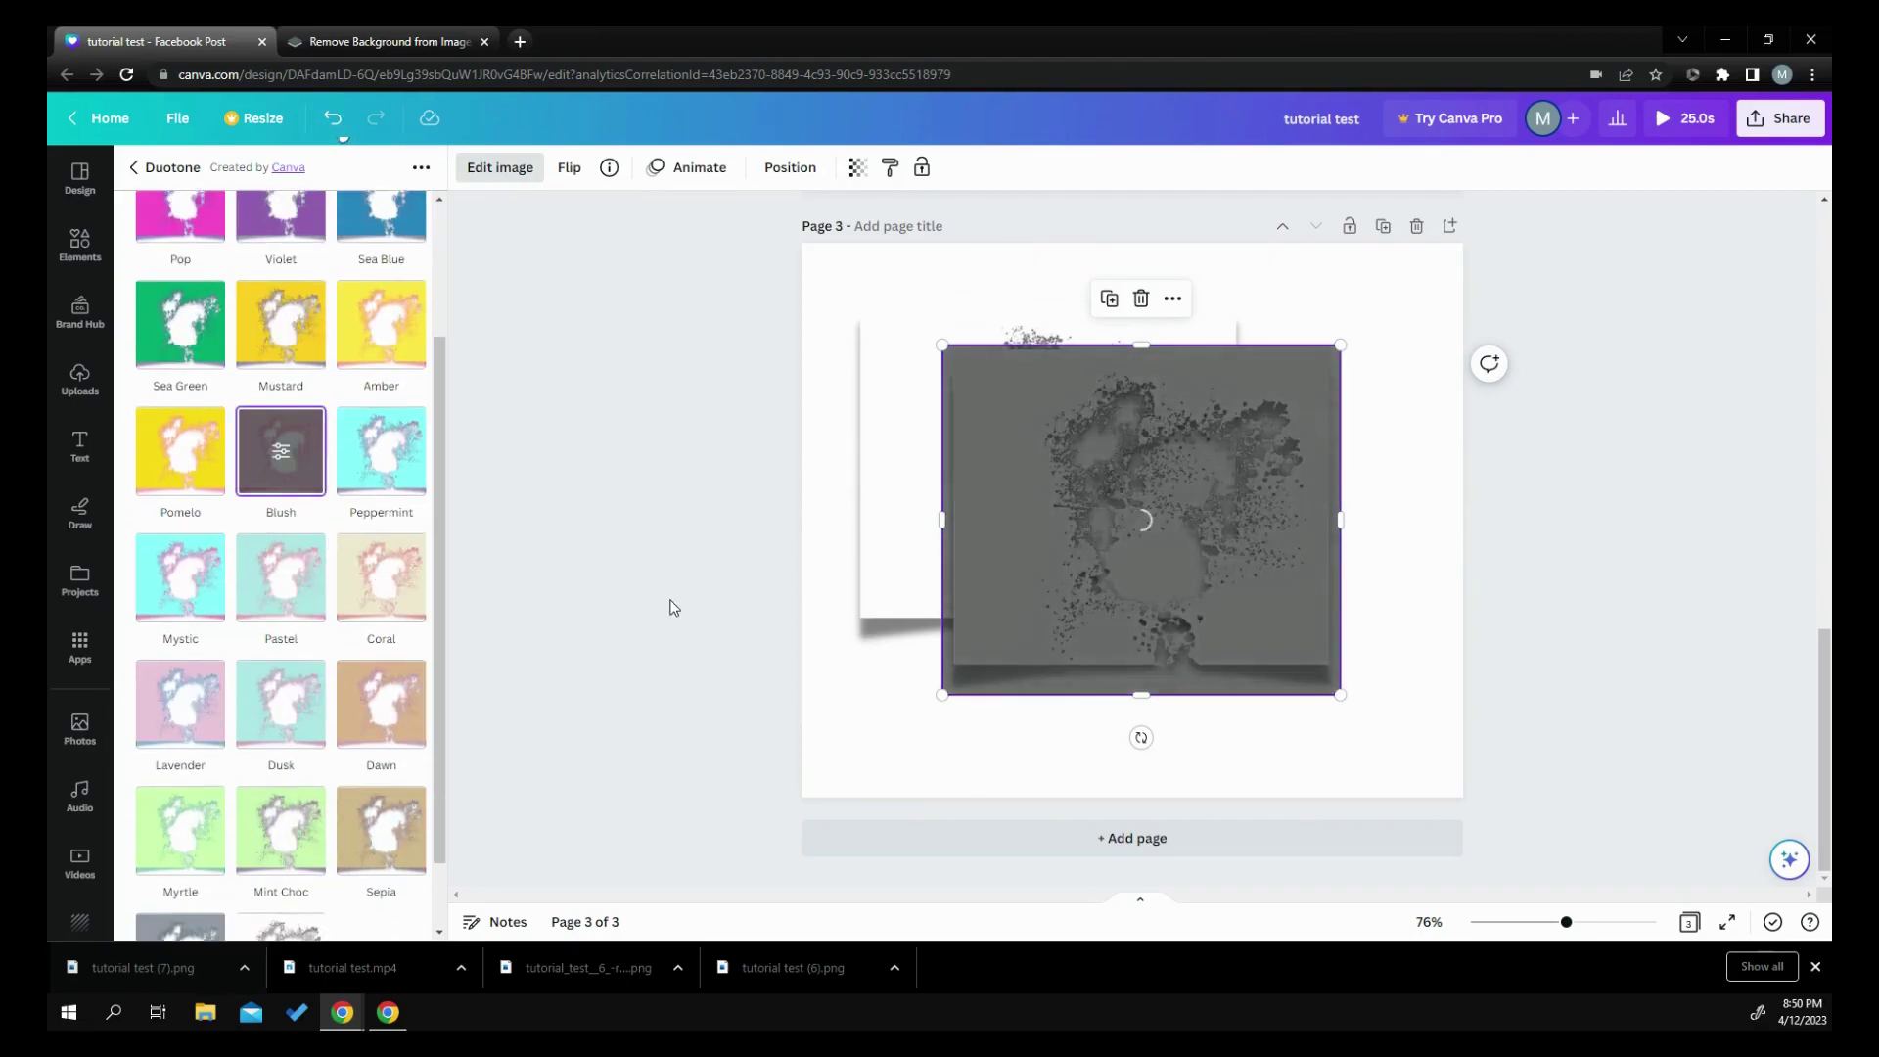
click(380, 919)
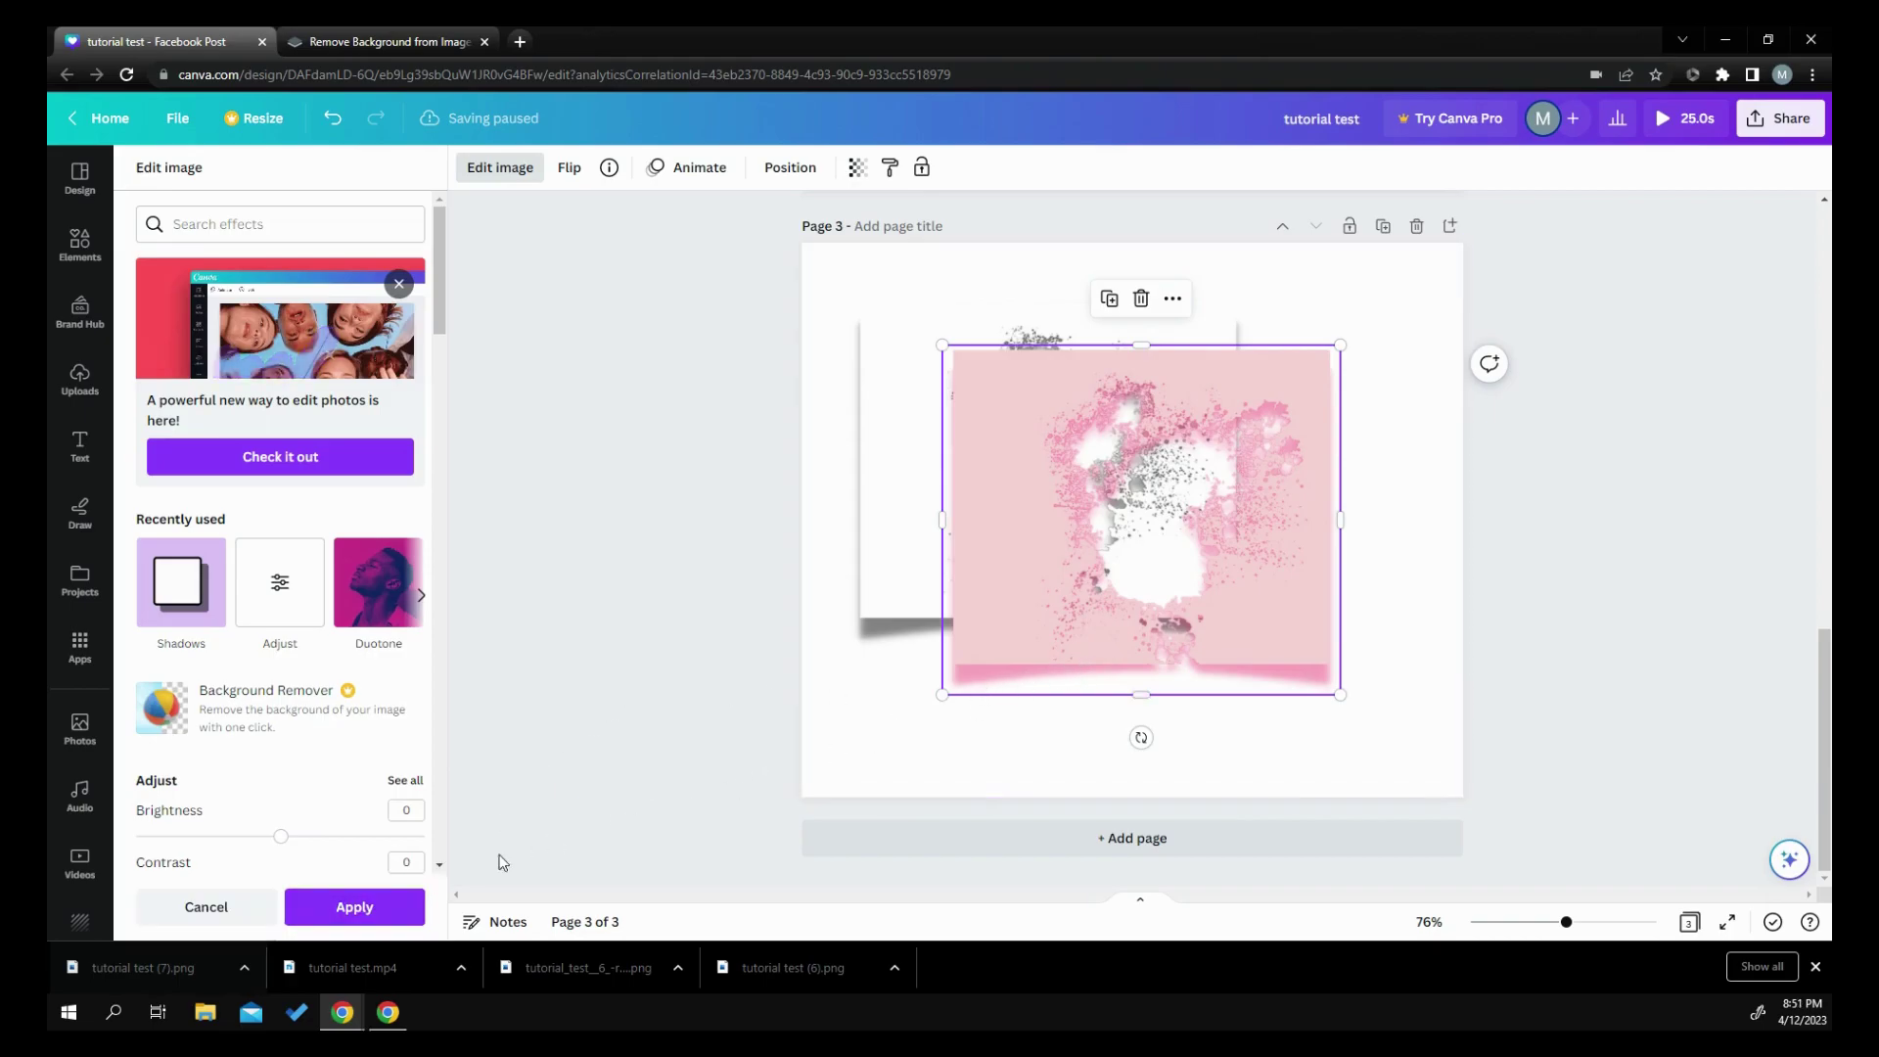
Step: Rotate the pink copy 45° and position it across the original frame
drag(1119, 631, 1030, 565)
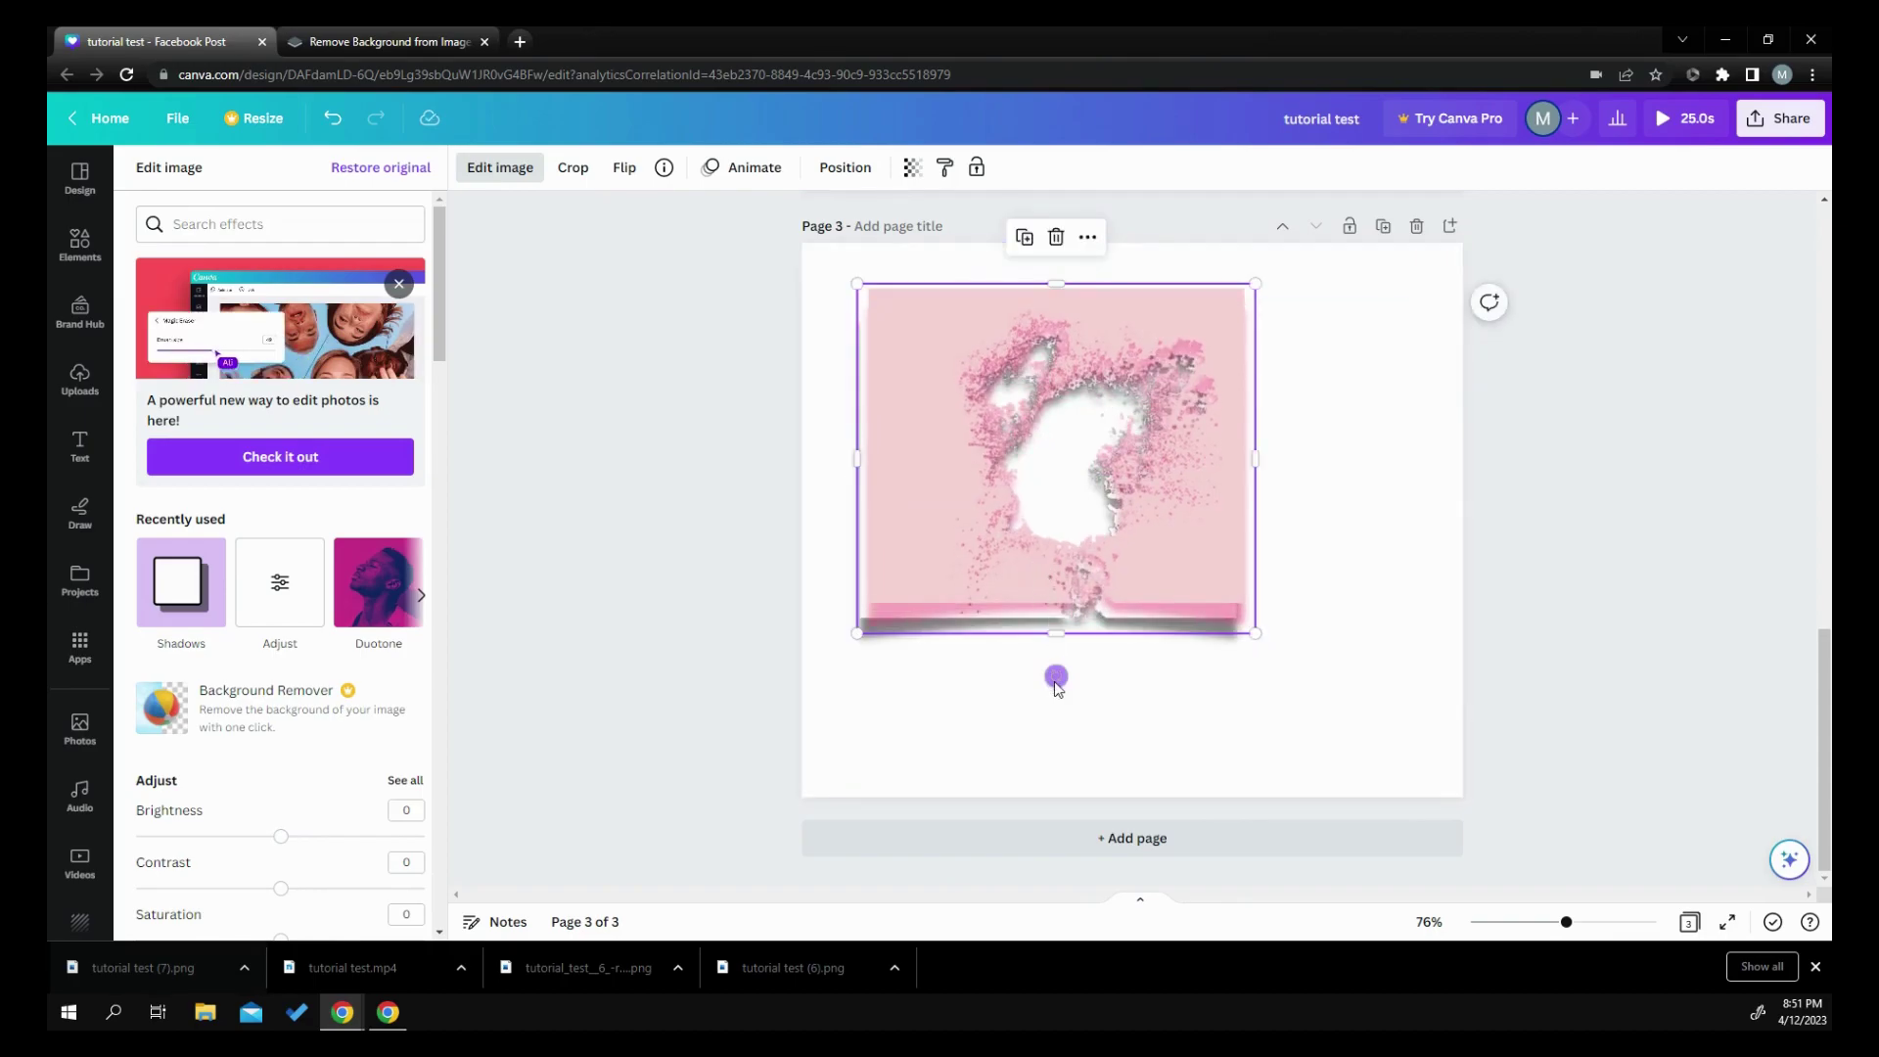
drag(1056, 677, 894, 613)
drag(1060, 559, 1011, 594)
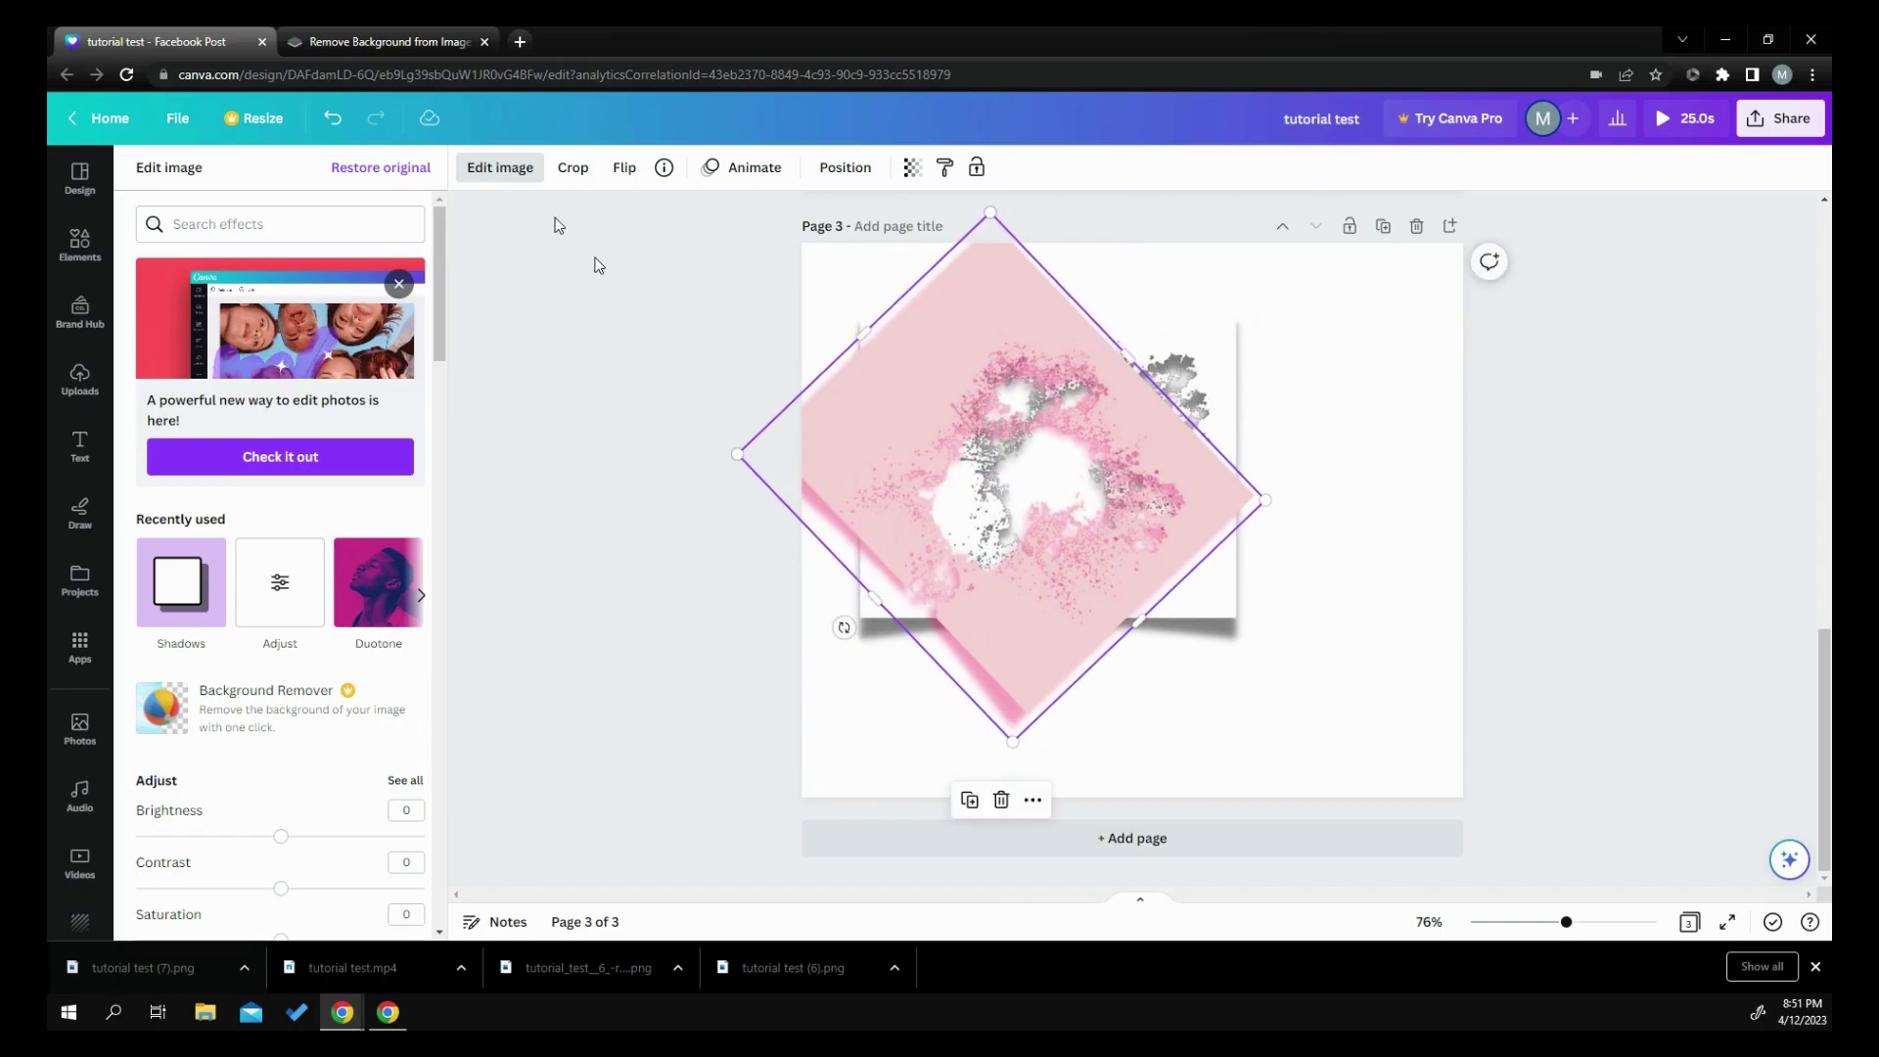
click(291, 594)
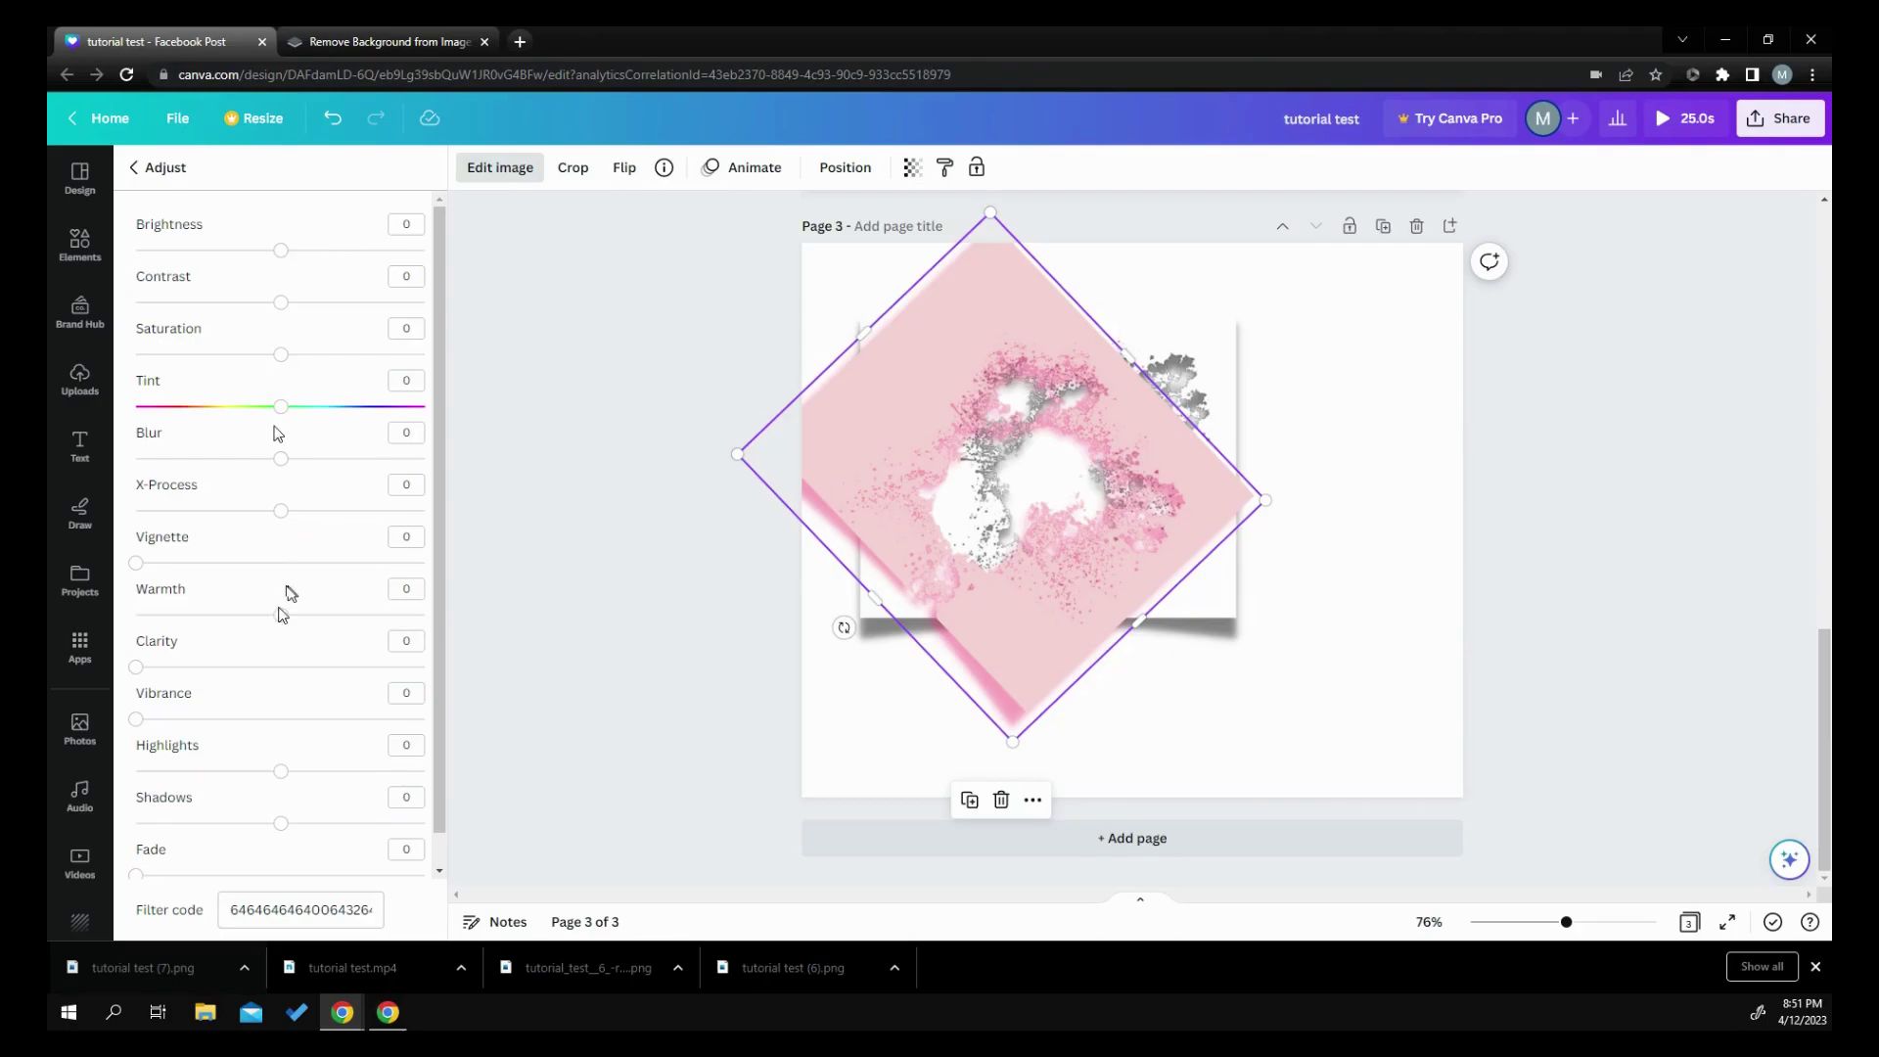
Step: Give the pink frame a Drop shadow with transparency raised to about 70
key(Escape)
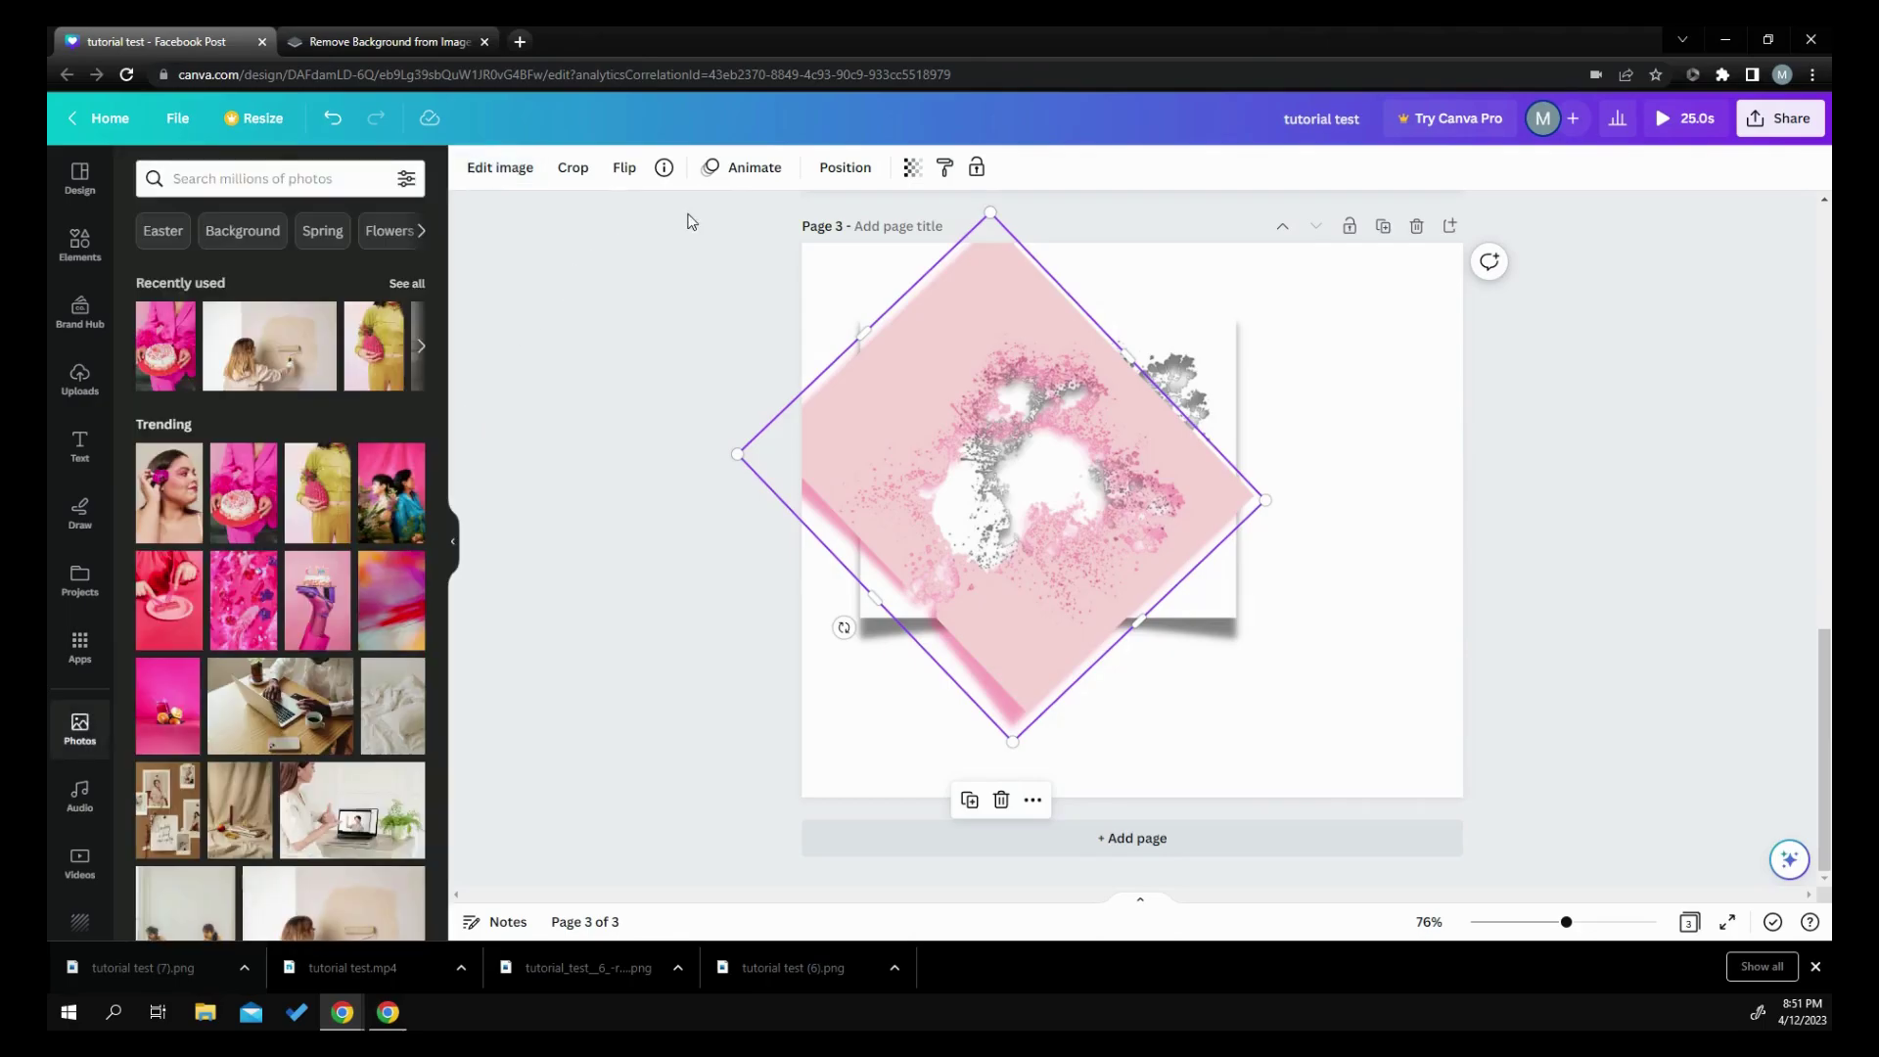
click(520, 170)
click(283, 595)
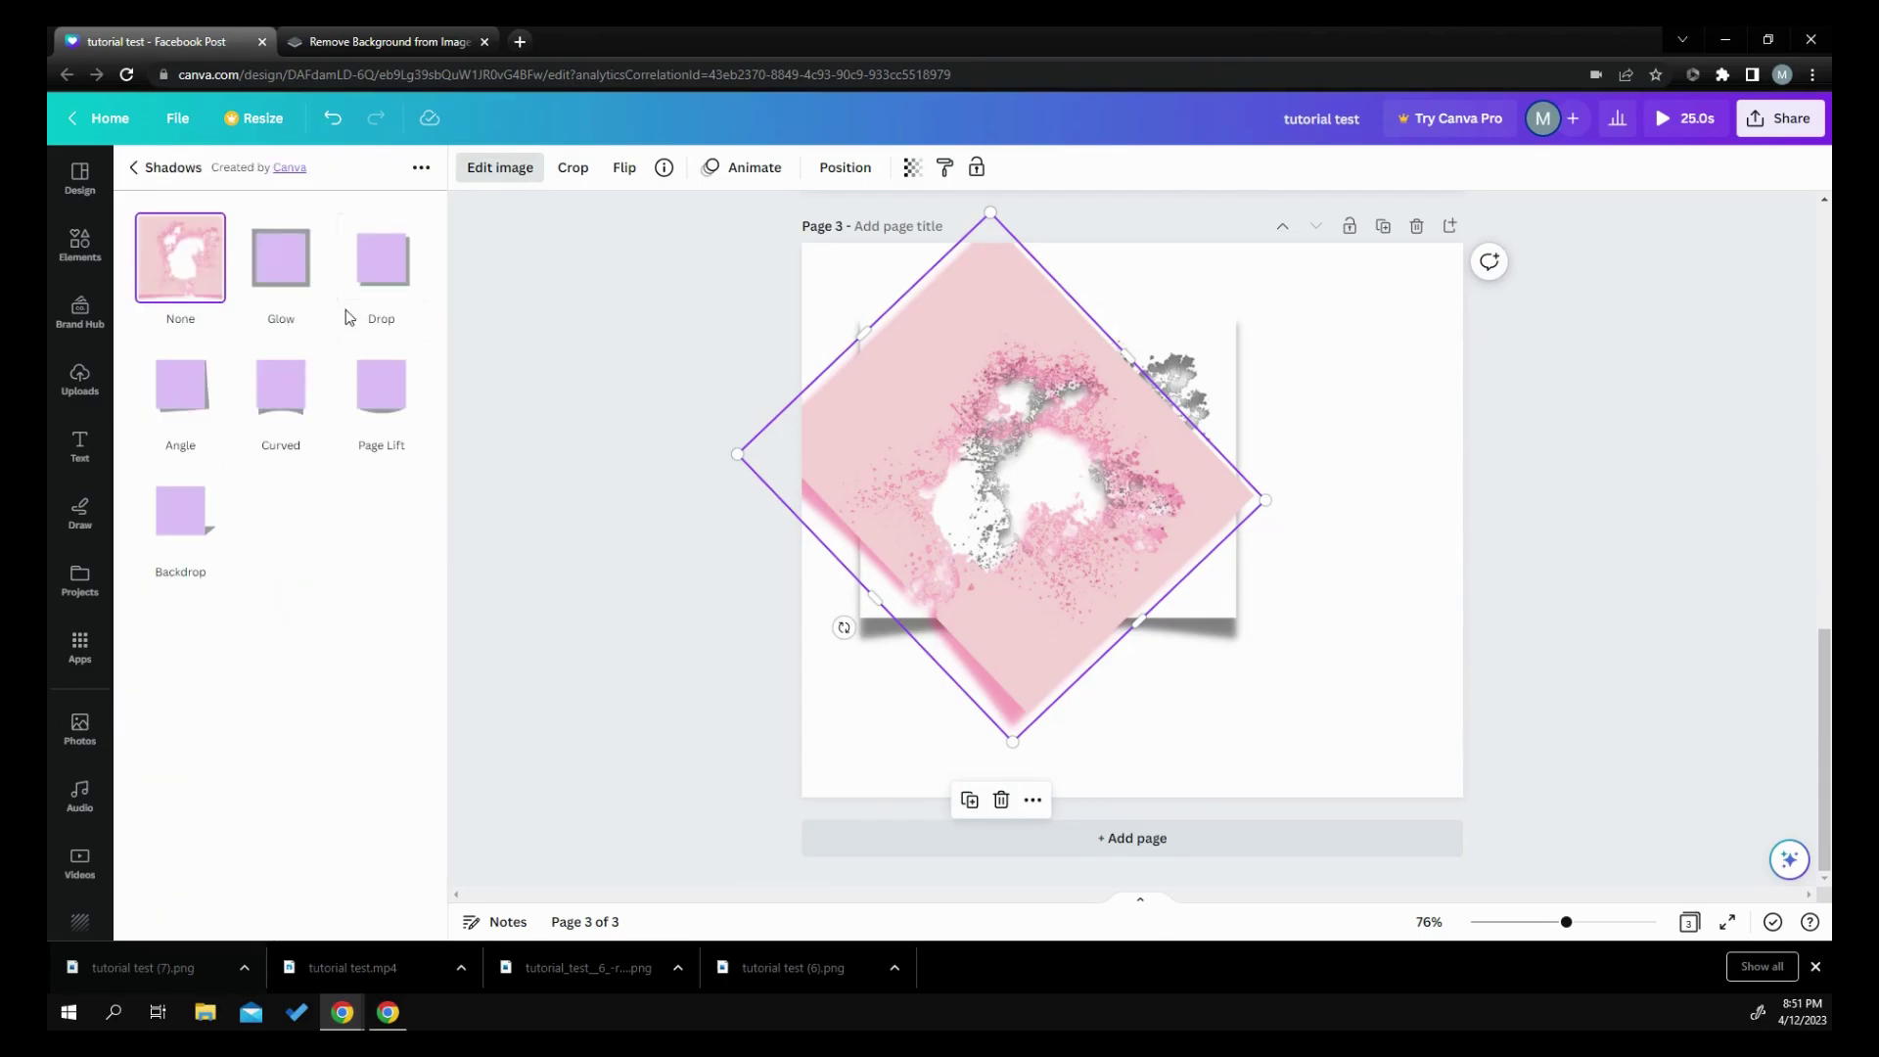
click(377, 282)
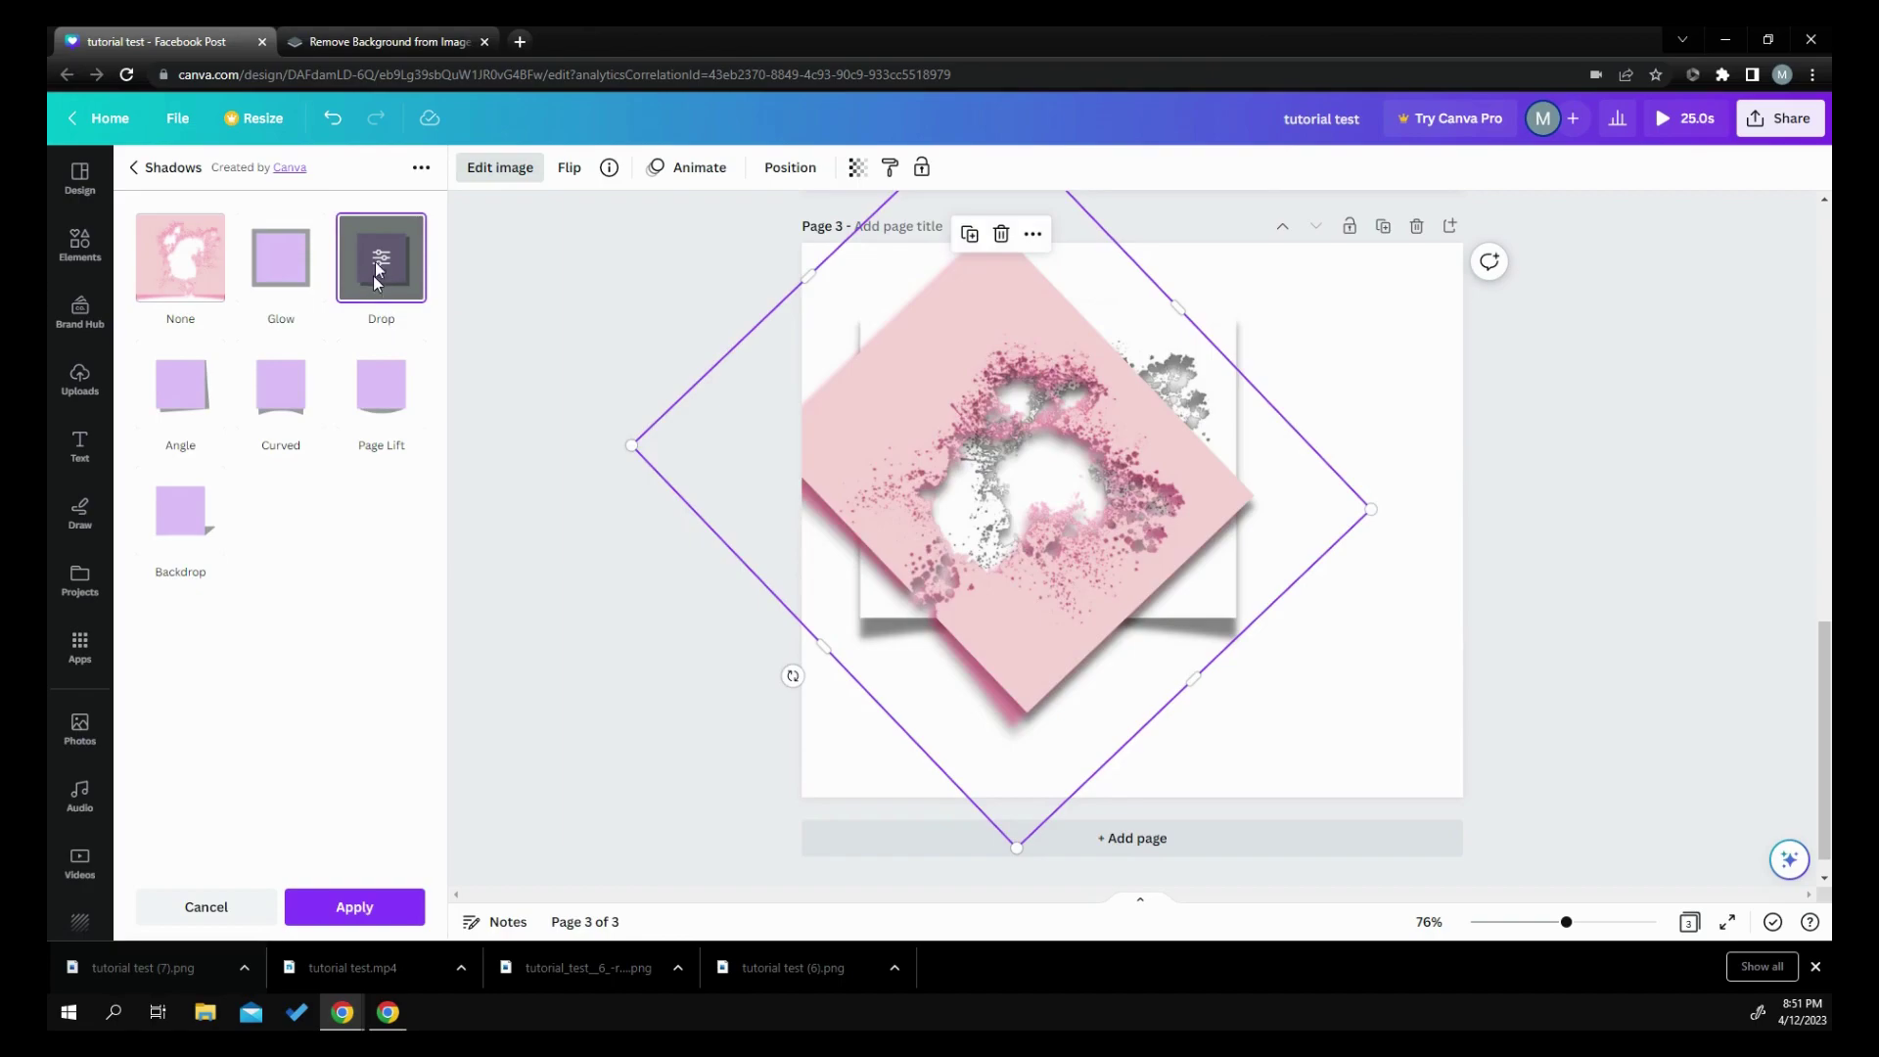
click(375, 262)
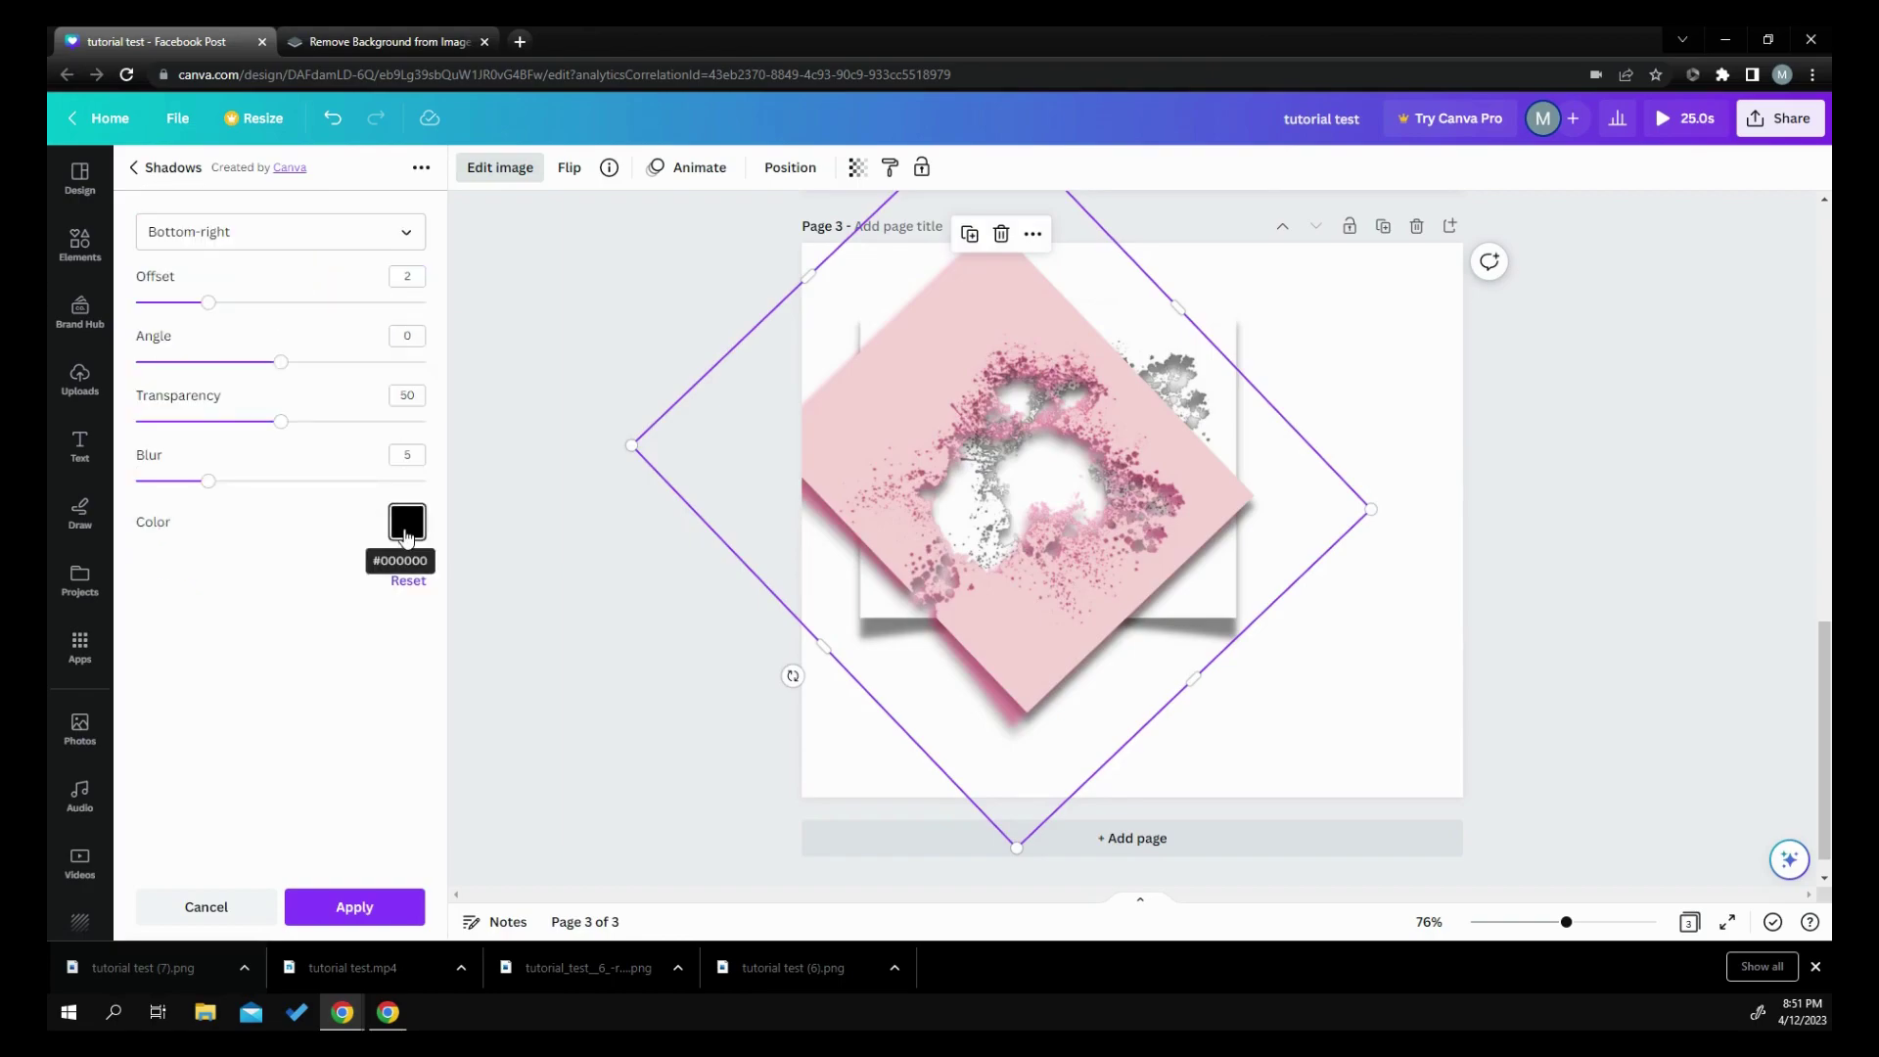
click(407, 533)
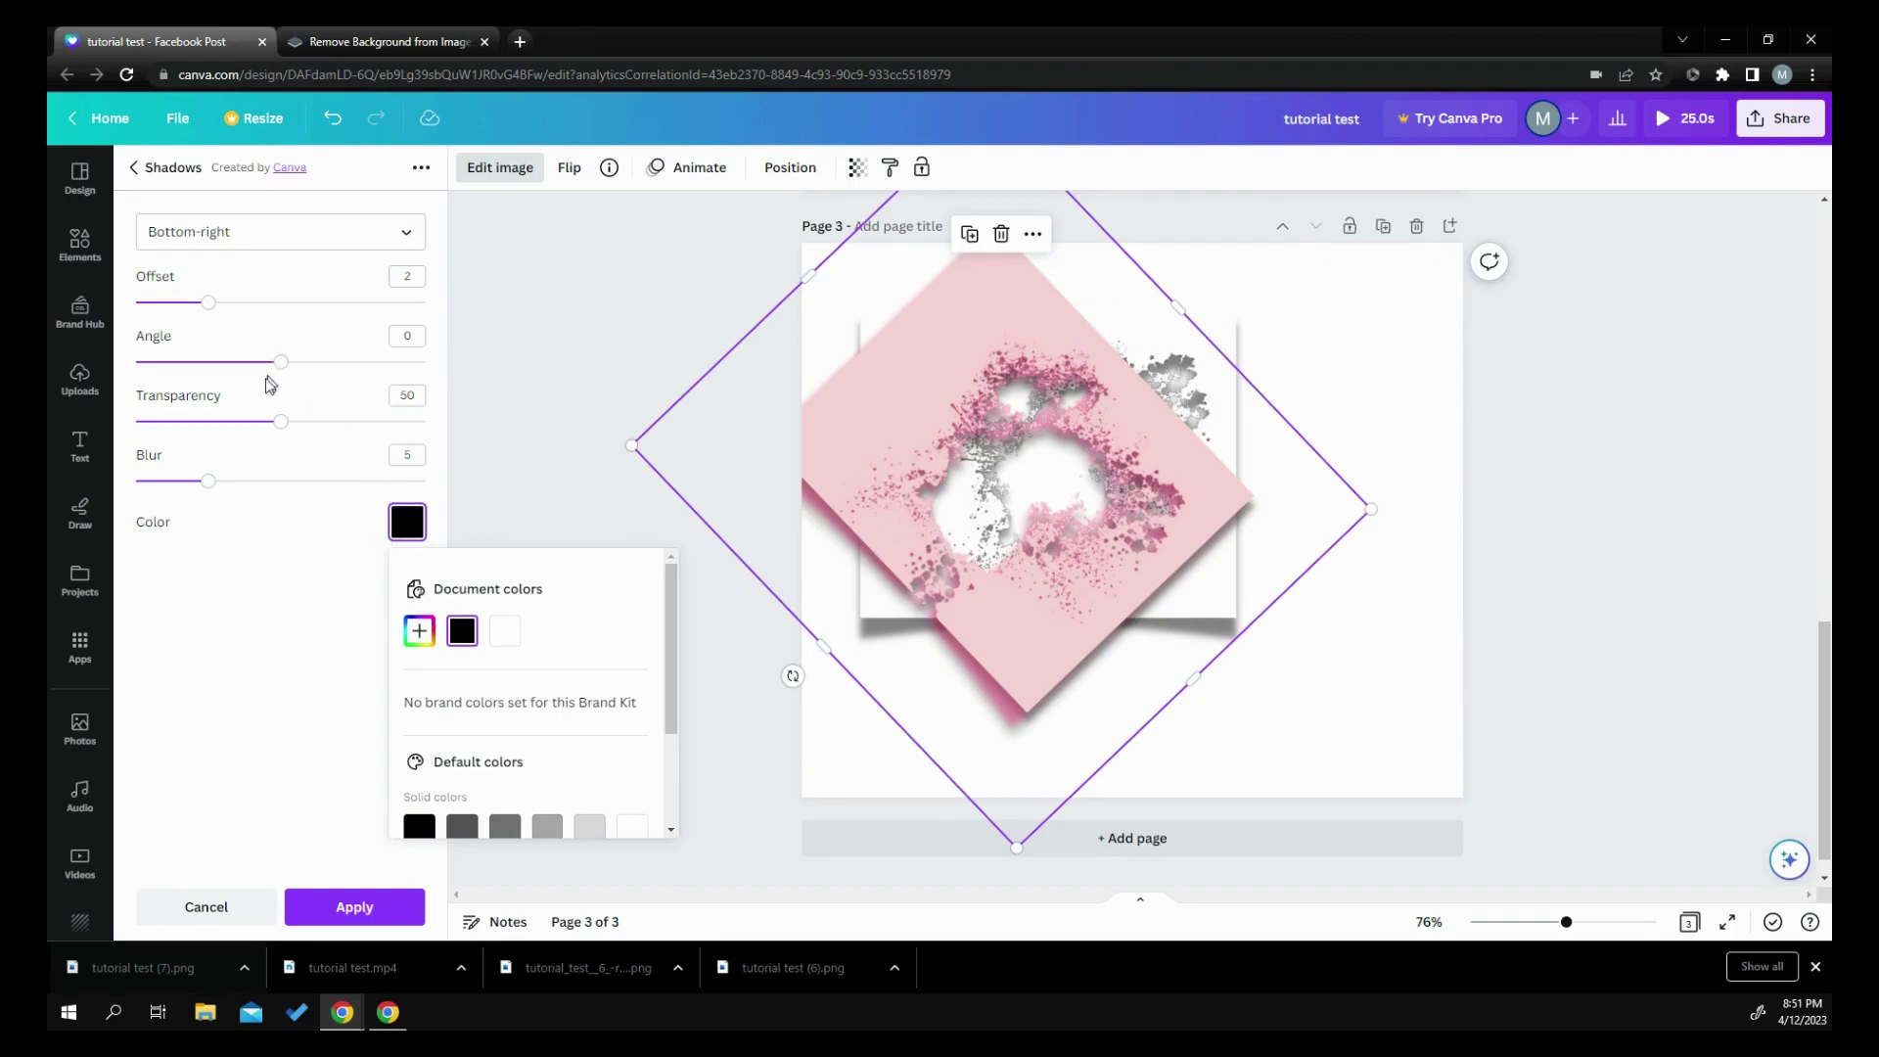
click(282, 421)
drag(282, 427, 338, 439)
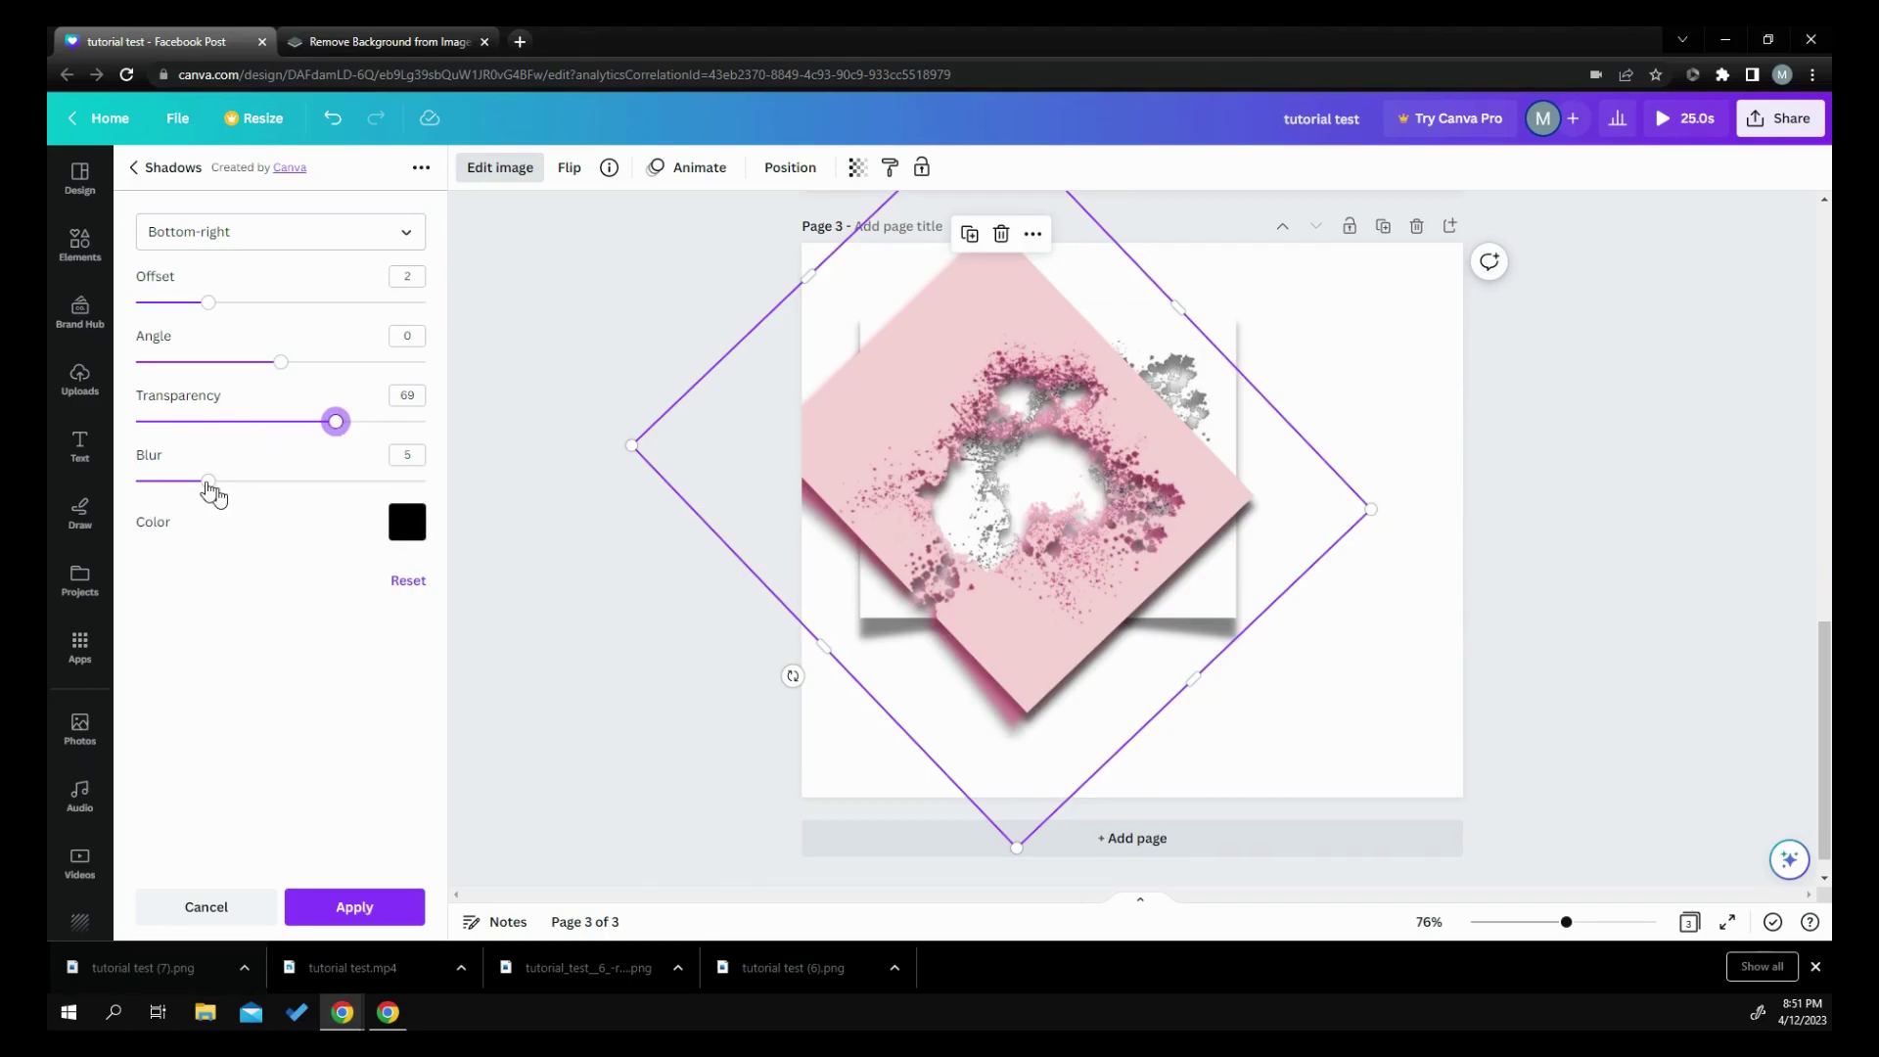
Step: Apply the drop shadow and move the pink rotated frame up and right
click(354, 906)
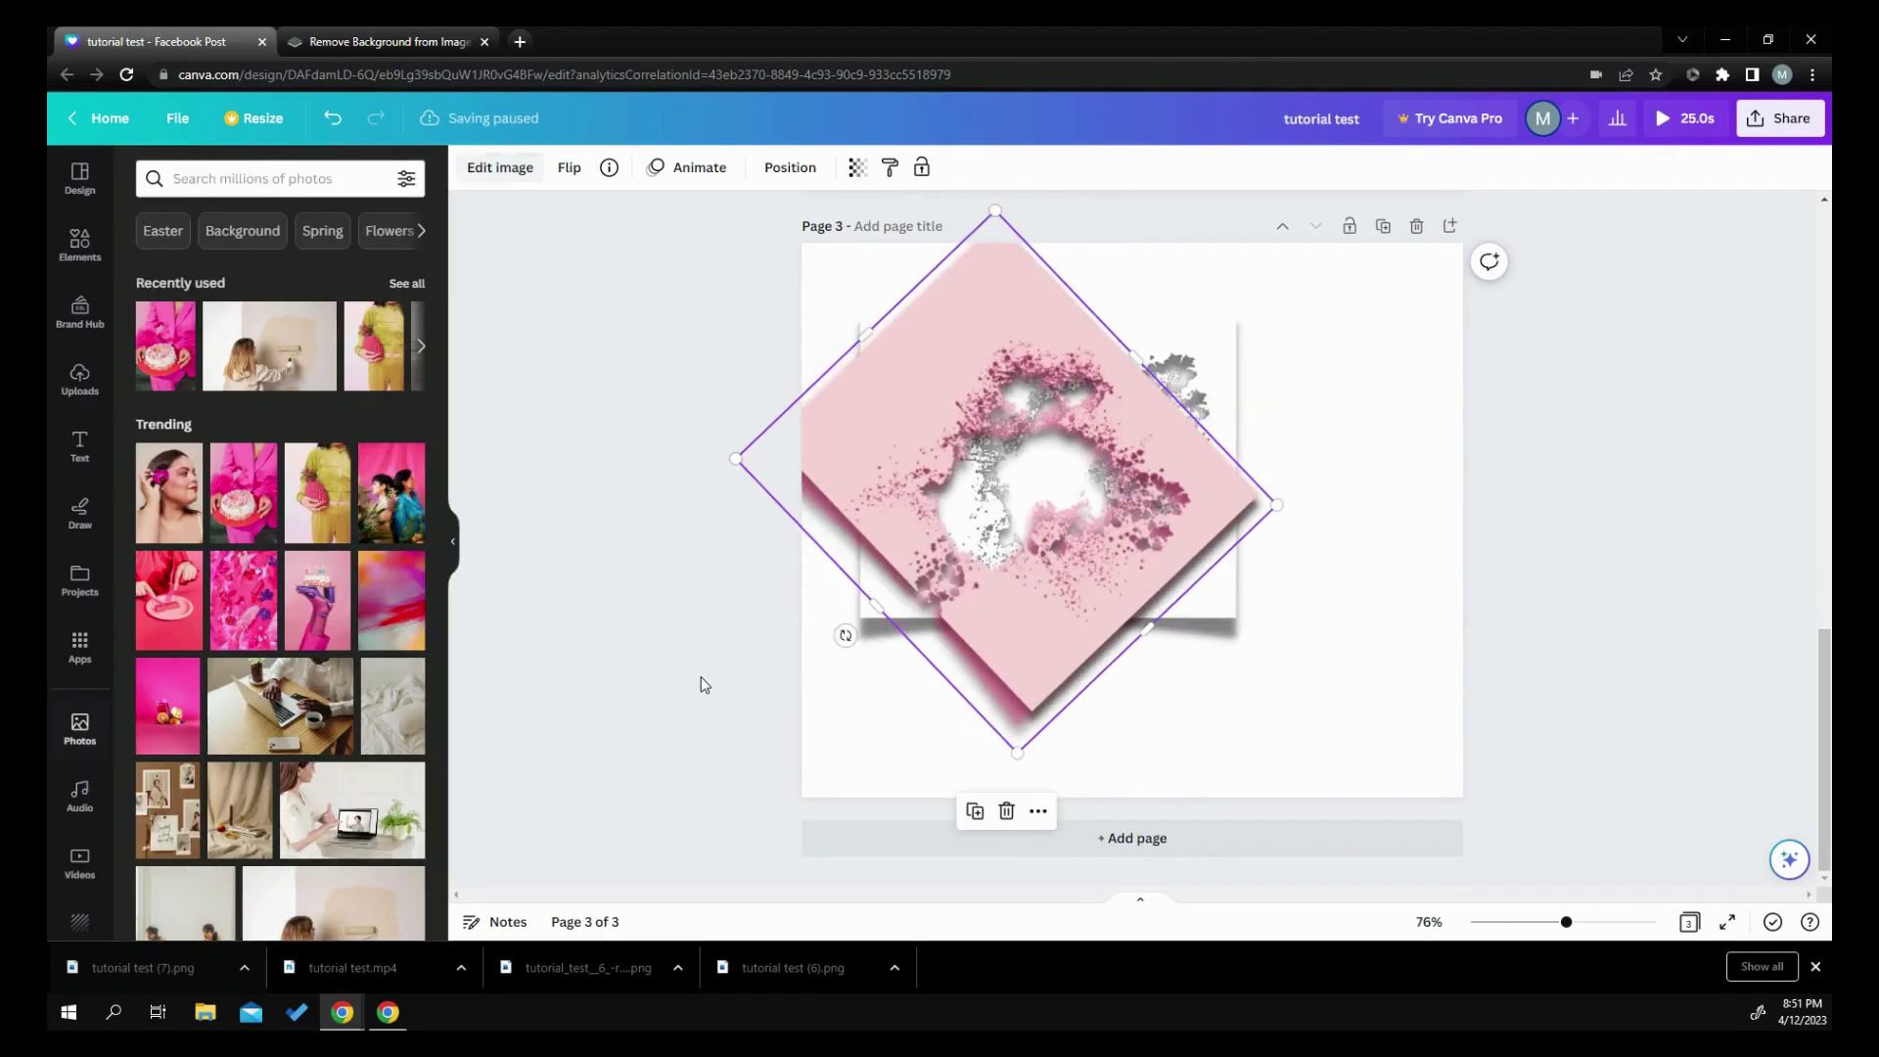
key(Escape)
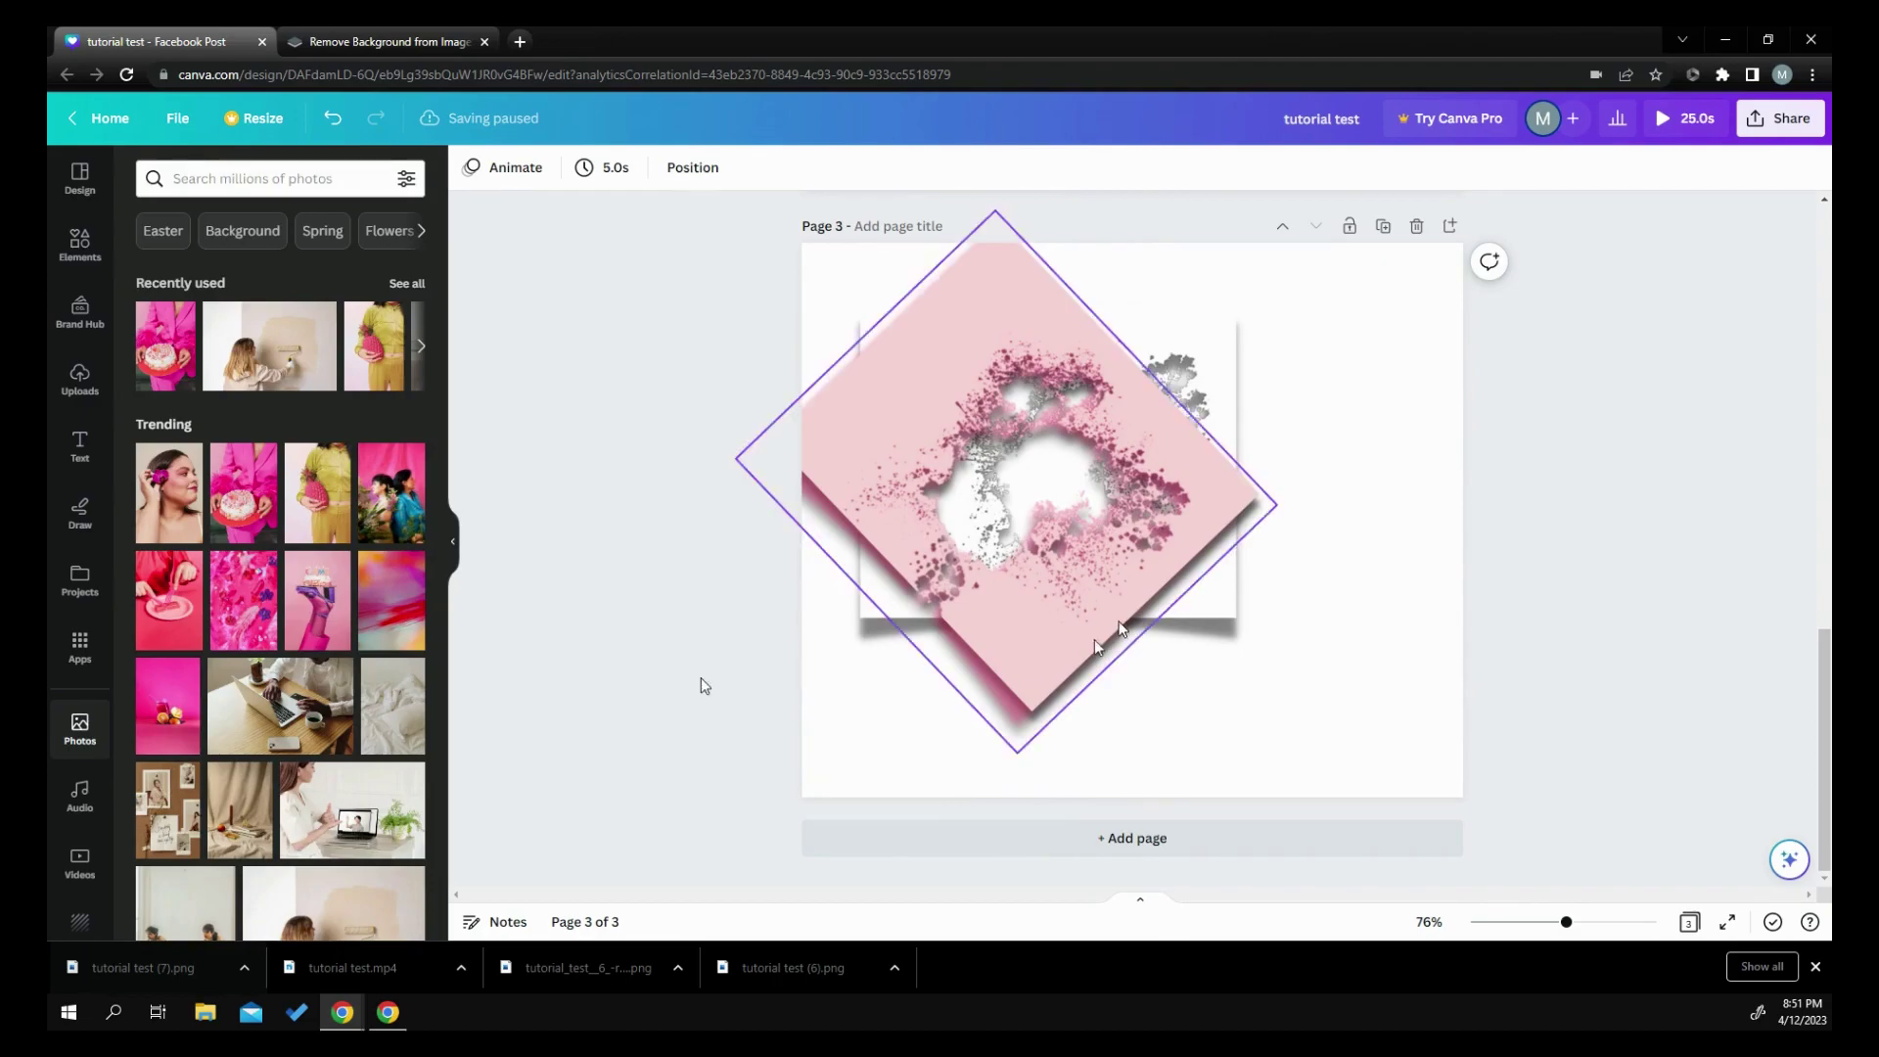
drag(1072, 612, 1088, 564)
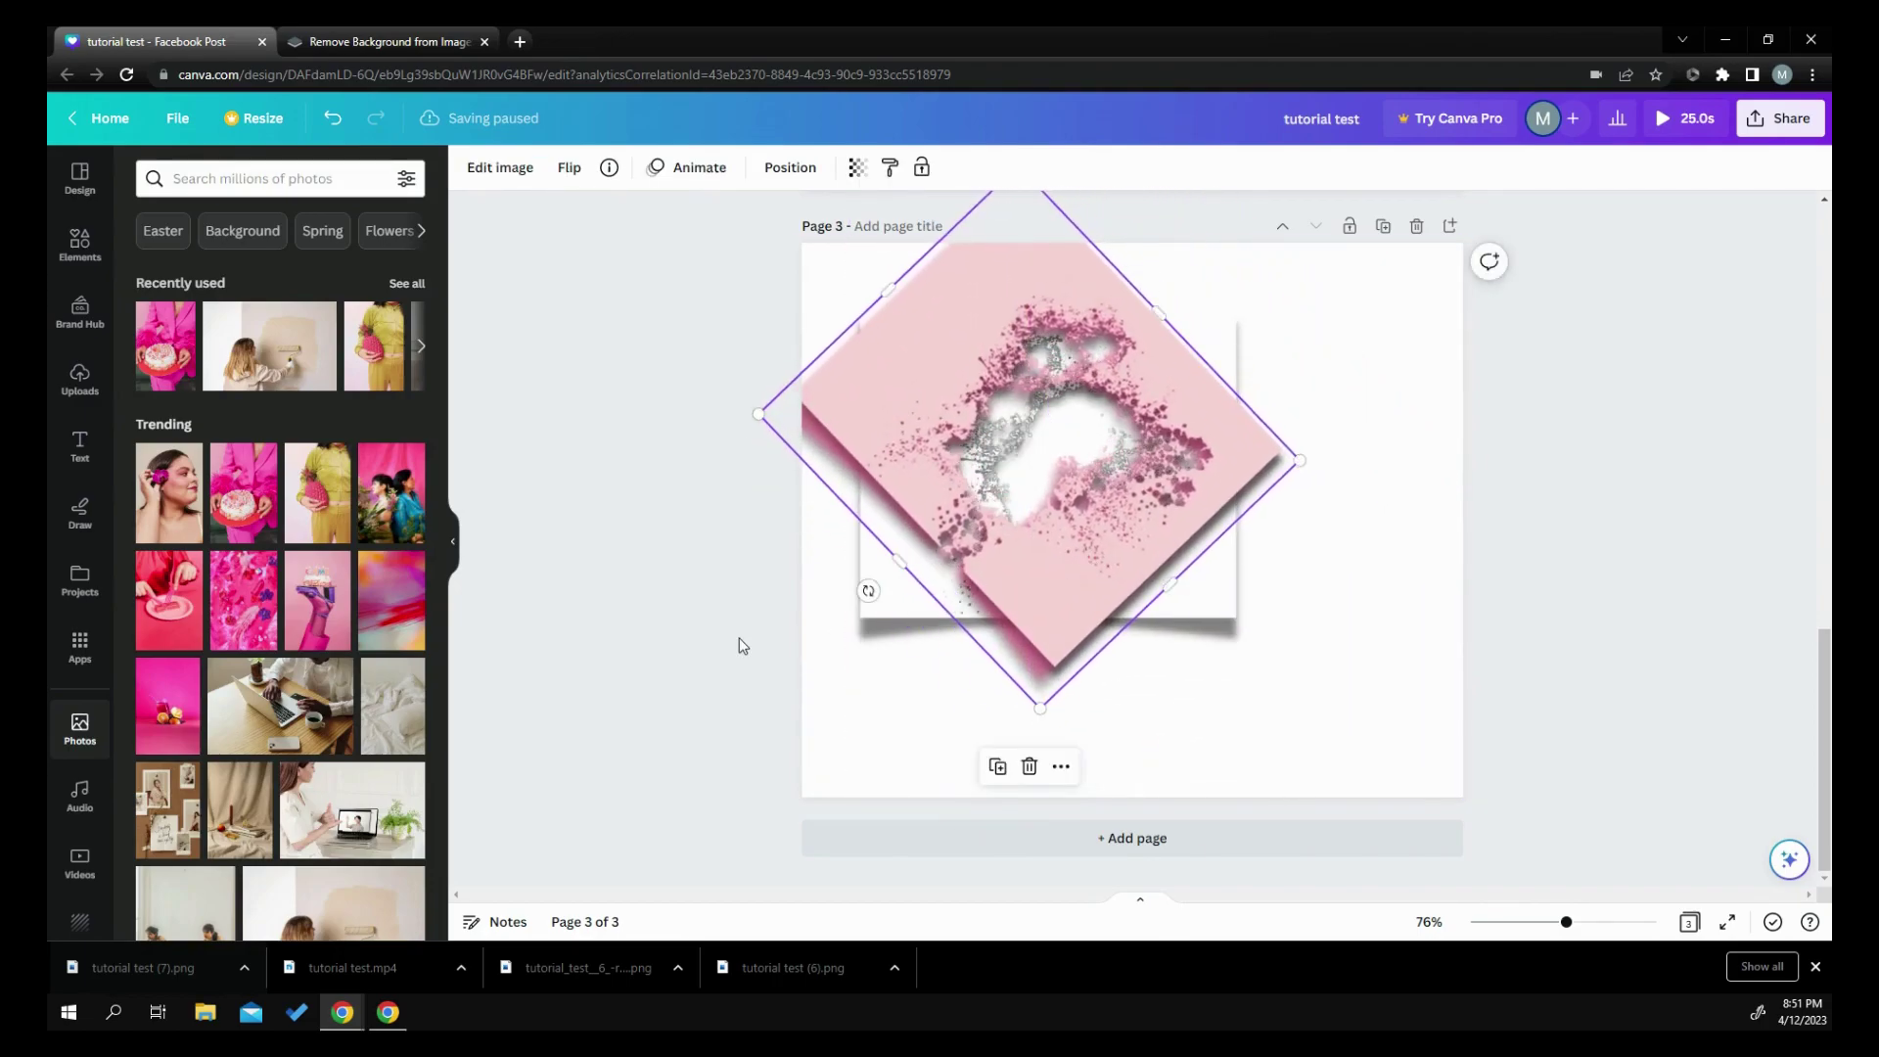